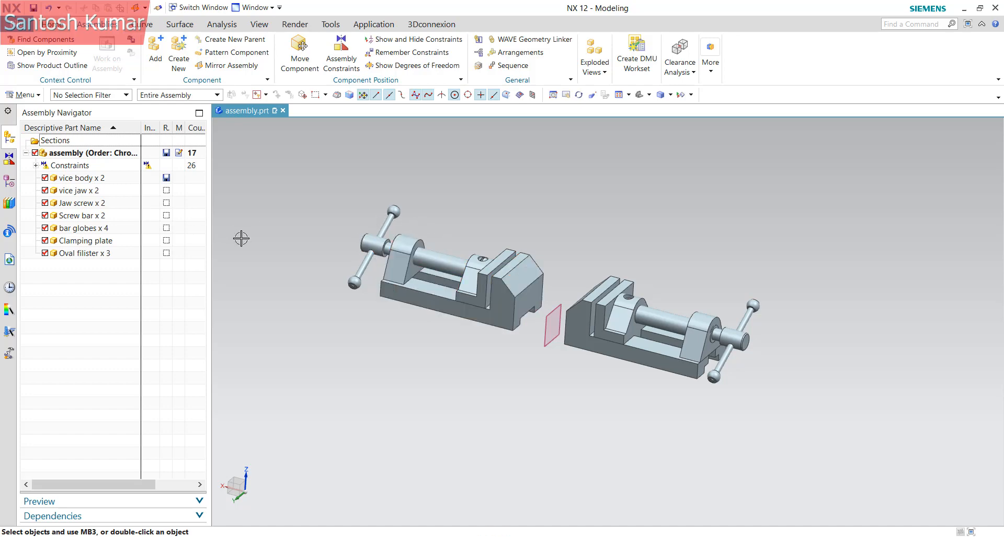
Undo the mirror to remove the second vice, leaving one vice with 11 components
key("ctrl+z")
middle_click_drag(280, 231, 342, 299)
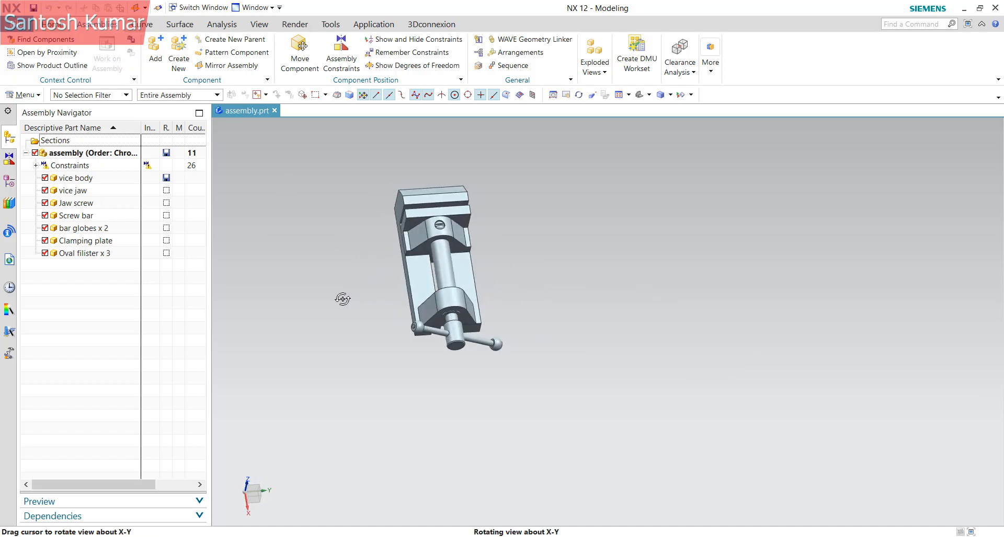
scroll(427, 260, "down", 2)
scroll(437, 240, "up", 3)
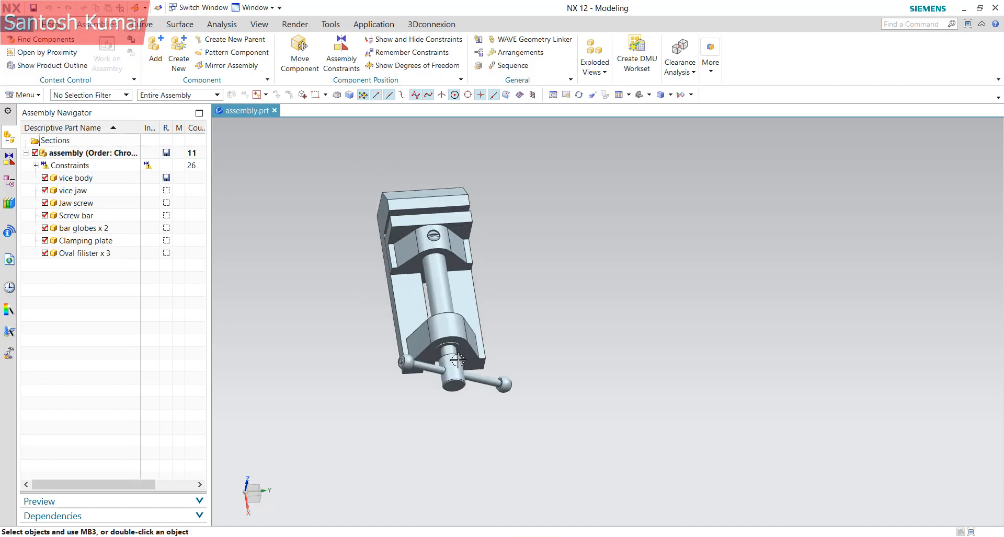
right_click(452, 376)
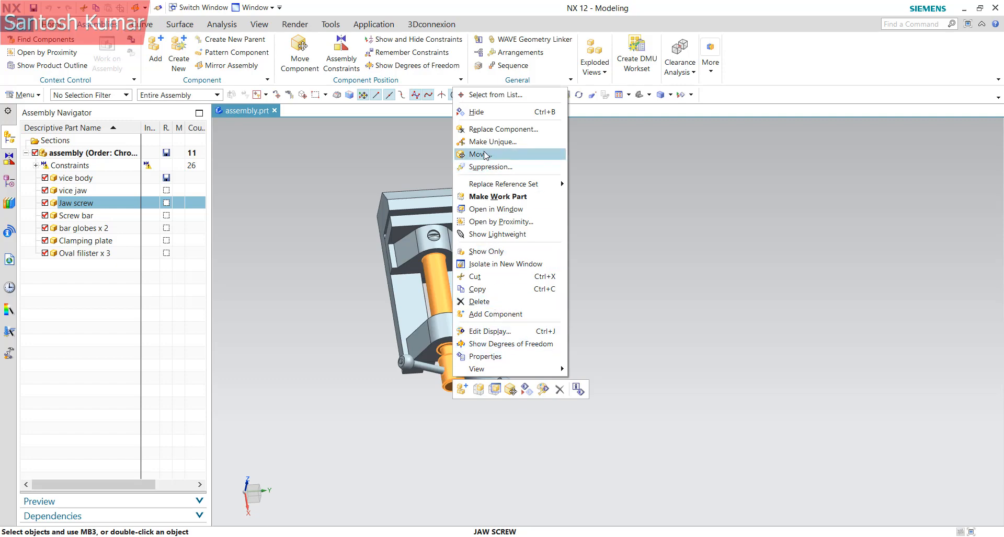
Start a Move Component on the Jaw screw with Move Handles Only enabled
left_click(390, 147)
left_click(441, 301)
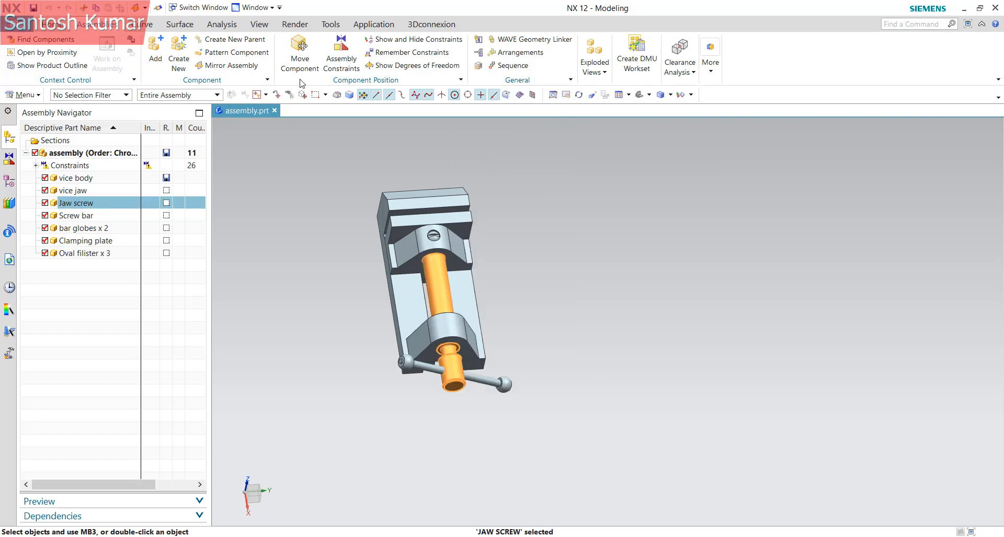
left_click(308, 60)
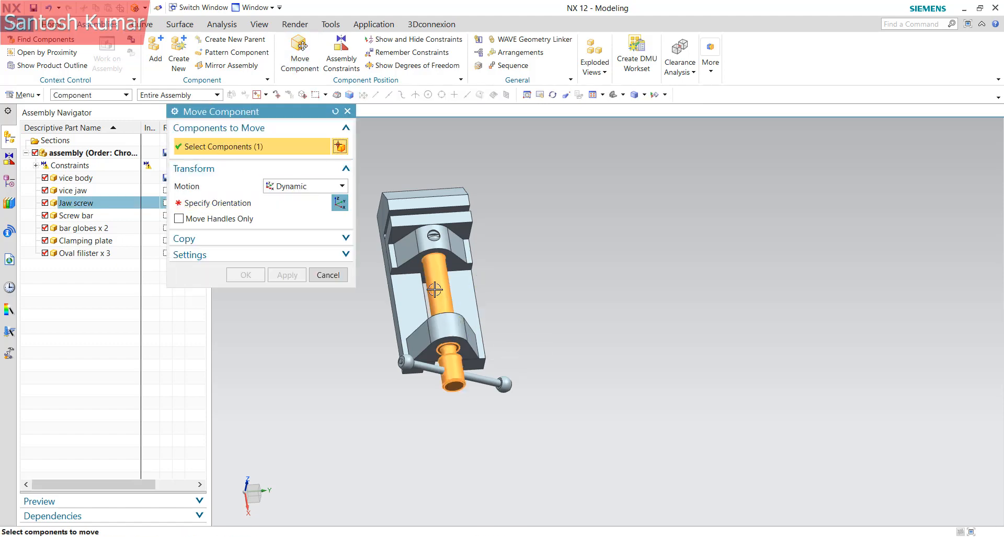
left_click(197, 202)
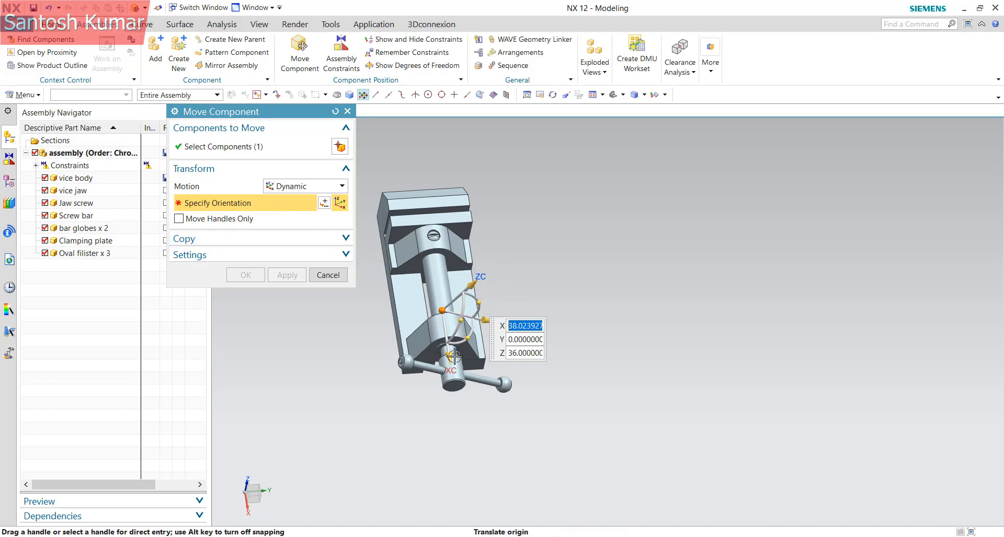
left_click(179, 220)
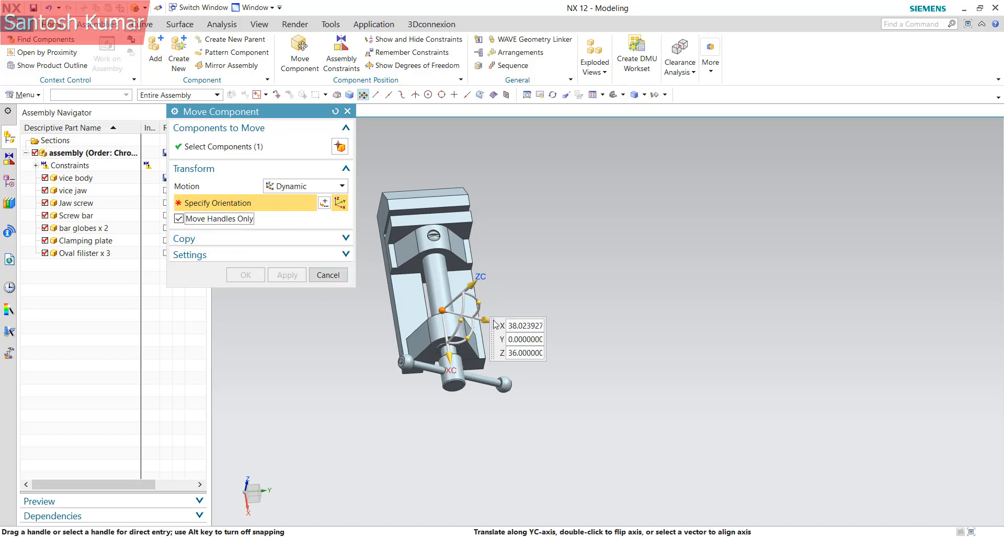
Snap the move handles to the centre of the Jaw screw's end face
left_click_drag(485, 319, 685, 350)
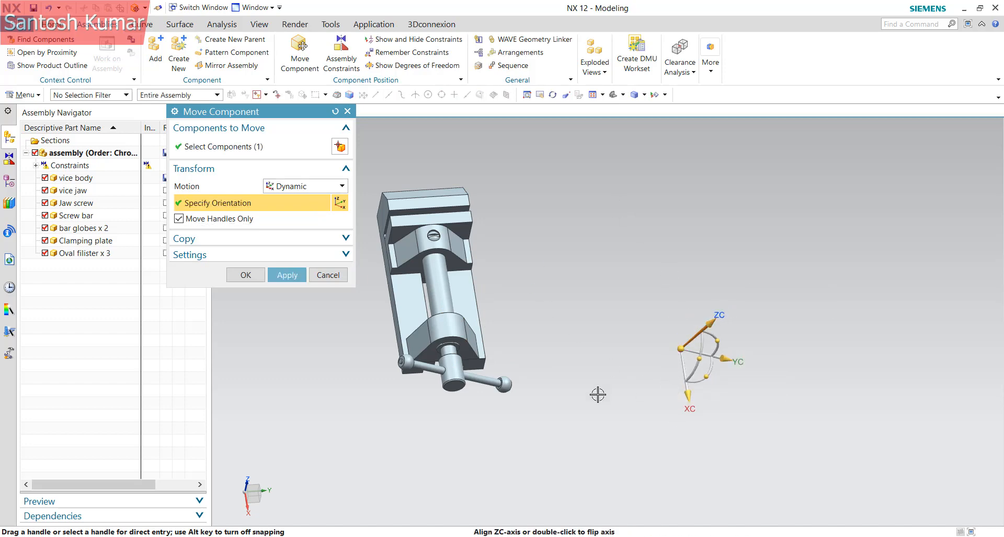
left_click(683, 351)
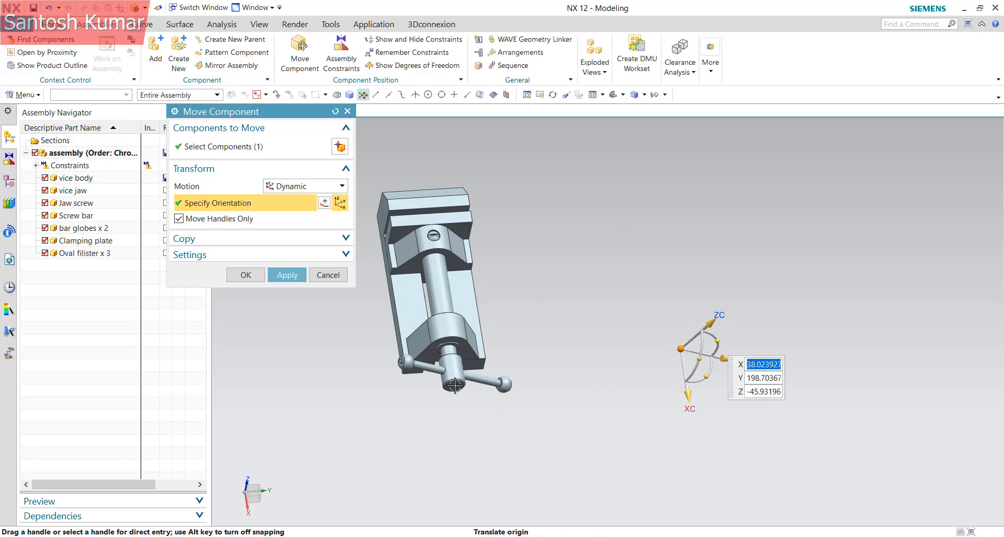
scroll(498, 367, "up", 8)
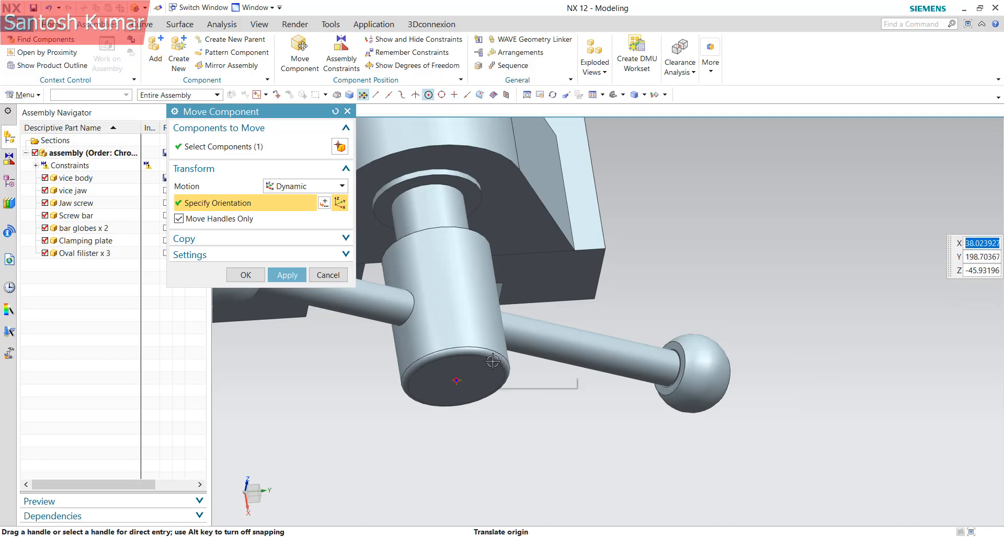
left_click(493, 362)
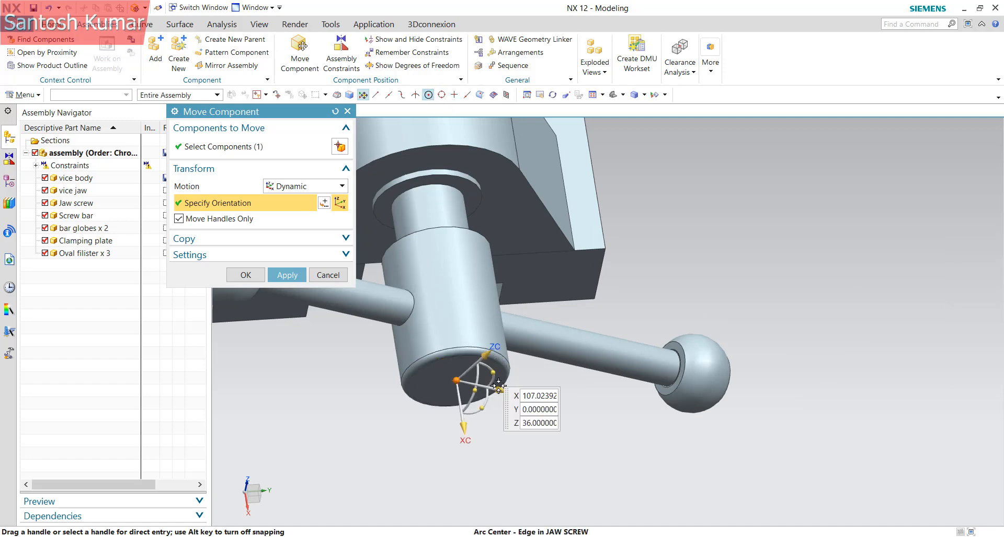
left_click(487, 357)
scroll(560, 439, "down", 3)
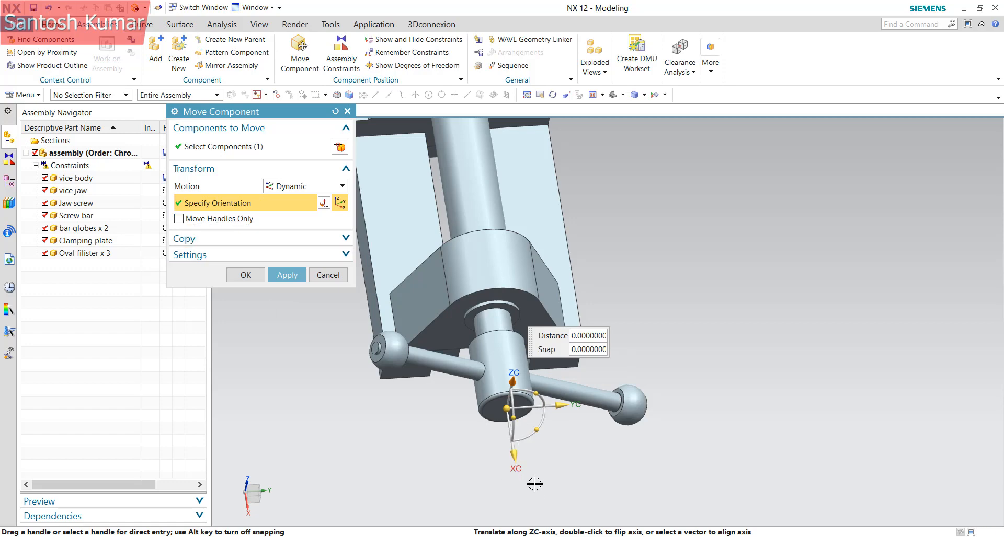
scroll(515, 465, "down", 5)
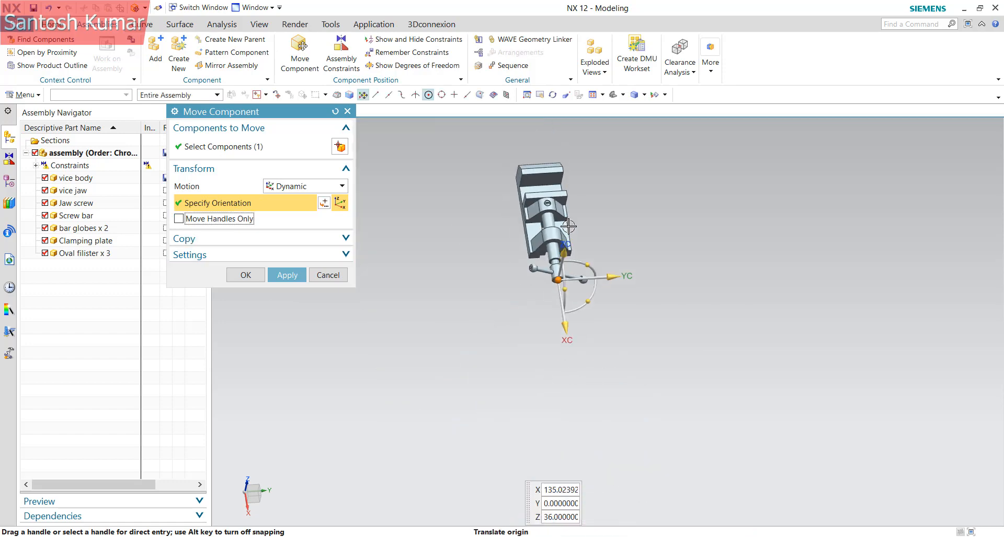
scroll(567, 227, "up", 5)
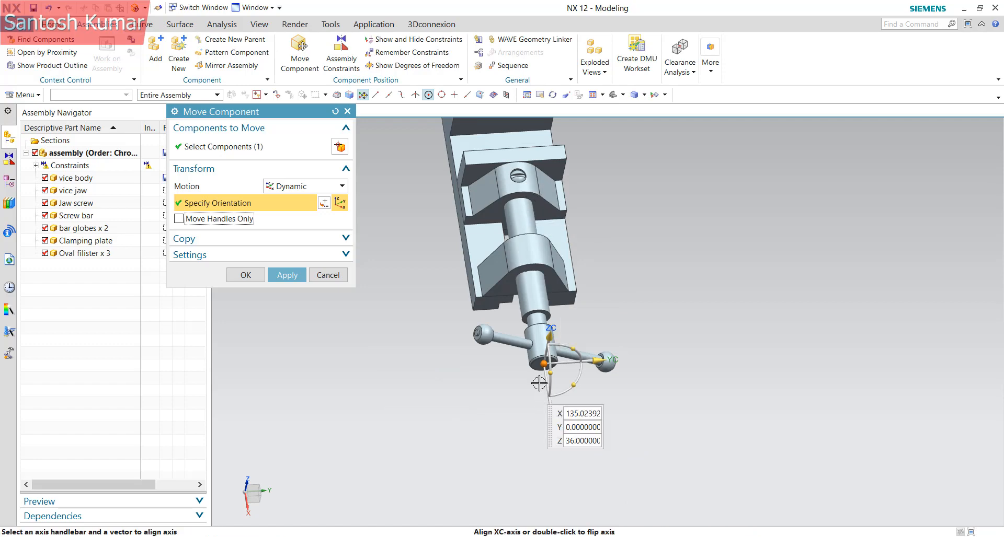
Slide the Jaw screw 80 along X out of the vice, back 75, then cancel
left_click_drag(547, 410, 784, 460)
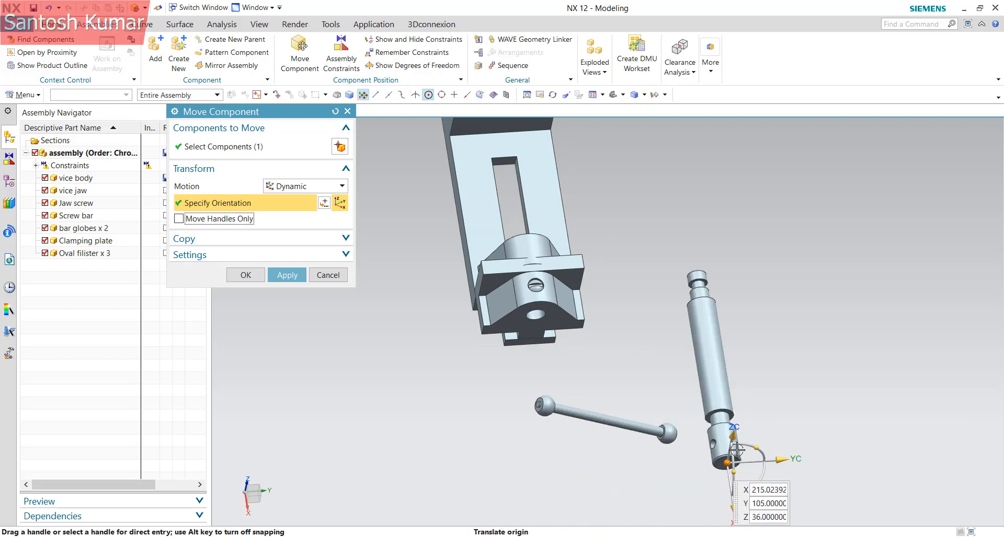
scroll(739, 273, "up", 2)
scroll(732, 269, "down", 3)
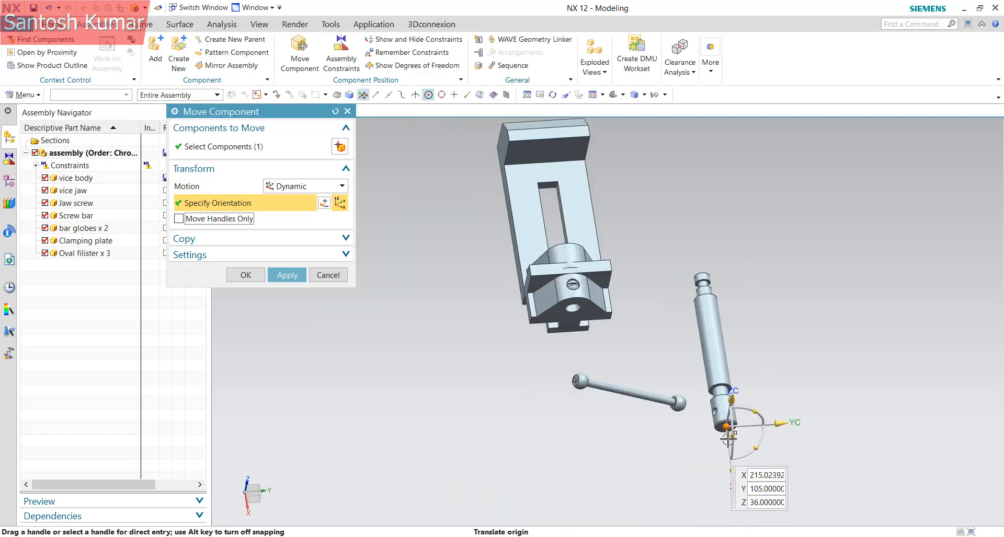
left_click_drag(731, 471, 719, 392)
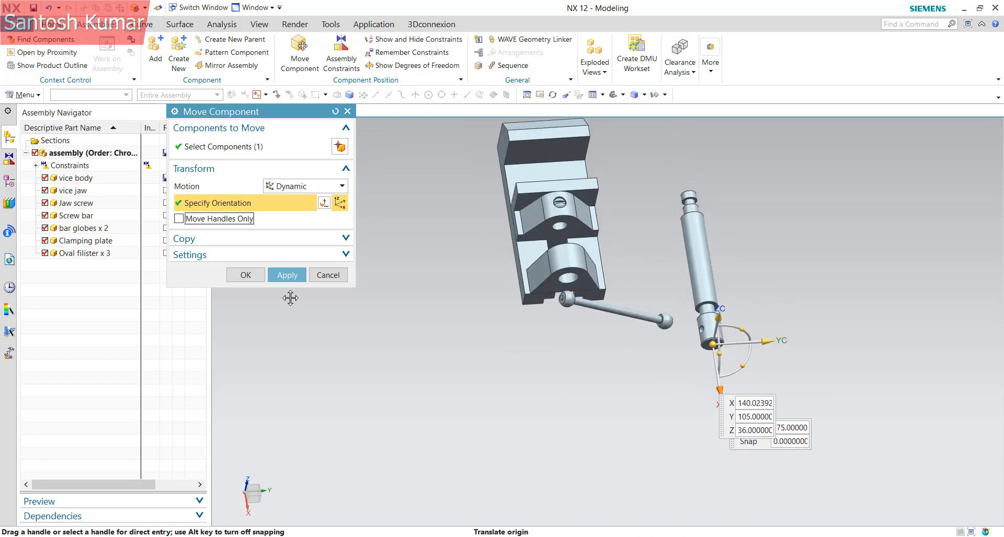
left_click(327, 275)
Discard the trial move and delete all 26 constraints from the Assembly Navigator
left_click(430, 297)
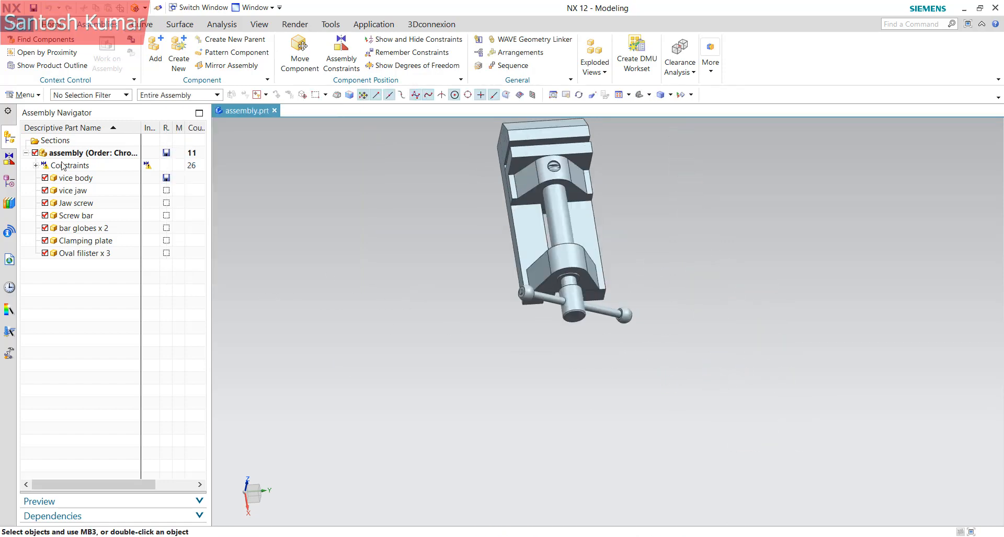
left_click(36, 165)
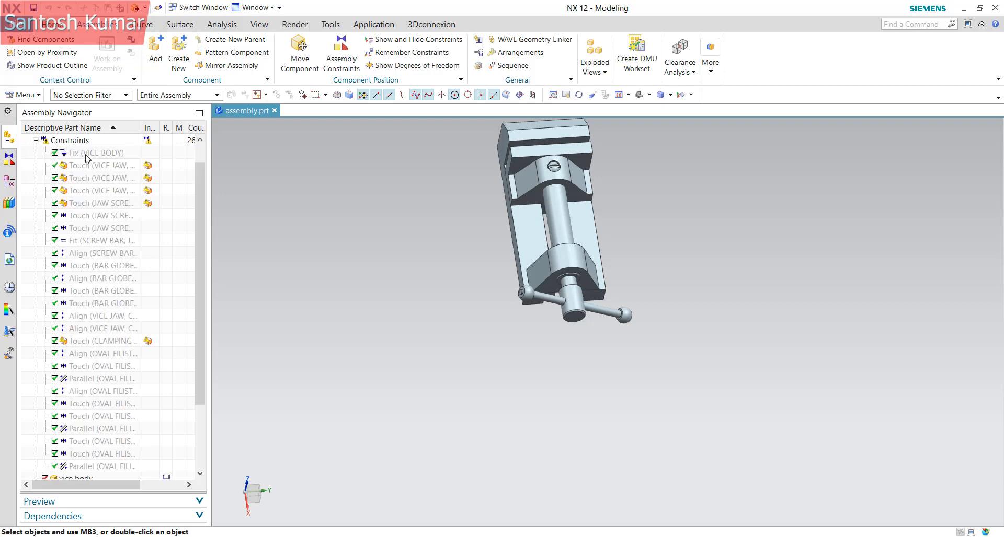
left_click(87, 158)
scroll(87, 157, "down", 3)
left_click(85, 379, "shift")
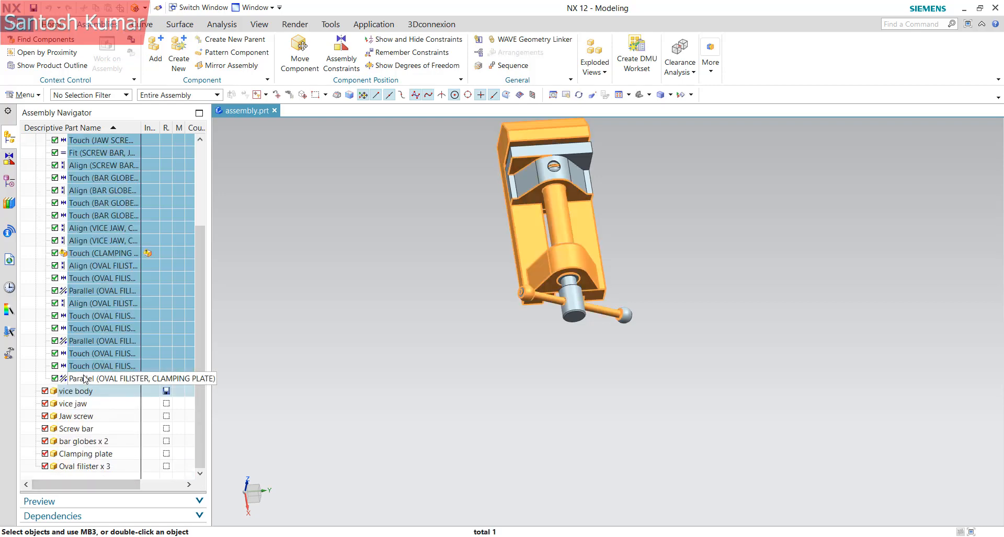
key("Delete")
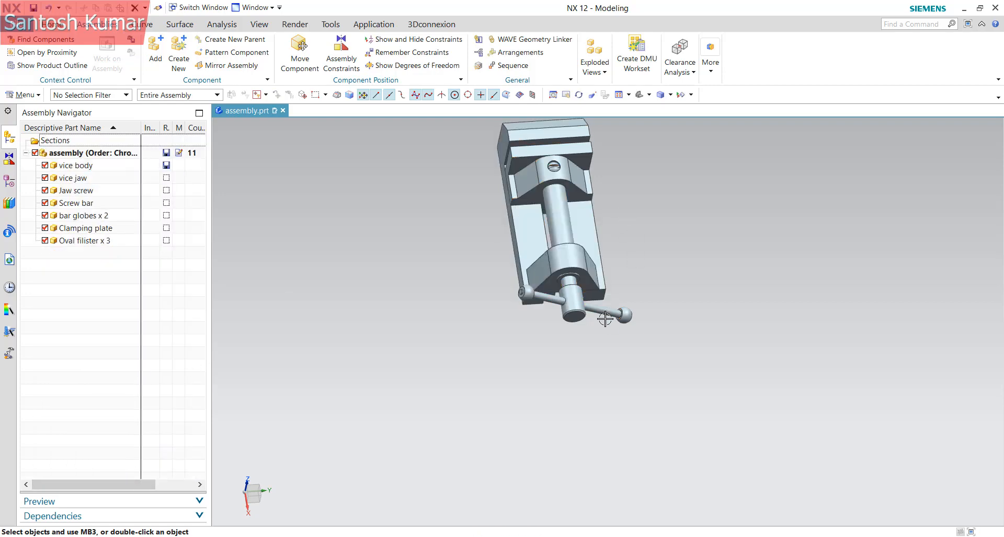
right_click(579, 298)
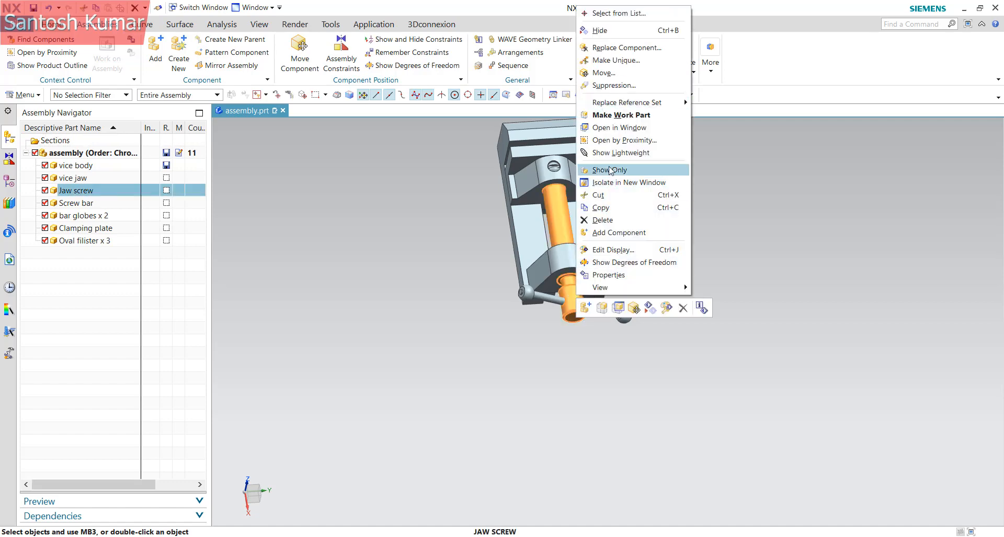
Move only the Jaw screw's handles to its end-face centre, aligned with the vice body face
left_click(604, 73)
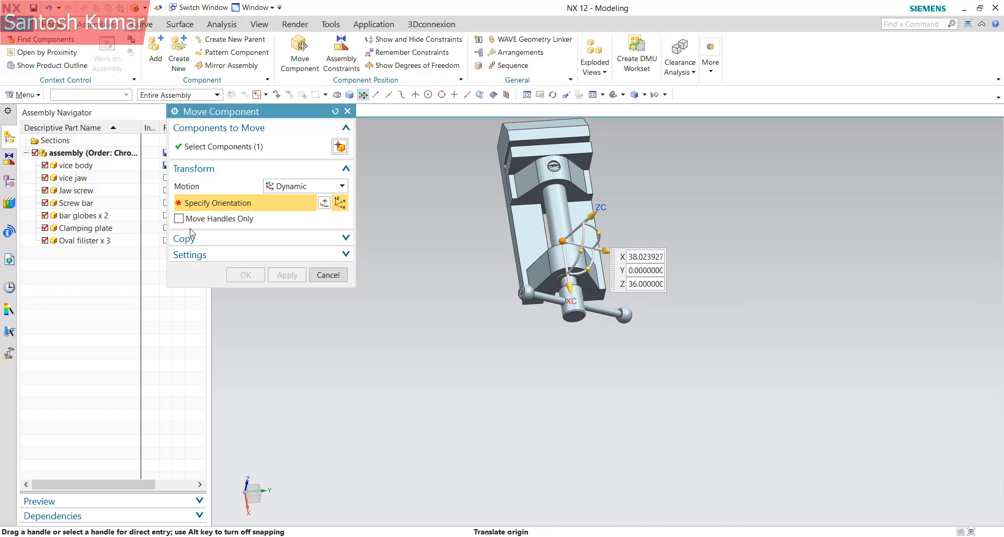
left_click(209, 218)
scroll(586, 319, "down", 5)
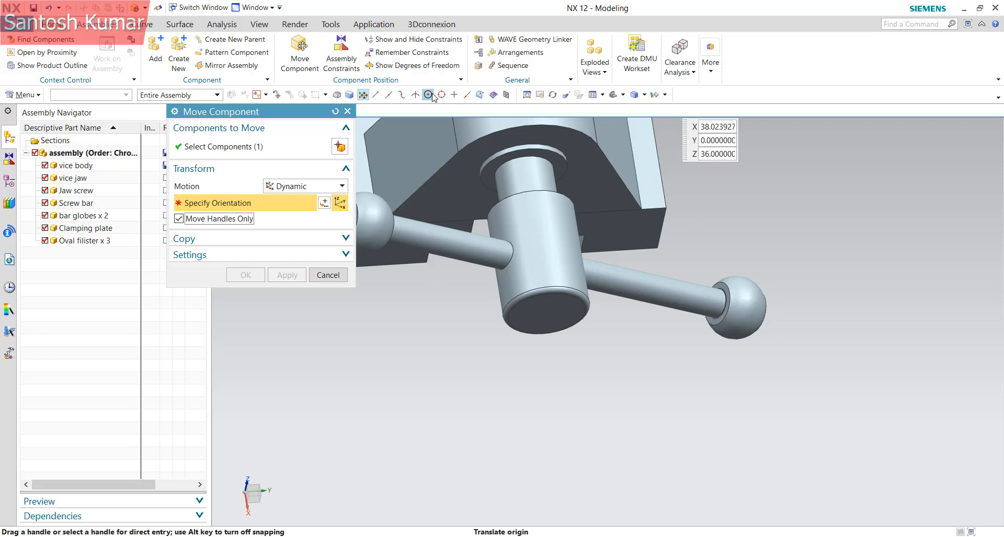
left_click(578, 310)
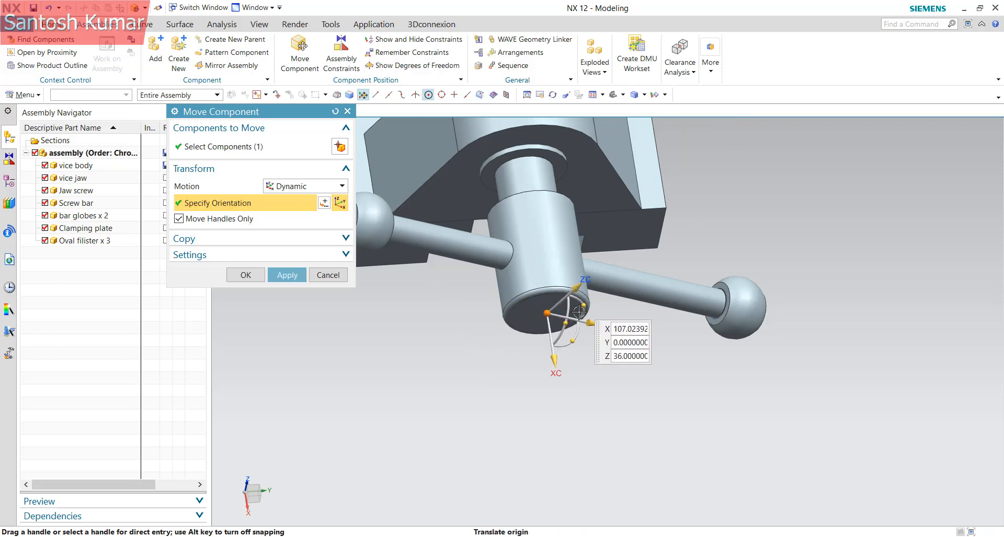
left_click(578, 288)
scroll(591, 388, "down", 4)
left_click(598, 234)
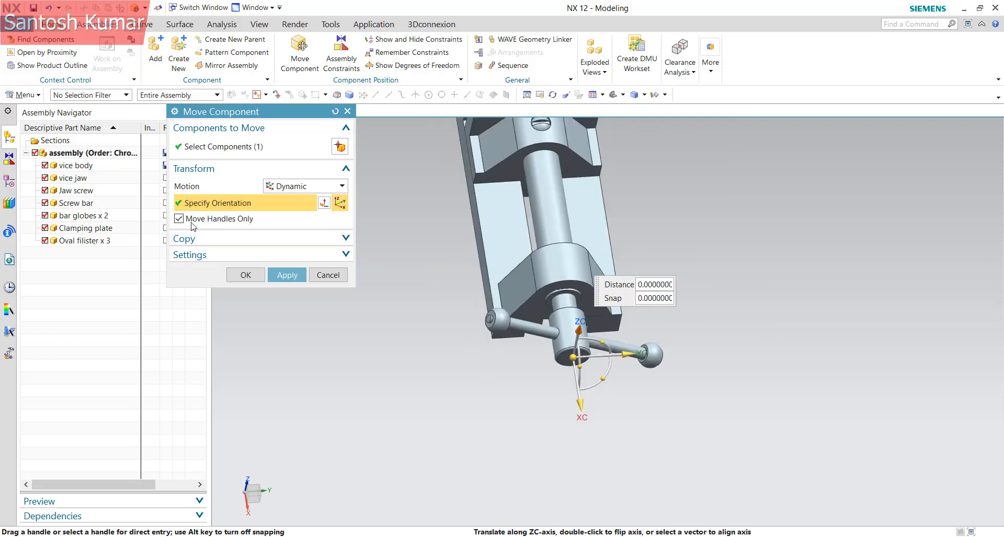
Drag the Jaw screw out of the vice and 100 along Y
left_click(196, 217)
left_click_drag(580, 406, 598, 514)
left_click_drag(651, 463, 834, 483)
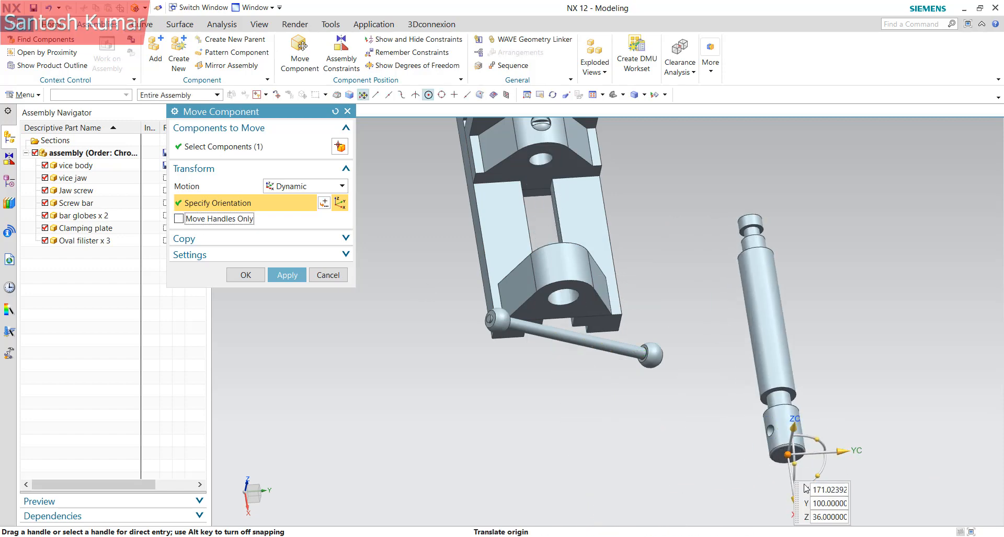
scroll(784, 399, "down", 3)
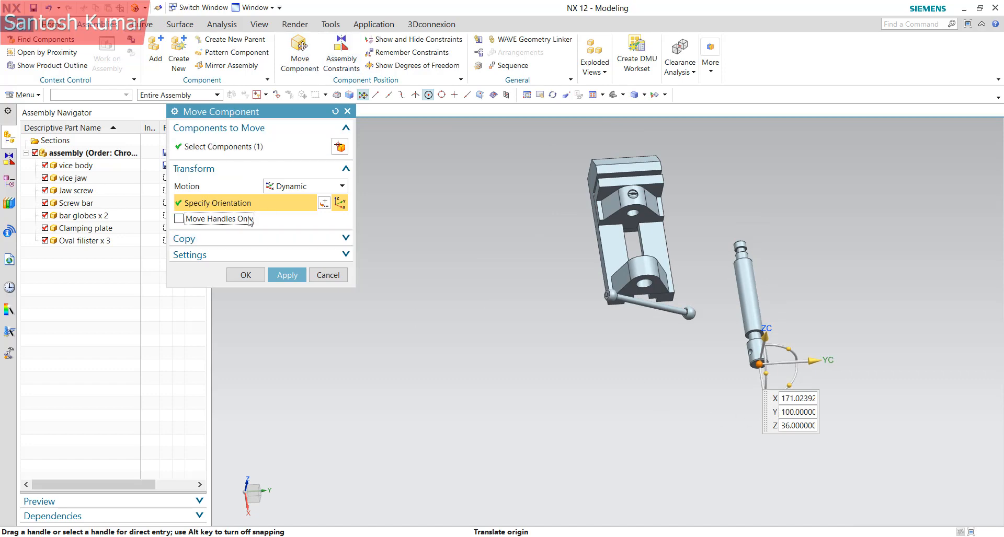
Keep Copy Mode on No Copy and expand the Move Component Settings section
left_click(253, 239)
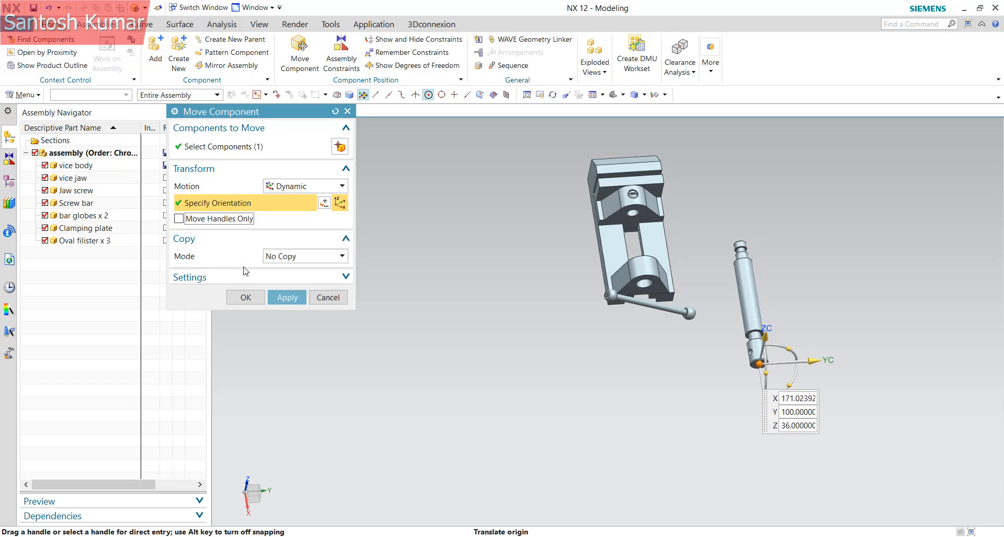
left_click(289, 261)
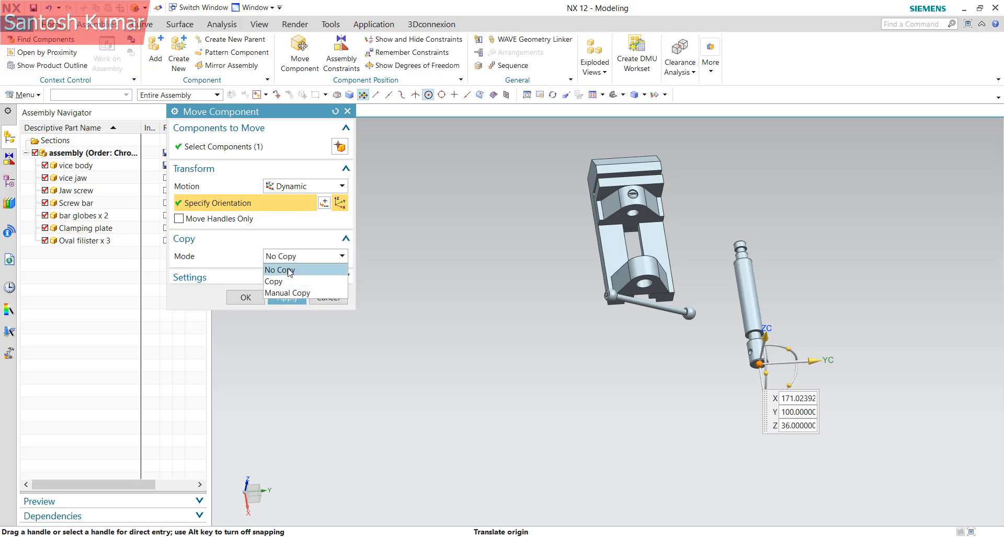
left_click(278, 270)
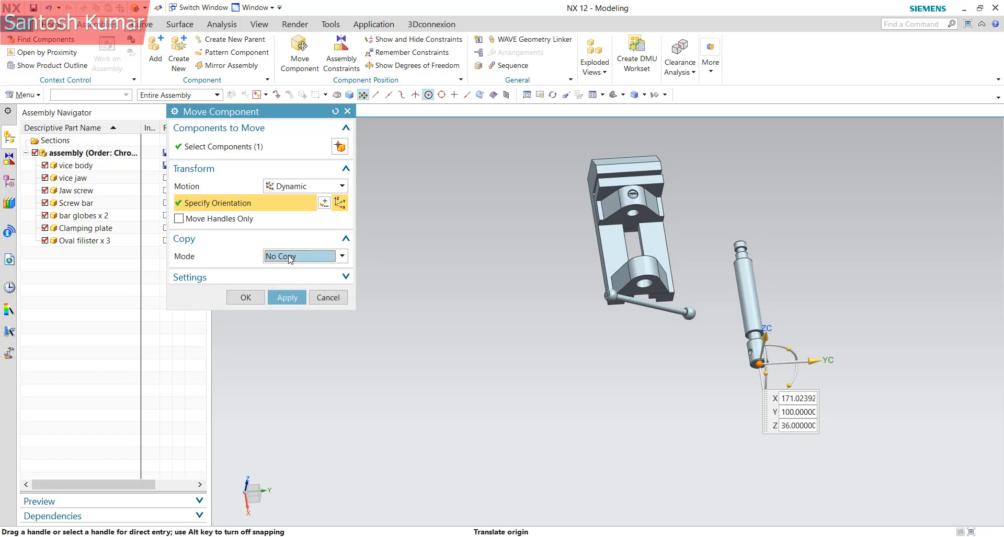
left_click(290, 256)
left_click(282, 267)
left_click(206, 278)
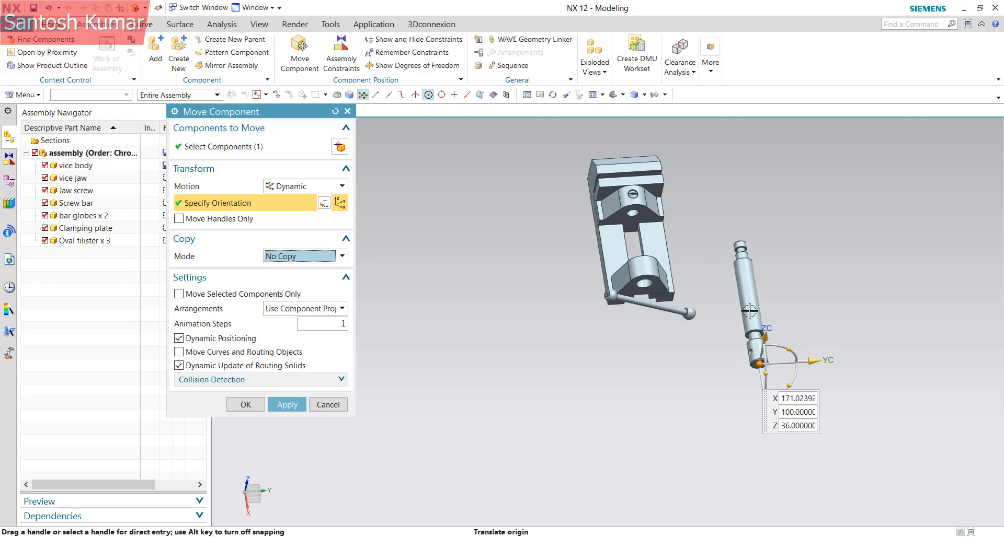
Leave Arrangements on component properties and review the Animation Steps value
left_click(309, 310)
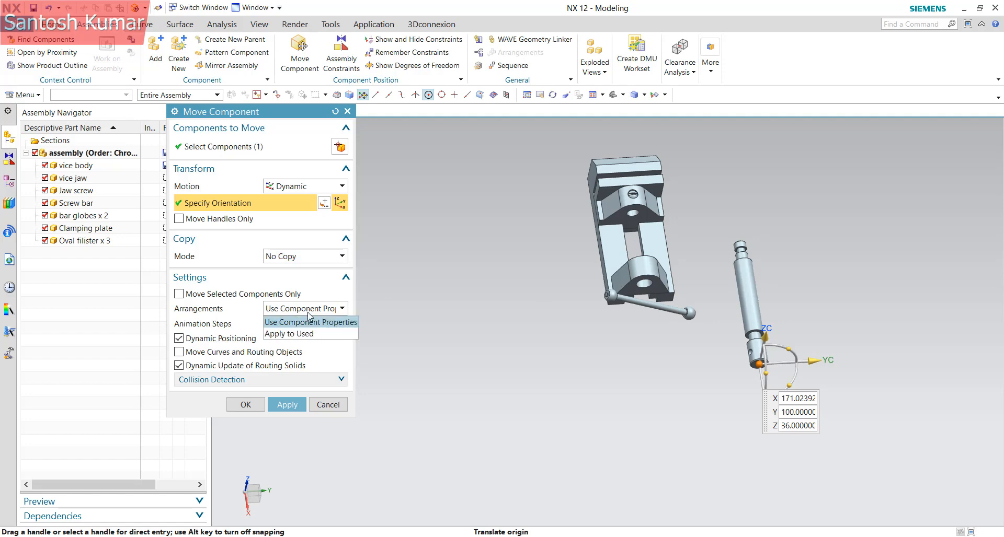
left_click(269, 307)
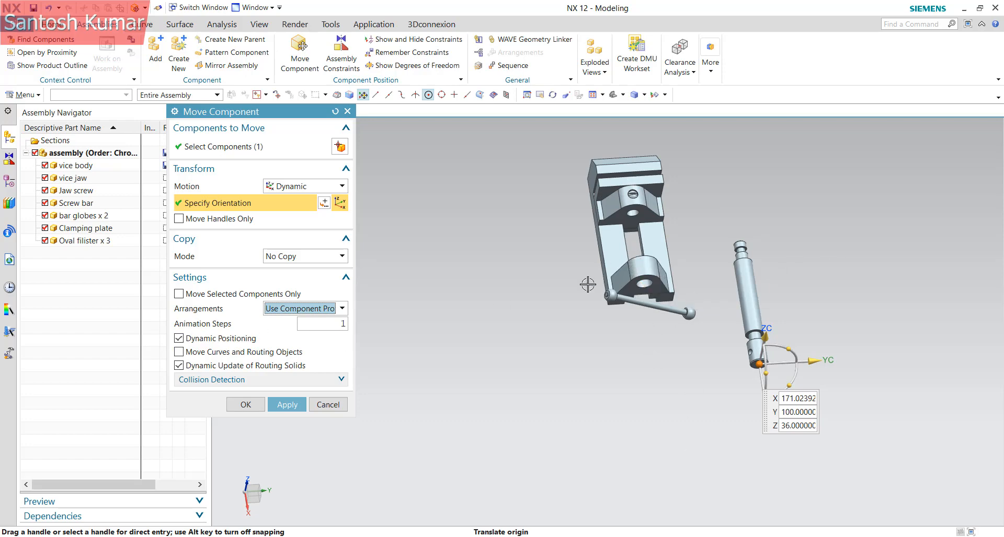
double_click(340, 324)
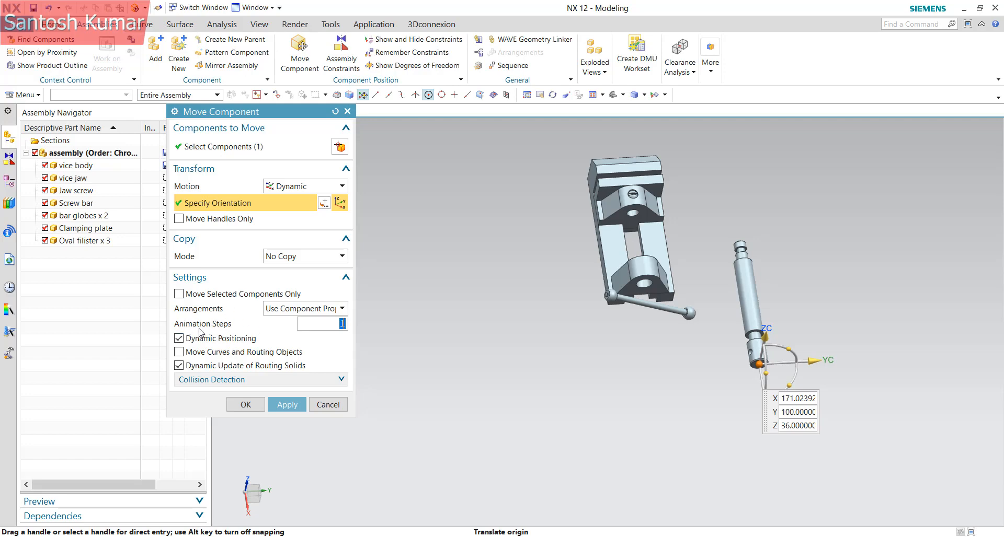
left_click(287, 309)
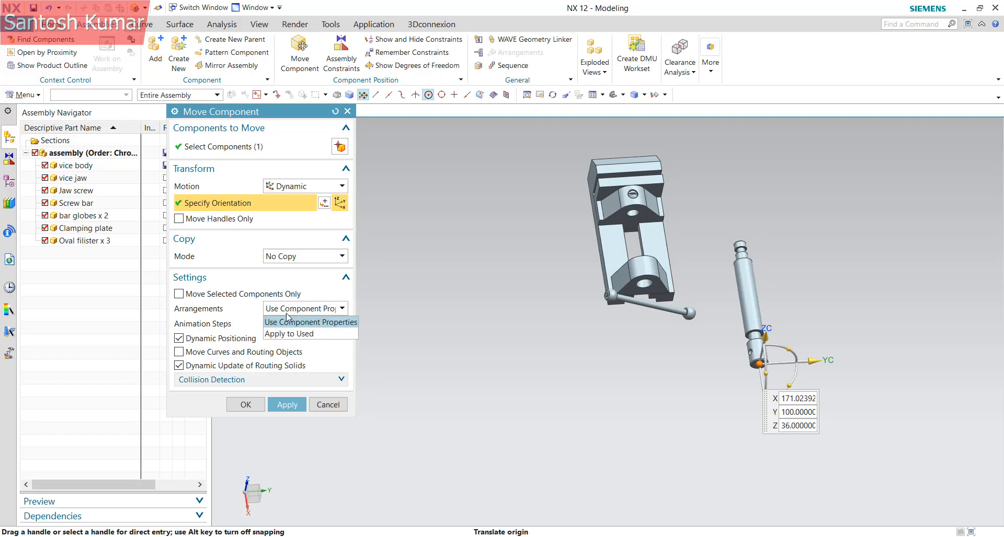
left_click(300, 313)
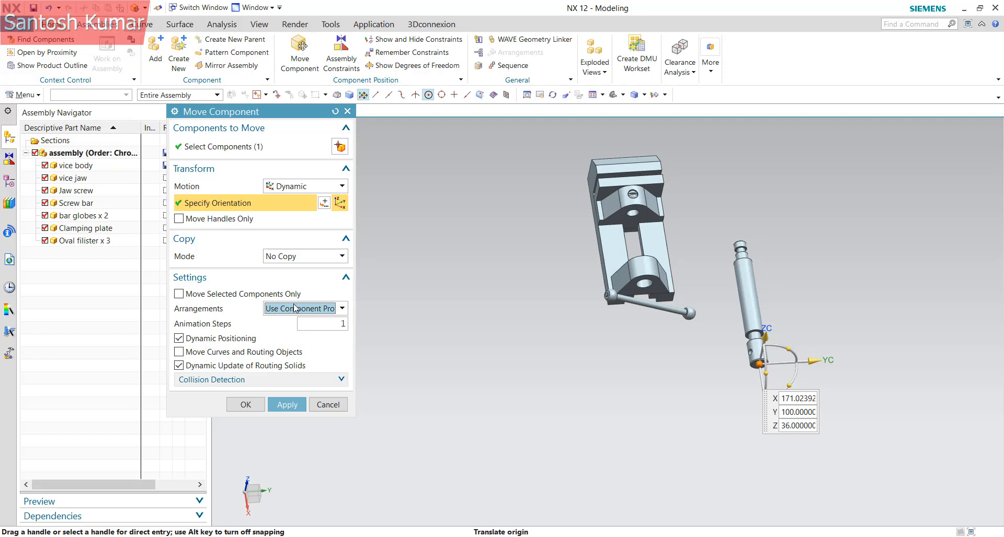
left_click(295, 308)
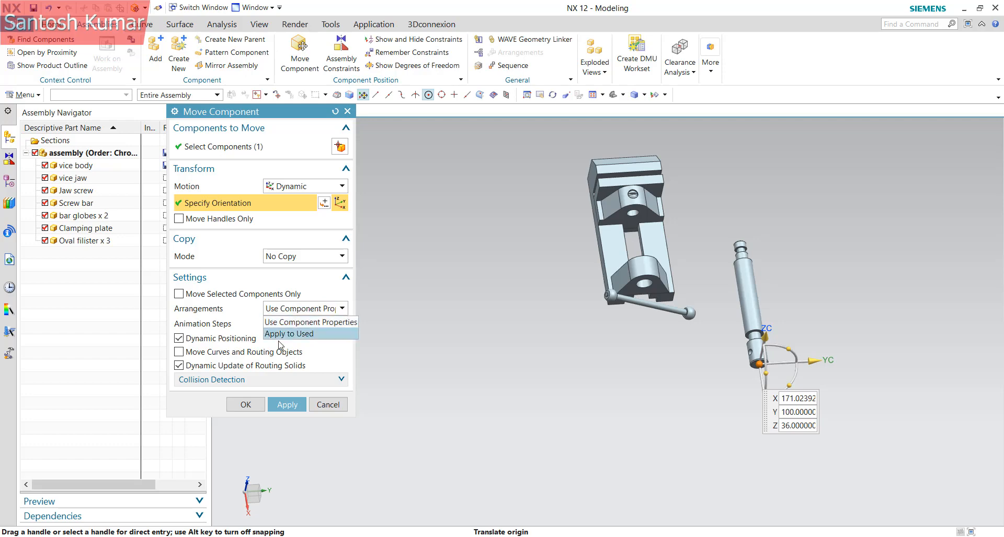
left_click(308, 315)
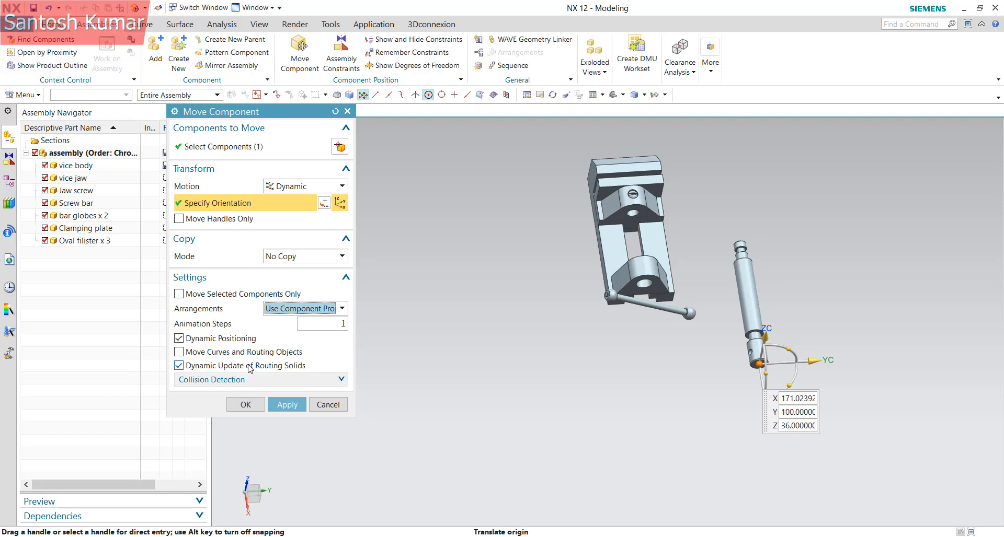
Try Highlight Collisions, set Collision Action back to None, and close Move Component
left_click(210, 380)
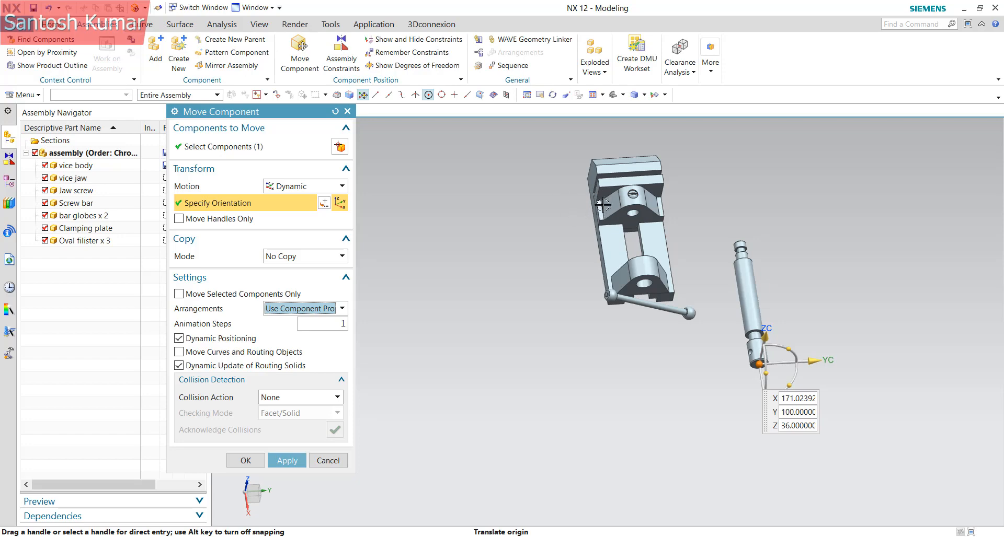
left_click(271, 401)
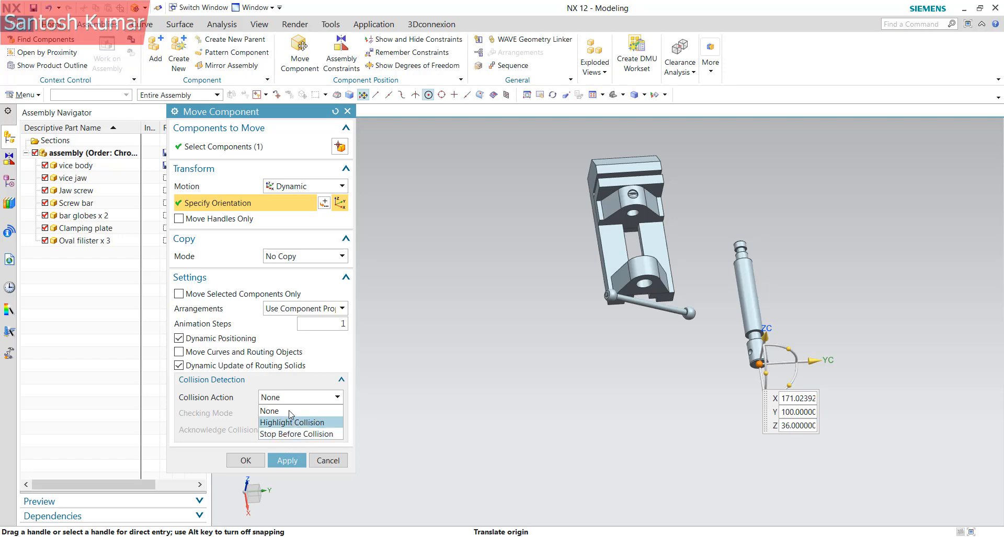
left_click(292, 423)
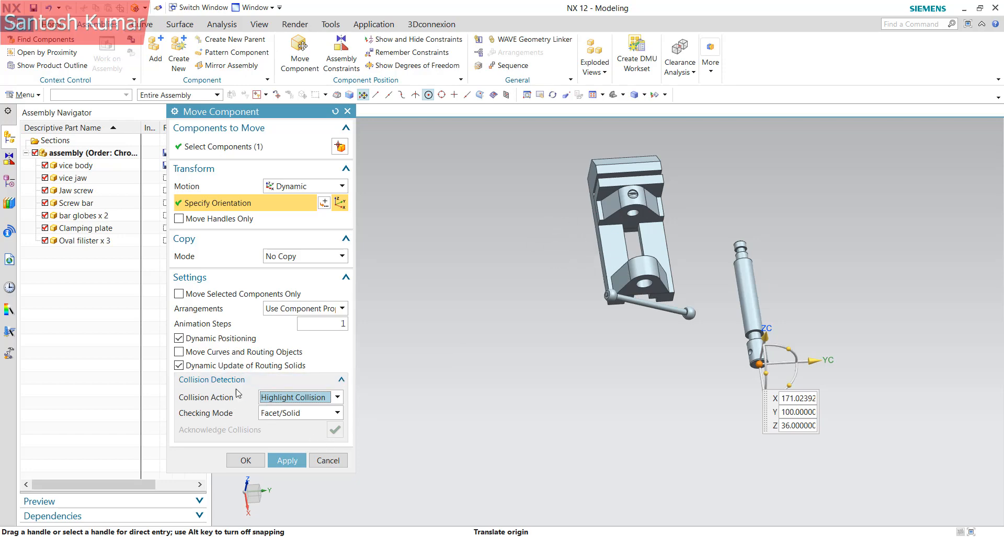
left_click(287, 397)
left_click(284, 412)
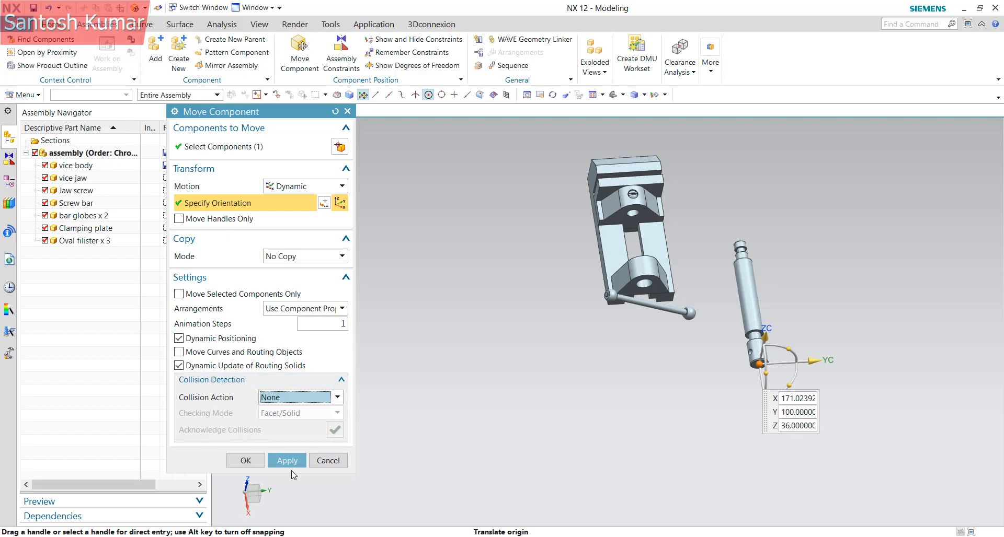
left_click(328, 460)
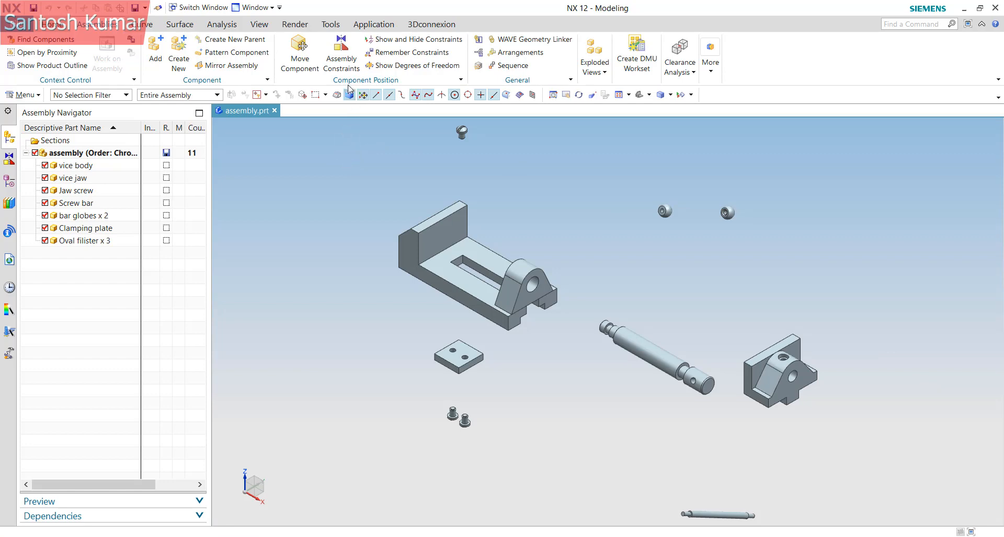
Open the Assembly Constraints dialog, defaulting to Touch Align with Prefer Touch
left_click(339, 57)
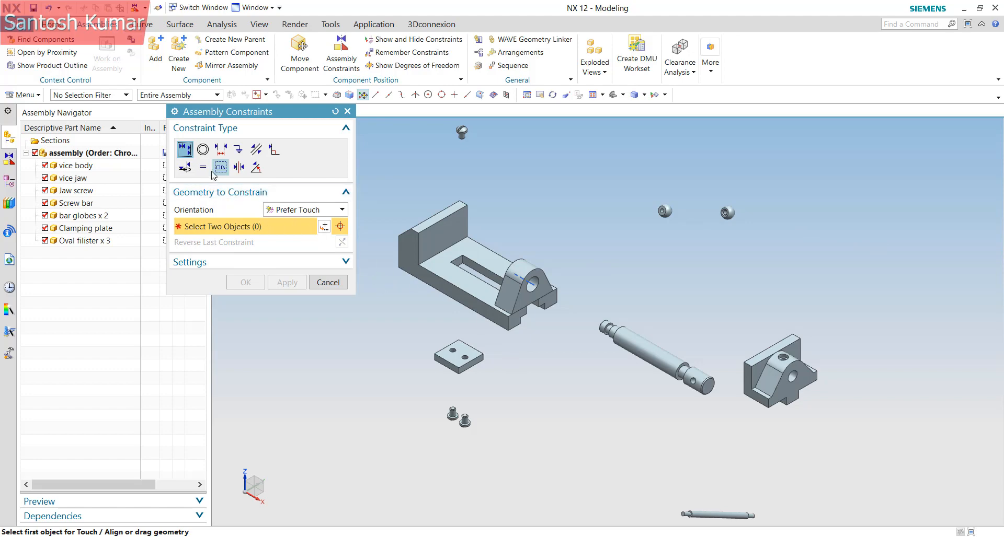
Add a Touch constraint between the vice jaw's bottom face and the vice body face
left_click(310, 211)
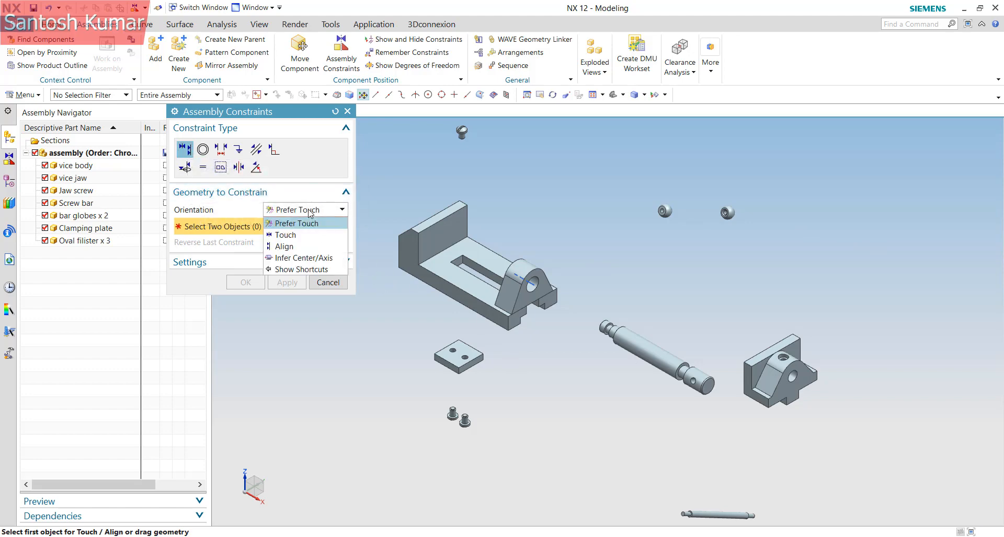
left_click(296, 236)
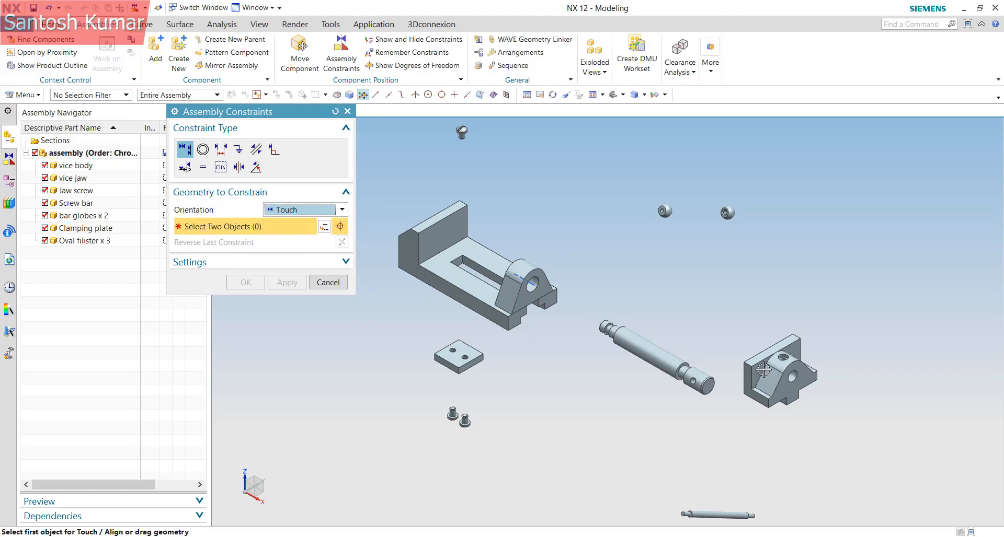
middle_click_drag(784, 402, 762, 339)
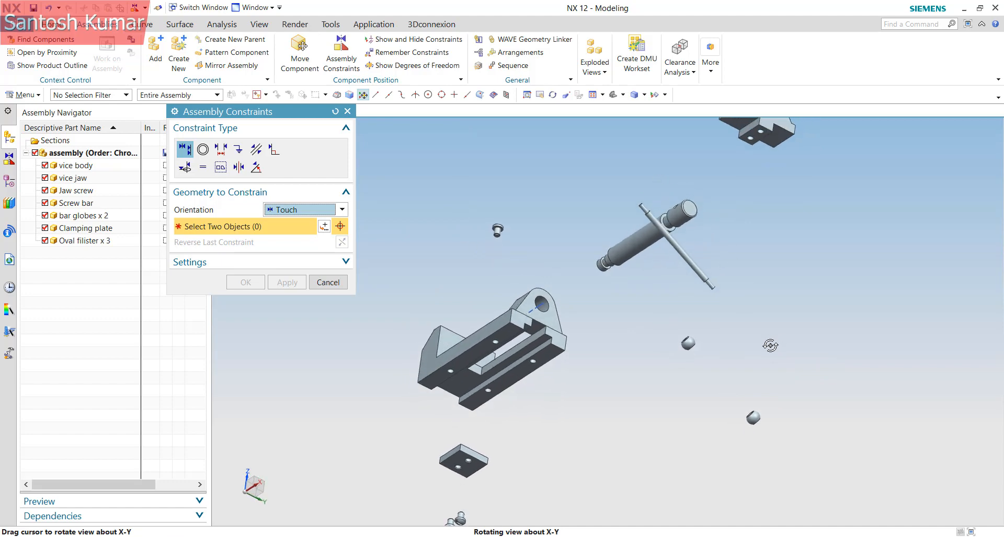
scroll(726, 388, "down", 5)
scroll(738, 270, "up", 7)
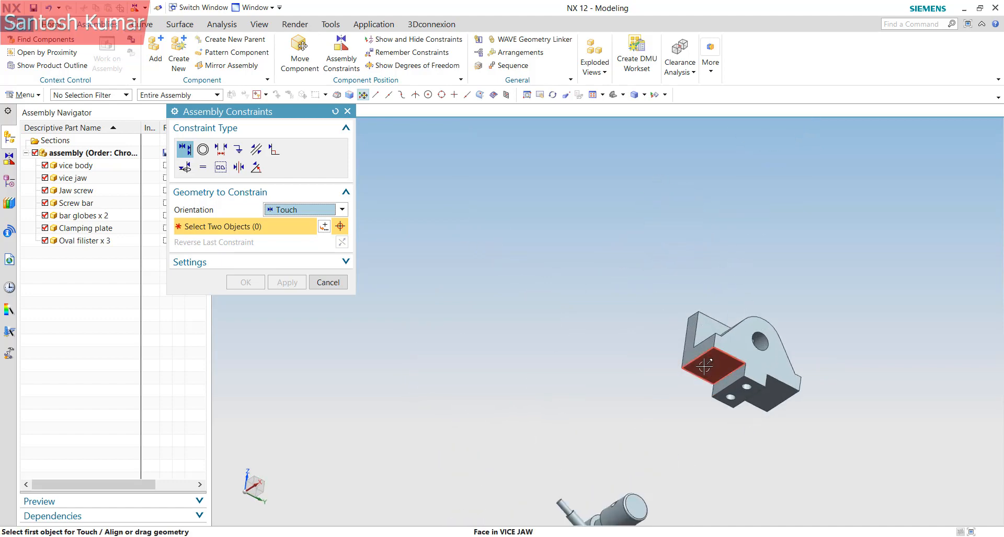
left_click(709, 364)
scroll(833, 251, "down", 4)
scroll(681, 357, "down", 4)
middle_click_drag(662, 392, 676, 453)
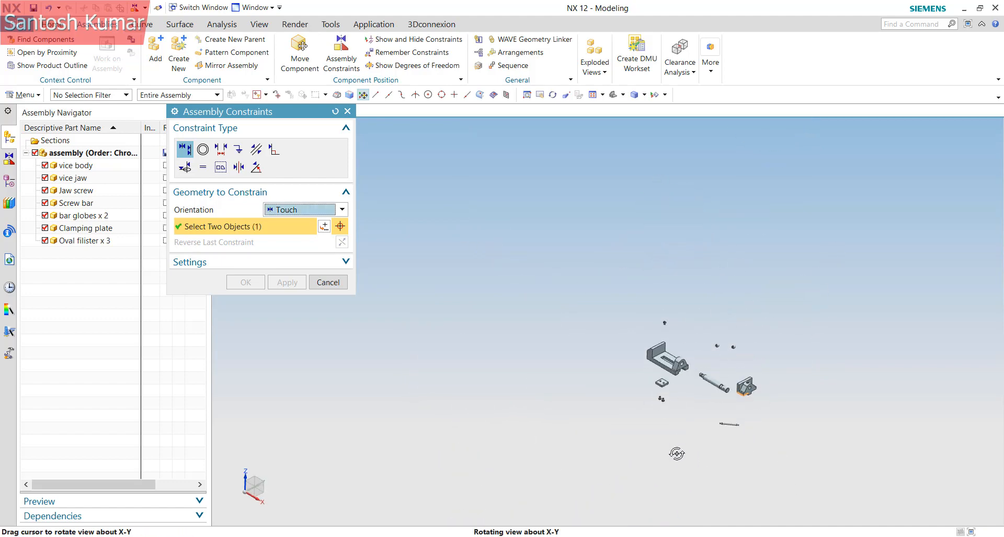
scroll(670, 372, "up", 5)
left_click(656, 343)
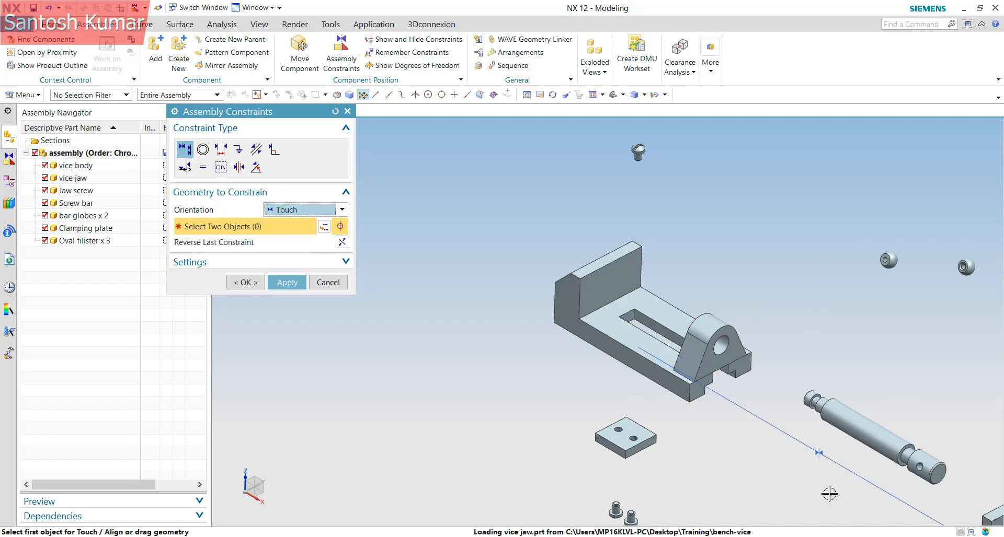
scroll(687, 305, "down", 2)
scroll(825, 404, "up", 2)
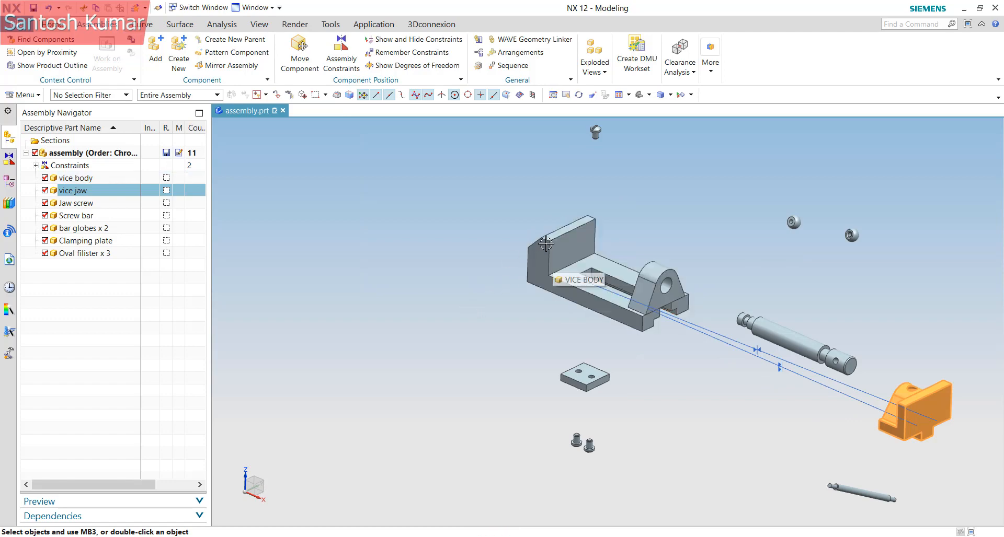
Apply a Fix constraint to the vice body
left_click(544, 262)
left_click(345, 68)
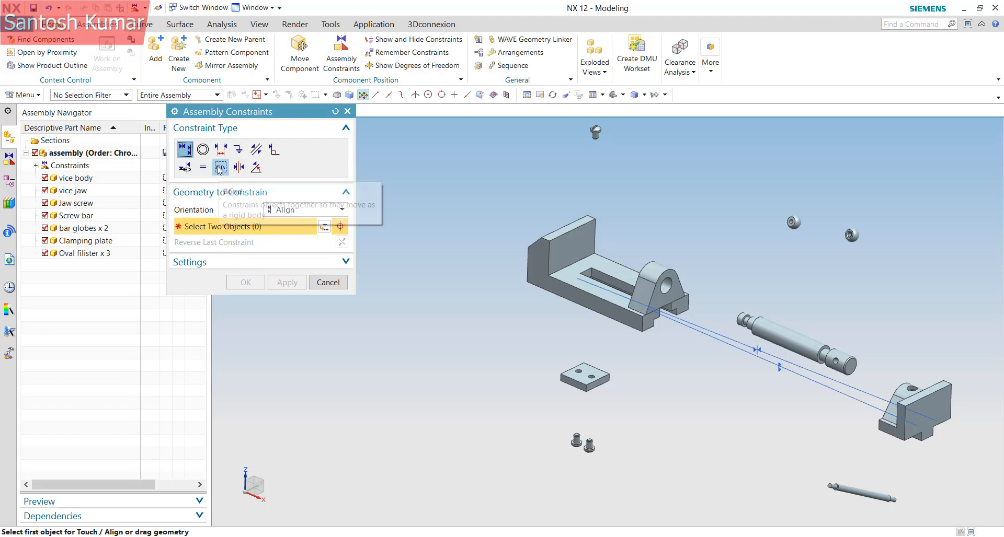
left_click(238, 150)
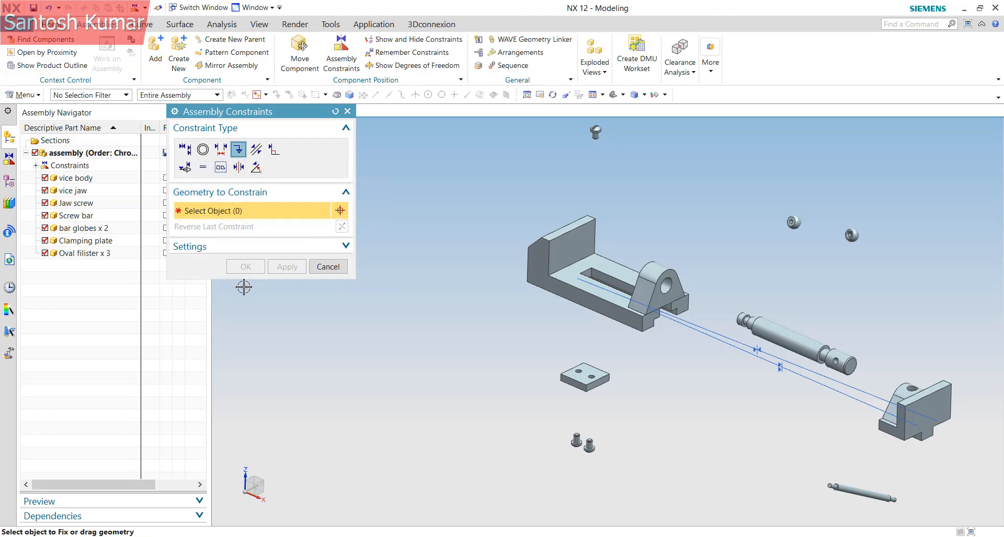
left_click(569, 272)
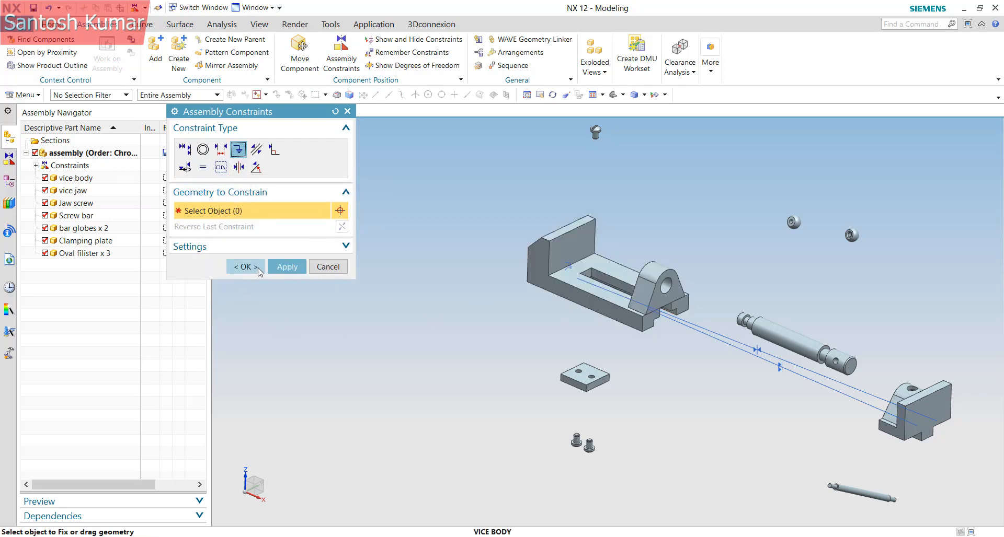
left_click(258, 268)
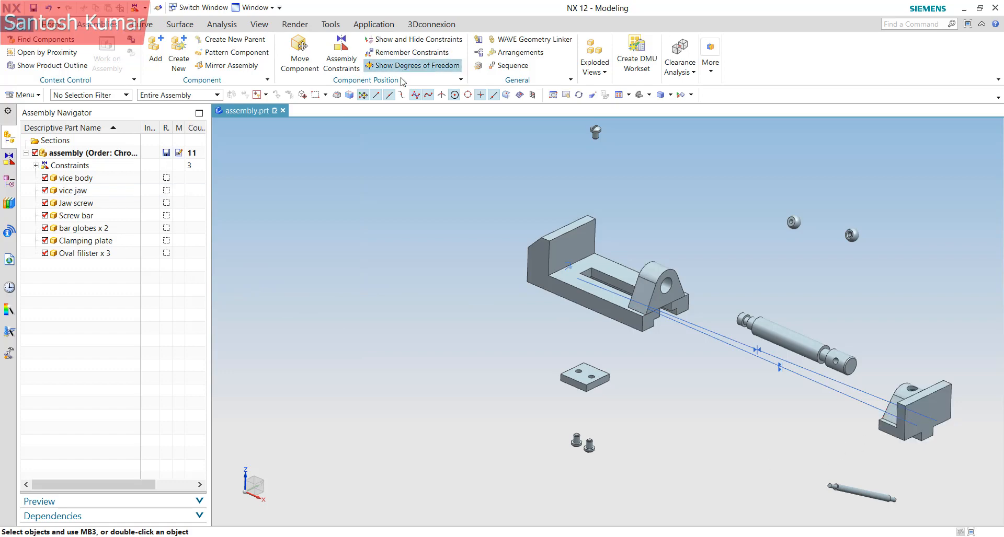
Show the vice jaw's degrees of freedom and switch the constraint type to Distance
right_click(921, 406)
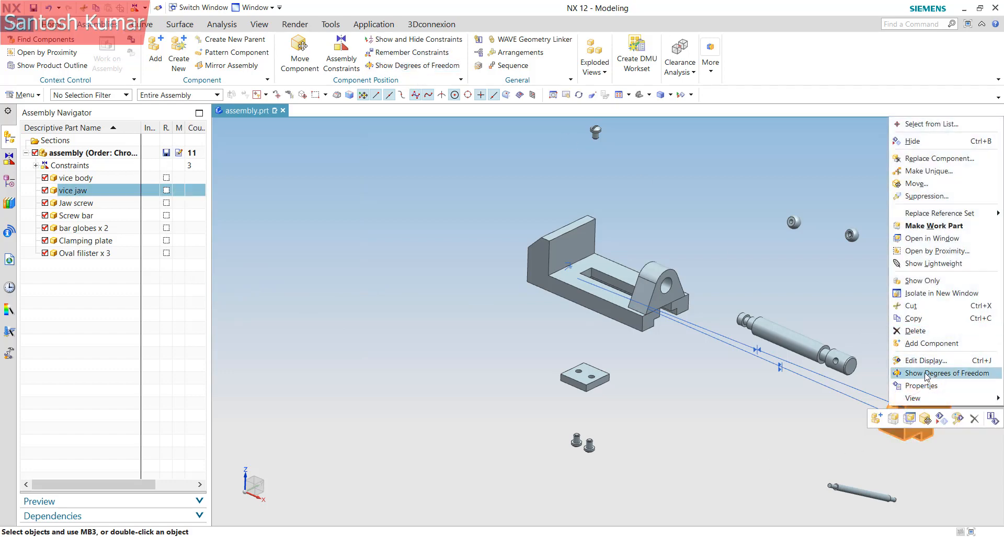
left_click(926, 373)
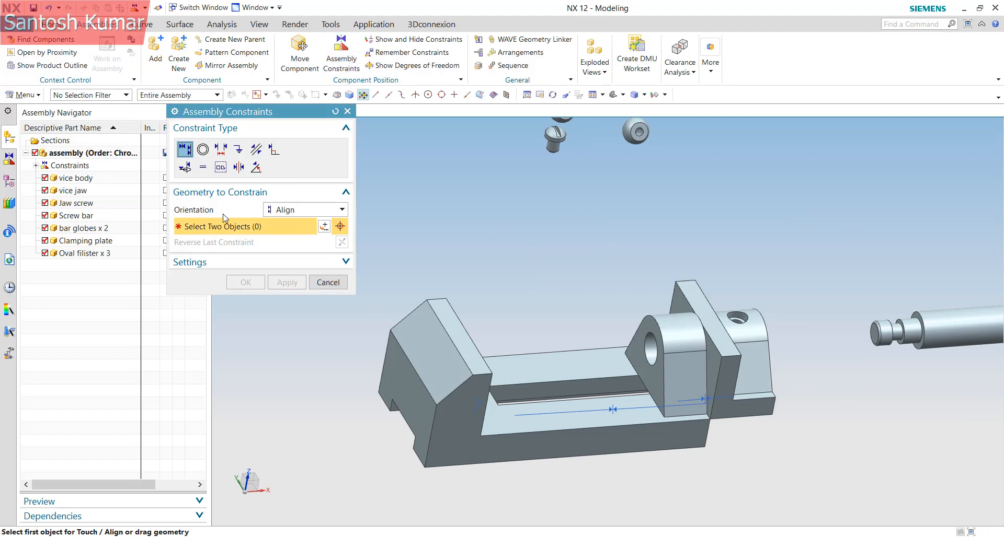
left_click(283, 210)
left_click(221, 148)
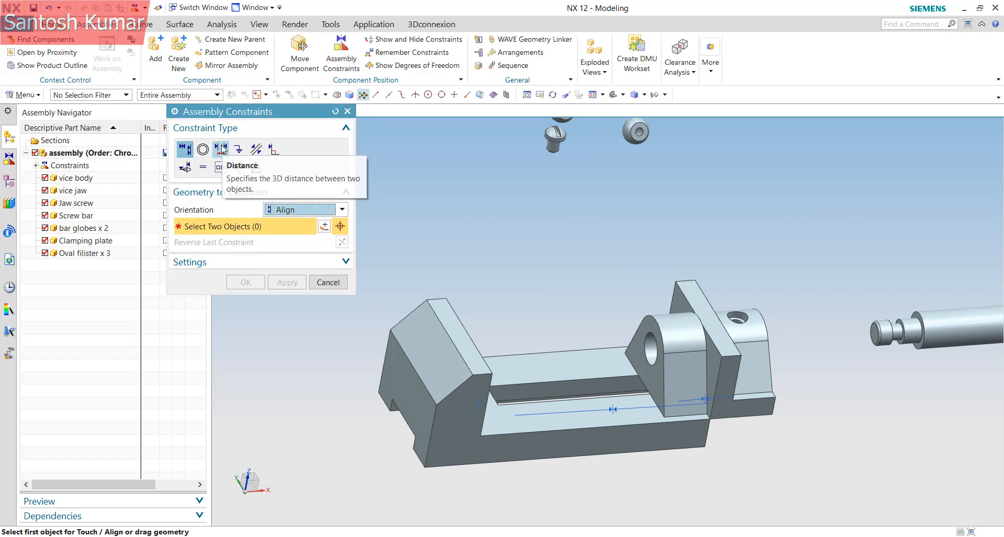
left_click(221, 148)
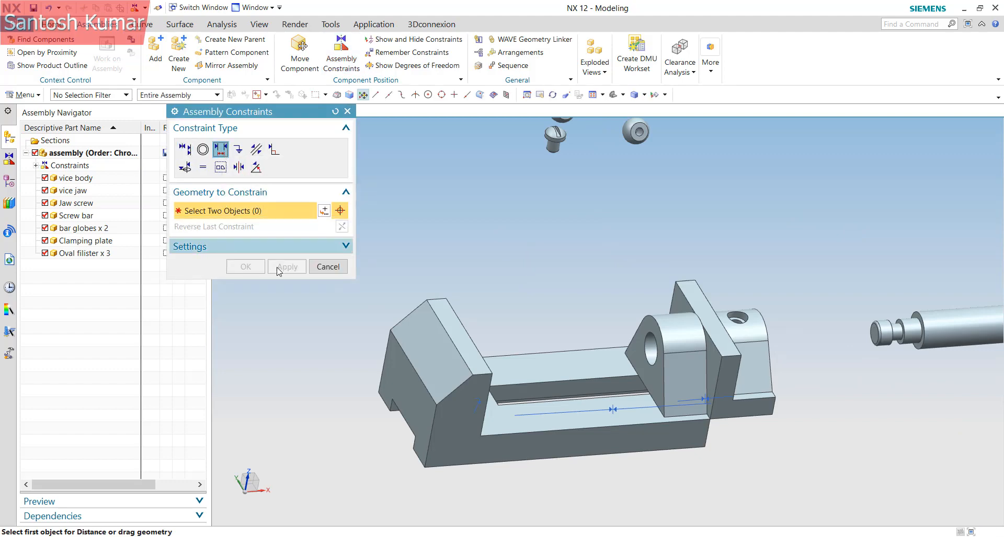
Set a Distance constraint between the jaw face and slot end face, 10 then 0 mm
left_click(712, 358)
middle_click_drag(712, 359, 430, 398)
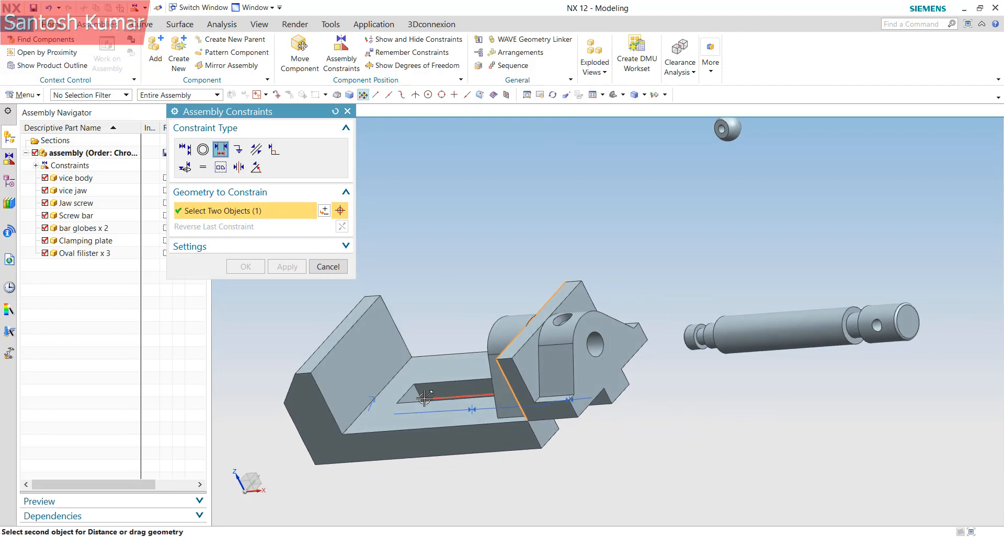
mouse_move(537, 385)
middle_mouse_down()
mouse_move(544, 361)
mouse_move(531, 338)
mouse_move(522, 396)
middle_mouse_up()
scroll(425, 341, "down", 3)
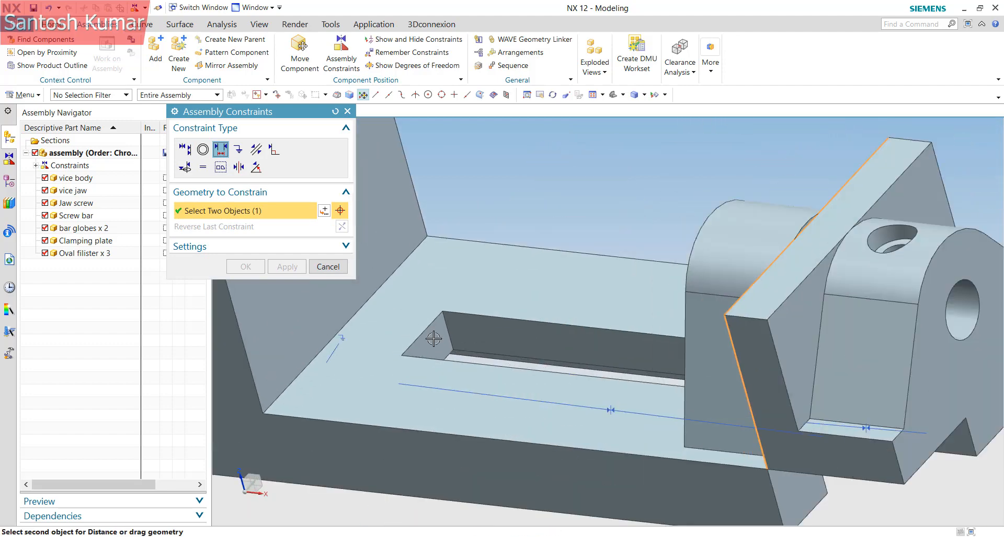
left_click(426, 342)
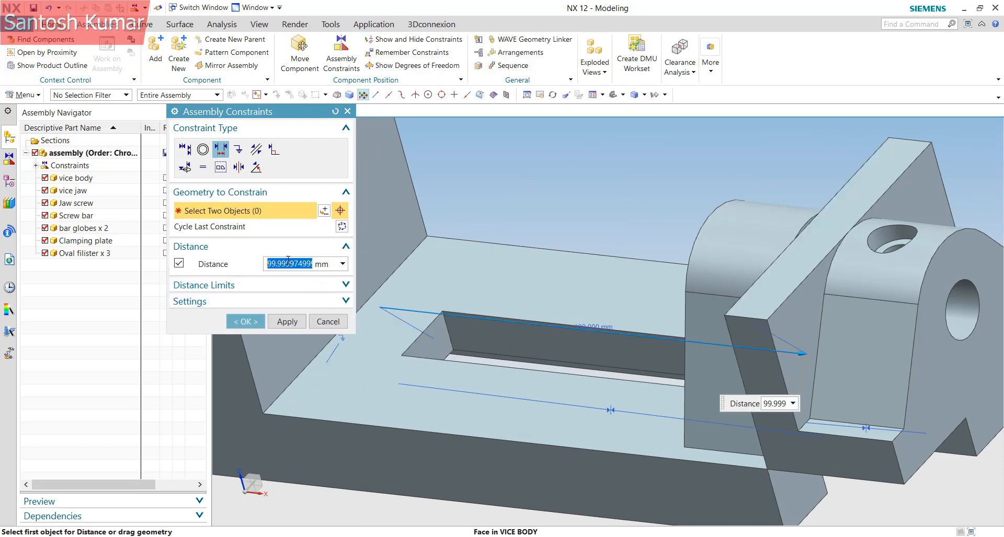
type("10")
key("Return")
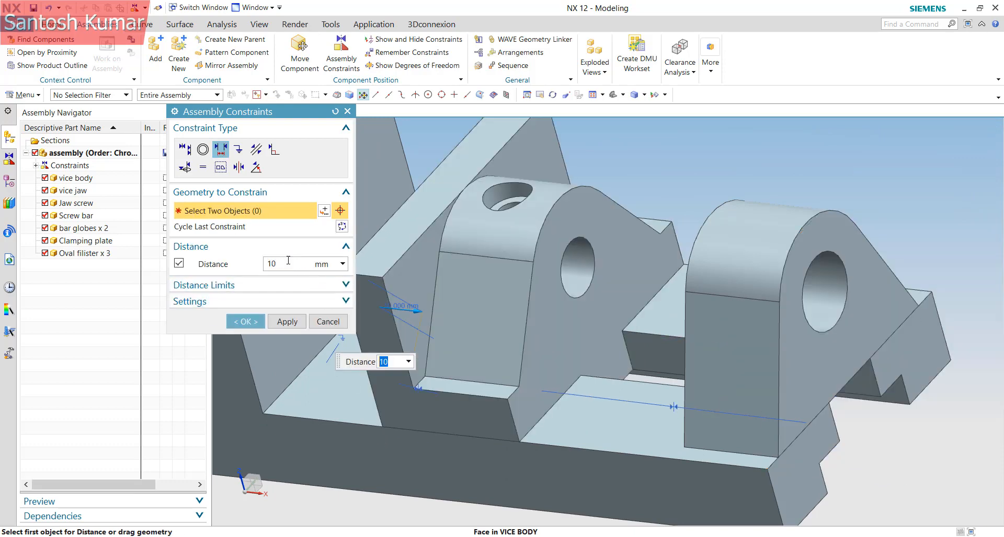
middle_click_drag(528, 226, 374, 307)
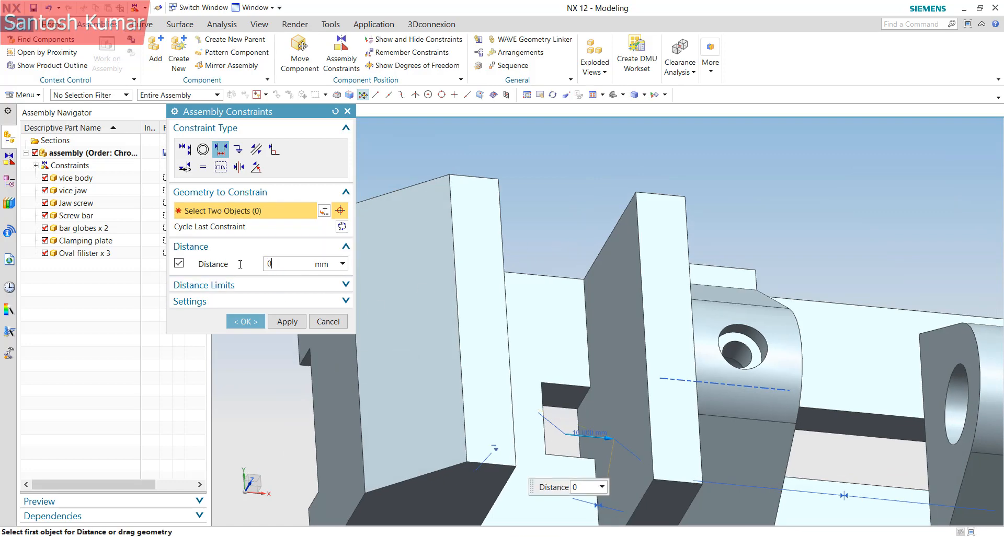
key("Return")
scroll(568, 305, "down", 5)
middle_click_drag(607, 312, 514, 309)
left_click(246, 321)
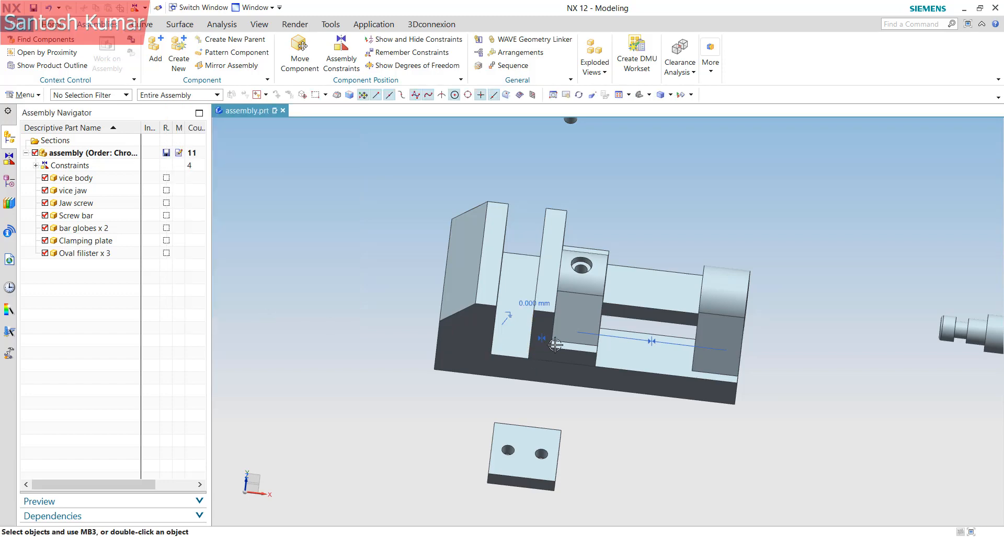
middle_click_drag(546, 355, 535, 210)
Show the vice jaw's degrees of freedom to confirm none remain, then clear selection
right_click(544, 203)
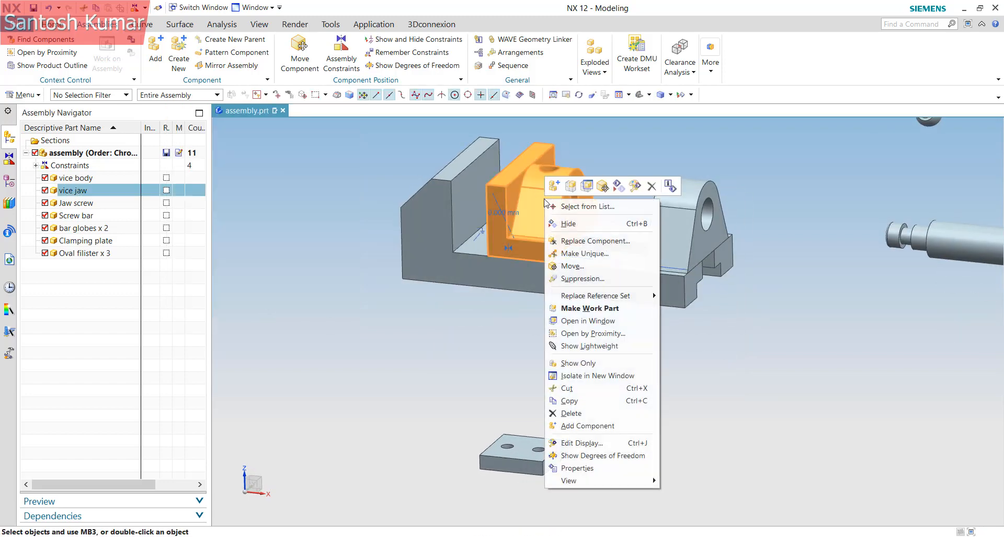
left_click(584, 456)
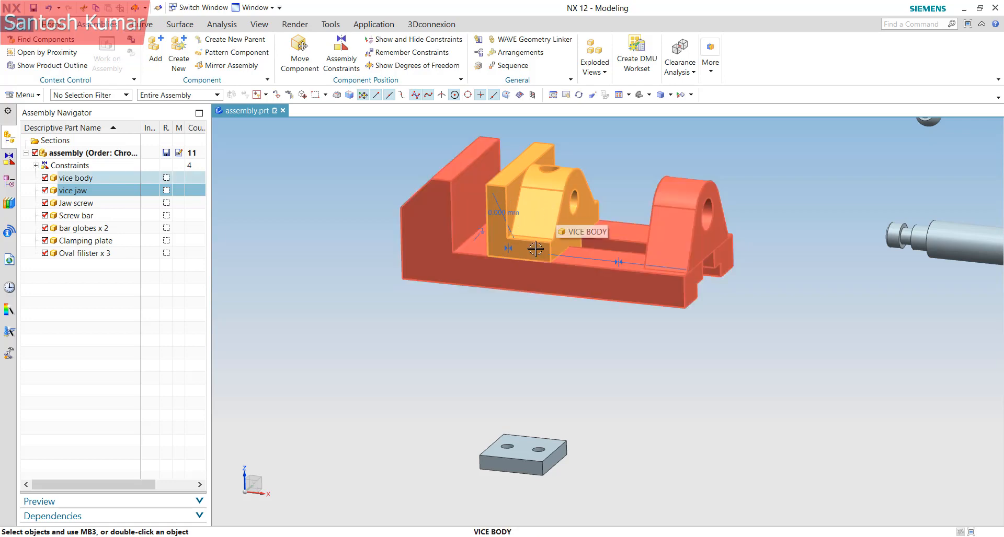
left_click(529, 369)
scroll(549, 253, "down", 5)
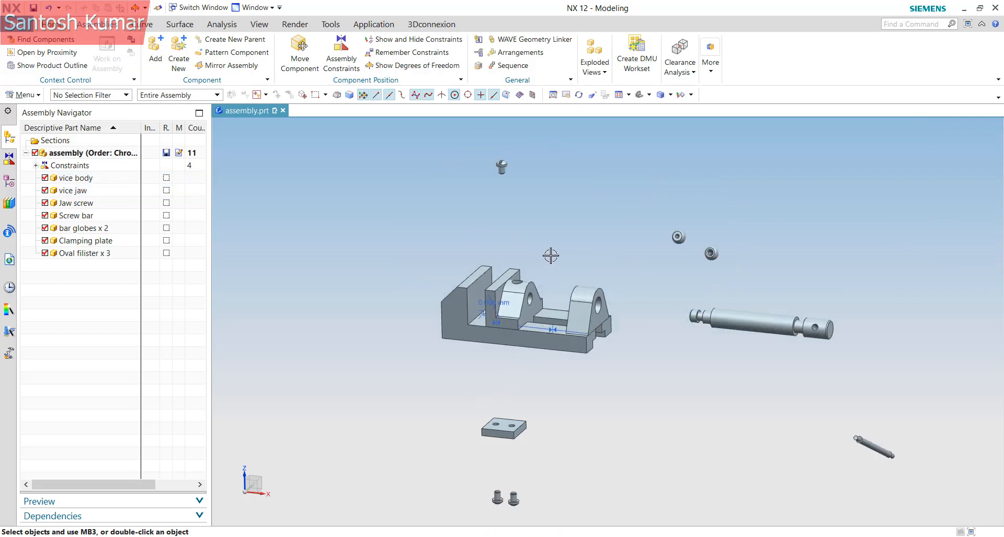
scroll(410, 276, "up", 3)
scroll(766, 375, "down", 4)
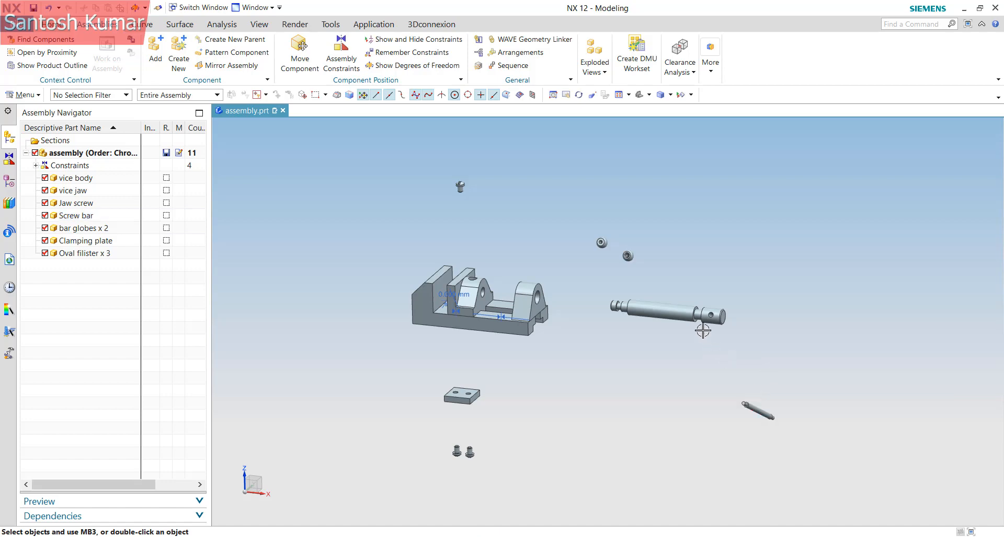
Select and deselect the screw bar pin, then reopen Assembly Constraints
left_click_drag(599, 304, 817, 441)
scroll(712, 330, "up", 5)
scroll(626, 256, "down", 4)
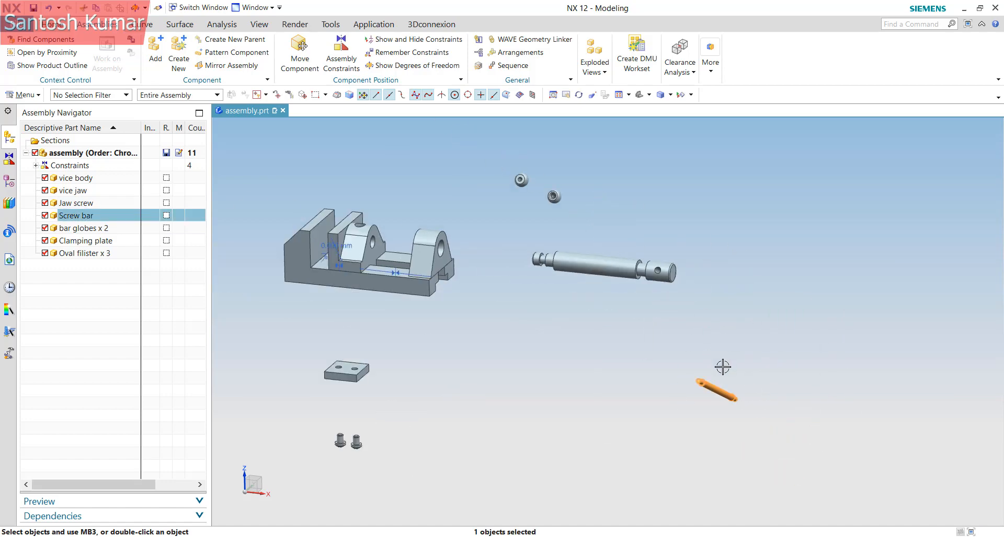
key("Escape")
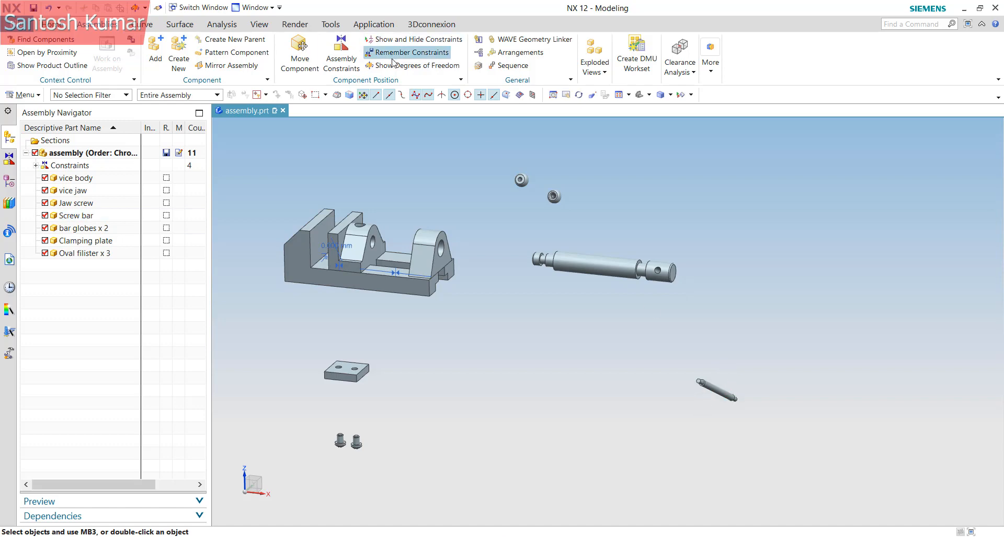
left_click(340, 51)
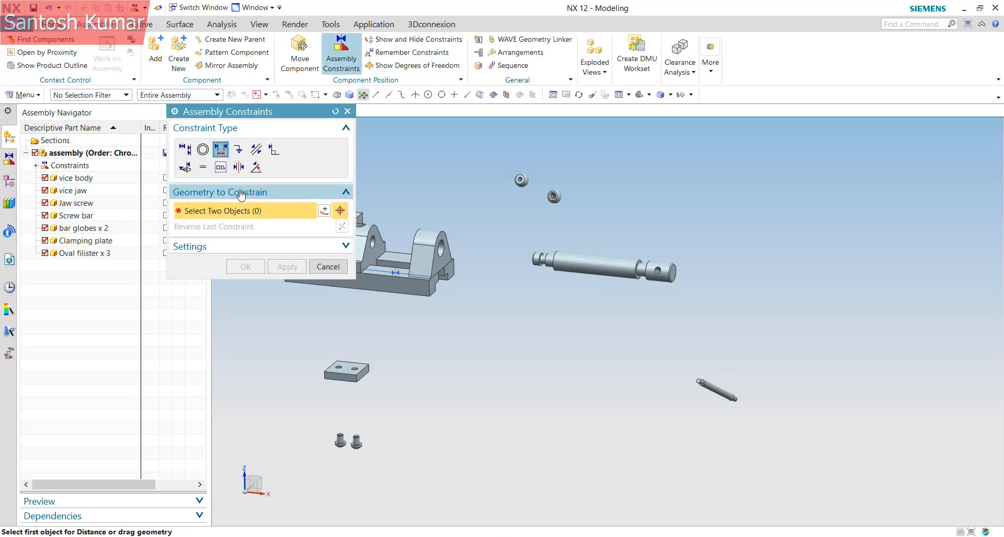
Align the screw bar's axis with the jaw screw's cross-hole using Touch Align, Infer Center/Axis
left_click(185, 150)
left_click(327, 210)
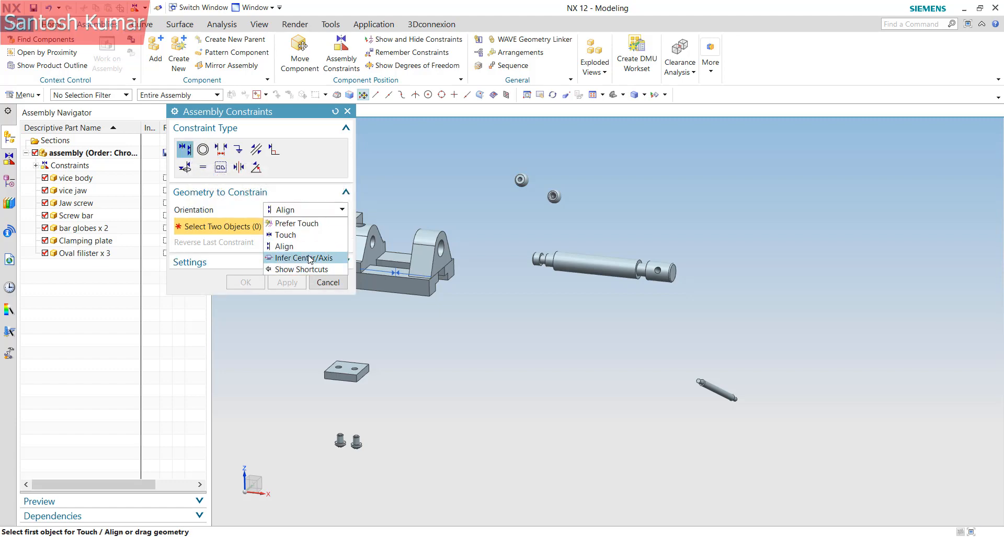
left_click(310, 258)
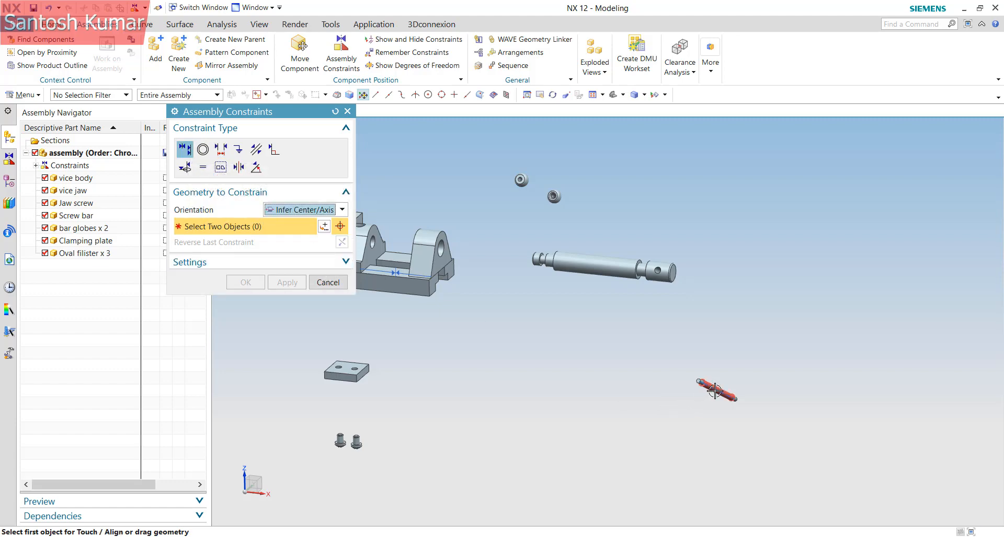
left_click(714, 391)
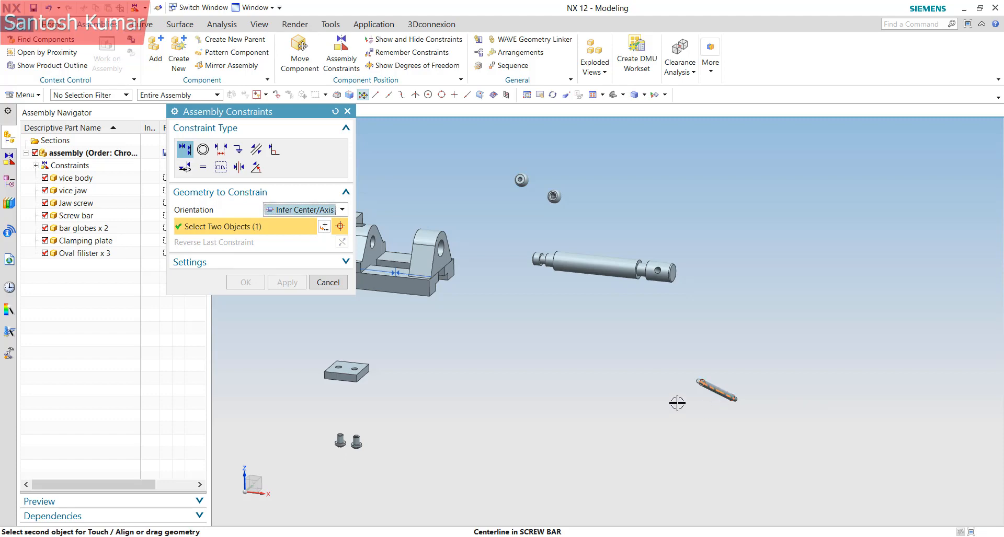
scroll(658, 270, "up", 10)
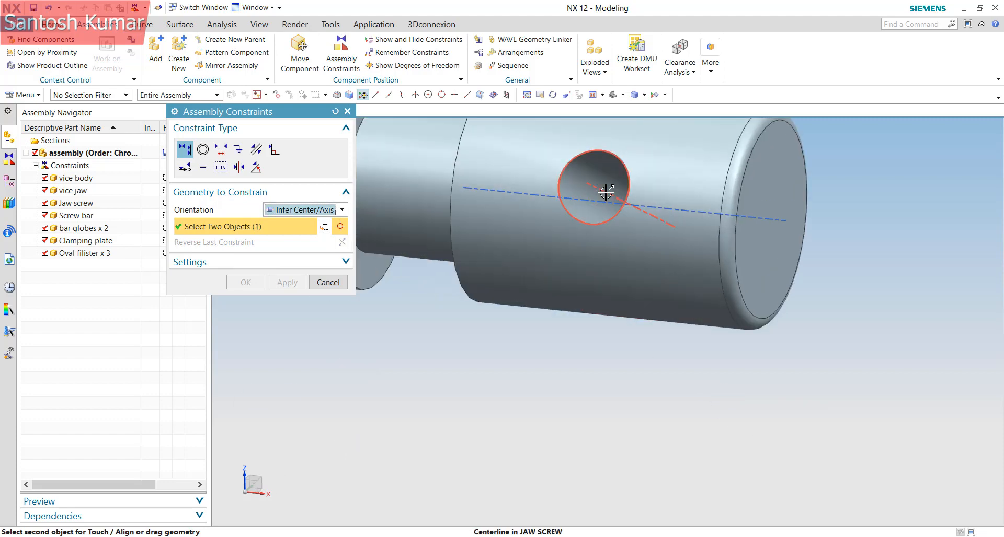
left_click(605, 193)
scroll(676, 377, "down", 3)
middle_click_drag(670, 329, 757, 306)
scroll(756, 307, "up", 3)
middle_click_drag(721, 278, 385, 291)
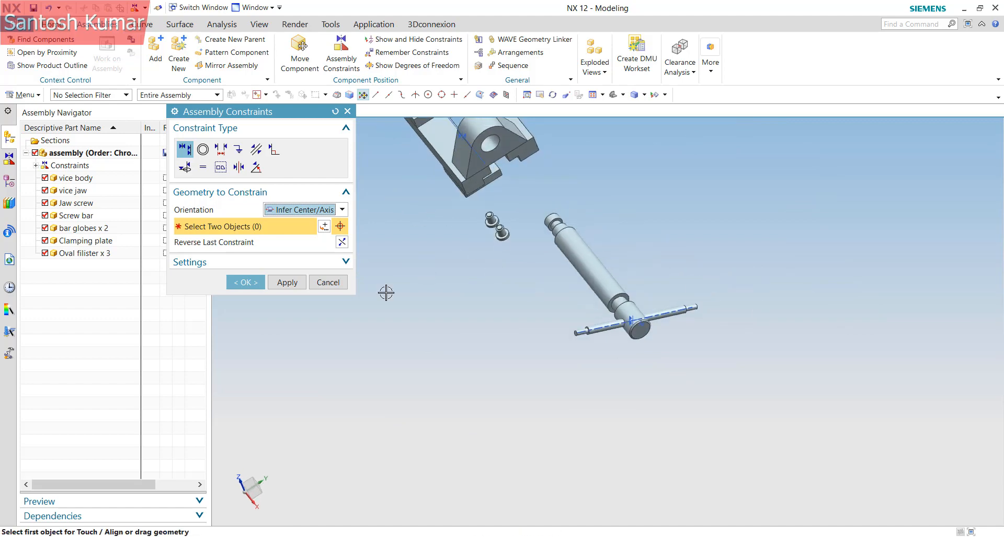
left_click(245, 283)
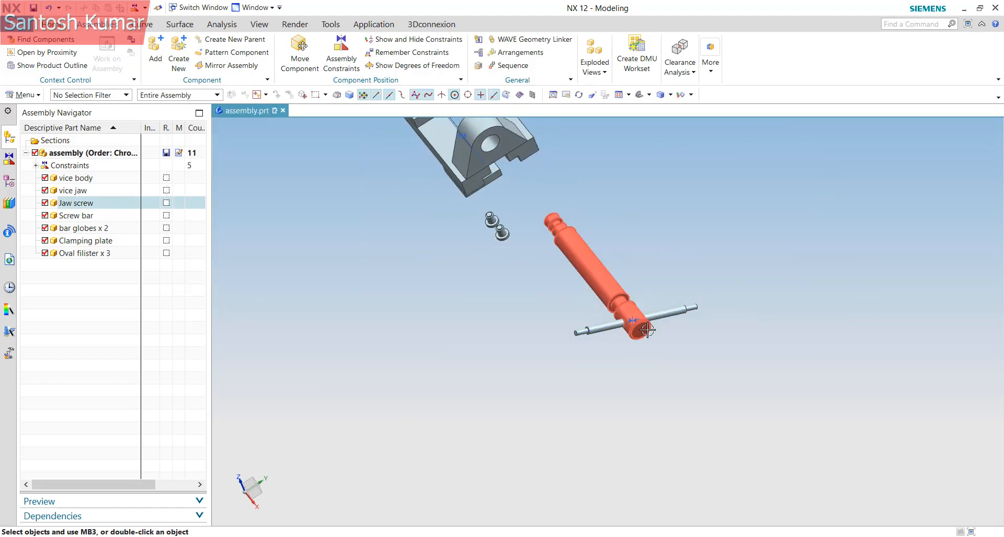
scroll(597, 279, "down", 3)
scroll(642, 325, "up", 5)
scroll(642, 324, "down", 3)
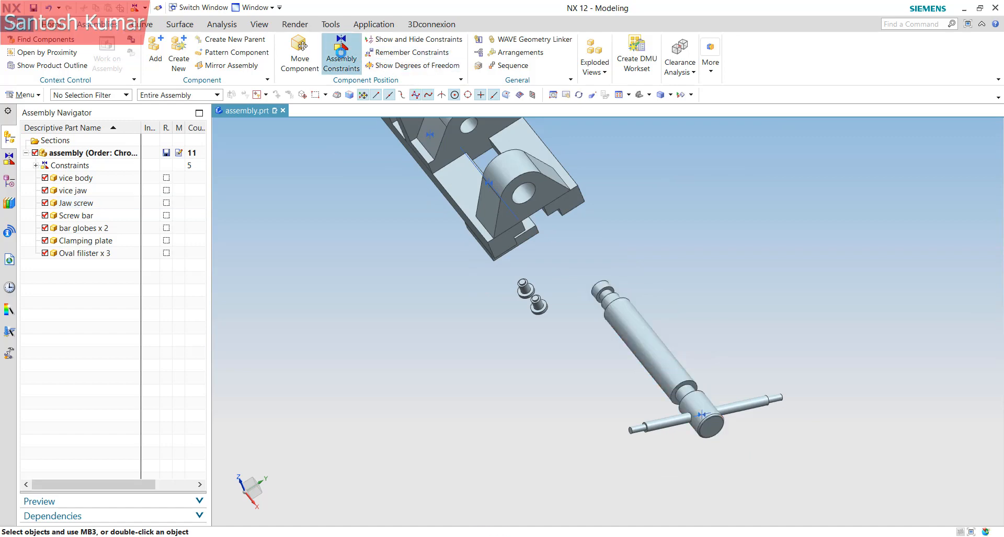
Align the jaw screw's axis with the vice body hole, then start a section view
left_click(342, 54)
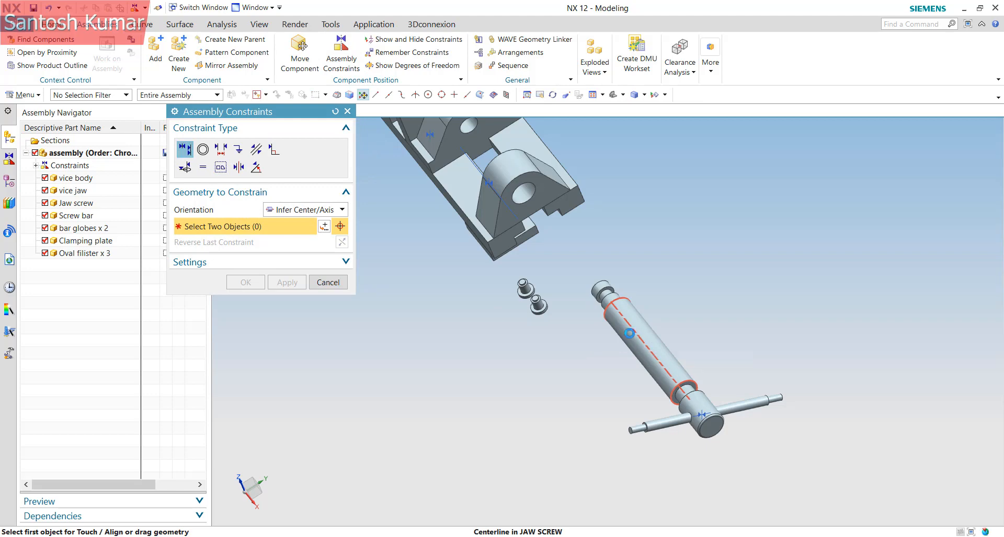
left_click(644, 340)
scroll(523, 193, "up", 1)
left_click(522, 194)
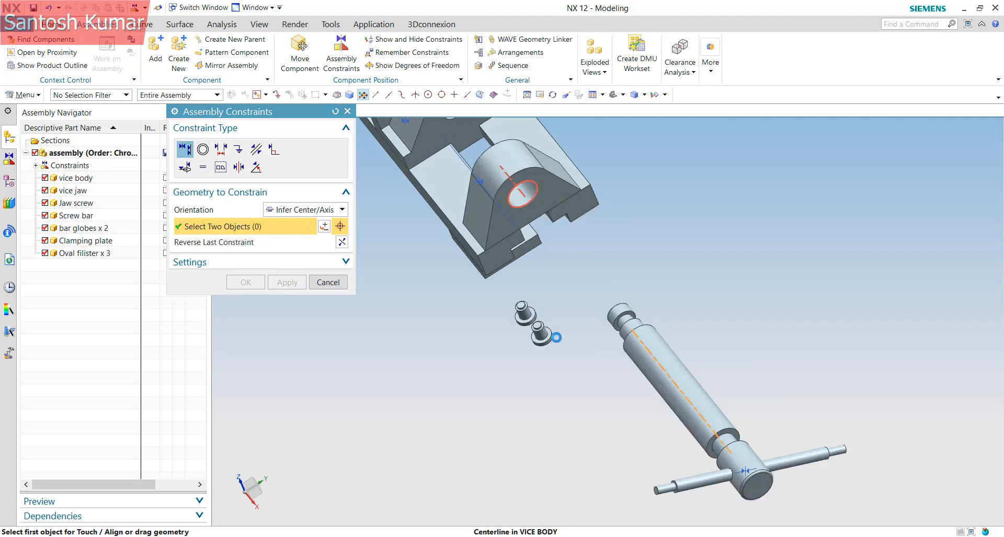
left_click(246, 282)
scroll(716, 376, "down", 3)
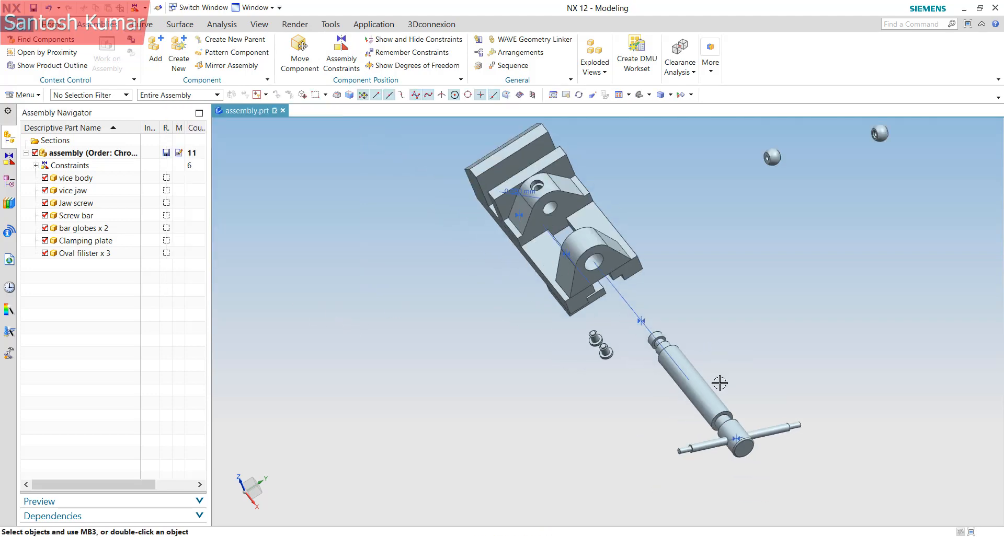
middle_click_drag(586, 250, 656, 240)
scroll(768, 282, "up", 2)
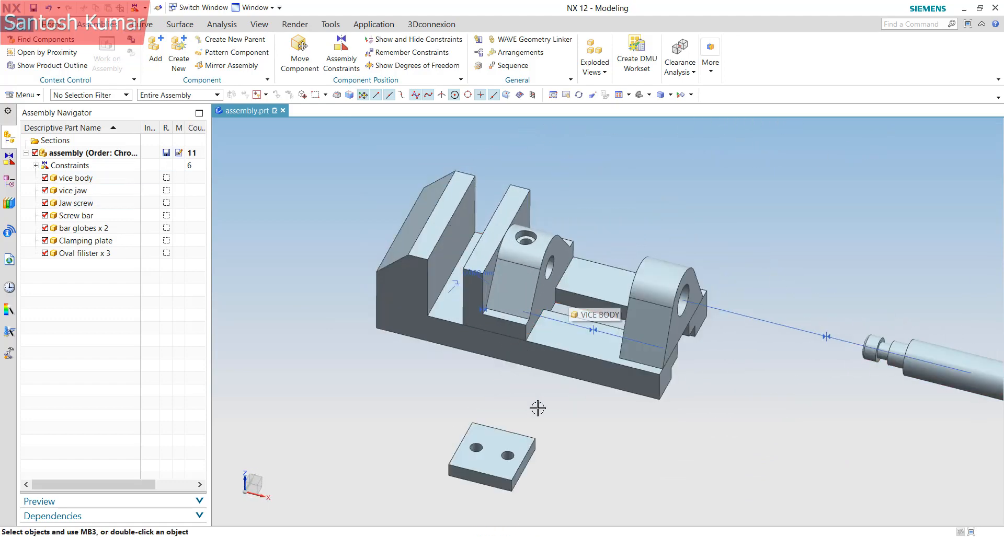
key("ctrl+h")
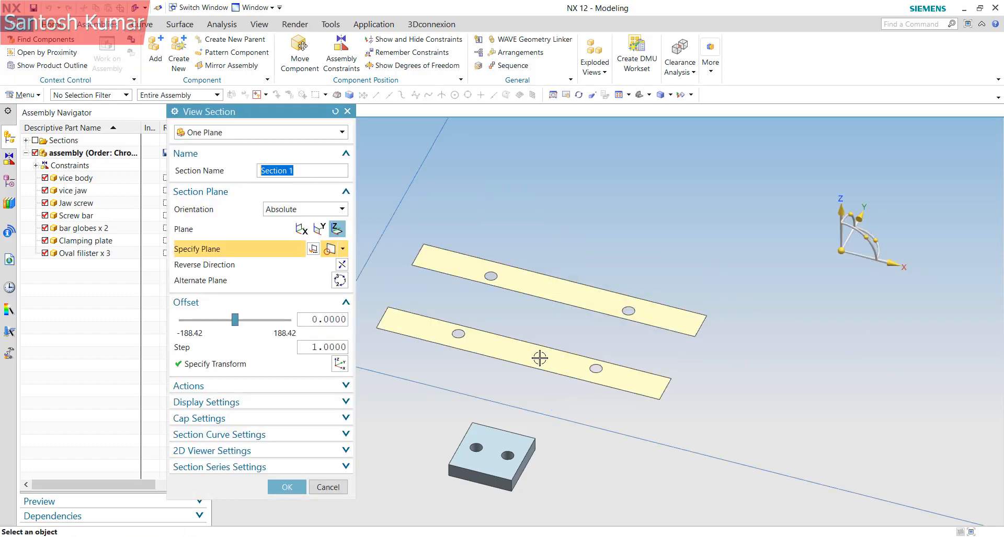
Rotate the section plane 90 degrees about X and snap it to the arc centre
left_click(852, 215)
type("90")
key("Return")
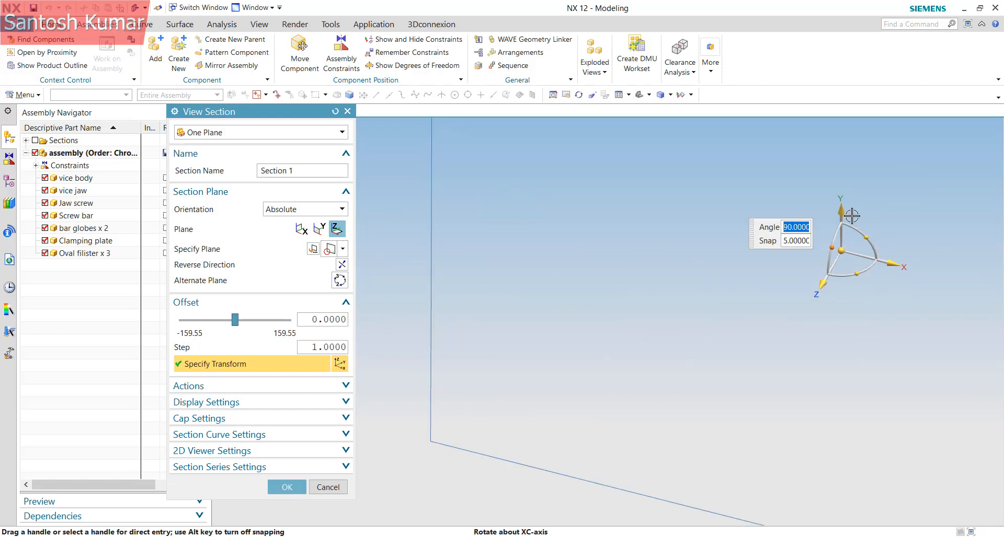
left_click_drag(820, 289, 723, 461)
left_click(693, 291)
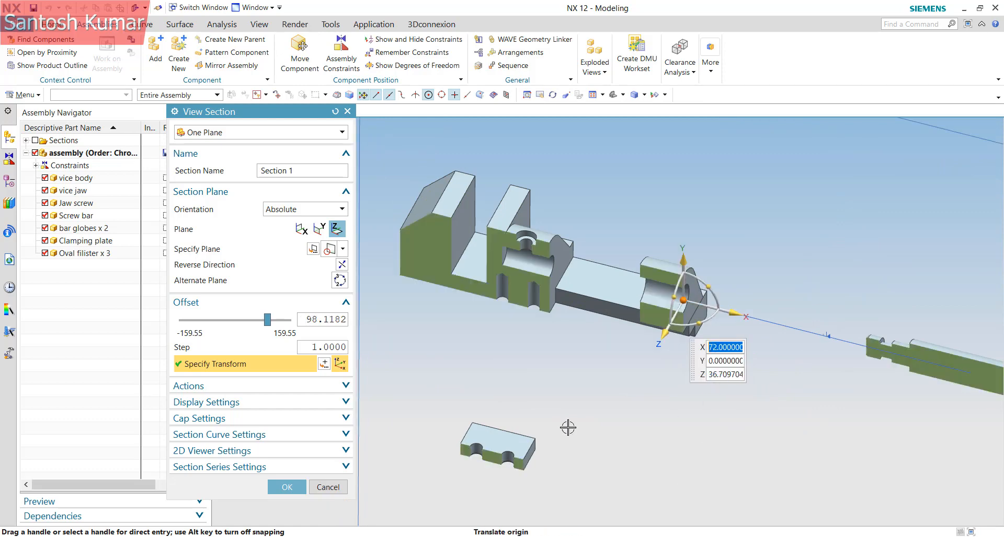
left_click(286, 487)
Orbit and zoom to inspect the sectioned jaw screw from the front
middle_click_drag(596, 261, 495, 382)
scroll(433, 417, "down", 5)
scroll(725, 319, "up", 5)
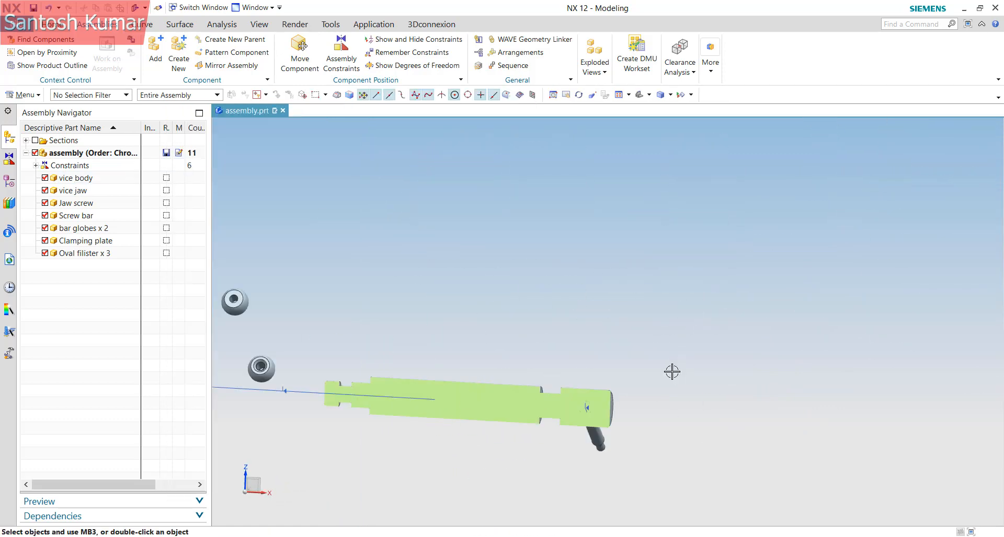
scroll(797, 352, "down", 3)
scroll(508, 374, "up", 5)
scroll(804, 347, "down", 3)
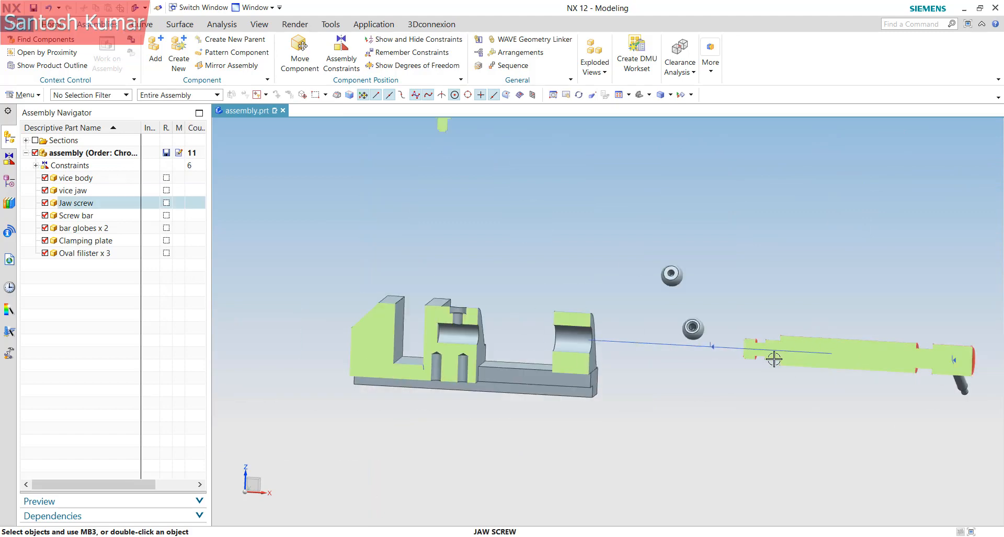
scroll(752, 366, "up", 2)
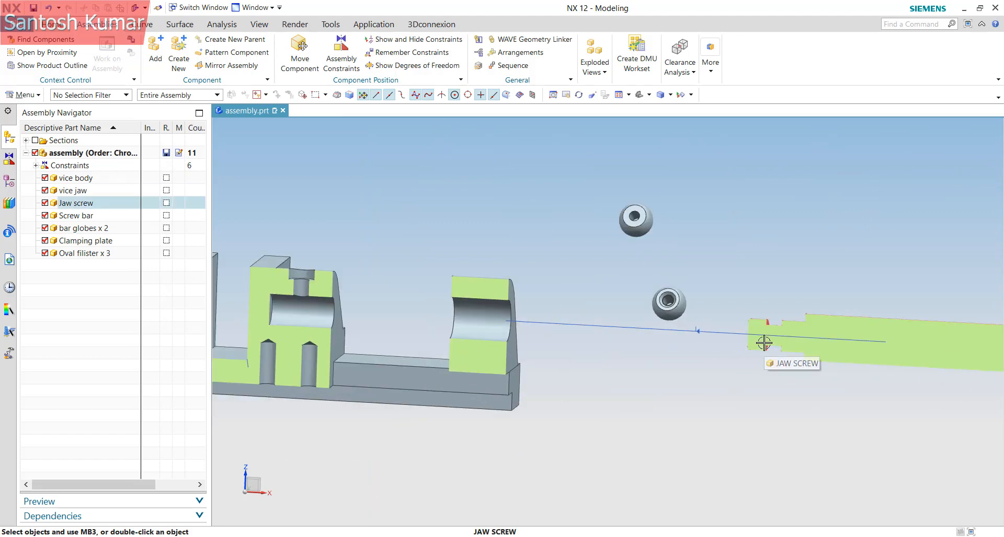
mouse_move(764, 340)
middle_mouse_down()
mouse_move(758, 362)
mouse_move(759, 351)
middle_mouse_up()
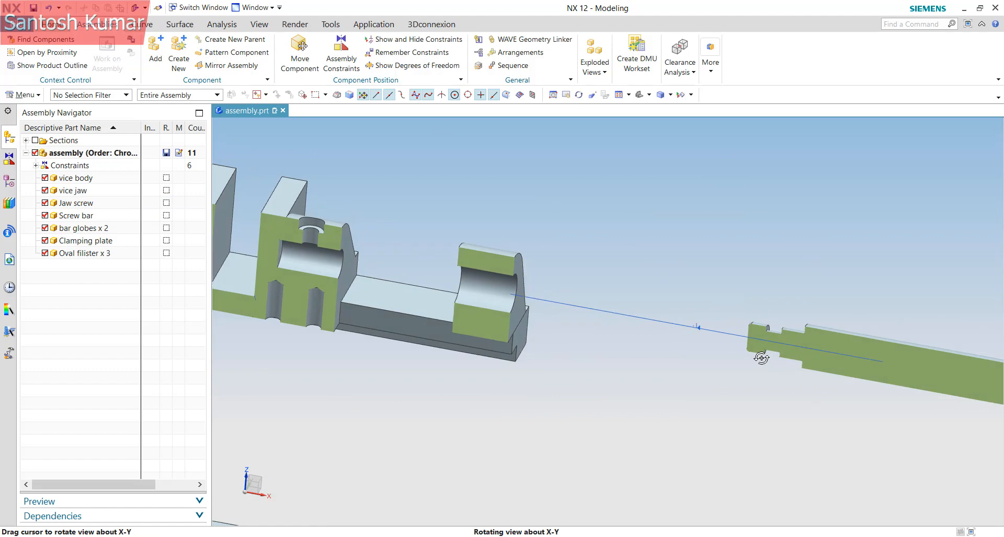
scroll(824, 296, "up", 3)
scroll(822, 298, "down", 4)
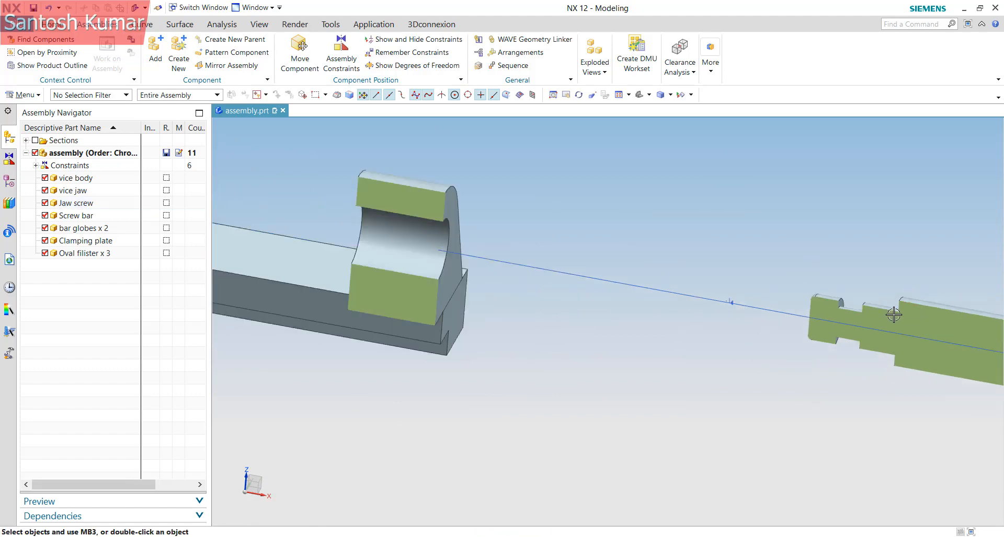
scroll(507, 229, "up", 3)
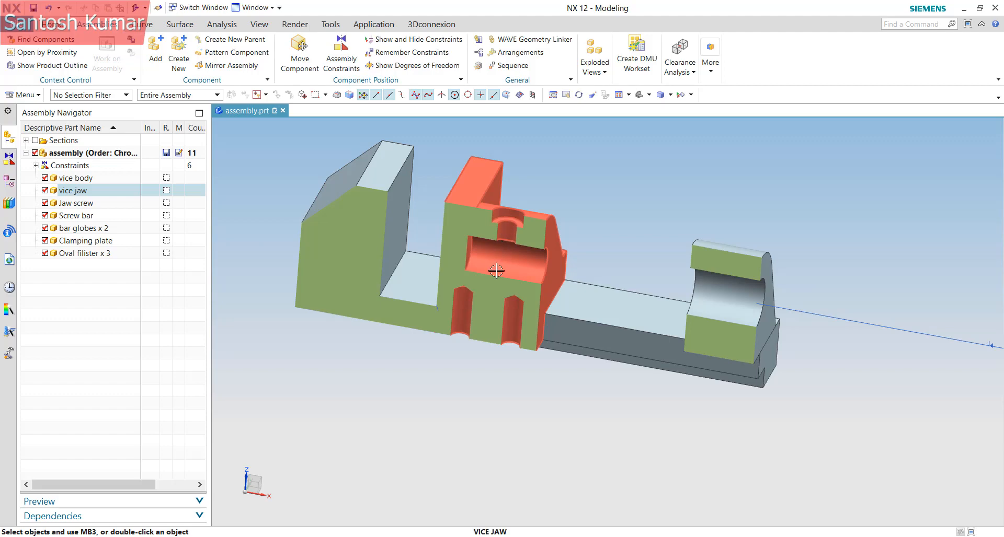
scroll(496, 271, "down", 3)
scroll(796, 317, "up", 3)
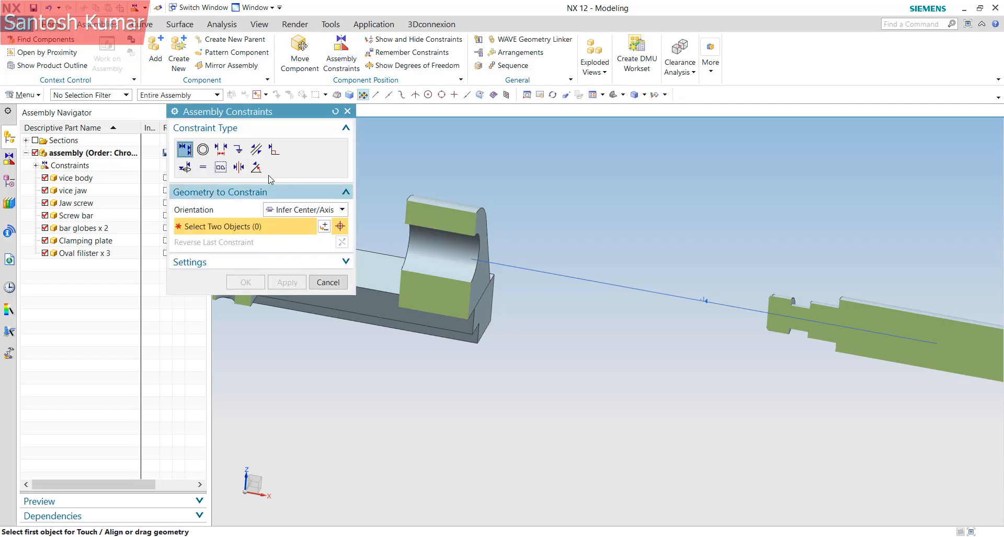
Choose a Center constraint with subtype 2 to 1 and pick both jaw screw groove faces
left_click(239, 168)
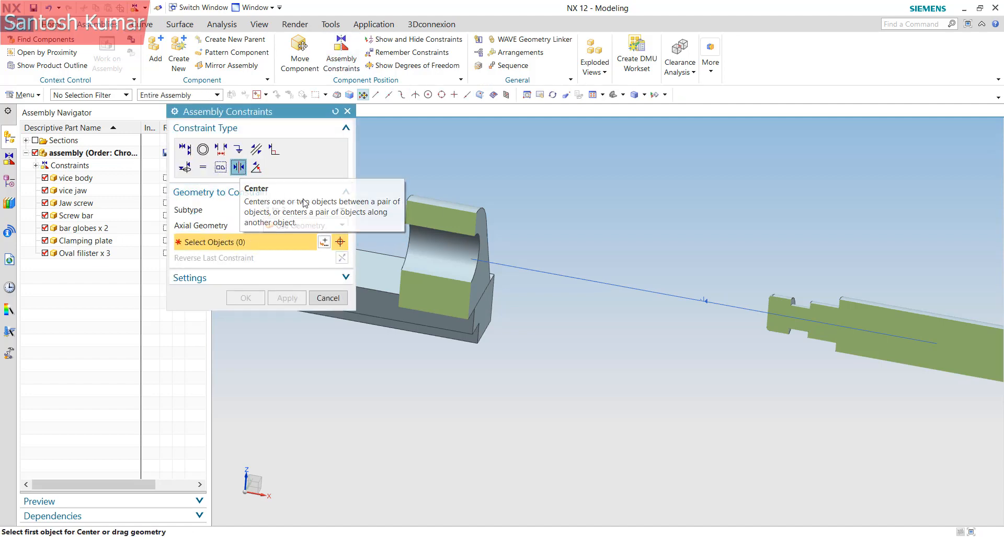
left_click(300, 212)
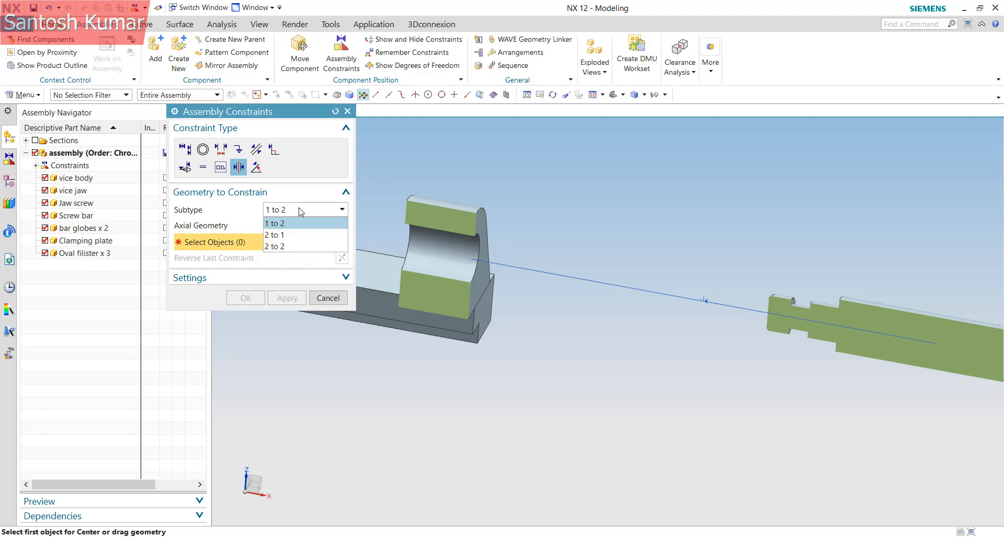
left_click(299, 234)
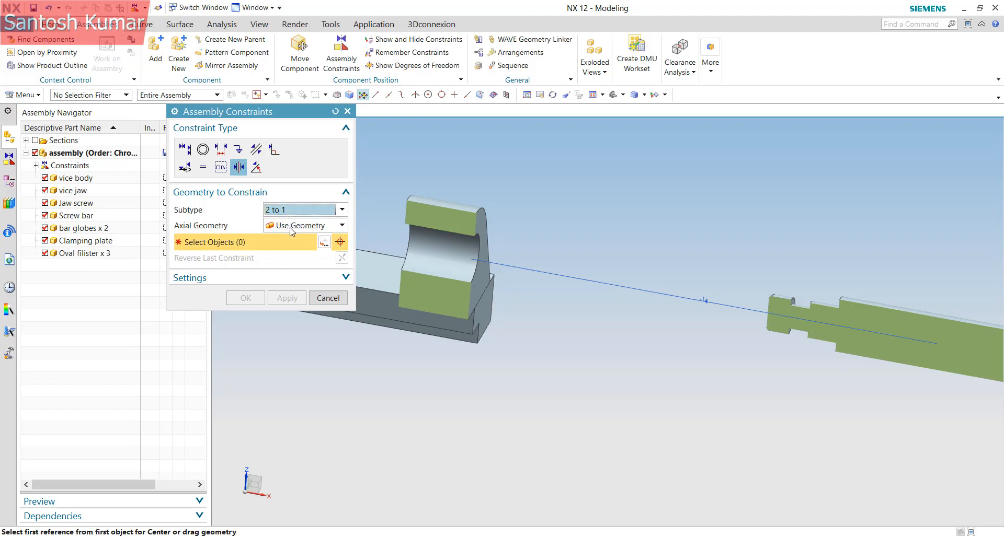
scroll(787, 296, "up", 9)
left_click(837, 354)
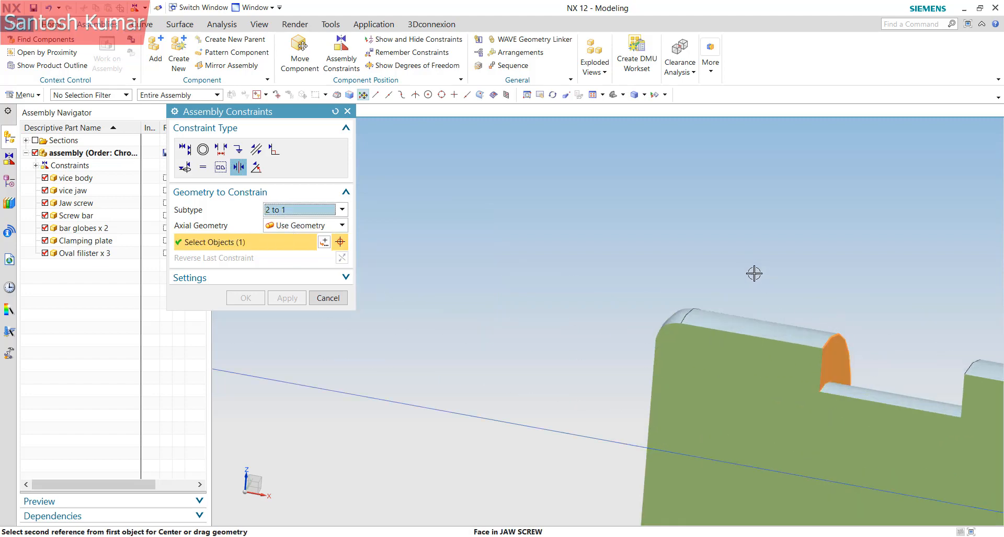
scroll(756, 273, "down", 1)
middle_click_drag(849, 374, 905, 344)
left_click(904, 344)
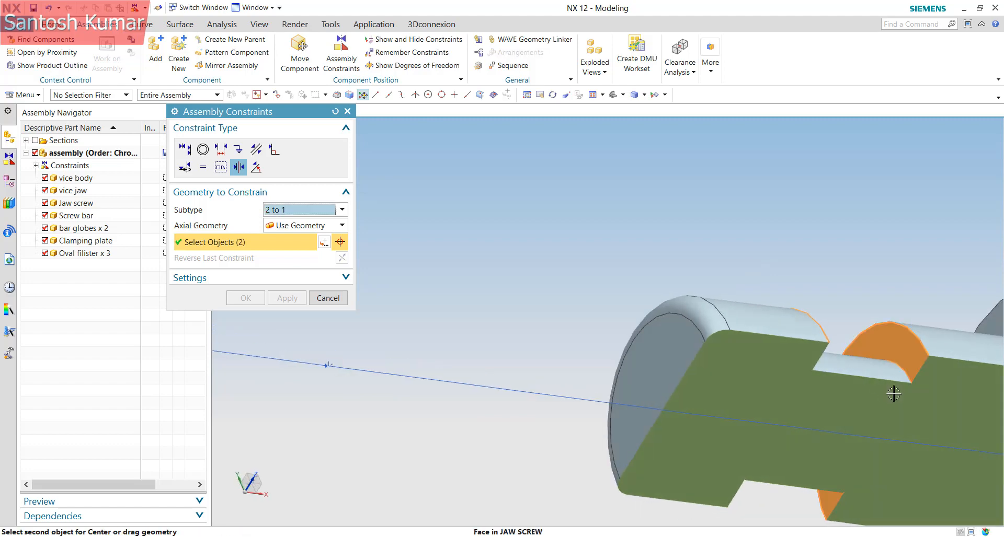
scroll(895, 393, "down", 9)
scroll(895, 392, "down", 1)
scroll(596, 360, "up", 10)
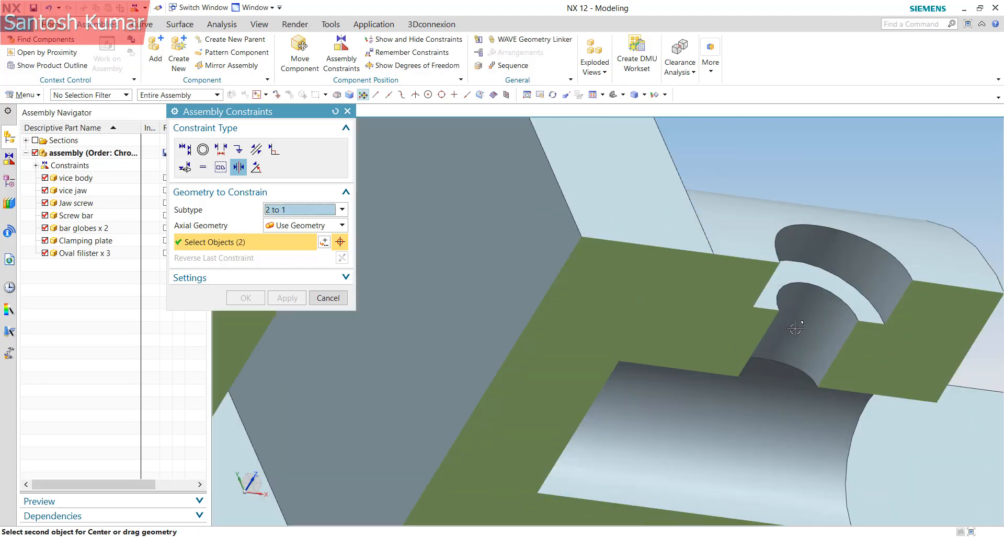
Use the vice jaw's screw hole as the center reference and confirm the constraint
left_click(807, 332)
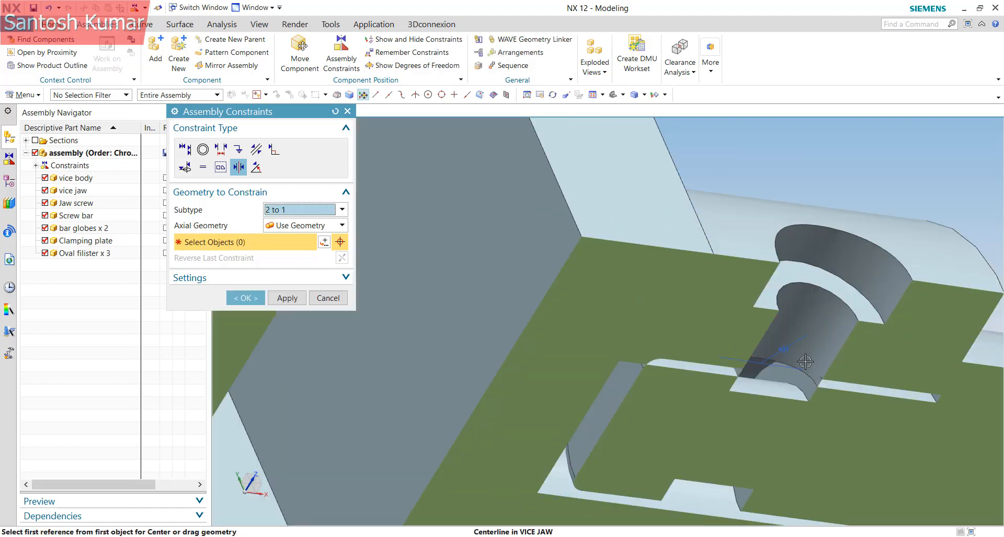
scroll(805, 361, "down", 3)
middle_click_drag(805, 361, 664, 176)
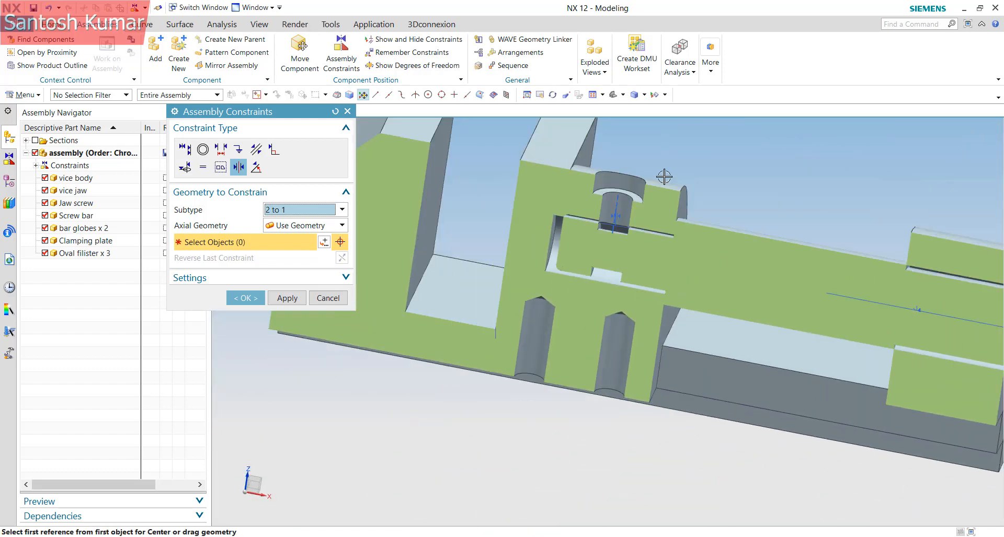
scroll(579, 237, "up", 5)
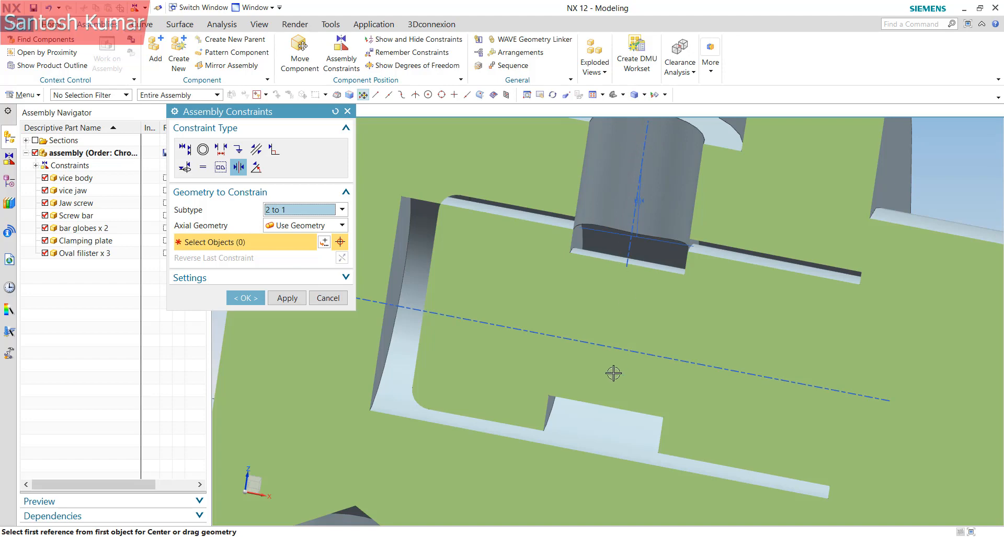
scroll(613, 373, "down", 3)
scroll(540, 312, "down", 3)
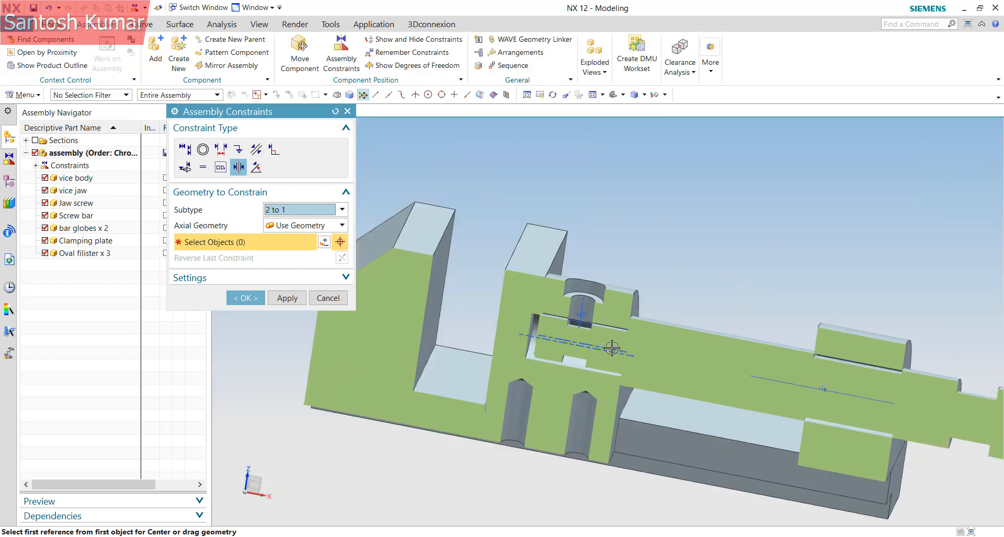
scroll(537, 347, "down", 2)
left_click(251, 296)
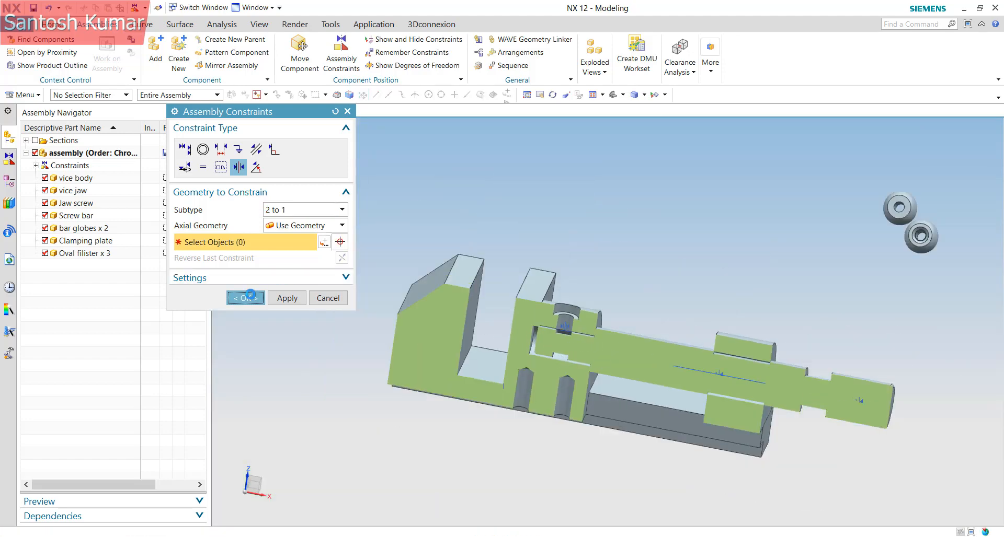
scroll(633, 377, "down", 3)
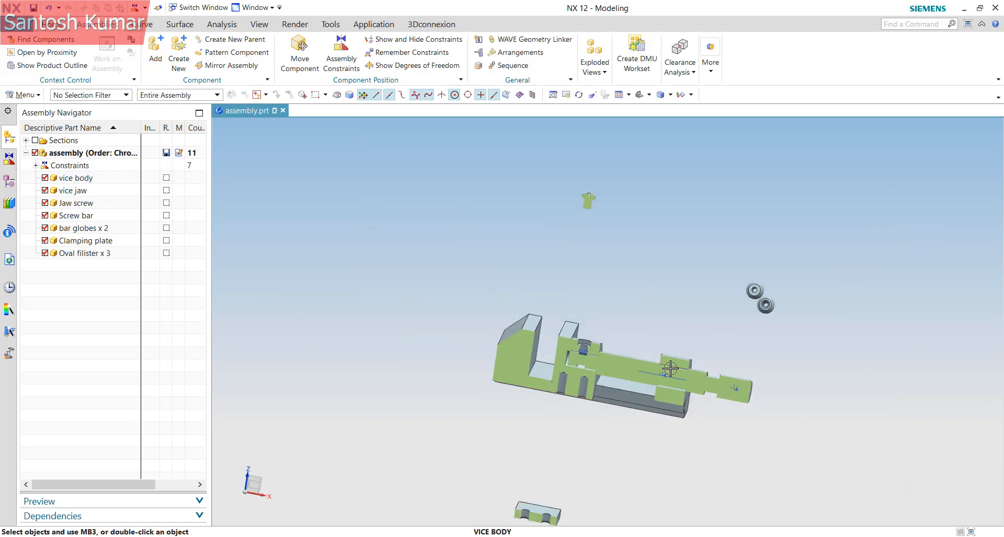
mouse_move(585, 197)
middle_mouse_down()
mouse_move(537, 186)
mouse_move(582, 207)
middle_mouse_up()
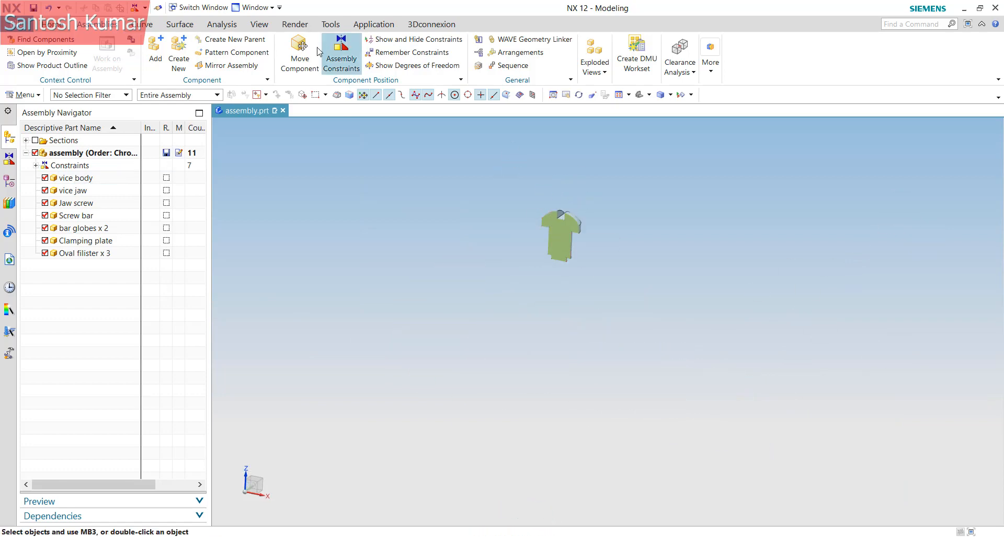
Align and lock the oval filister's axis to the vice jaw hole's centerline
left_click(342, 60)
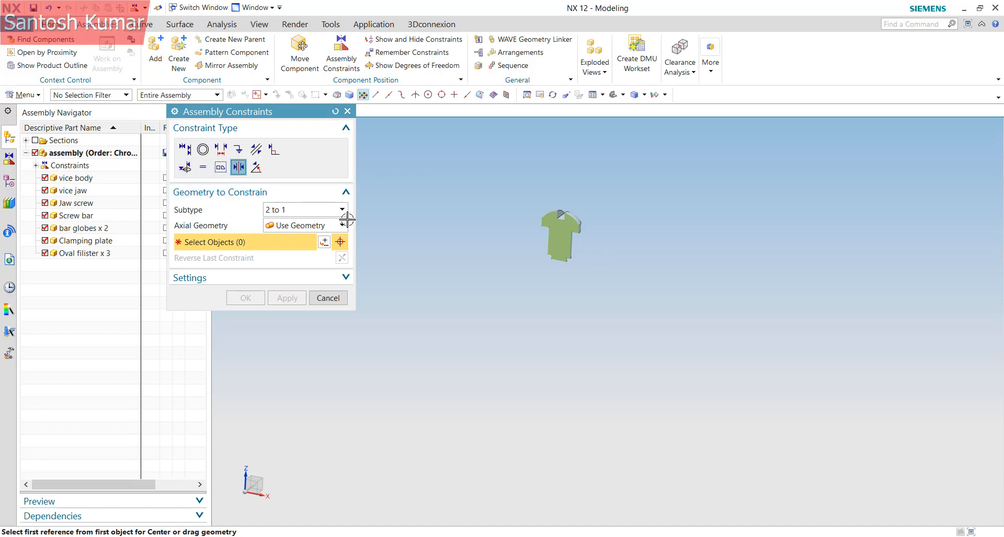
left_click(188, 169)
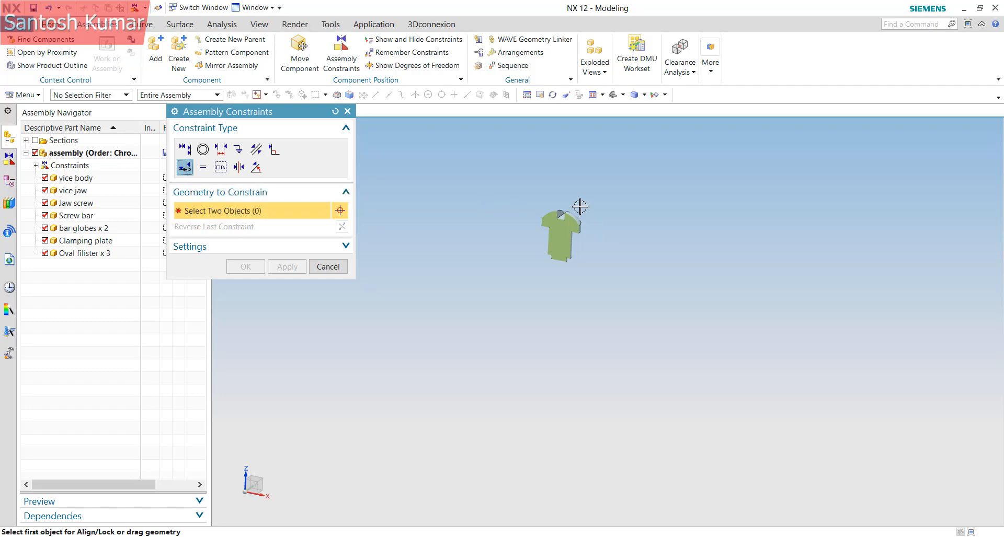
scroll(581, 207, "up", 3)
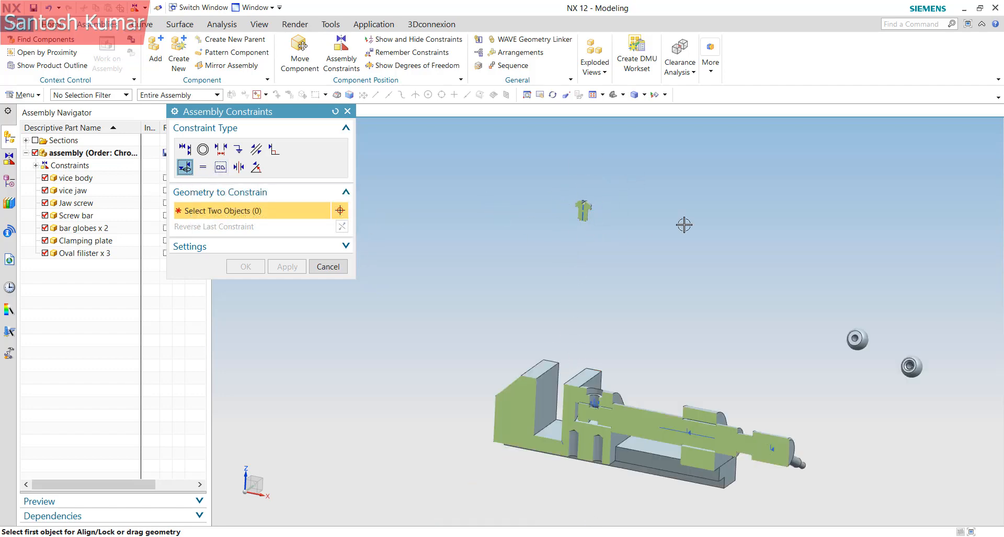
scroll(578, 202, "down", 5)
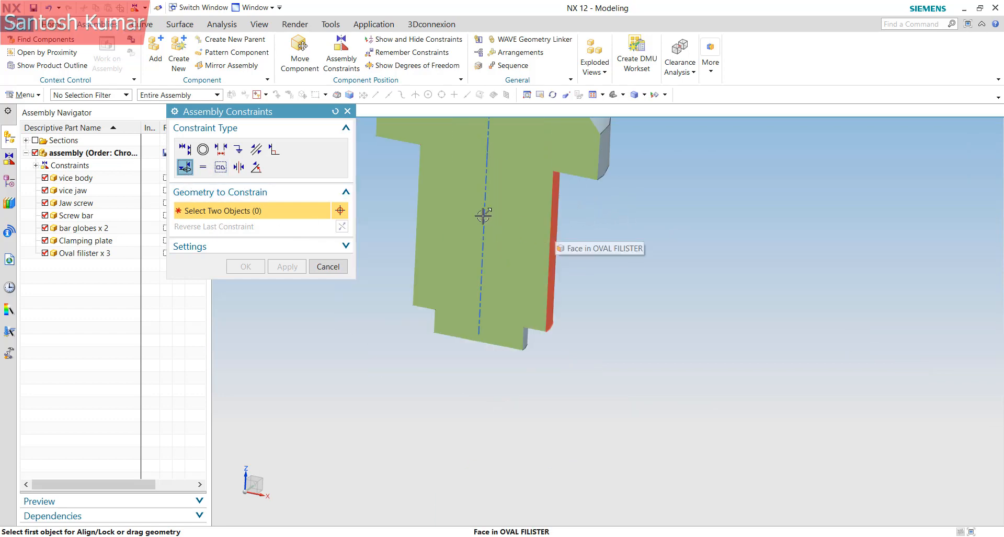
left_click(483, 216)
scroll(554, 238, "up", 5)
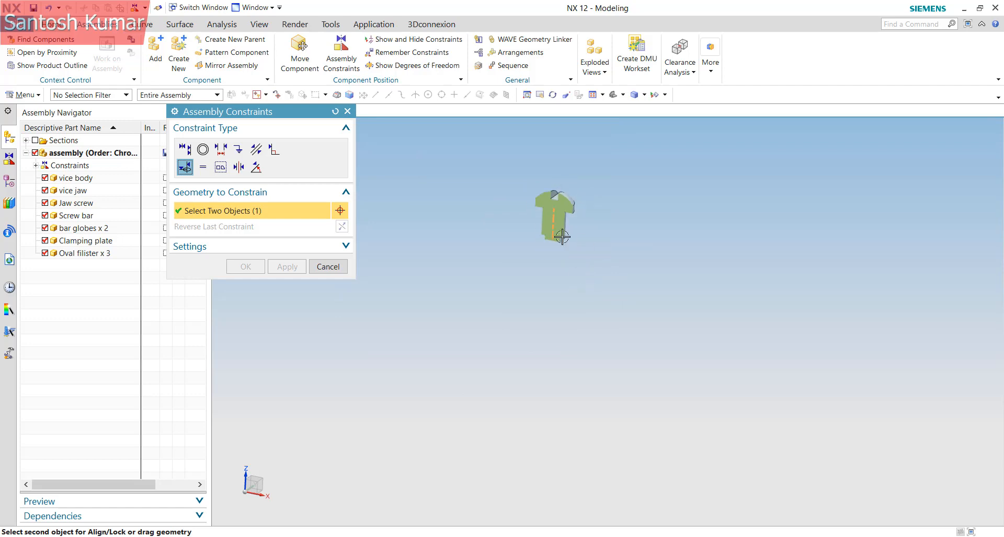
scroll(578, 346, "down", 8)
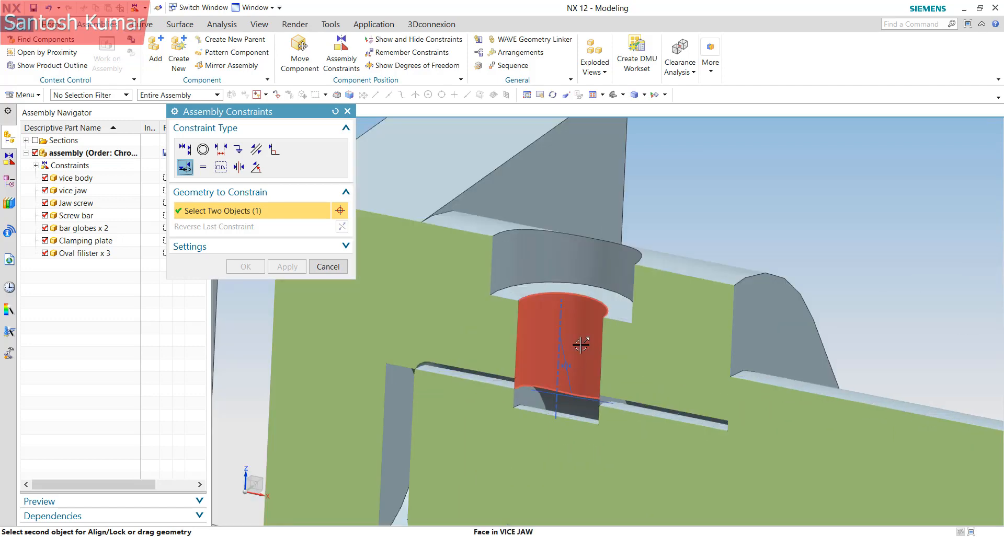
left_click(557, 313)
scroll(579, 443, "up", 3)
scroll(580, 444, "up", 5)
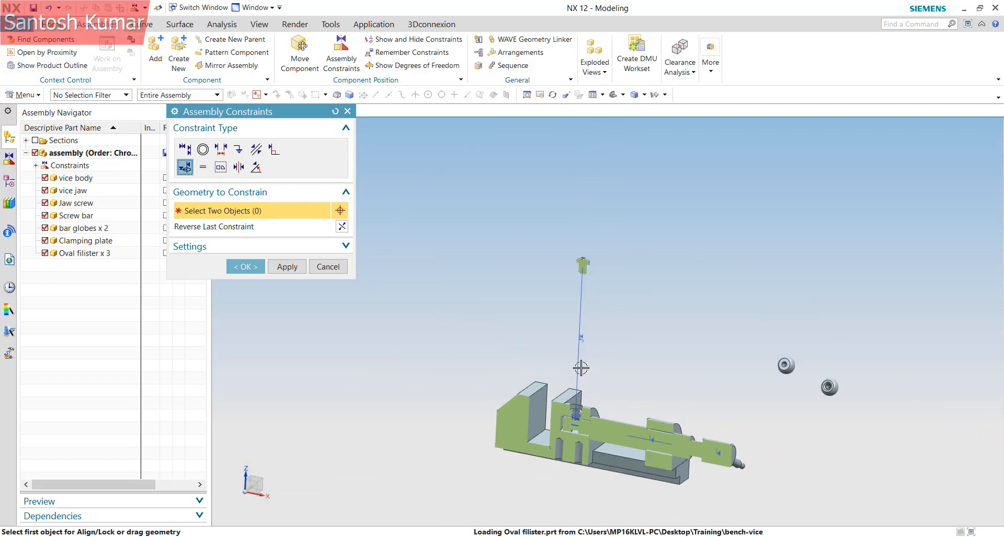
middle_click_drag(571, 252, 565, 223)
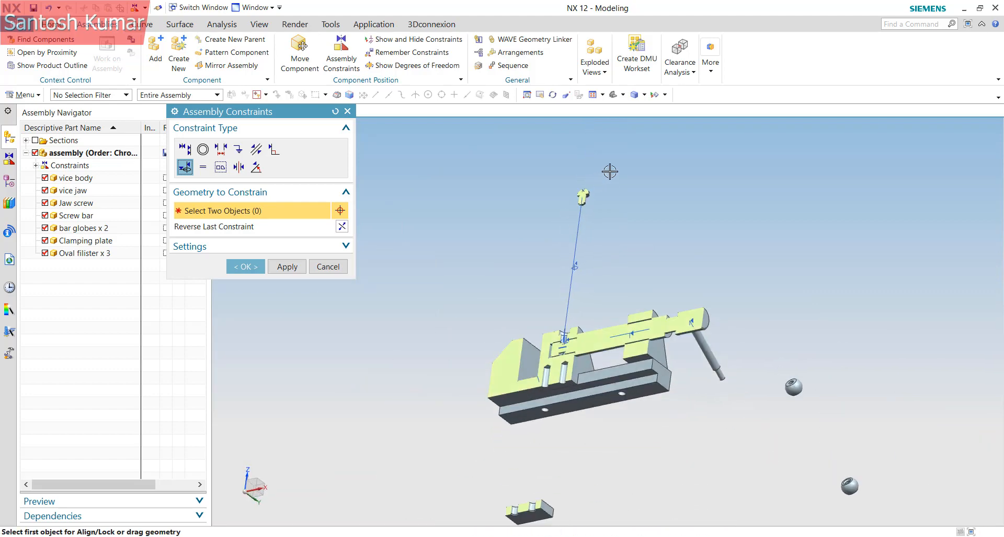
scroll(594, 238, "down", 8)
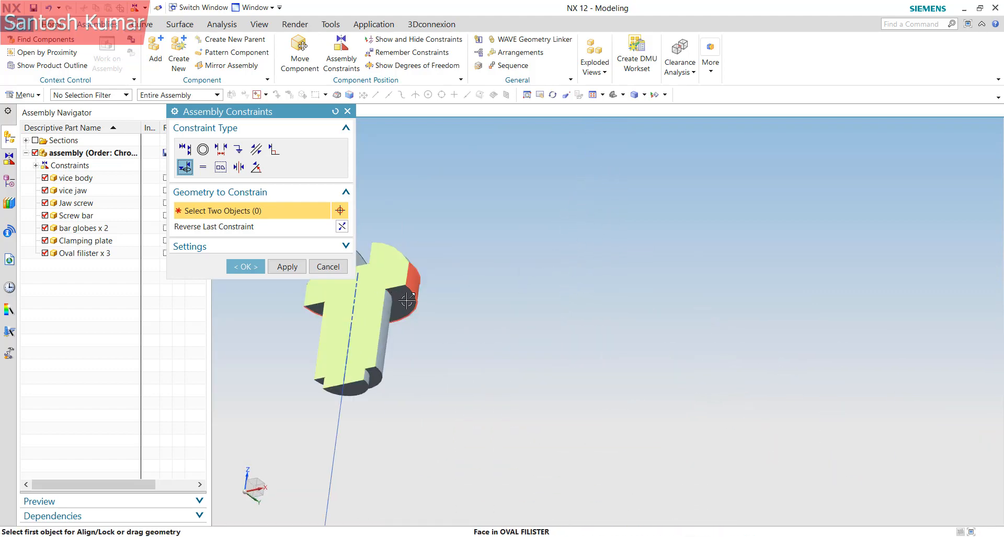
left_click(401, 300)
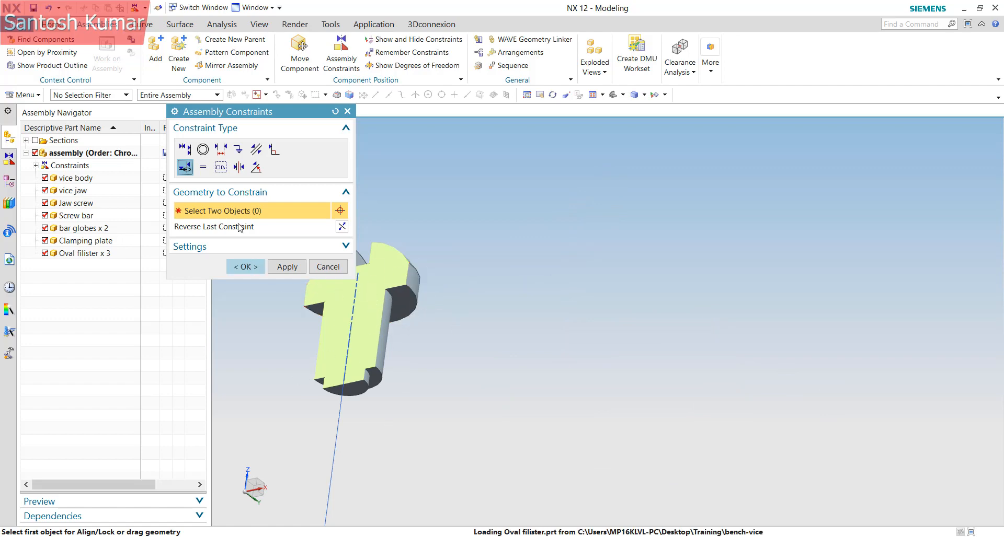
Seat the oval filister's face against the vice jaw's hole face with Touch Align, Prefer Touch
left_click(185, 150)
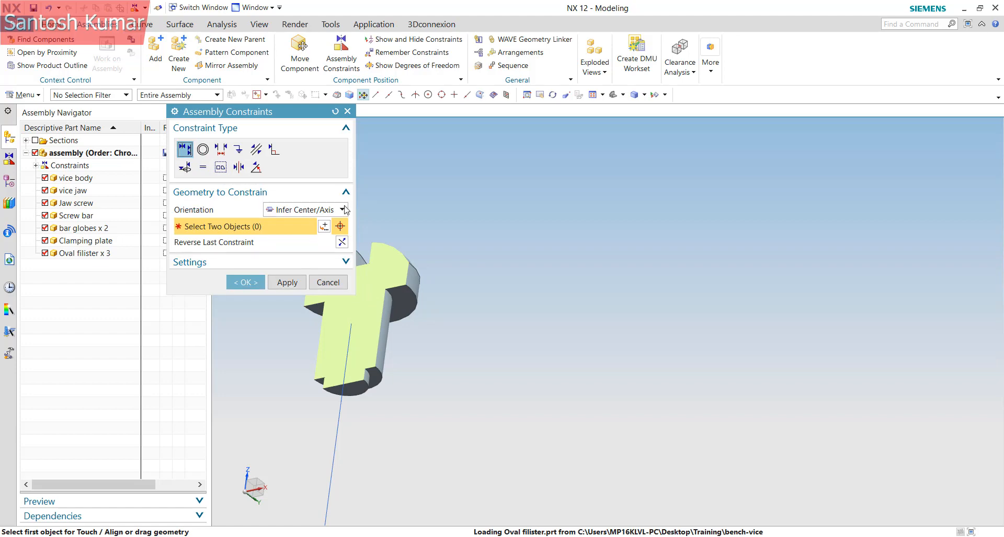
left_click(322, 211)
left_click(296, 224)
left_click(404, 302)
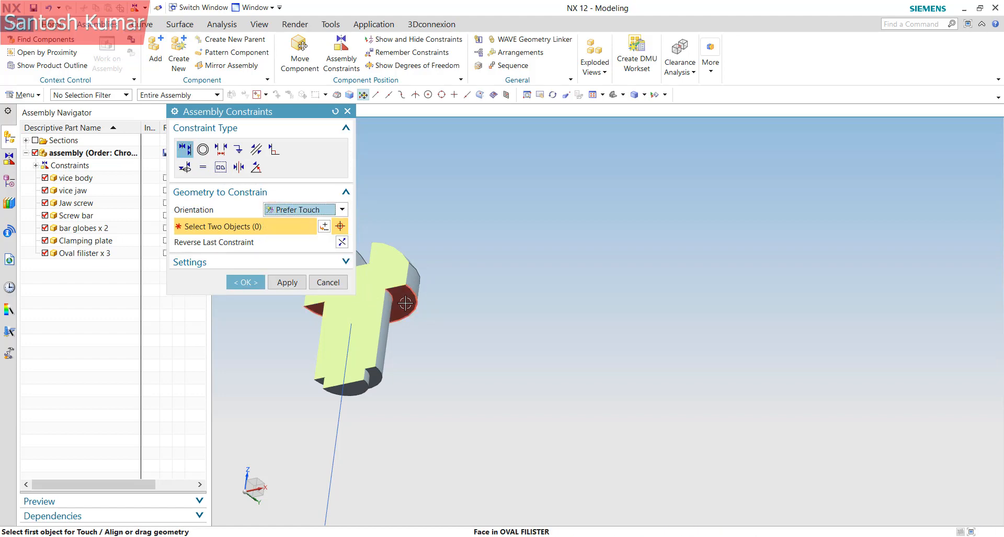
scroll(578, 251, "down", 6)
middle_click_drag(550, 479, 544, 515)
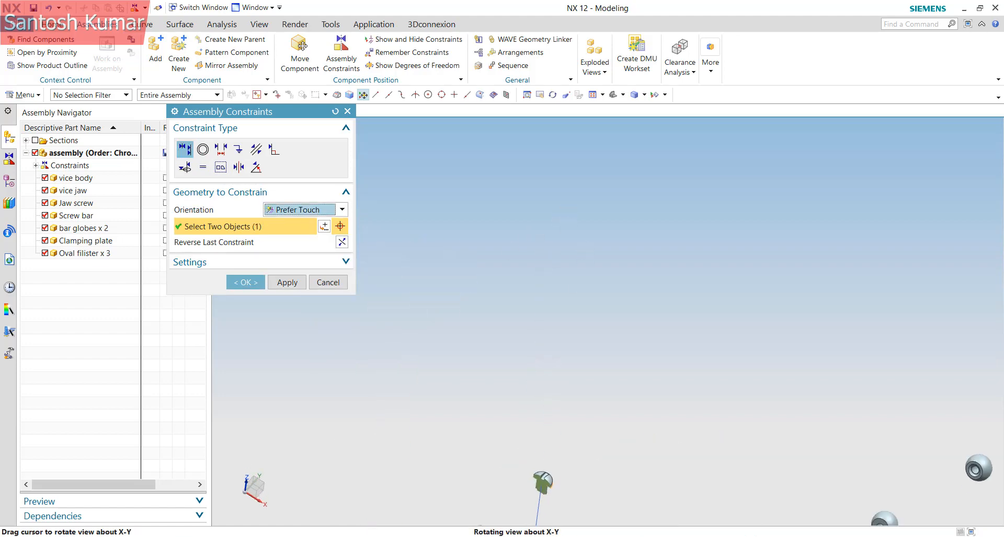
scroll(636, 200, "down", 4)
scroll(601, 251, "up", 10)
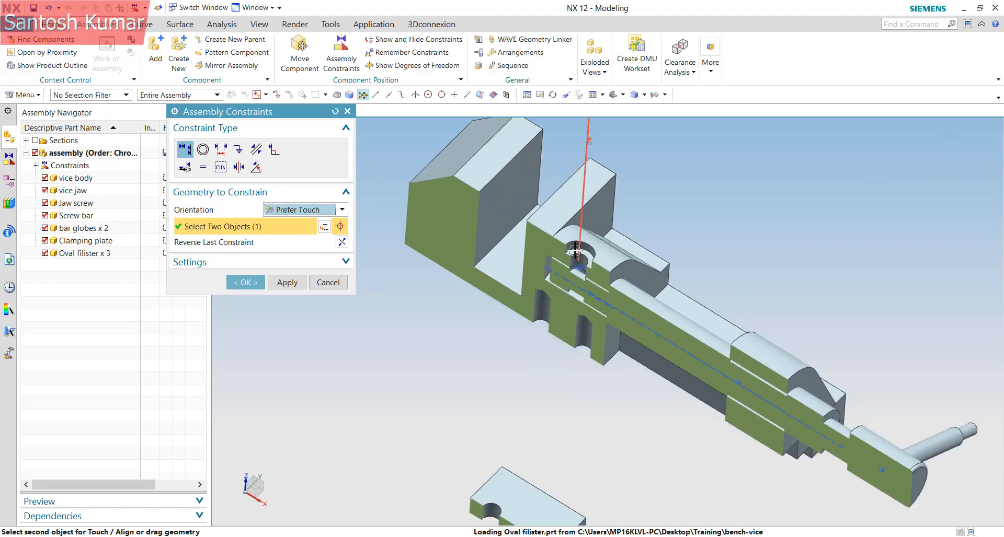
left_click(602, 251)
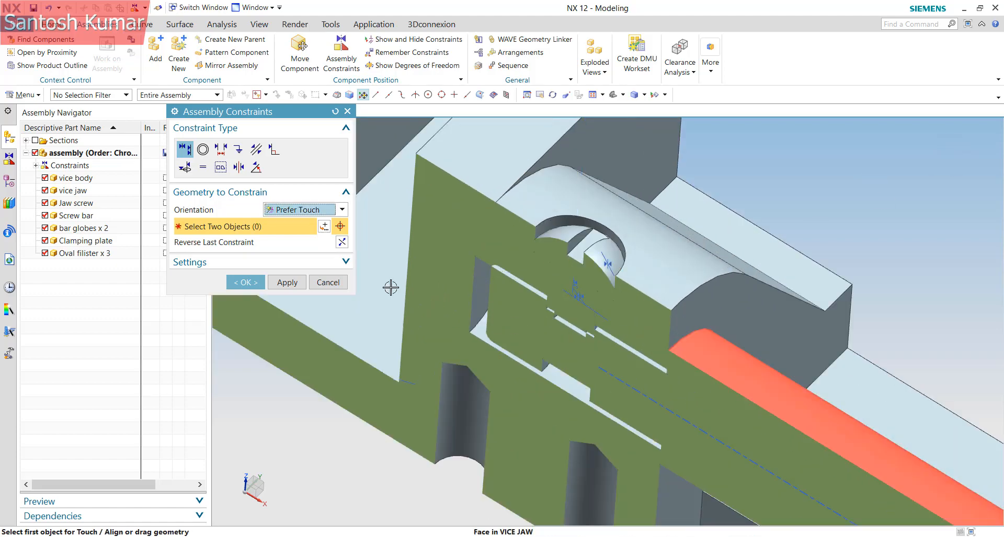
left_click(249, 283)
right_click(590, 247)
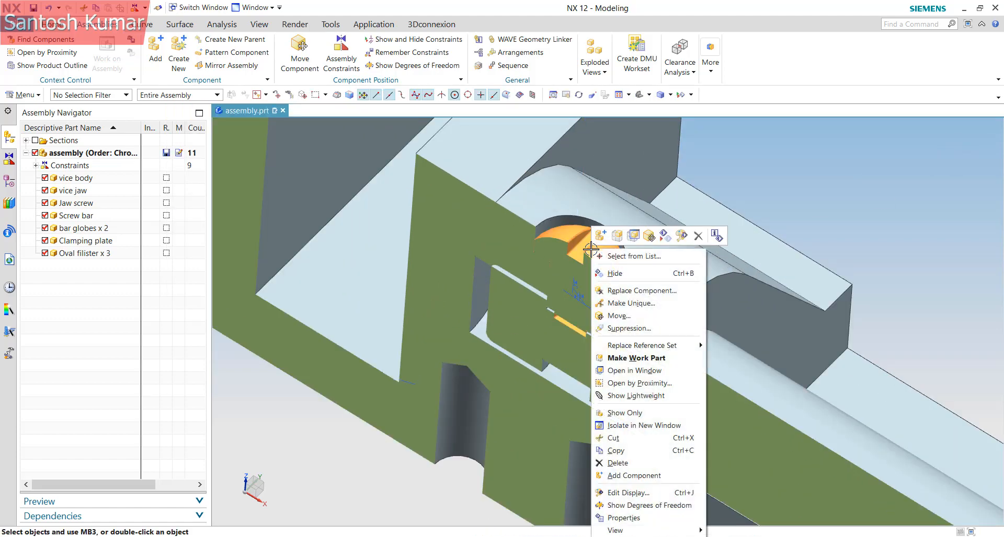
left_click(628, 510)
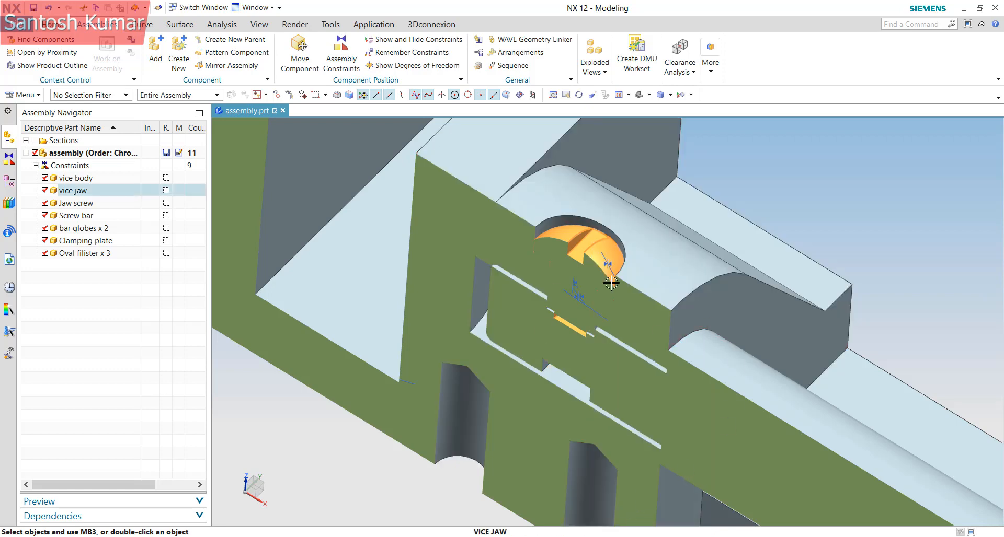
scroll(468, 349, "down", 5)
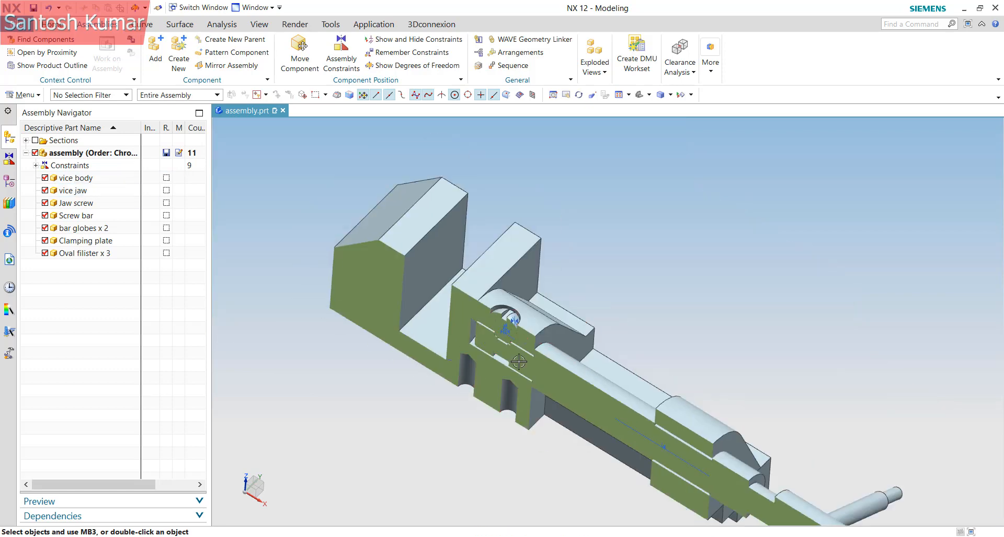
scroll(504, 333, "up", 4)
middle_click_drag(504, 341, 499, 316)
scroll(500, 317, "down", 2)
scroll(567, 316, "up", 3)
scroll(568, 317, "down", 3)
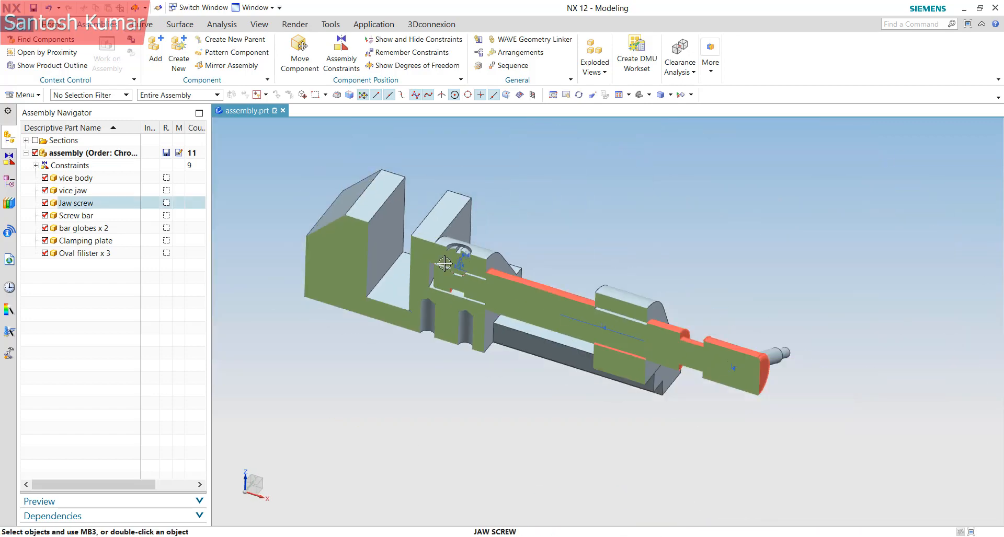
scroll(600, 365, "down", 2)
scroll(577, 362, "up", 4)
scroll(575, 358, "down", 2)
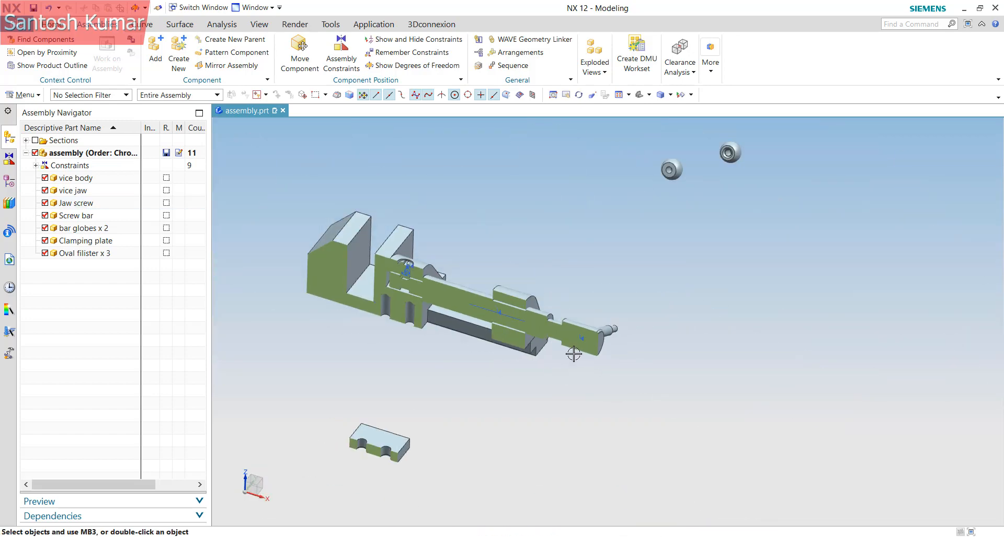
Delete the Section from the Assembly Navigator's Sections list
left_click(27, 140)
right_click(84, 153)
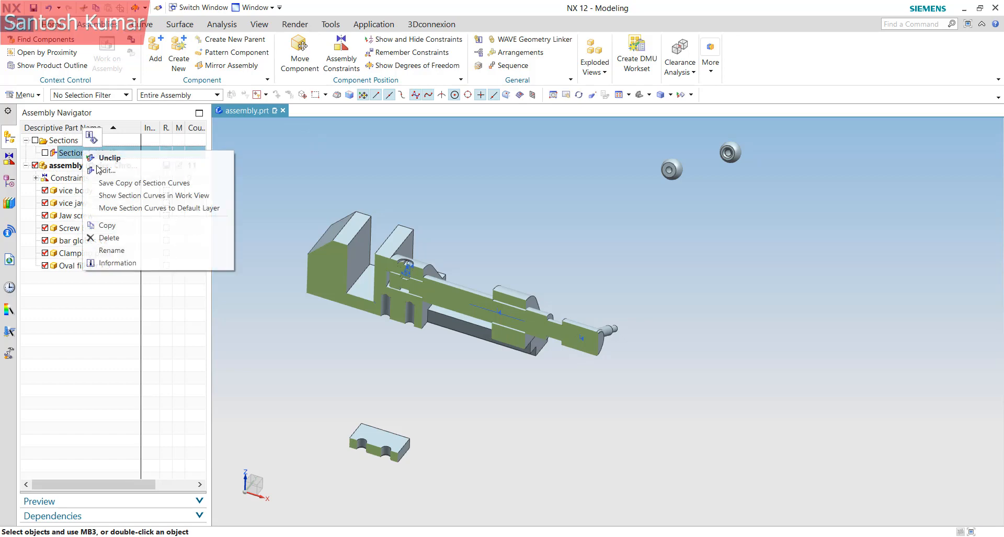
left_click(109, 238)
left_click(421, 305)
scroll(363, 297, "up", 2)
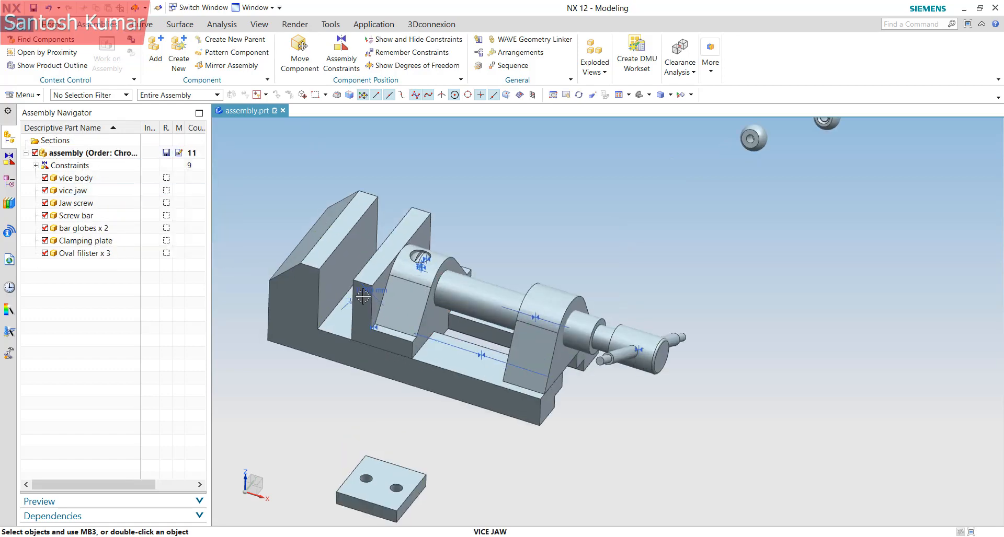
scroll(784, 330, "down", 2)
scroll(764, 340, "up", 1)
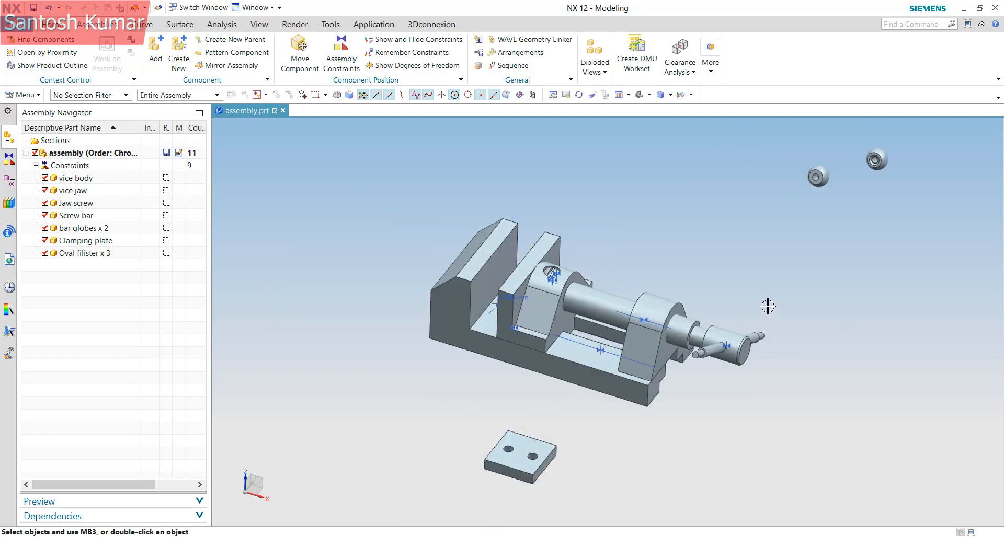
scroll(767, 307, "down", 2)
Orbit and zoom the uncut vise toward the loose bar globe
middle_click_drag(767, 306, 778, 257)
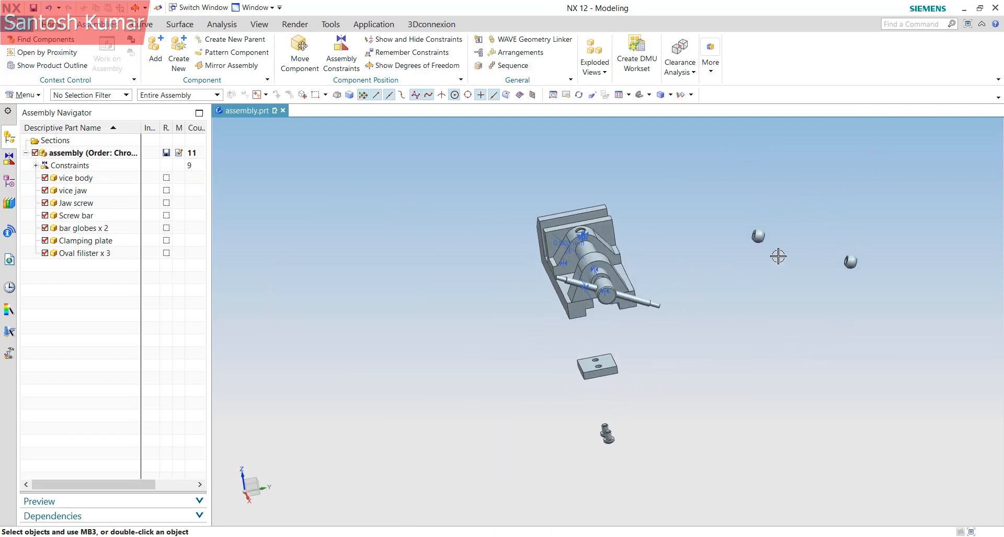
scroll(758, 236, "up", 3)
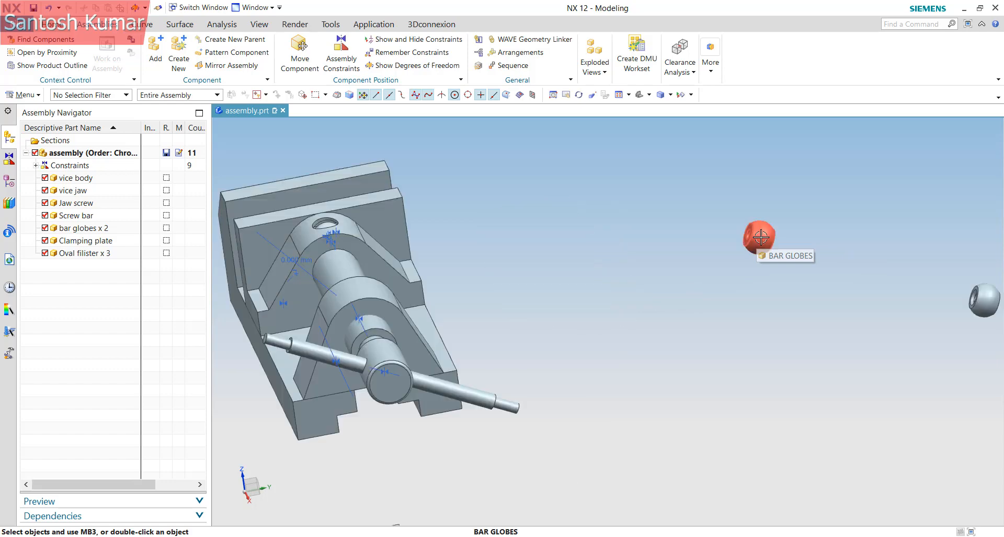
middle_click_drag(760, 238, 811, 236)
scroll(758, 225, "up", 3)
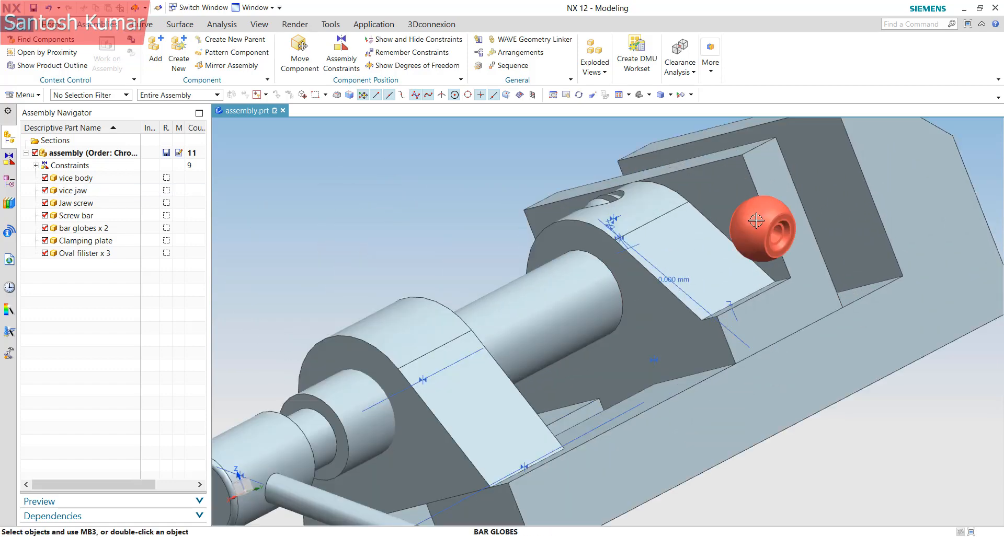
Align/Lock the bar globe's hole centreline to the screw bar's centreline
right_click(756, 221)
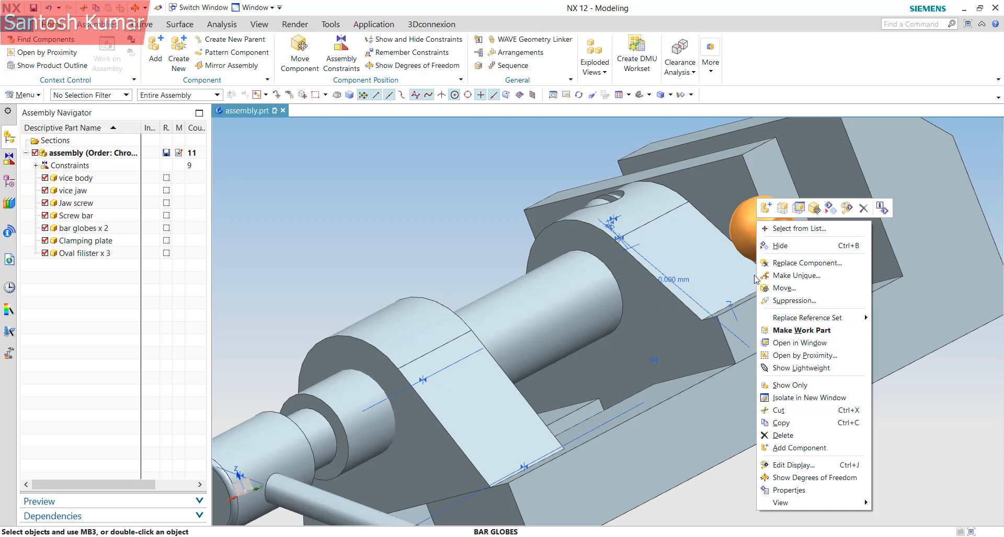
left_click(343, 57)
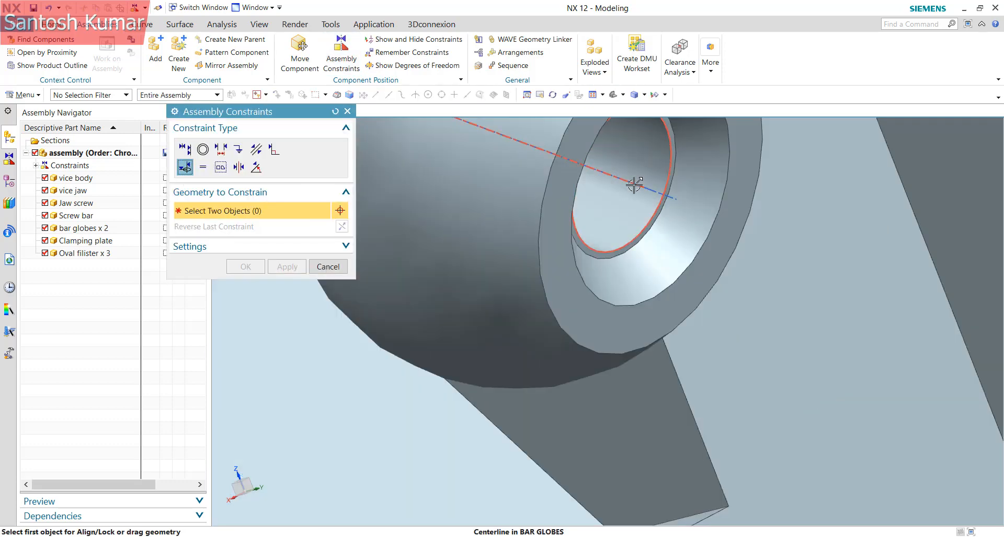
left_click(634, 185)
scroll(634, 185, "down", 8)
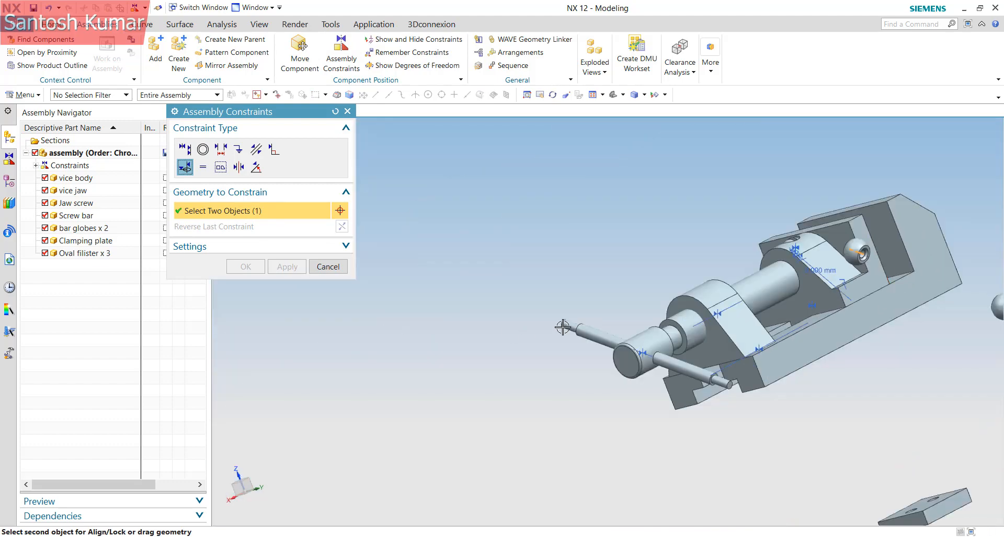
scroll(569, 328, "up", 3)
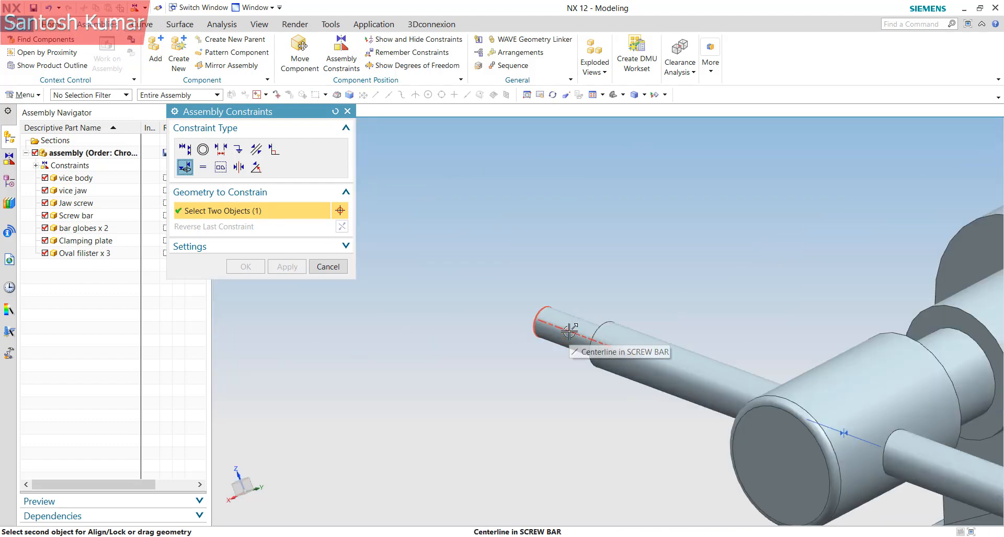
left_click(564, 334)
scroll(542, 269, "down", 3)
scroll(543, 270, "down", 2)
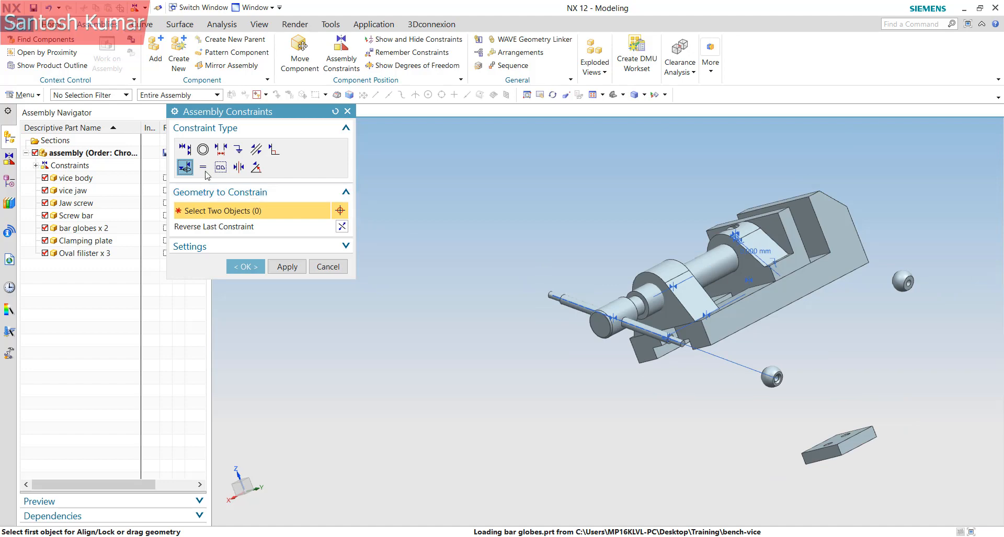
Touch the globe's end face to the screw bar end with Prefer Touch, then Apply
left_click(187, 153)
left_click(301, 209)
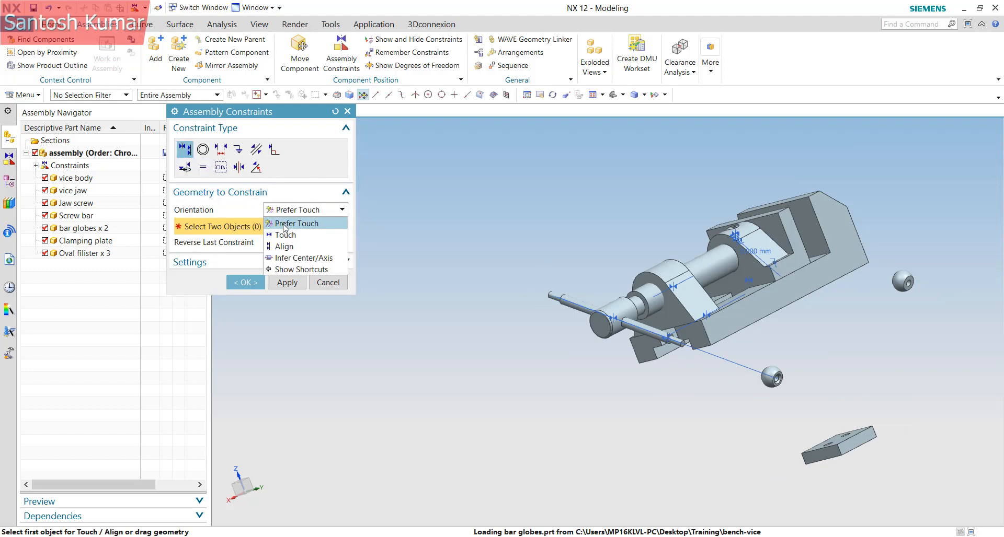
left_click(288, 222)
scroll(773, 379, "up", 5)
left_click(786, 384)
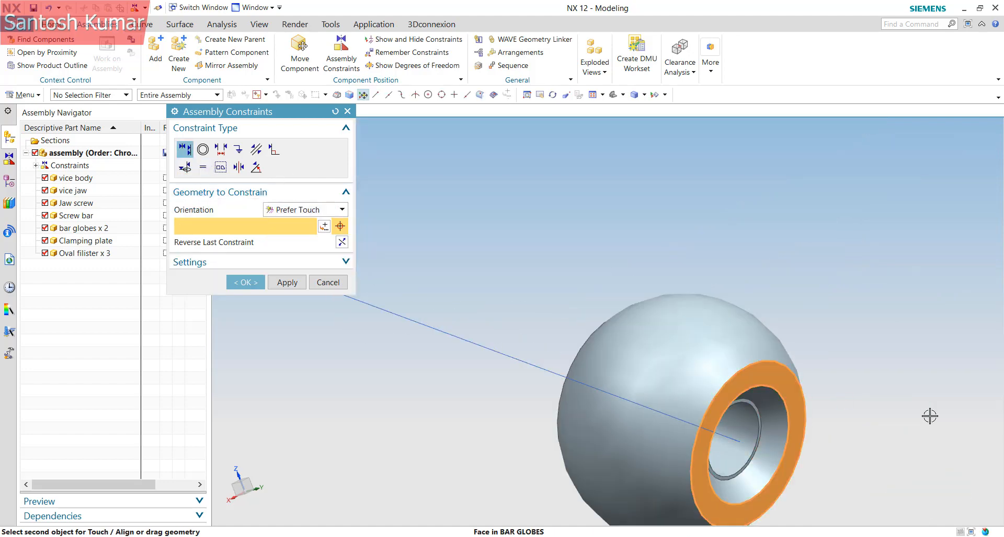
scroll(929, 415, "down", 3)
middle_click_drag(930, 415, 690, 344)
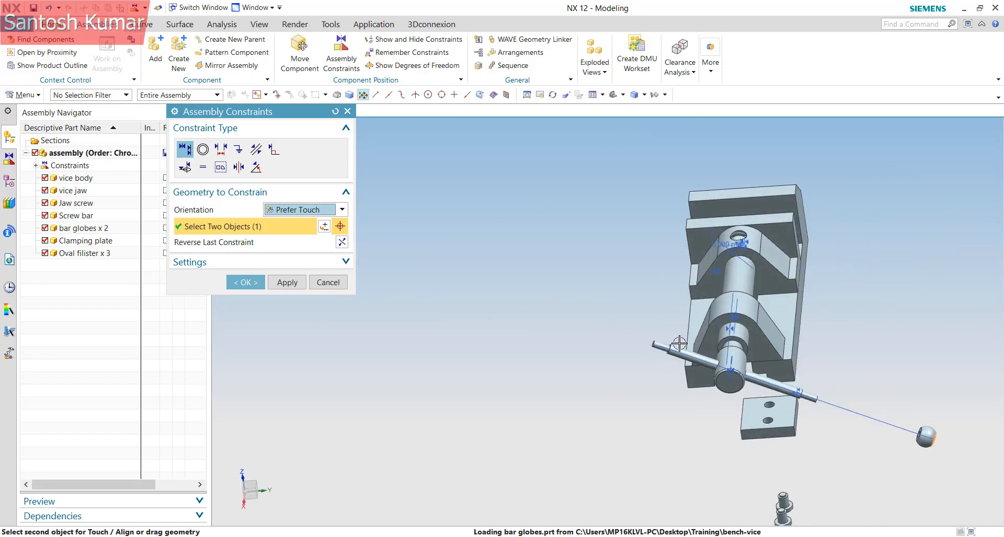
scroll(682, 342, "up", 6)
left_click(687, 354)
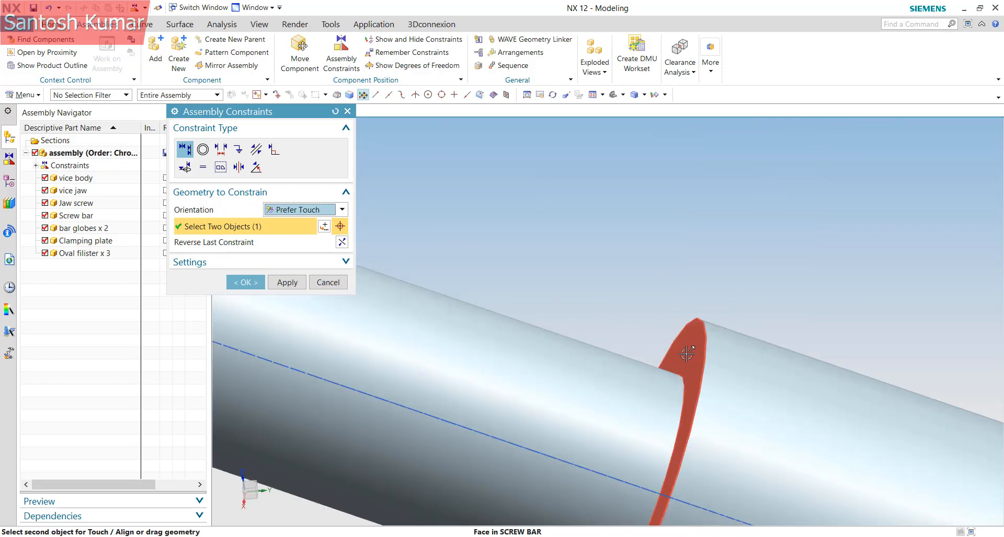
scroll(738, 379, "down", 5)
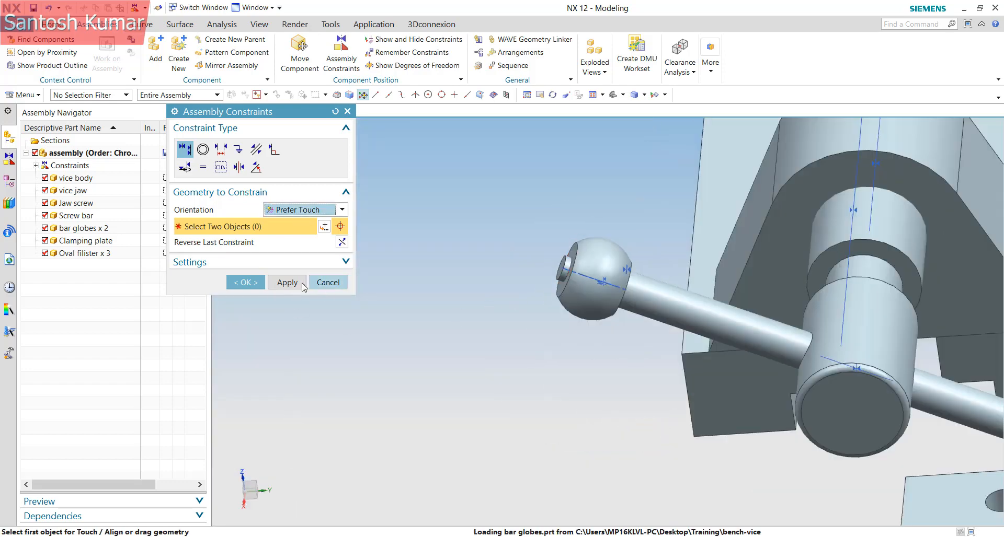
left_click(302, 285)
scroll(473, 289, "down", 6)
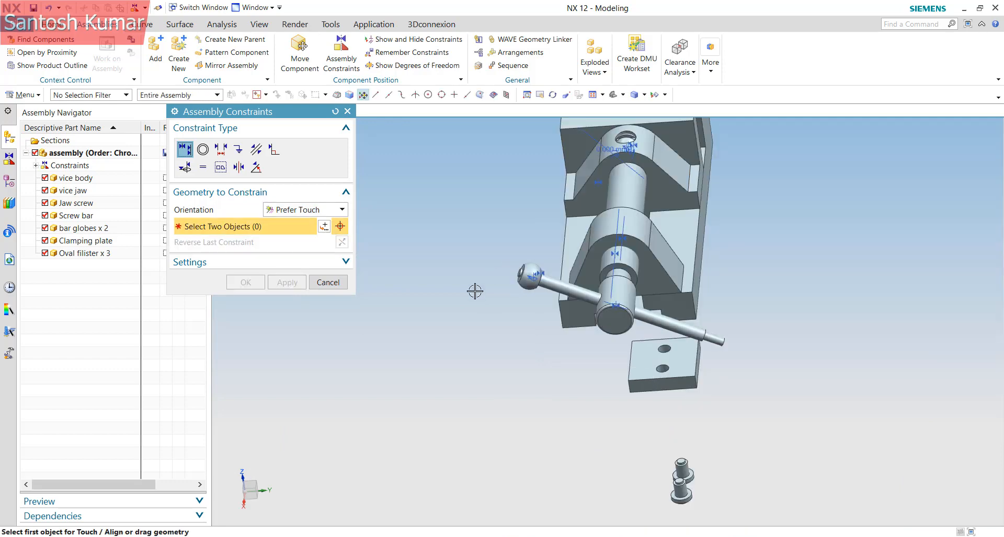
Align the second globe's hole centreline with the screw bar's centreline
scroll(658, 336, "up", 8)
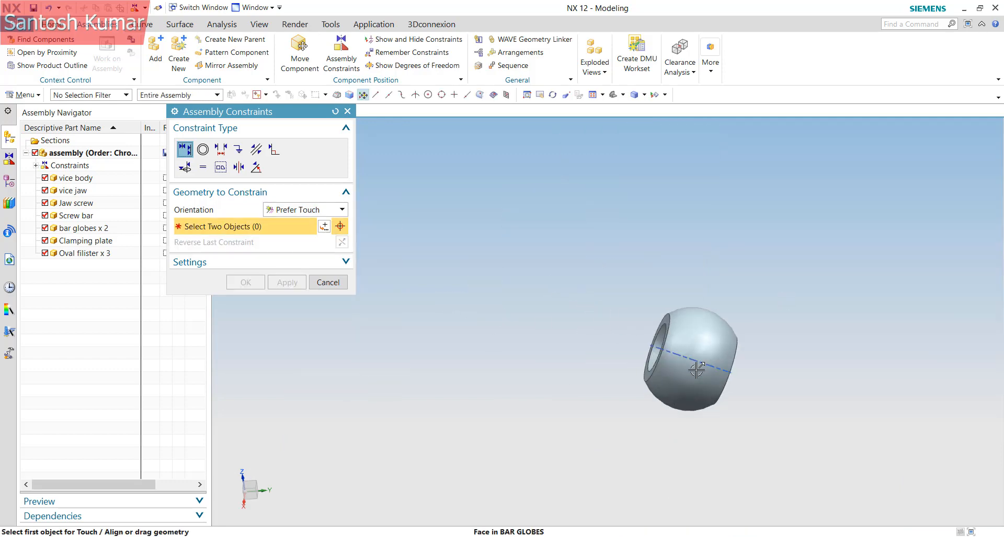
middle_click_drag(705, 363, 720, 376)
scroll(651, 333, "up", 4)
scroll(653, 352, "up", 2)
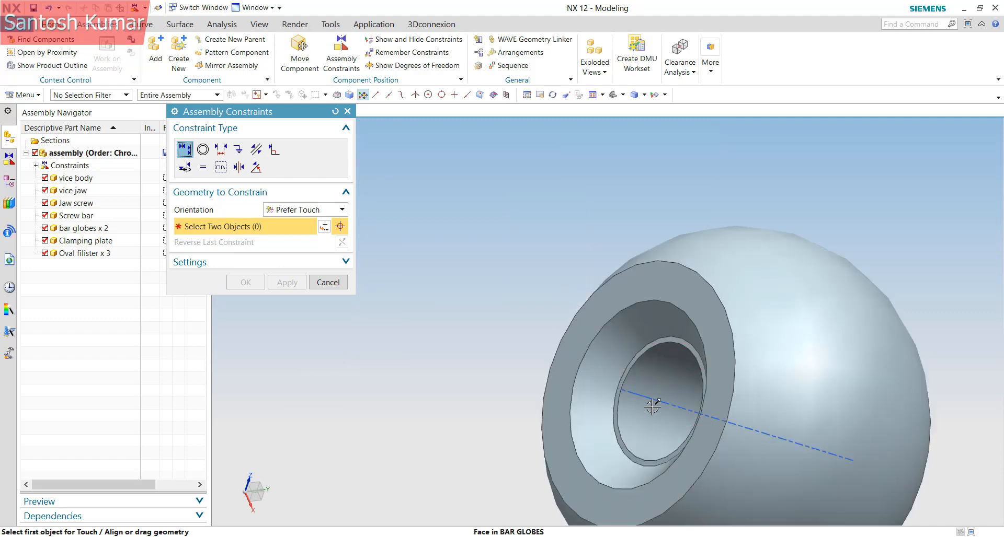
left_click(679, 406)
scroll(860, 343, "down", 6)
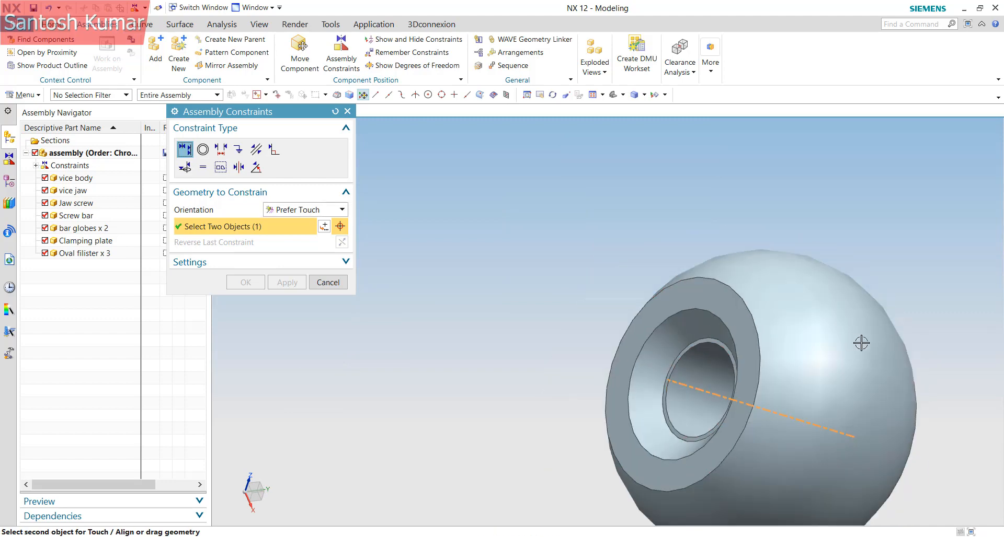
scroll(518, 408, "up", 3)
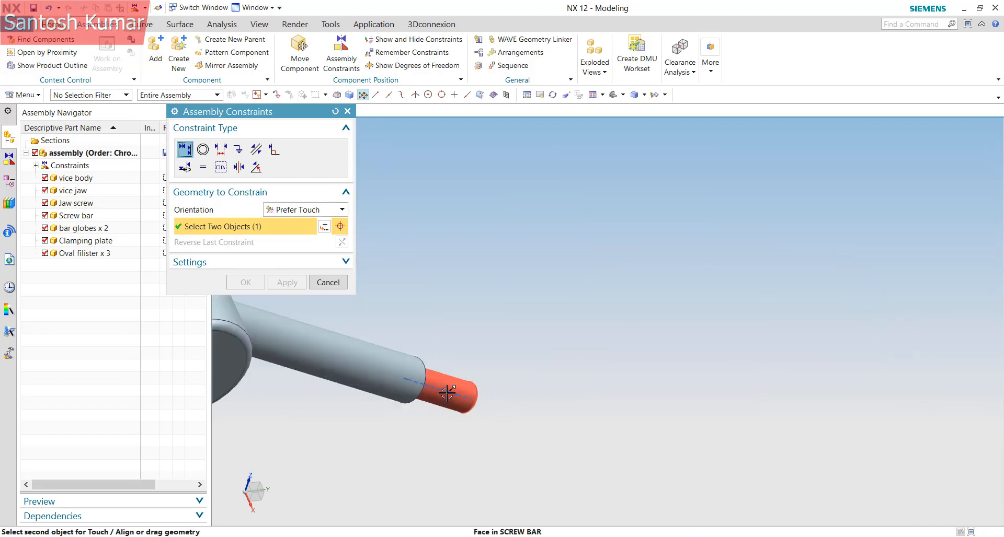
left_click(446, 386)
scroll(617, 437, "down", 5)
scroll(515, 374, "up", 7)
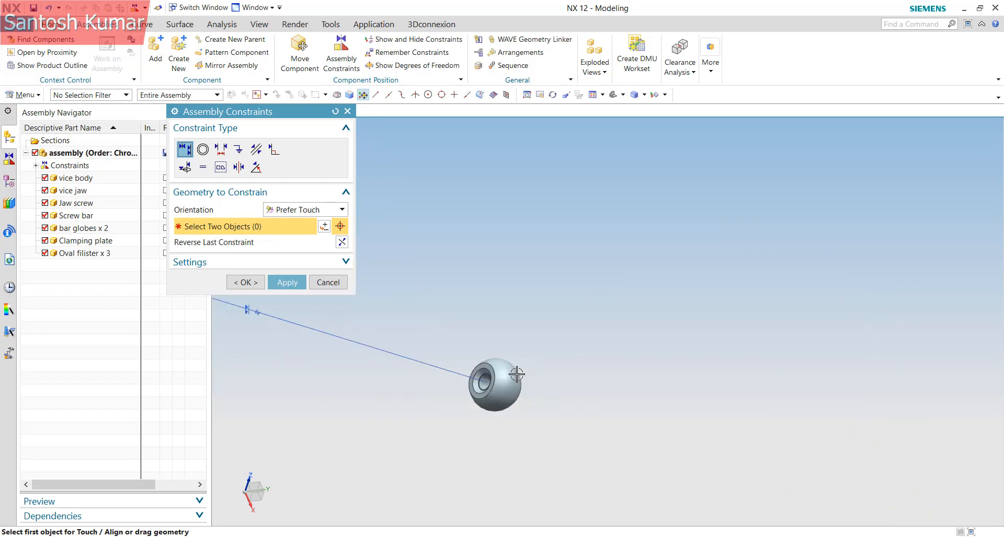
Touch the second globe's ring face to the bar's other end and confirm with OK
left_click(503, 369)
scroll(657, 352, "down", 5)
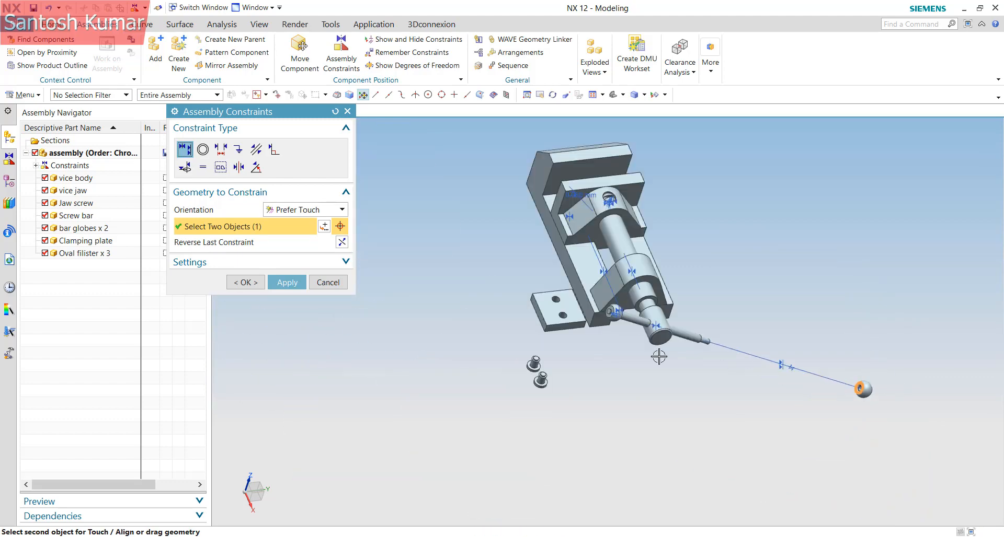
scroll(708, 348, "up", 5)
middle_click_drag(715, 361, 643, 358)
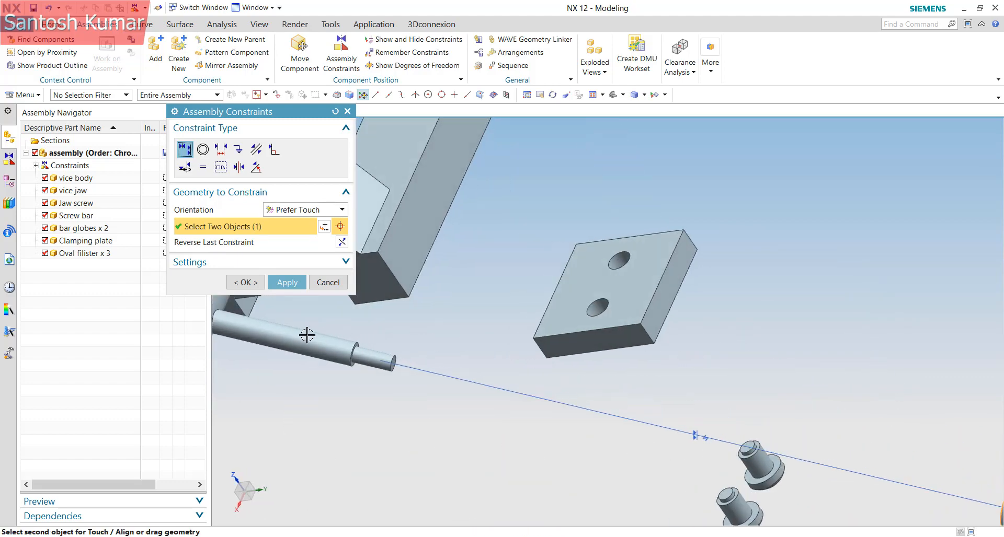
scroll(462, 369, "up", 5)
left_click(642, 345)
scroll(749, 351, "down", 6)
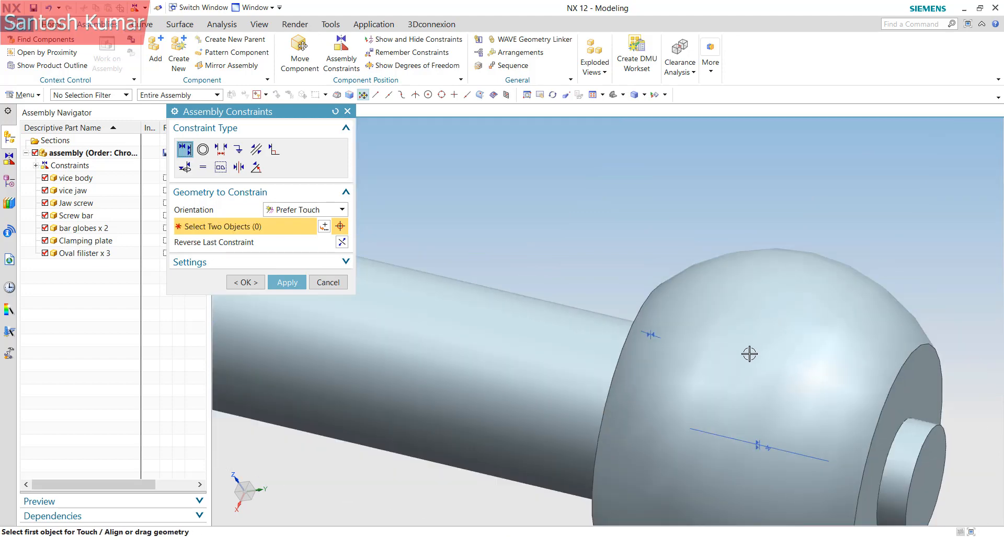
left_click(246, 283)
scroll(314, 354, "down", 8)
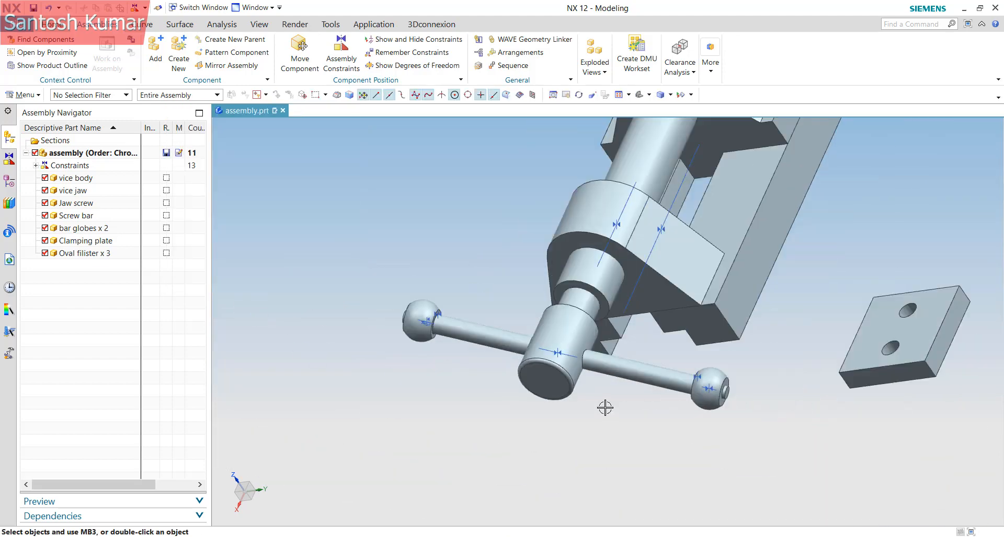
Show the remaining degrees of freedom on the jaw screw and the screw bar
mouse_move(627, 366)
middle_mouse_down()
mouse_move(659, 332)
mouse_move(671, 336)
mouse_move(613, 359)
middle_mouse_up()
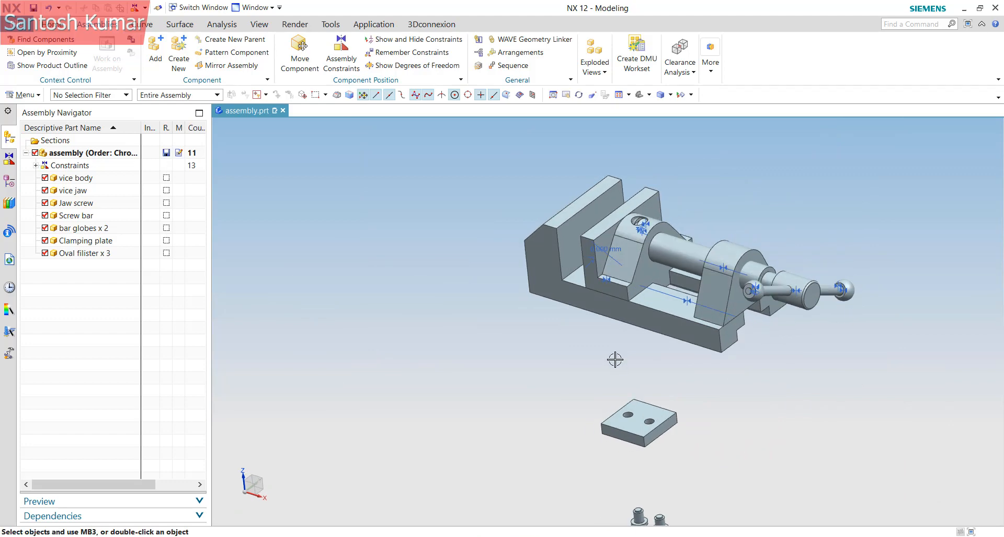
scroll(671, 315, "up", 5)
right_click(671, 316)
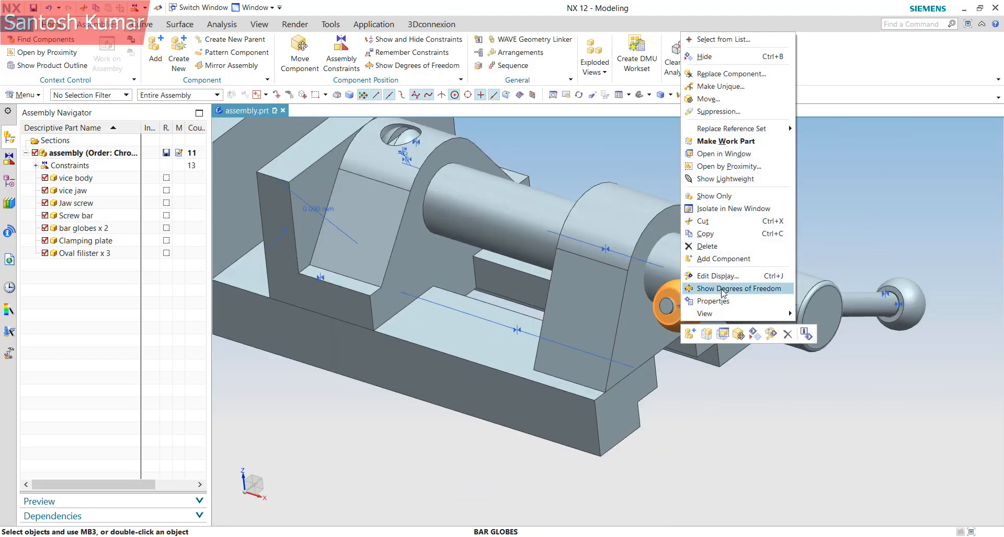
left_click(732, 286)
middle_click_drag(722, 315, 683, 318)
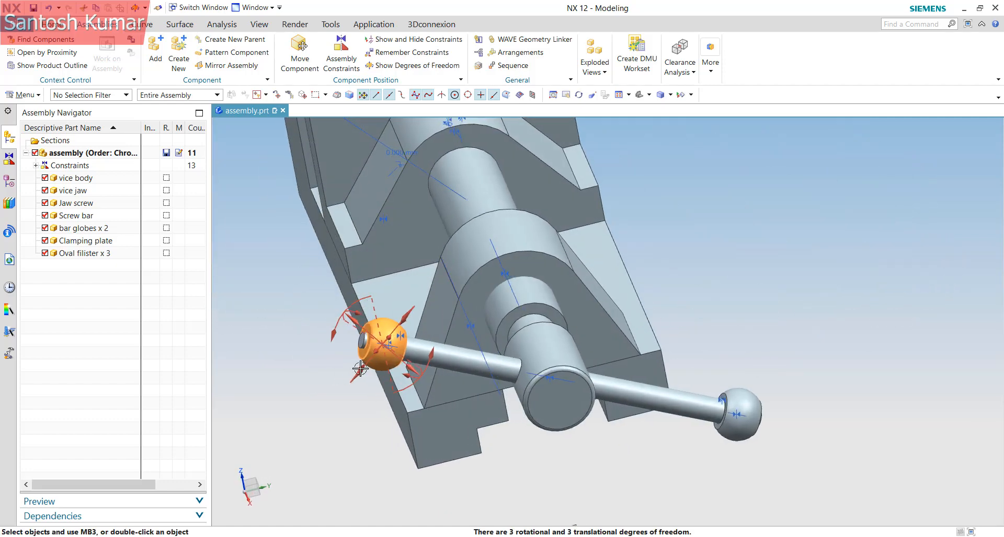
scroll(376, 366, "up", 4)
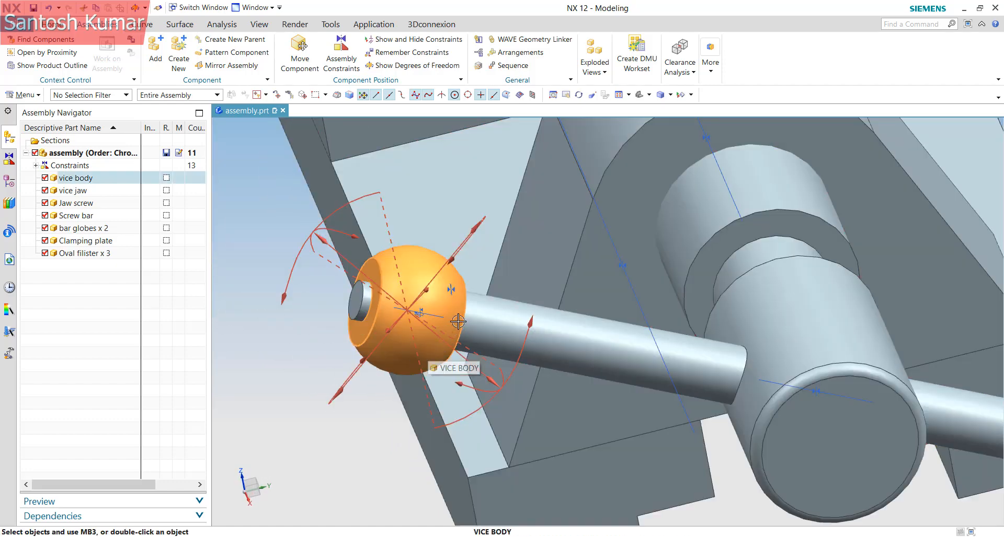
right_click(625, 345)
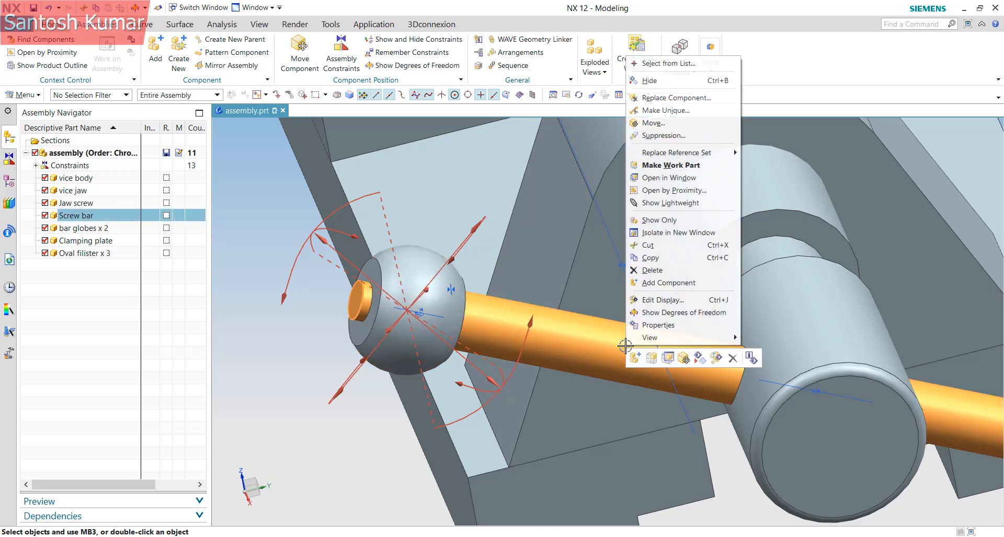
left_click(672, 316)
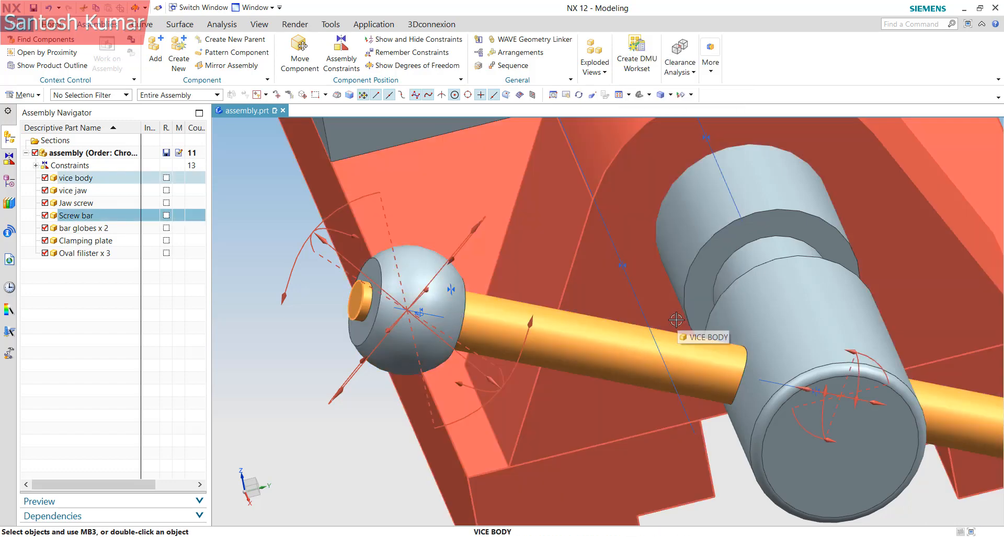
Start the Move command on the screw bar
scroll(679, 325, "down", 3)
mouse_move(701, 341)
middle_mouse_down()
mouse_move(731, 340)
mouse_move(706, 356)
middle_mouse_up()
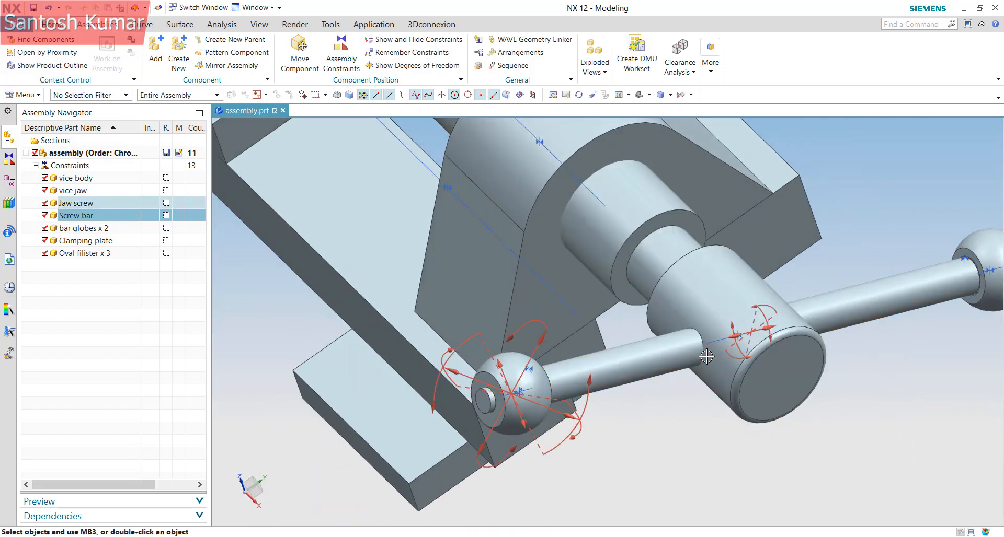
right_click(873, 310)
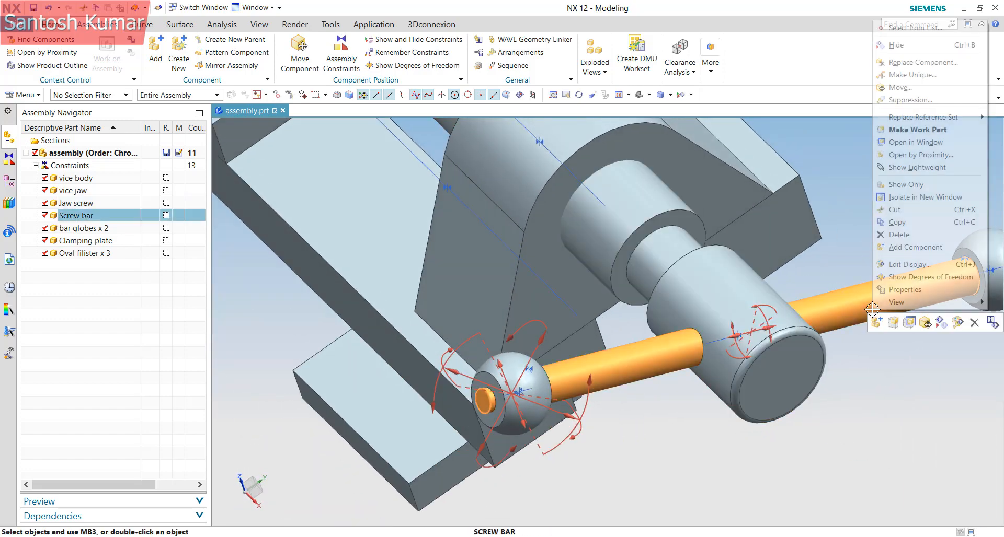
left_click(924, 320)
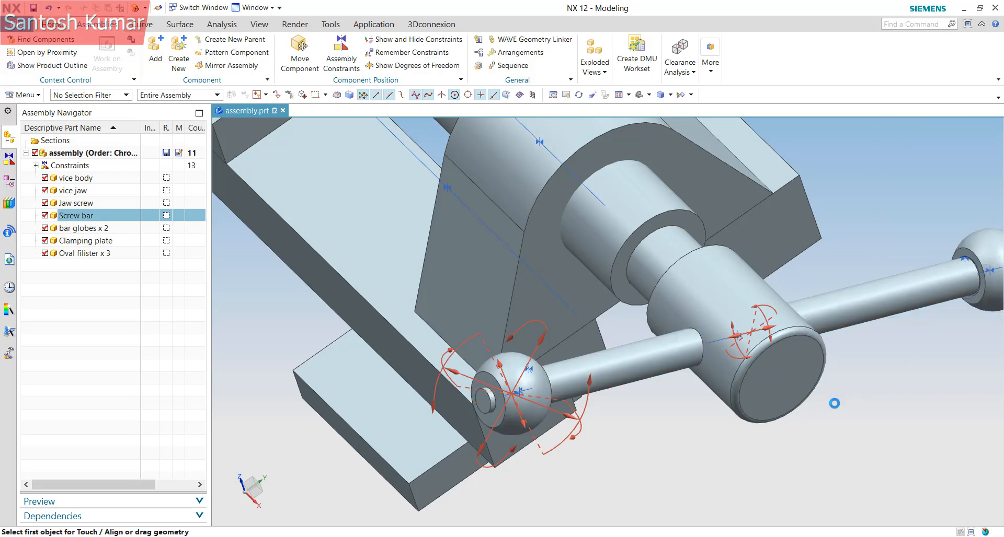
left_click_drag(798, 320, 768, 352)
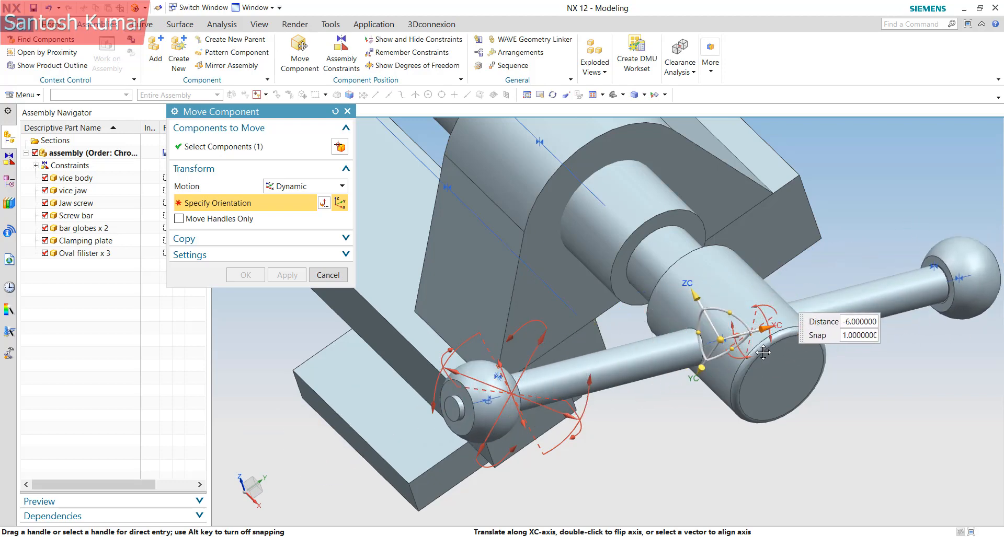
left_click(329, 277)
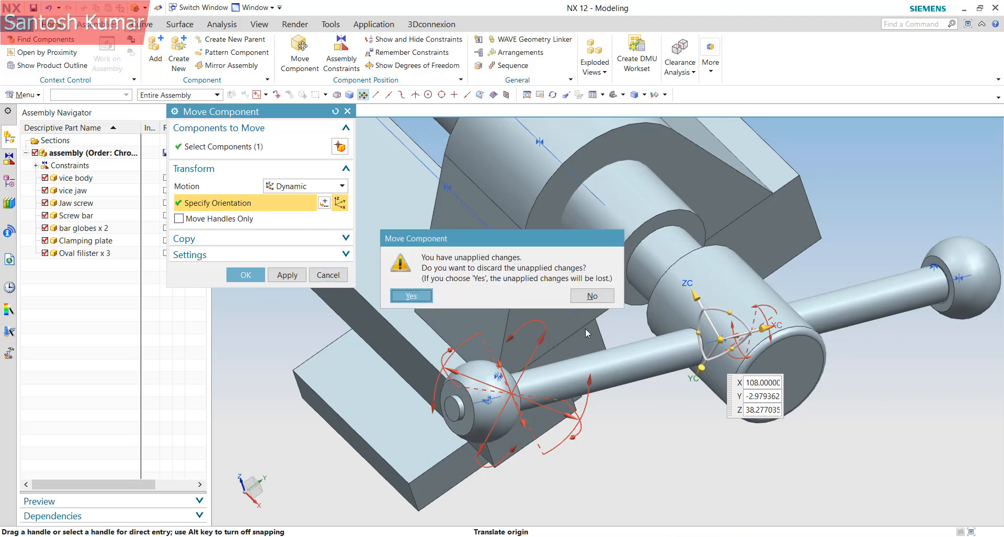
left_click(425, 299)
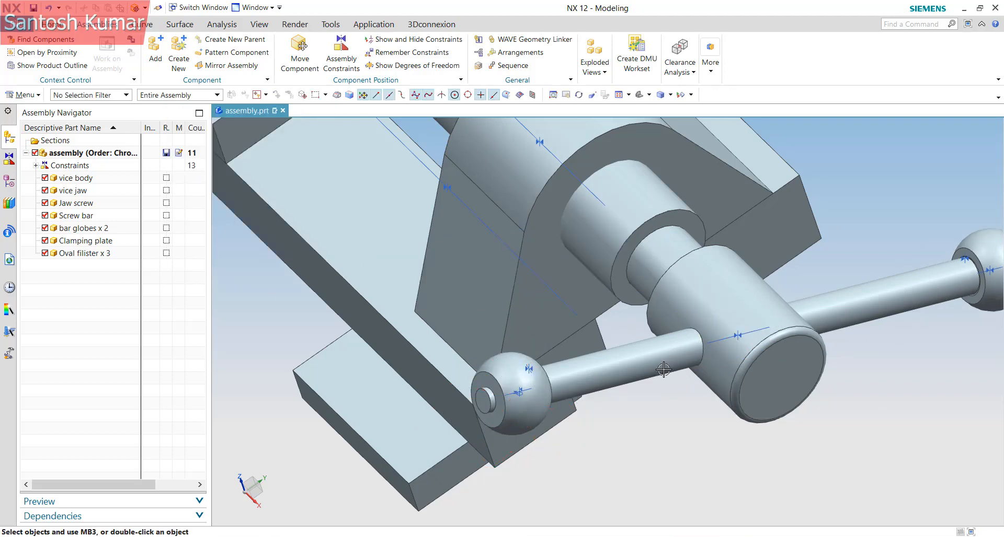
Start an assembly constraint of type Center with the 2 to 1 subtype
left_click(340, 52)
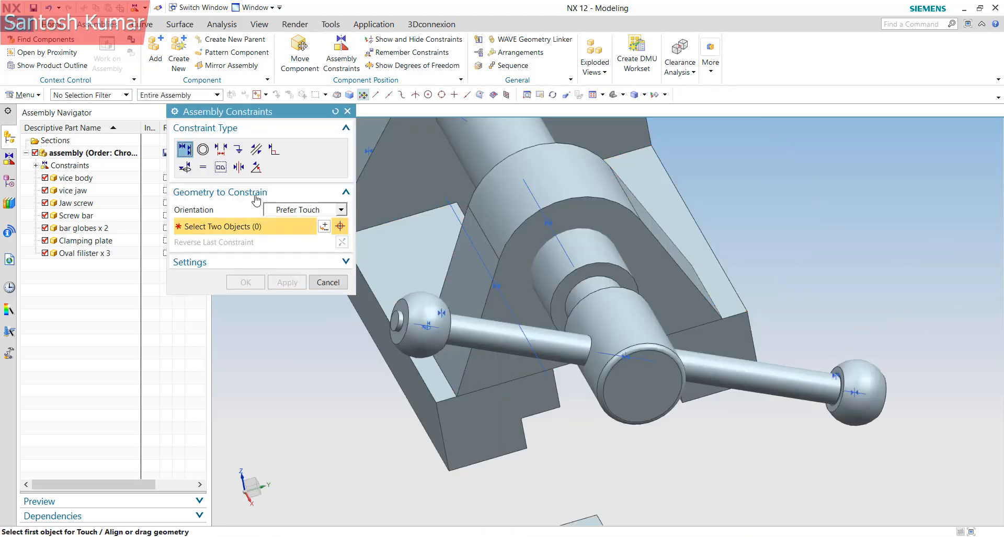
left_click(239, 167)
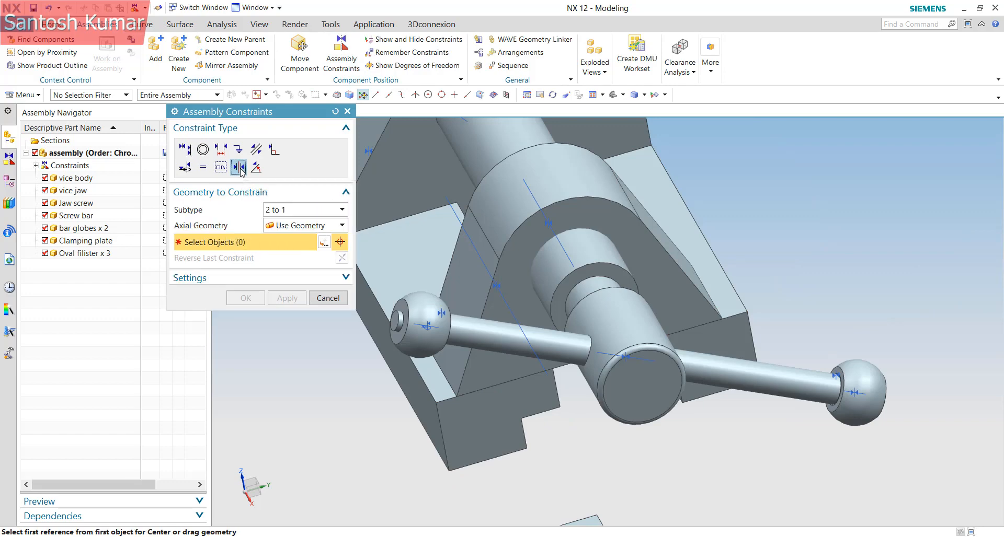
left_click(301, 210)
Center the screw bar's two end faces on the jaw screw centerline
scroll(399, 320, "up", 3)
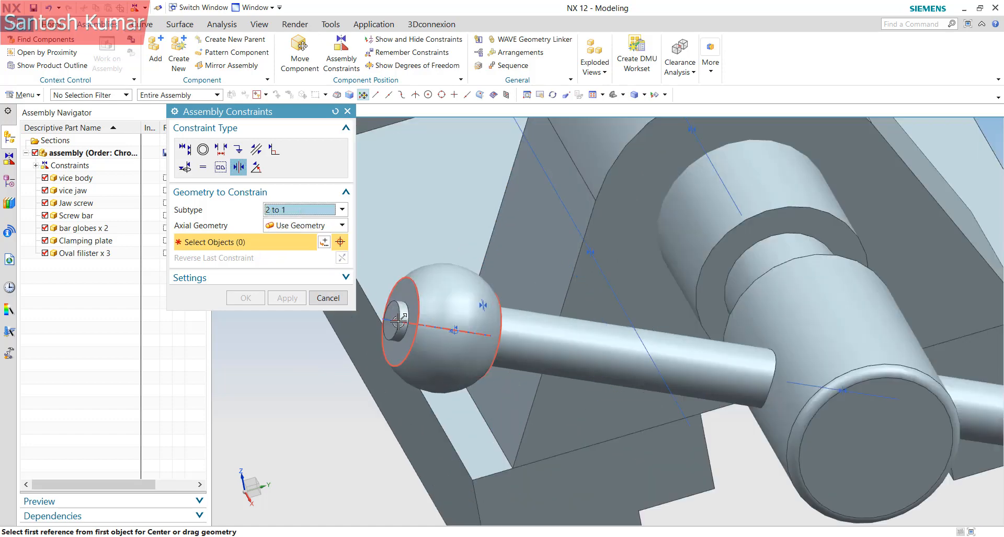
left_click(392, 312)
scroll(392, 313, "down", 3)
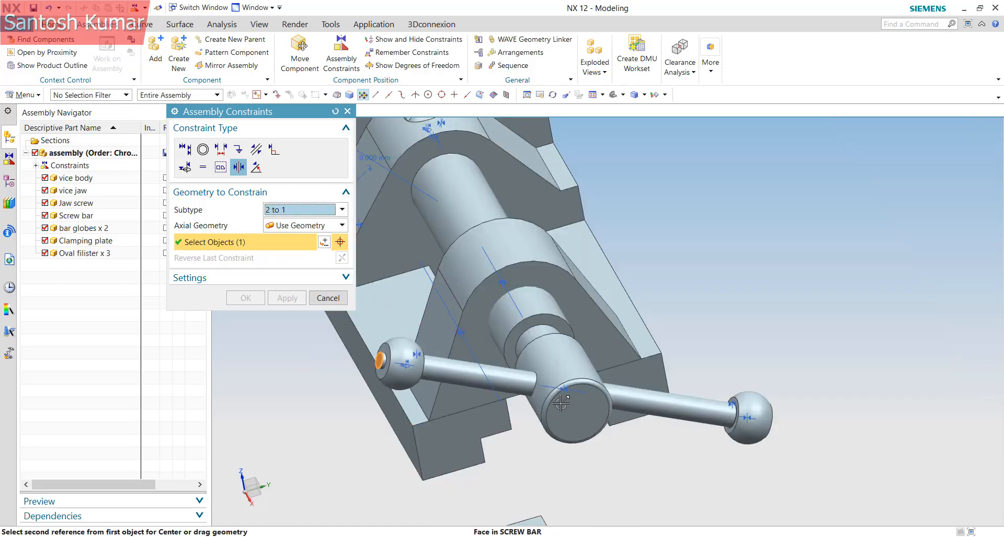
middle_click_drag(561, 403, 509, 411)
scroll(402, 429, "up", 2)
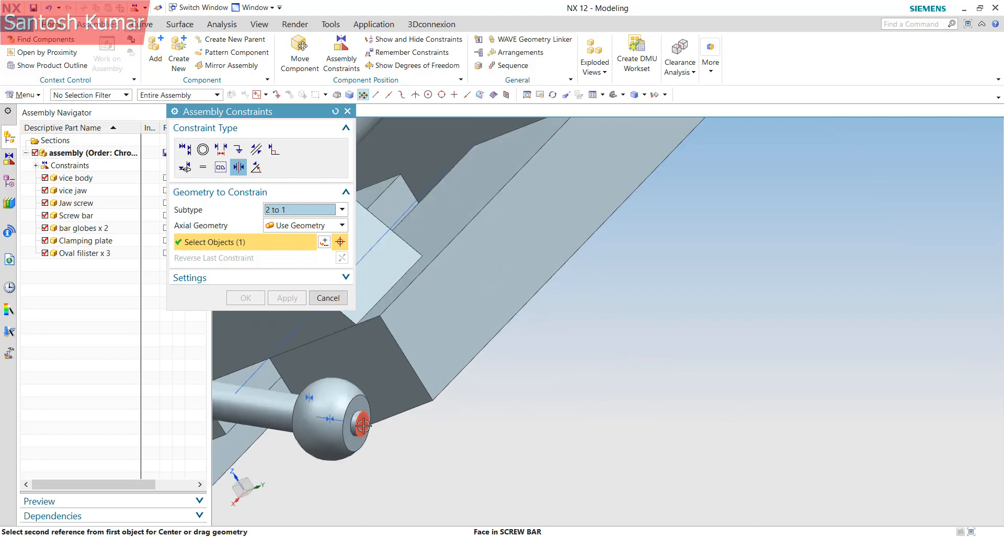
left_click(362, 426)
scroll(773, 433, "down", 3)
scroll(519, 444, "down", 2)
scroll(572, 411, "down", 3)
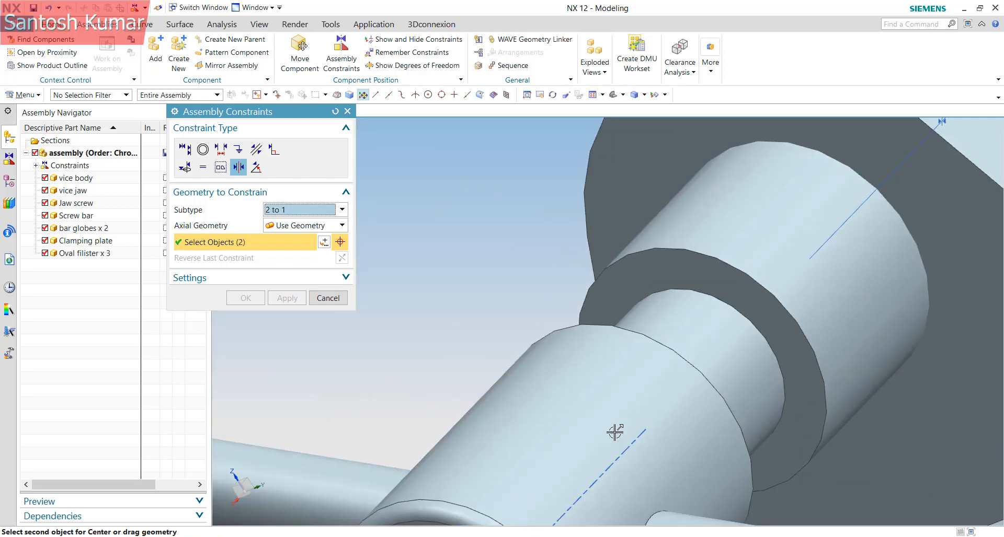
left_click(619, 458)
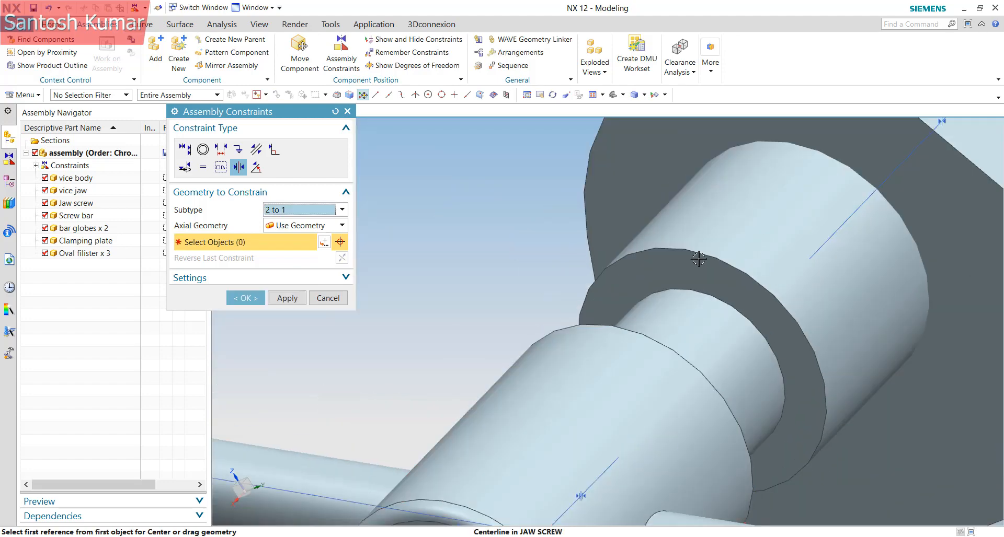
middle_click(309, 324)
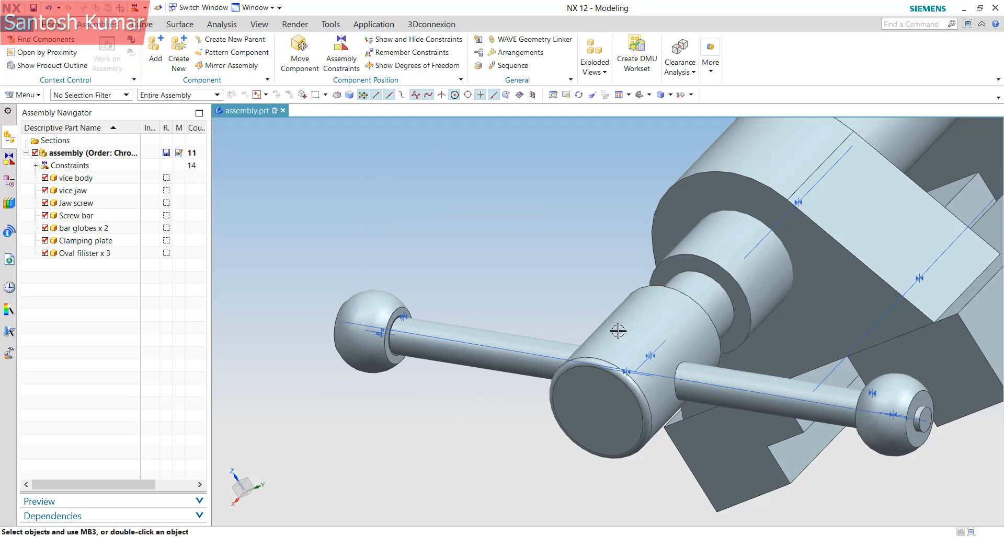
Show the screw bar's remaining degrees of freedom
right_click(759, 401)
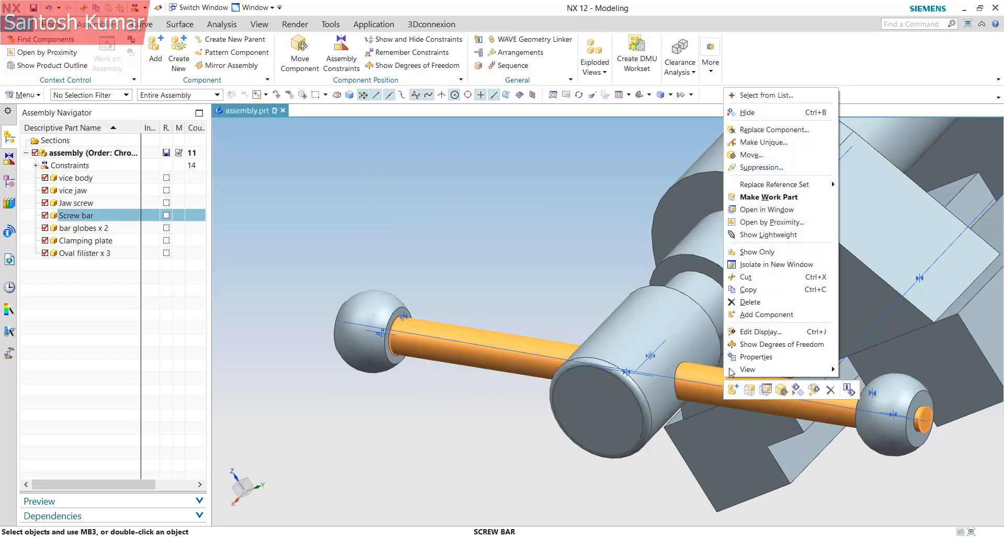
left_click(741, 345)
middle_click_drag(660, 376, 721, 404)
Add an Align/Lock constraint between the screw bar cylinder and the jaw screw hole
left_click(341, 52)
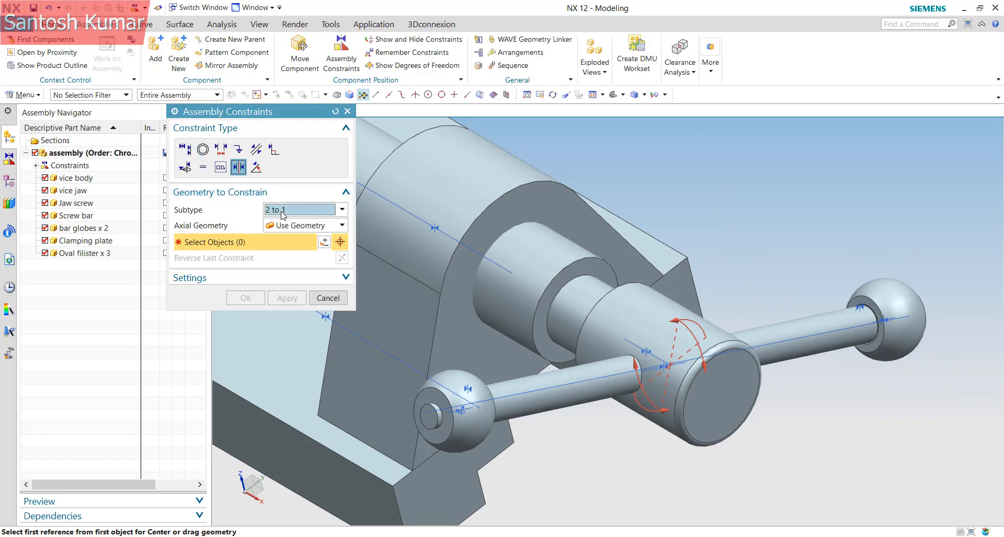
left_click(281, 211)
left_click(186, 152)
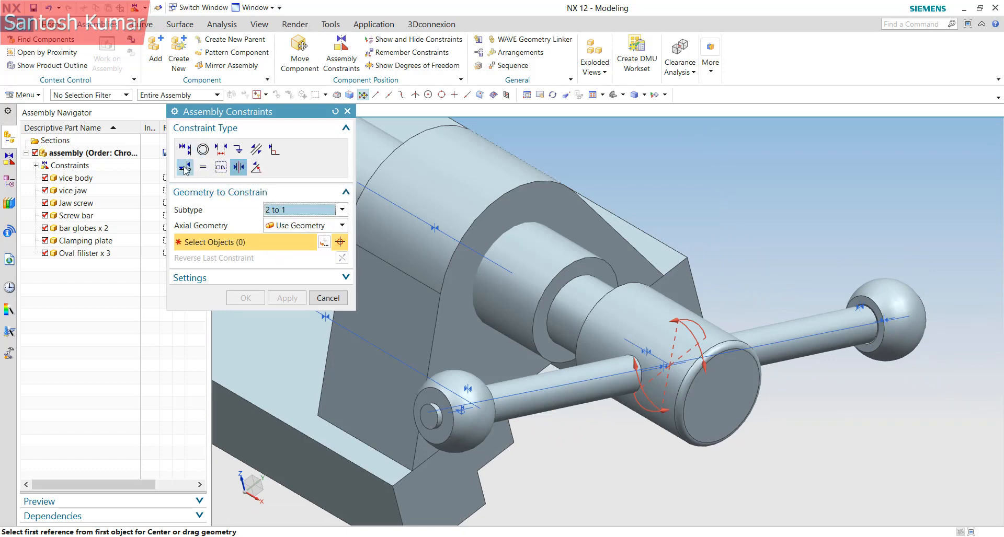
left_click(185, 167)
left_click(646, 383)
scroll(647, 383, "up", 2)
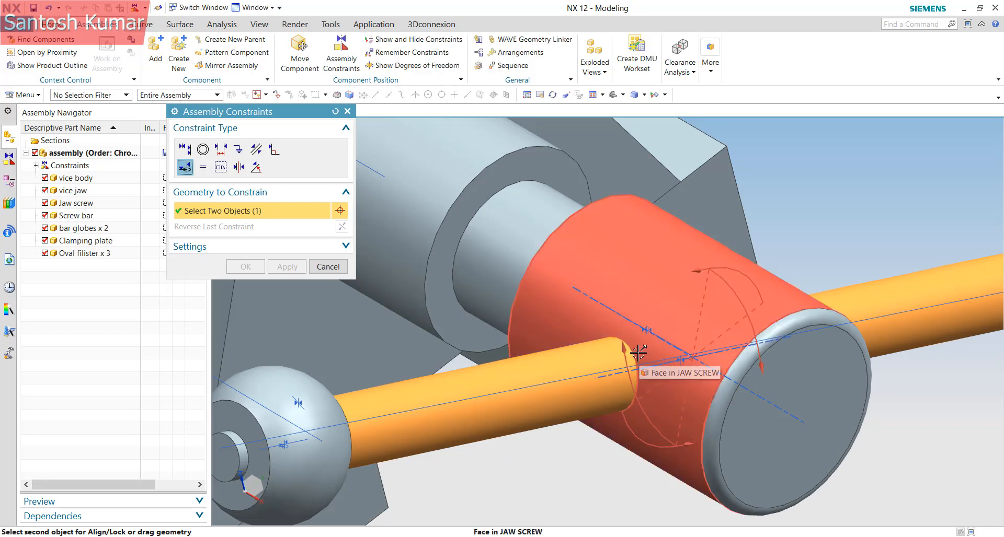
right_click(637, 353)
left_click(680, 100)
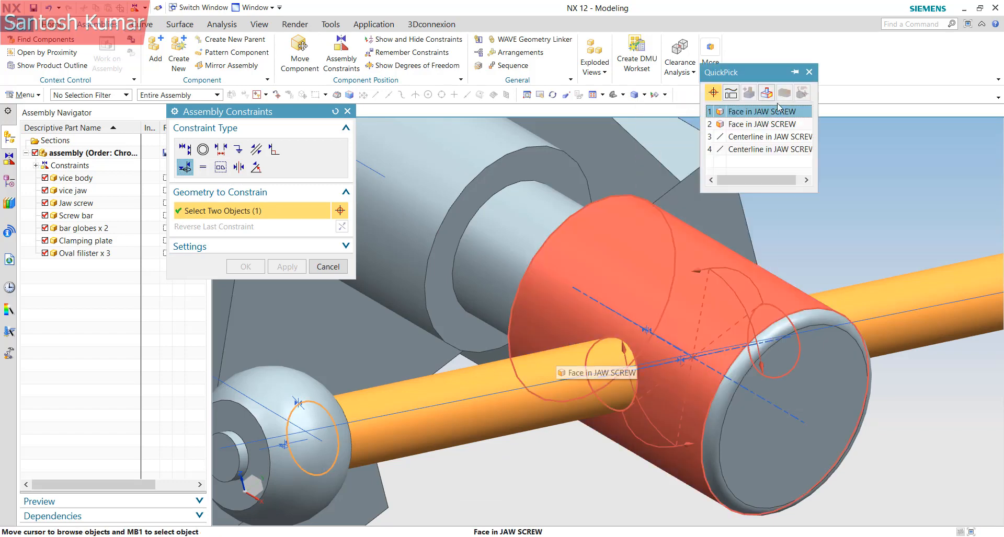
left_click(764, 125)
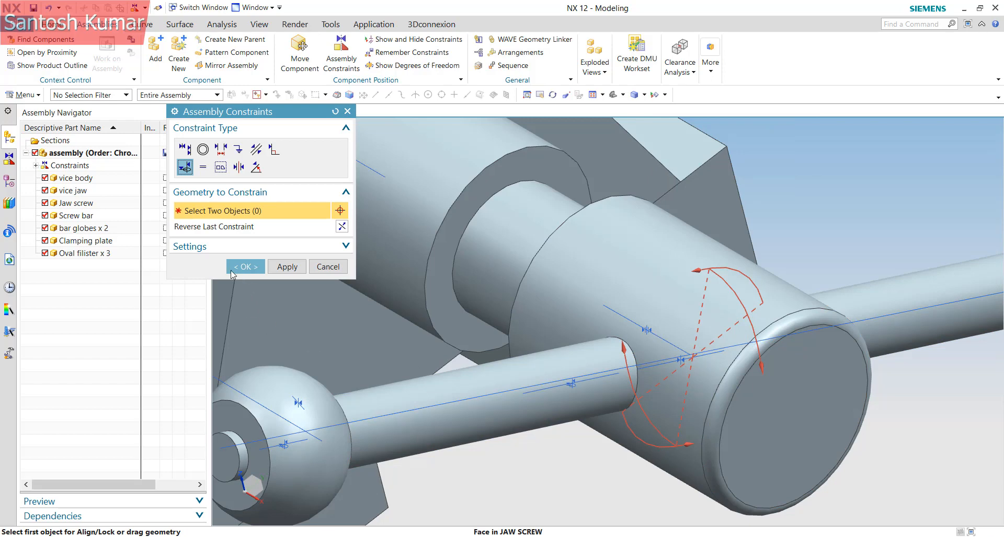
left_click(243, 265)
scroll(541, 420, "up", 1)
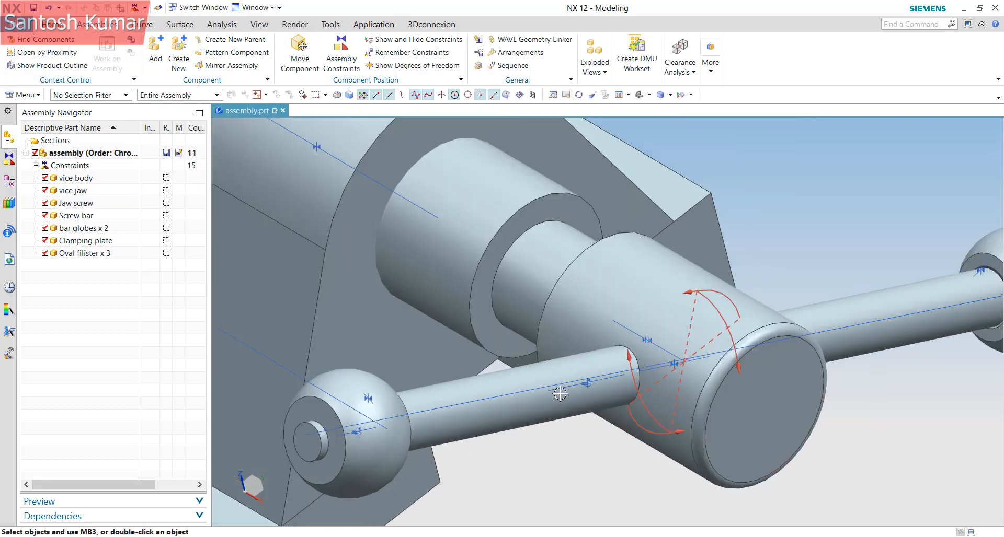
Check that the screw bar keeps only one rotational degree of freedom
left_click(541, 420)
right_click(541, 420)
left_click(588, 381)
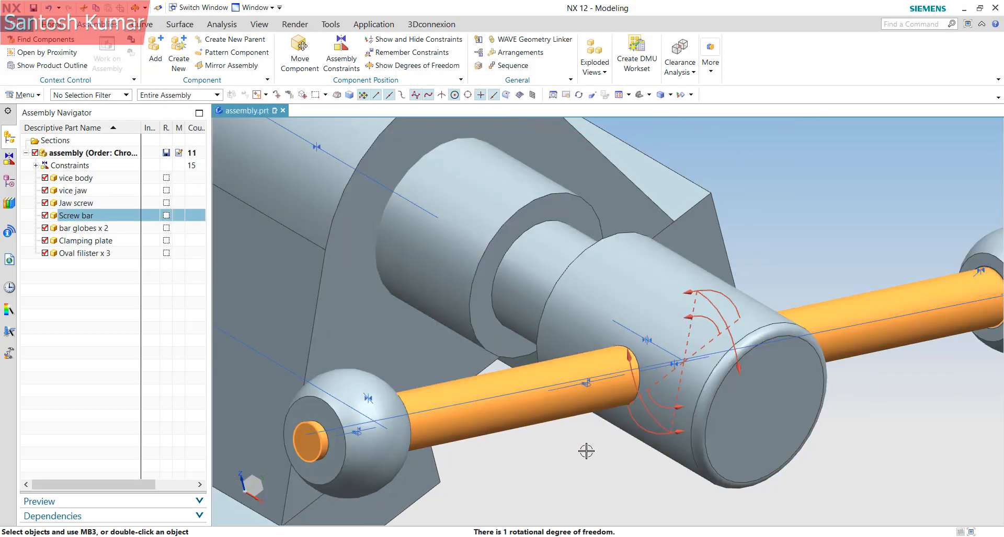
scroll(706, 362, "up", 3)
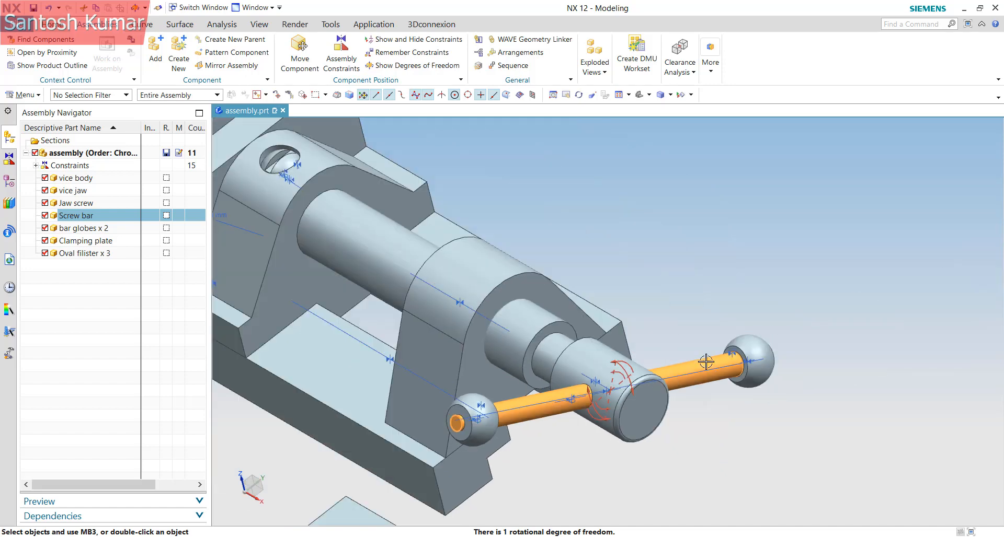
Refresh the display to clear the arrows and view the vise's other side
right_click(685, 316)
left_click(728, 161)
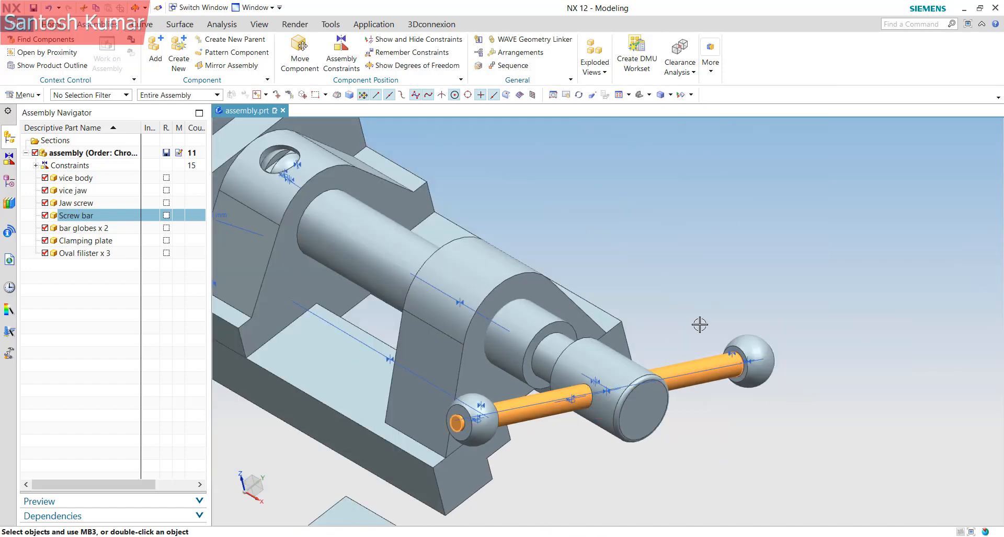
middle_click_drag(825, 345, 575, 413)
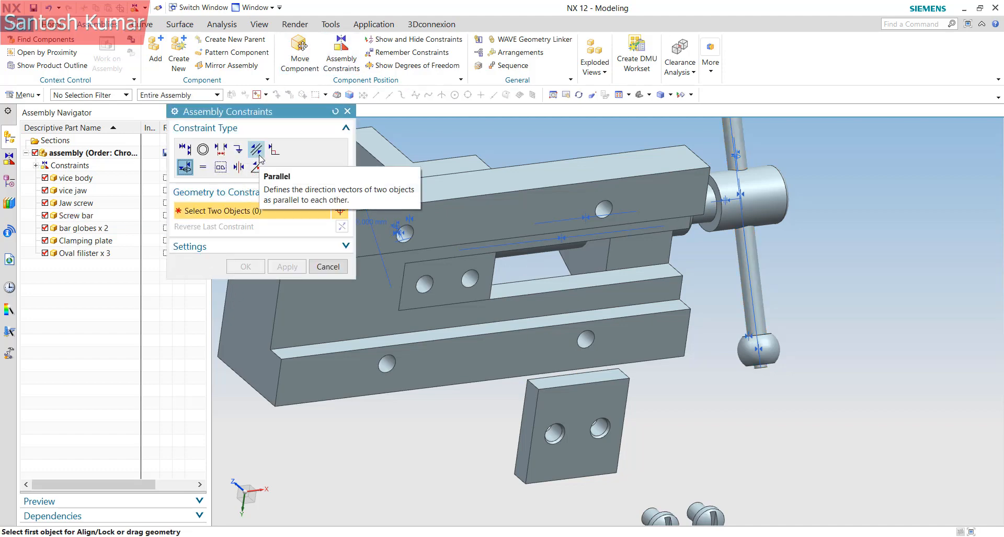
Make the clamping plate's front face touch the vice face with a Touch constraint
left_click(184, 149)
middle_click_drag(518, 428, 258, 280)
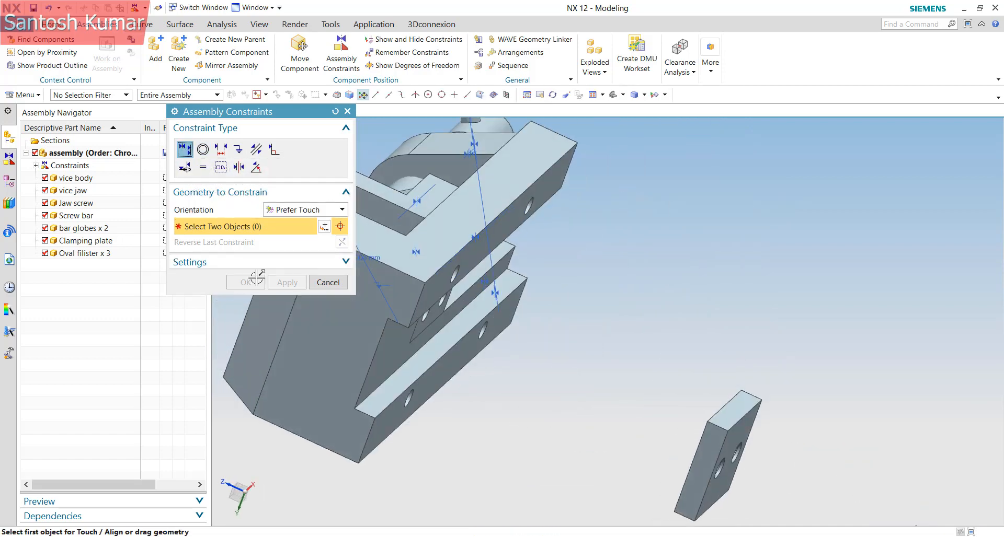
left_click(304, 210)
left_click(285, 235)
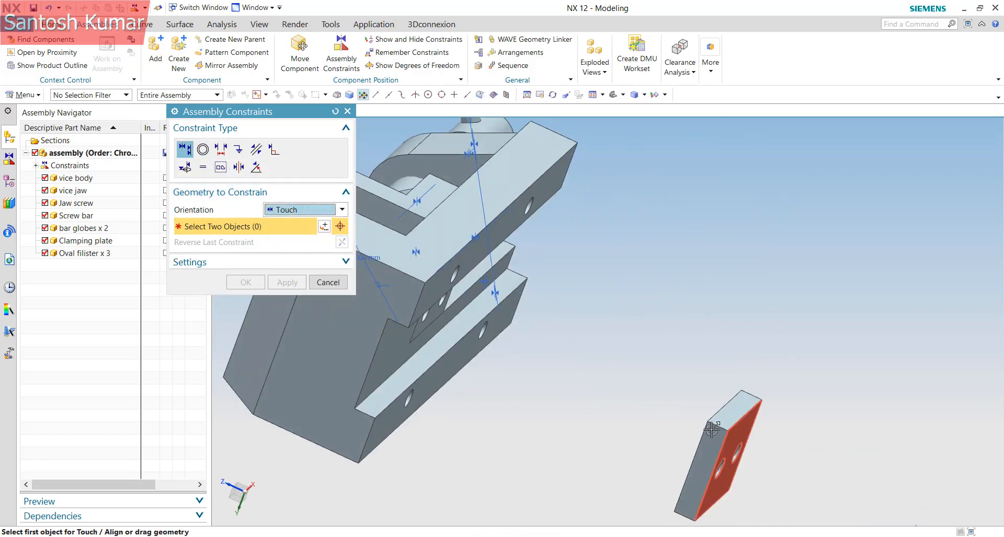
middle_click_drag(716, 426, 808, 422)
left_click(808, 422)
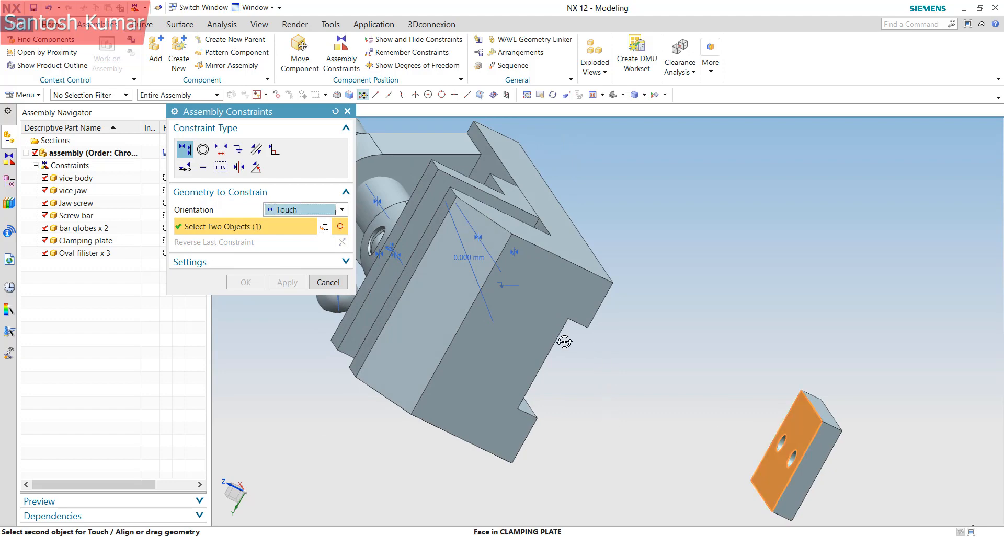
middle_click_drag(564, 342, 326, 337)
left_click(325, 336)
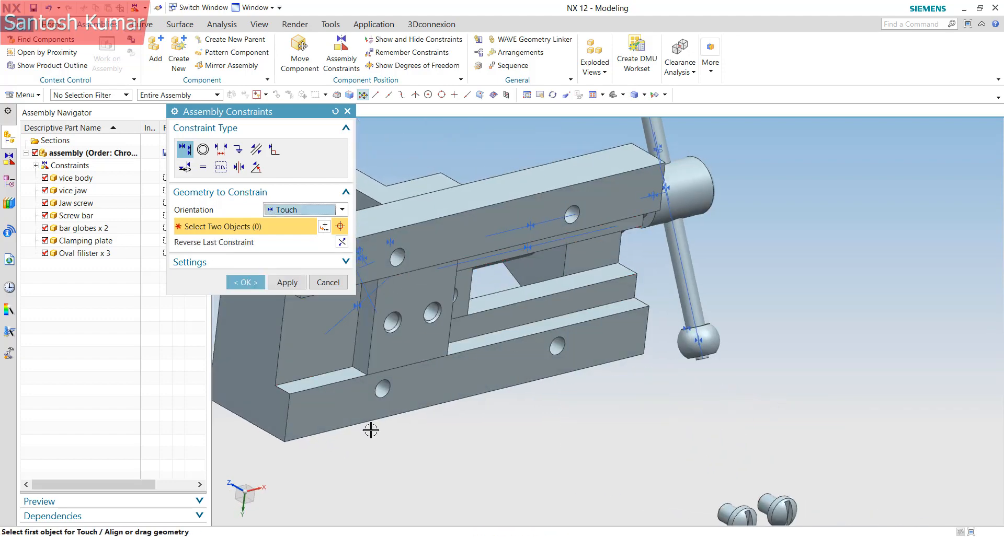
scroll(387, 303, "up", 3)
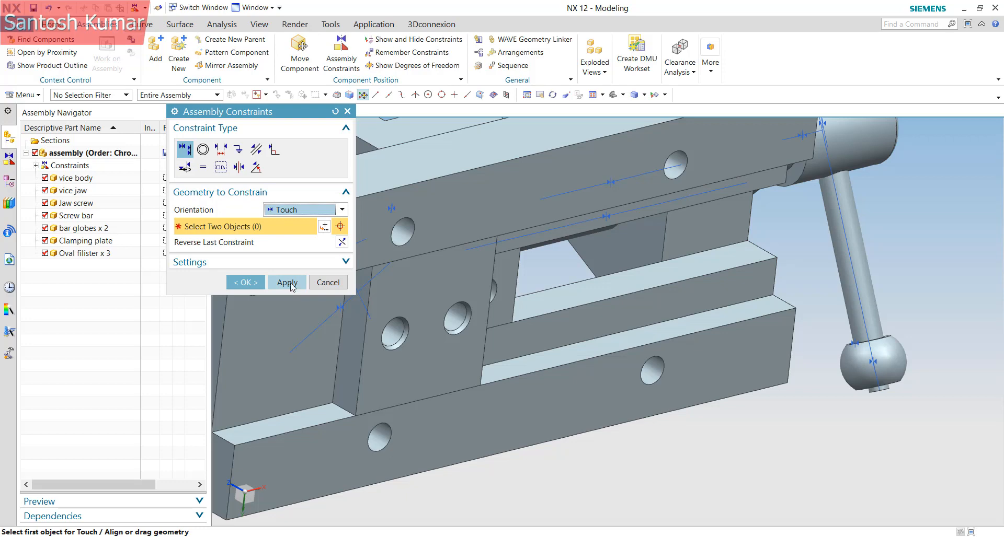
Align the clamping plate hole centerline with the vice jaw hole and finish
left_click(277, 211)
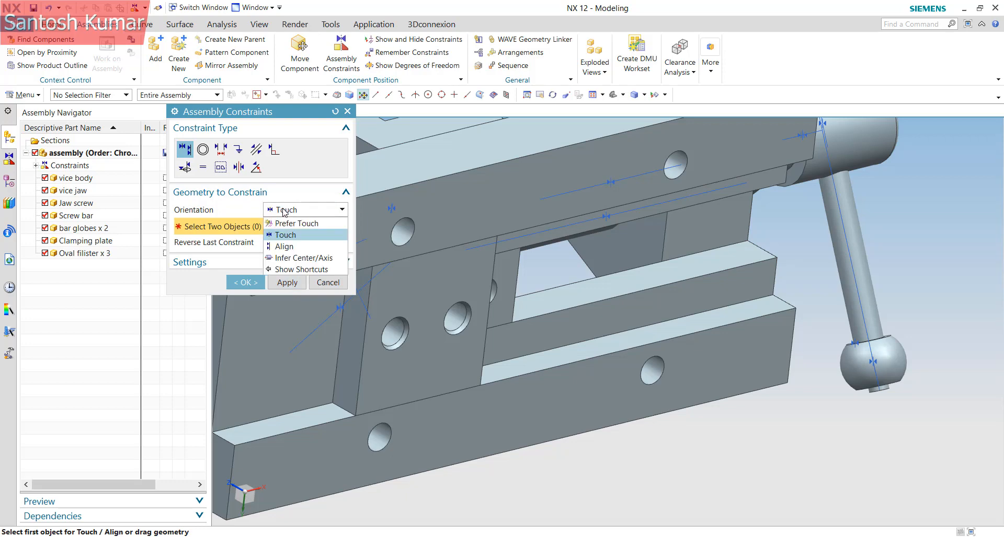
left_click(290, 249)
scroll(442, 347, "up", 3)
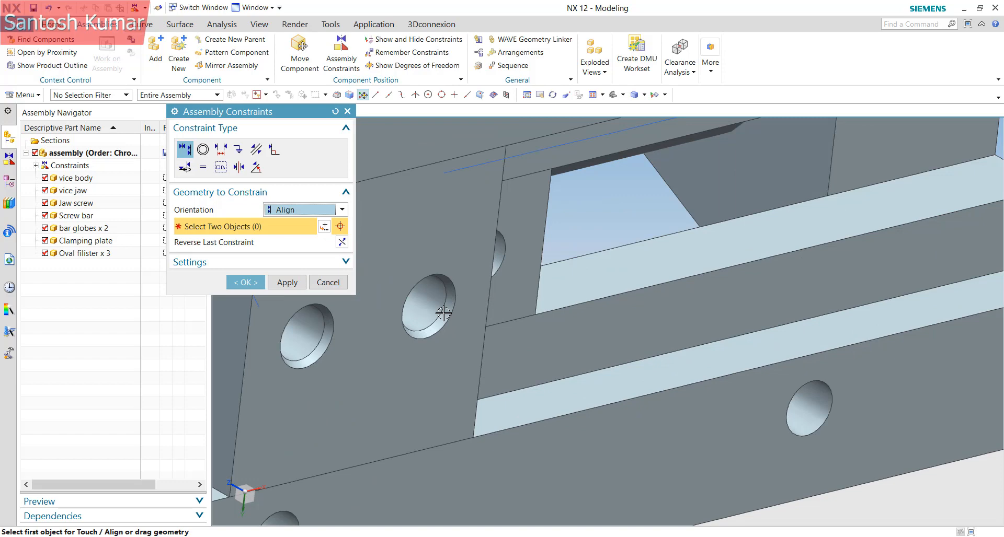
left_click(416, 303)
middle_click_drag(463, 325, 601, 298)
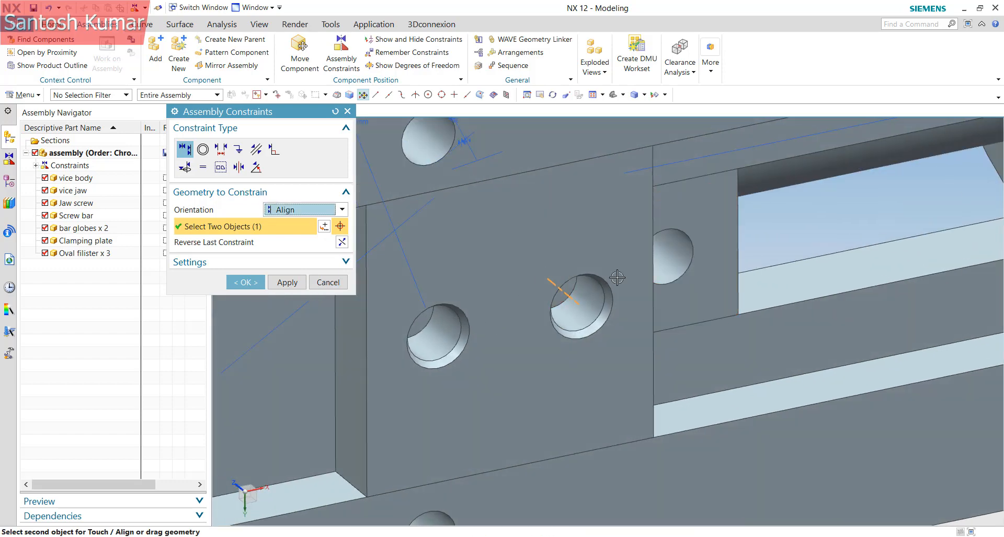
left_click(662, 251)
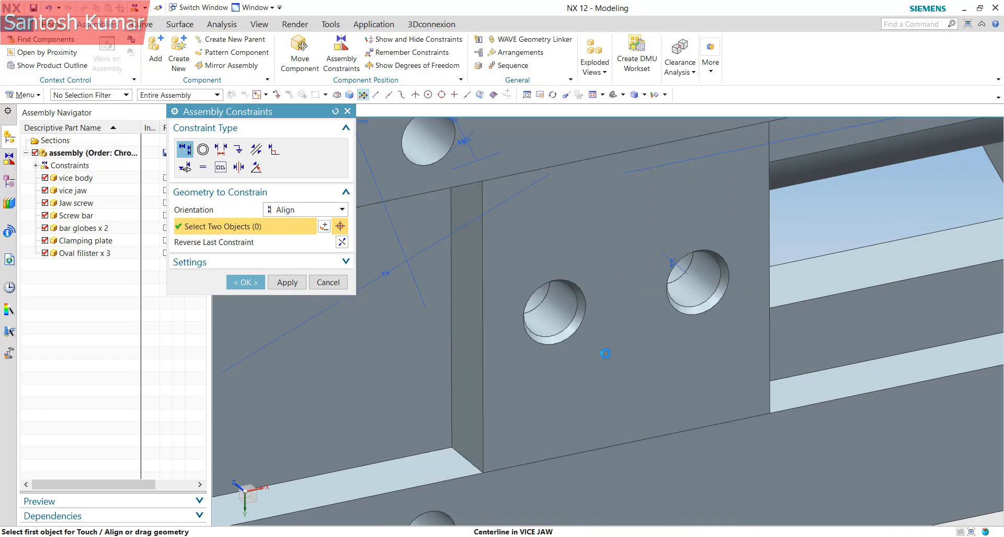
scroll(507, 290, "down", 3)
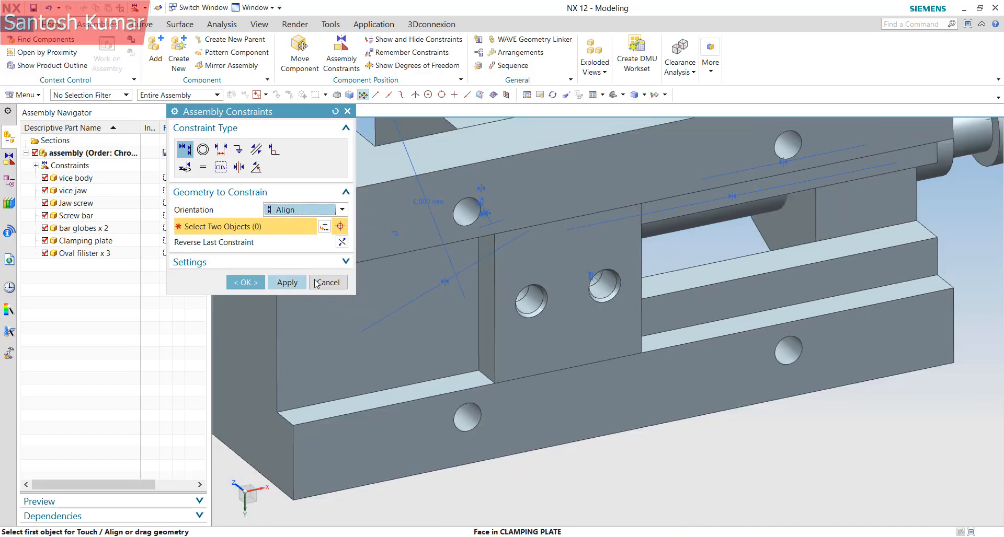
left_click(249, 284)
scroll(562, 312, "down", 3)
middle_click_drag(562, 312, 680, 441)
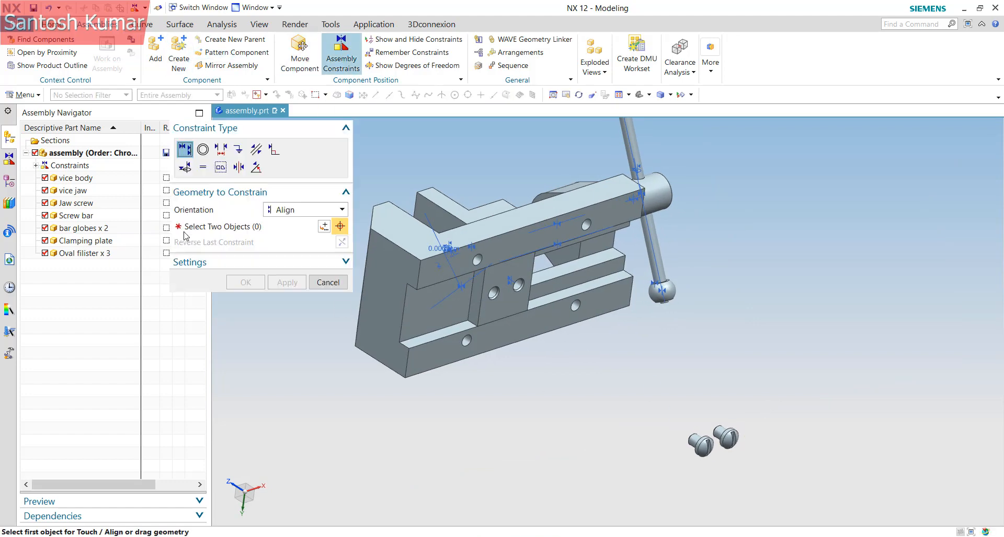
Align the first oval filister screw's centerline with a clamping plate hole
left_click(185, 167)
scroll(699, 465, "up", 3)
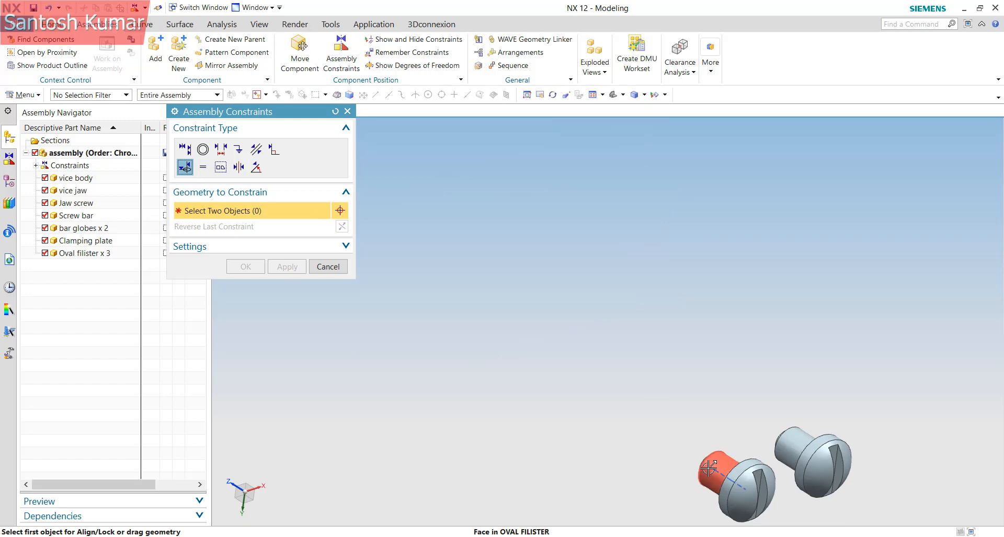
left_click(717, 470)
scroll(666, 433, "down", 3)
scroll(665, 387, "up", 3)
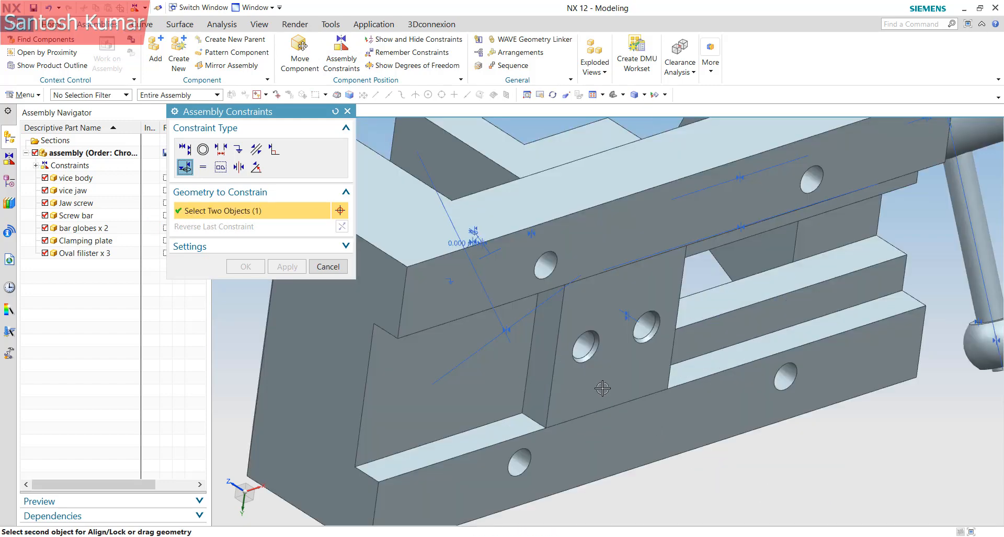
scroll(547, 264, "up", 3)
left_click(547, 261)
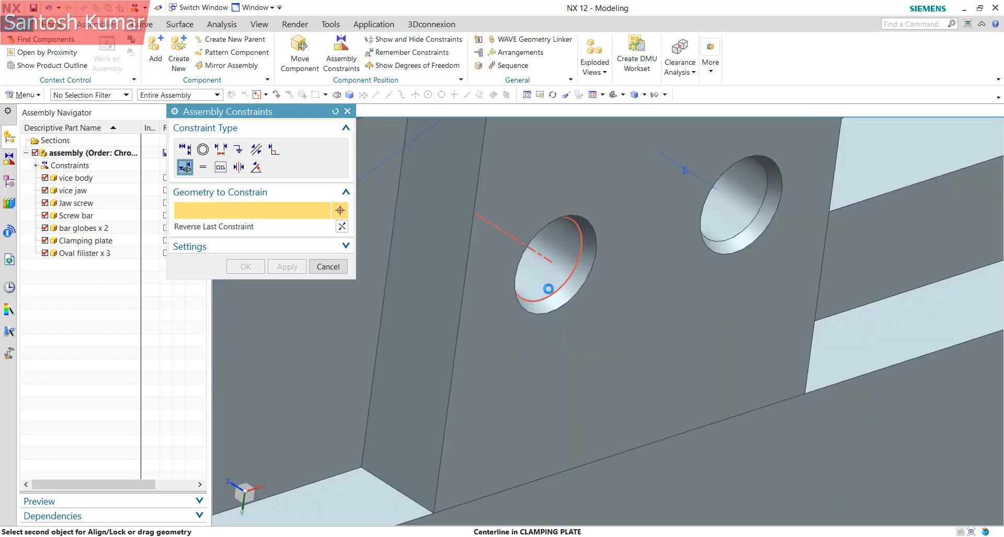
scroll(547, 267, "down", 3)
scroll(676, 419, "down", 3)
scroll(594, 418, "up", 3)
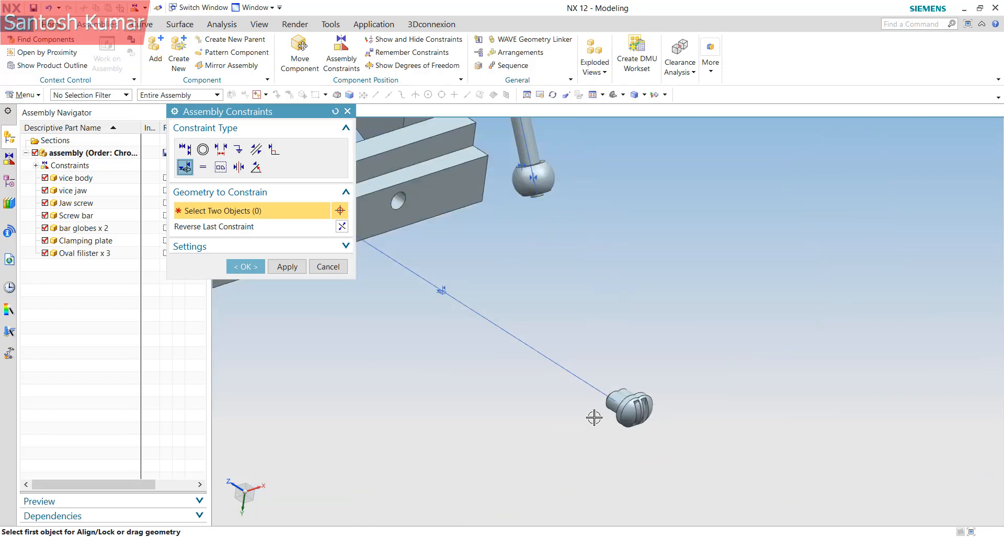
left_click(296, 270)
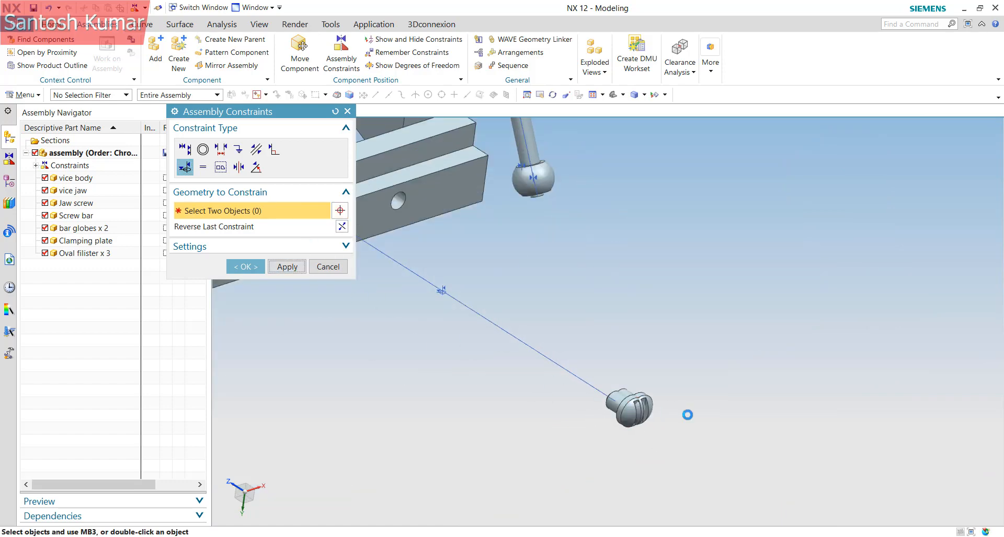
Align the second screw's round edge with the other plate hole
scroll(627, 390, "up", 3)
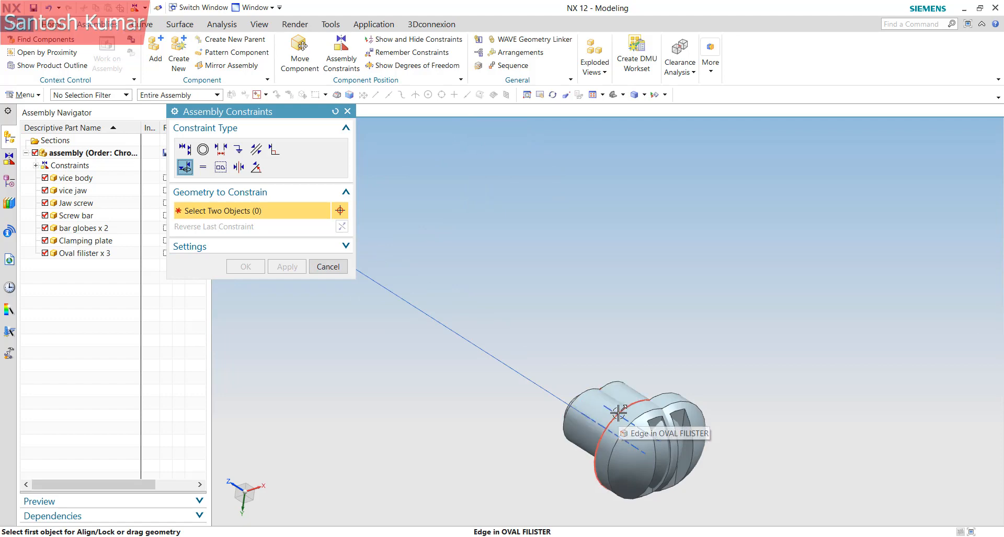
left_click(630, 398)
scroll(549, 361, "down", 5)
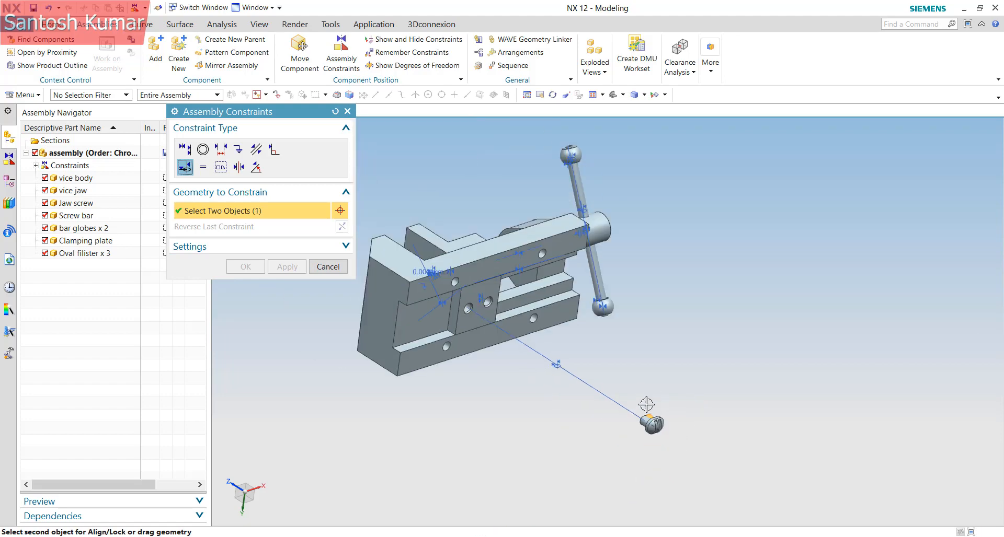
scroll(494, 292, "up", 2)
scroll(494, 292, "up", 5)
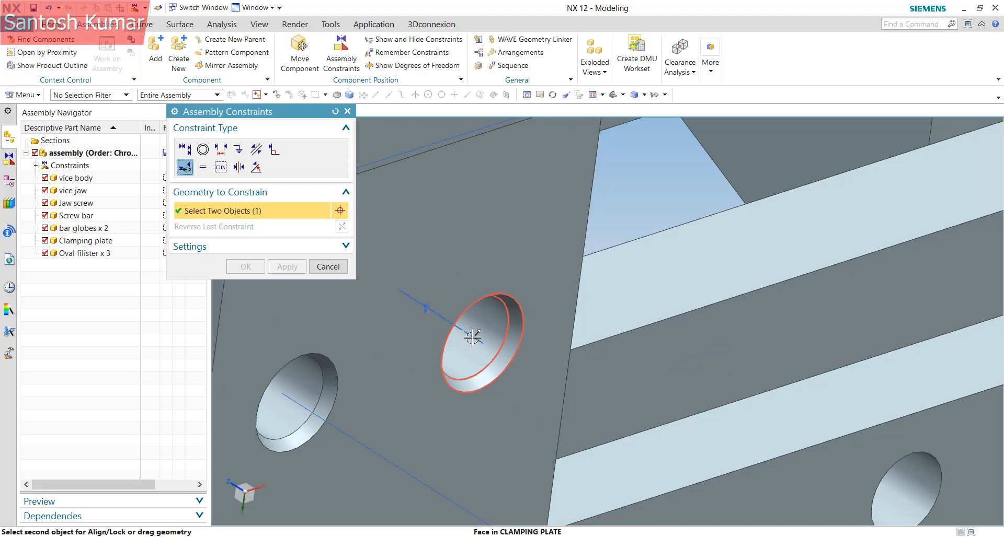
left_click(478, 325)
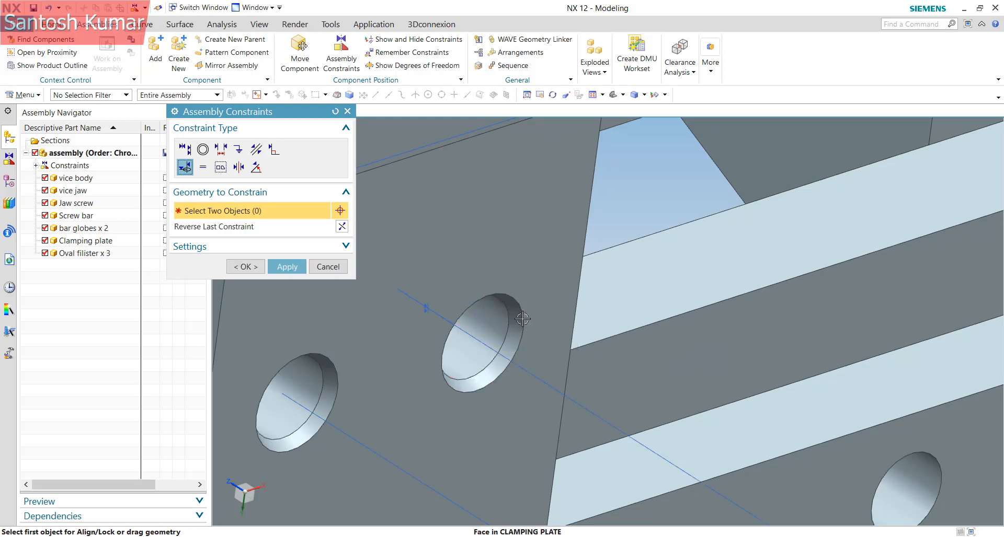
scroll(478, 325, "down", 4)
Apply the second screw alignment and set up Touch Align with Prefer Touch orientation
left_click(287, 267)
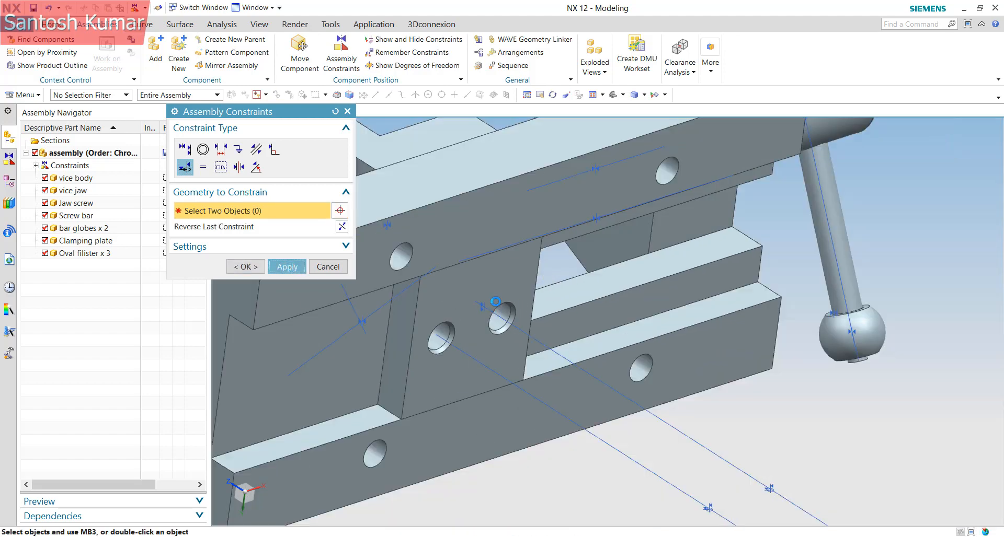
scroll(495, 301, "down", 5)
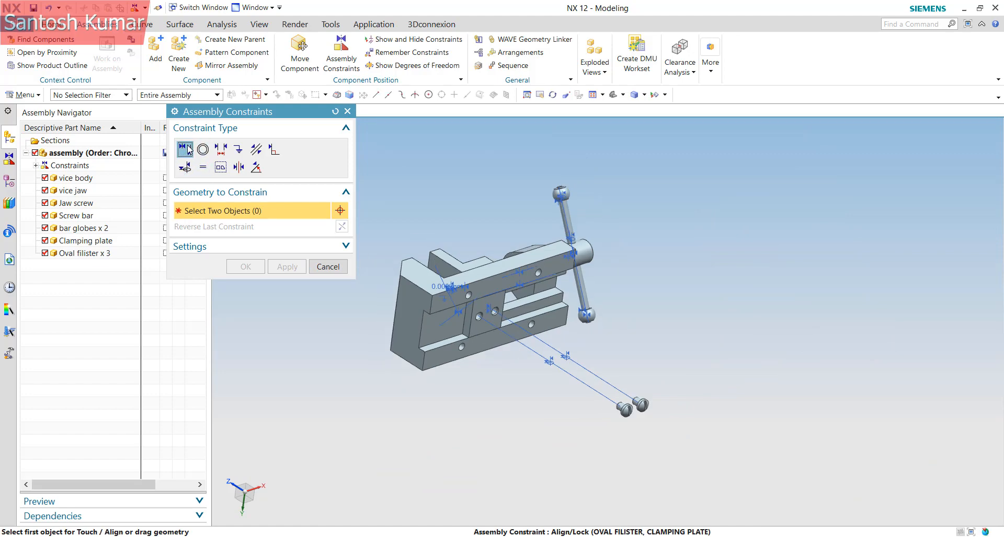
left_click(186, 150)
middle_click_drag(585, 401, 669, 421)
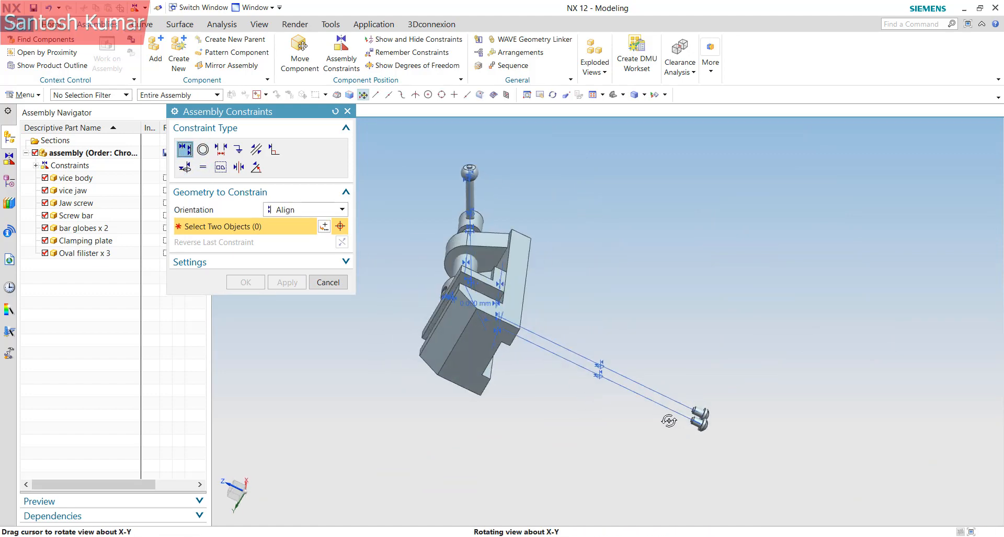
left_click(305, 212)
left_click(293, 226)
scroll(710, 393, "up", 5)
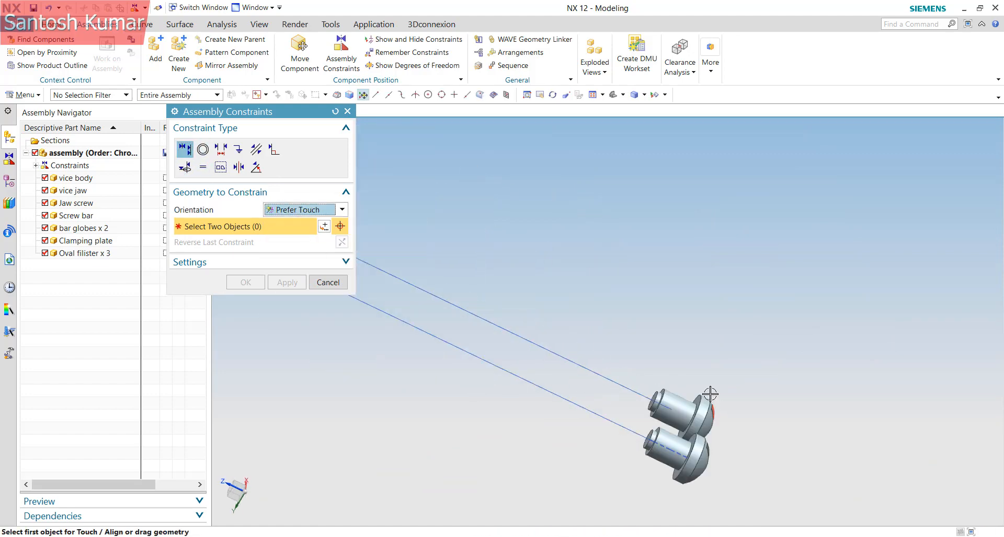
scroll(709, 394, "up", 2)
Seat the first screw head's underside against the clamping plate face
left_click(719, 418)
scroll(803, 397, "down", 5)
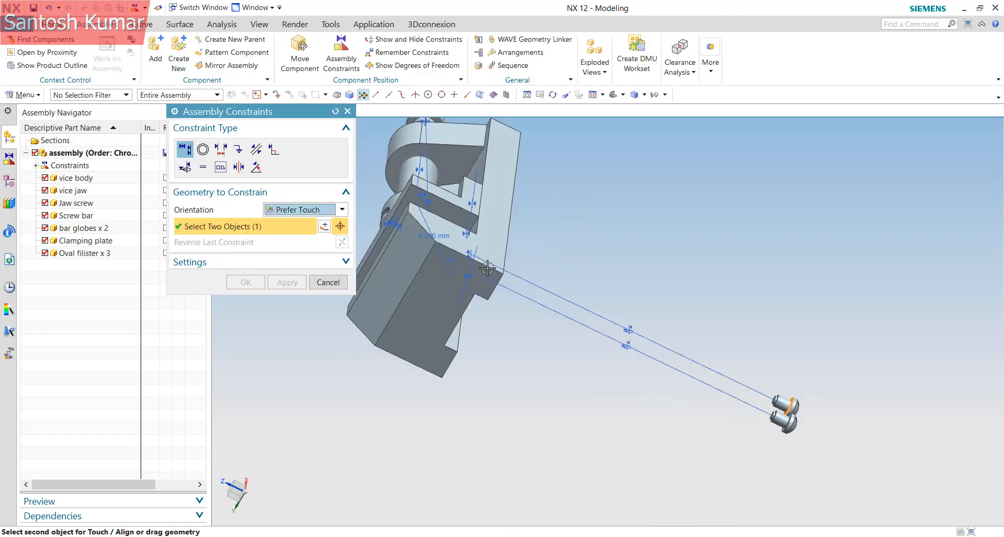
mouse_move(487, 267)
middle_mouse_down()
mouse_move(518, 273)
mouse_move(494, 285)
middle_mouse_up()
scroll(493, 285, "up", 3)
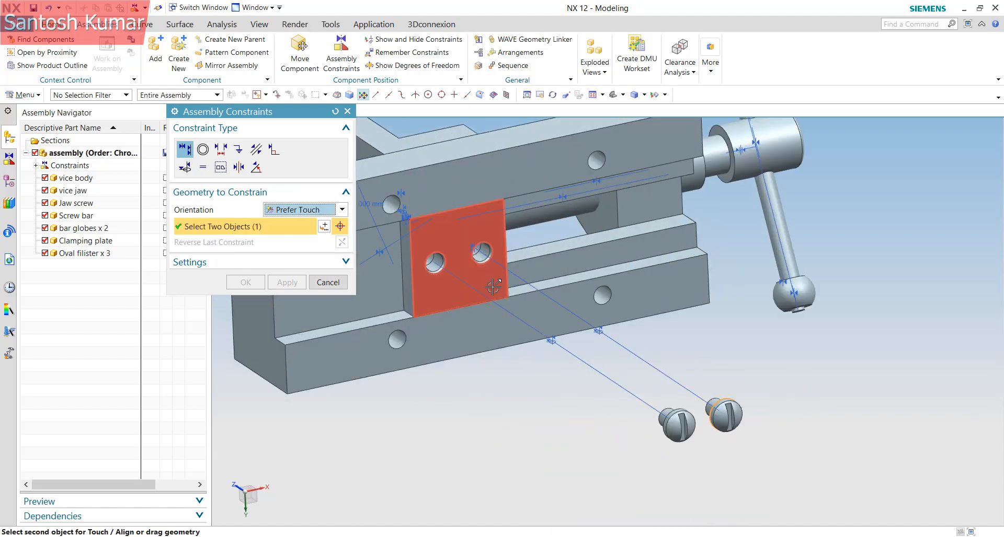
left_click(488, 314)
Seat the second screw head on the plate and finish the constraints
middle_click_drag(491, 318, 533, 262)
scroll(414, 214, "down", 3)
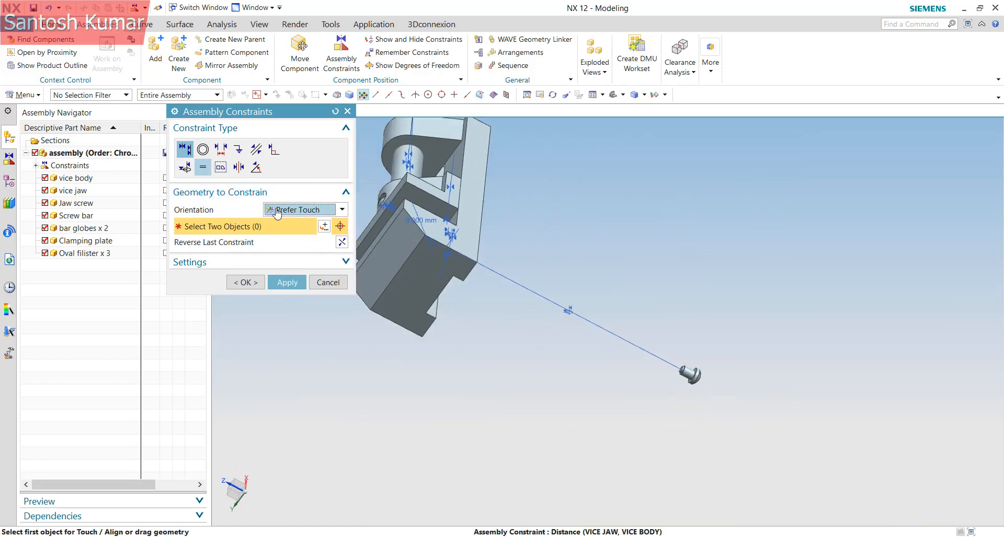
scroll(703, 390, "up", 4)
scroll(691, 342, "up", 2)
left_click(693, 346)
scroll(703, 413, "down", 4)
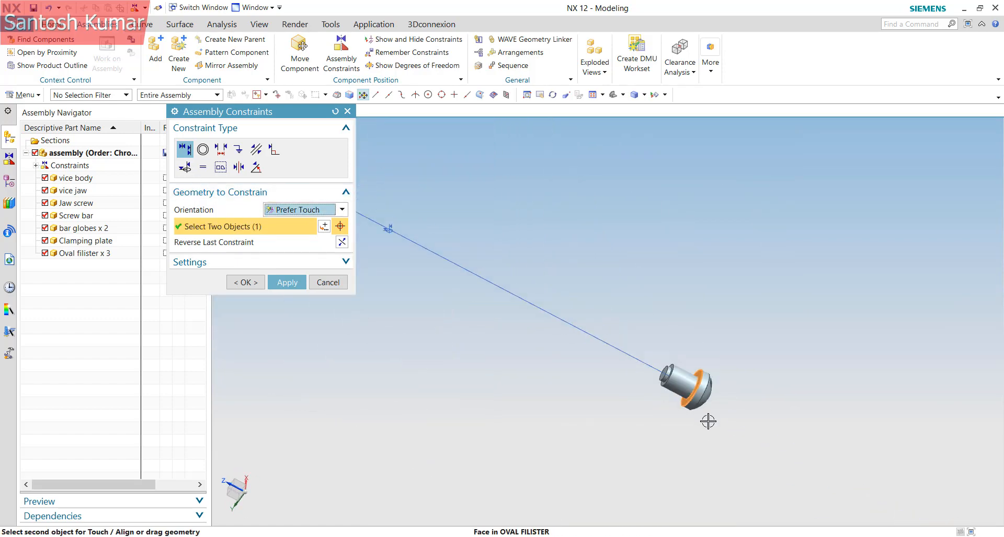
middle_click_drag(582, 370, 516, 318)
scroll(517, 318, "up", 5)
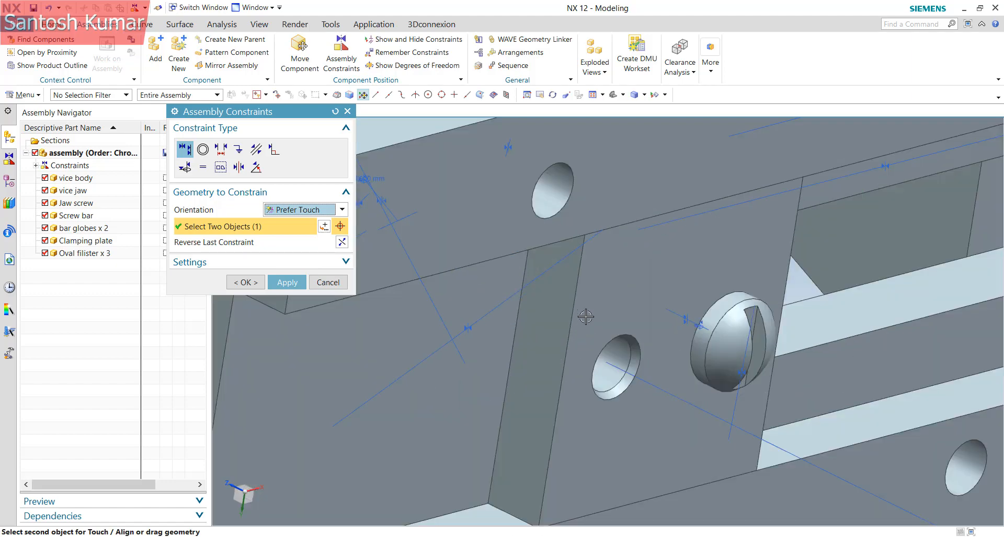
left_click(600, 296)
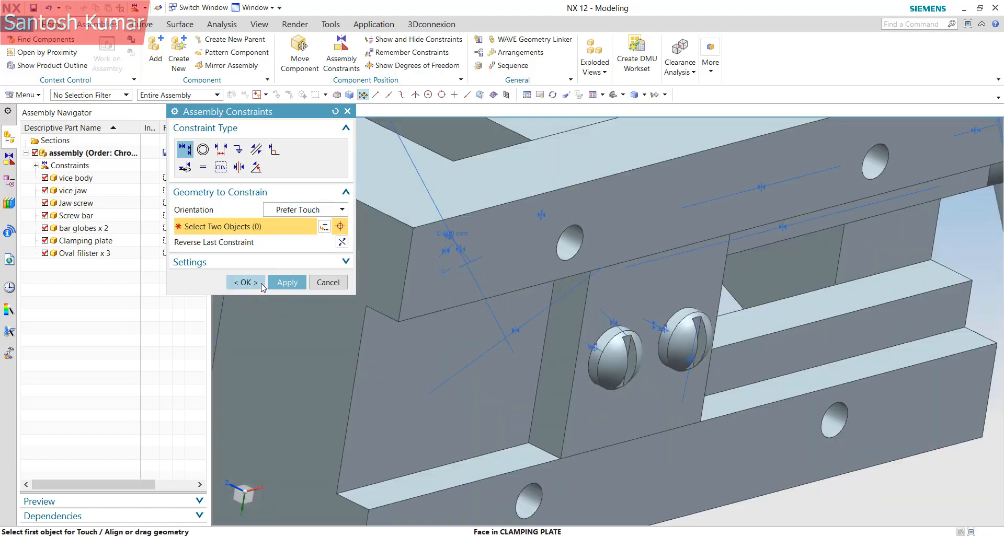
left_click(261, 284)
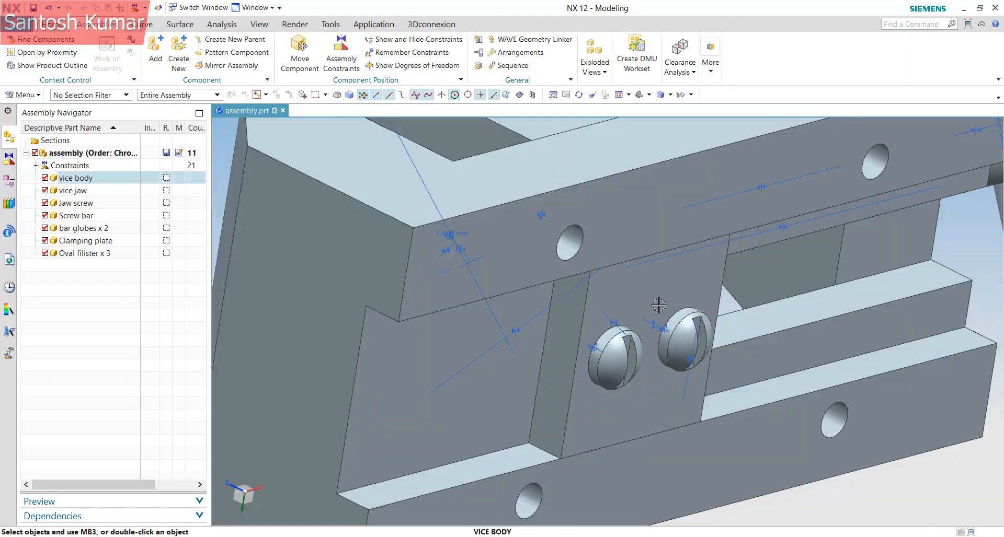
Show the clamping plate's remaining degrees of freedom
right_click(655, 311)
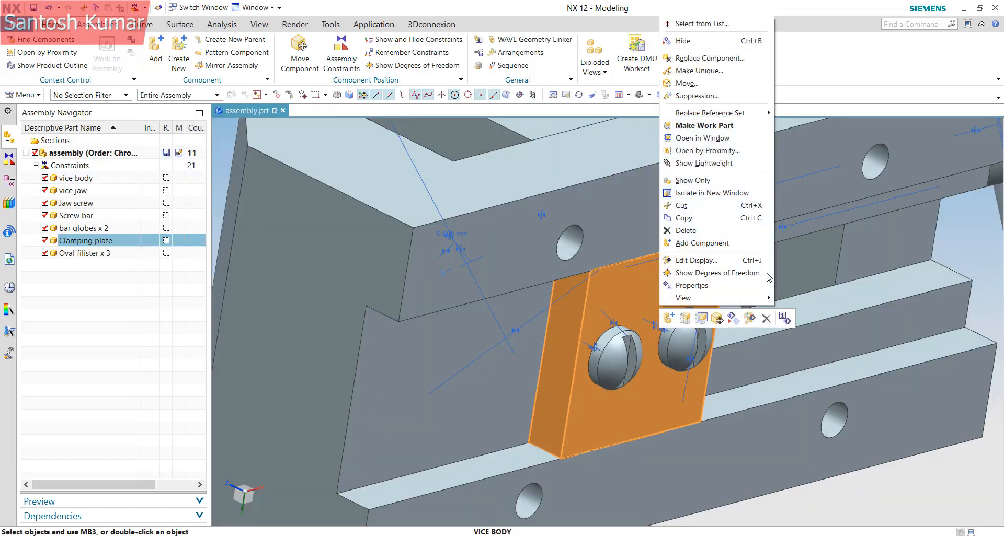
left_click(707, 271)
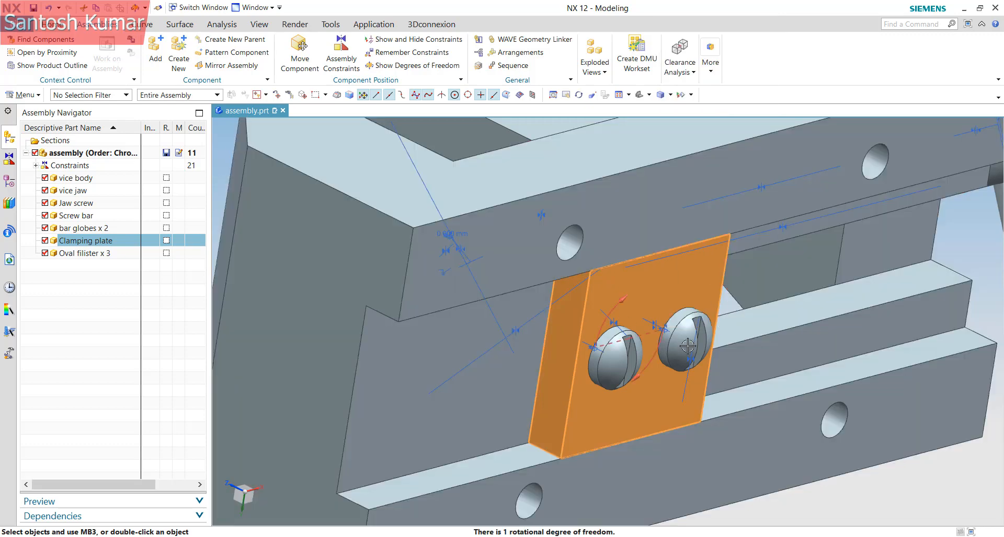
middle_click_drag(674, 316, 404, 302)
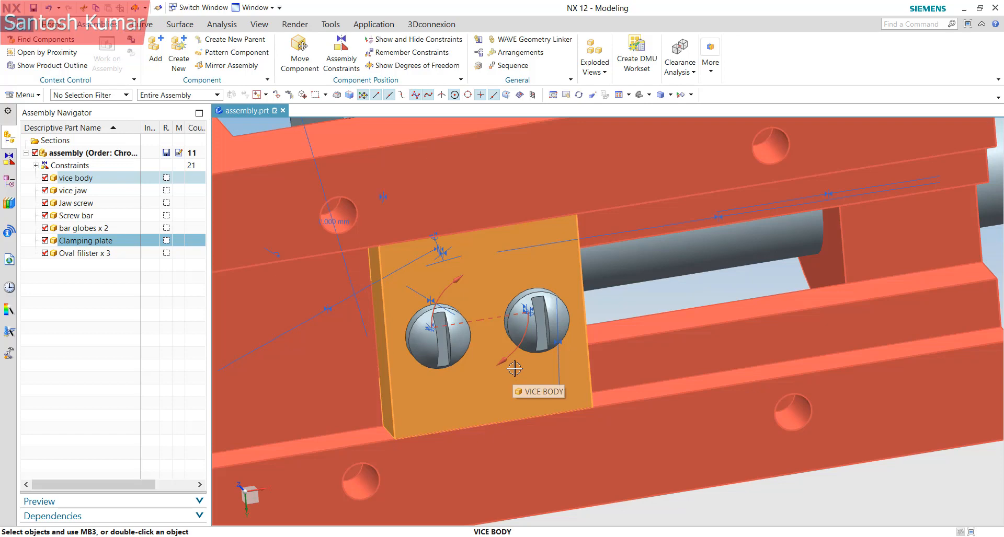
Clear the selection and orbit around the vise and screws to inspect the clamping plate
key("Escape")
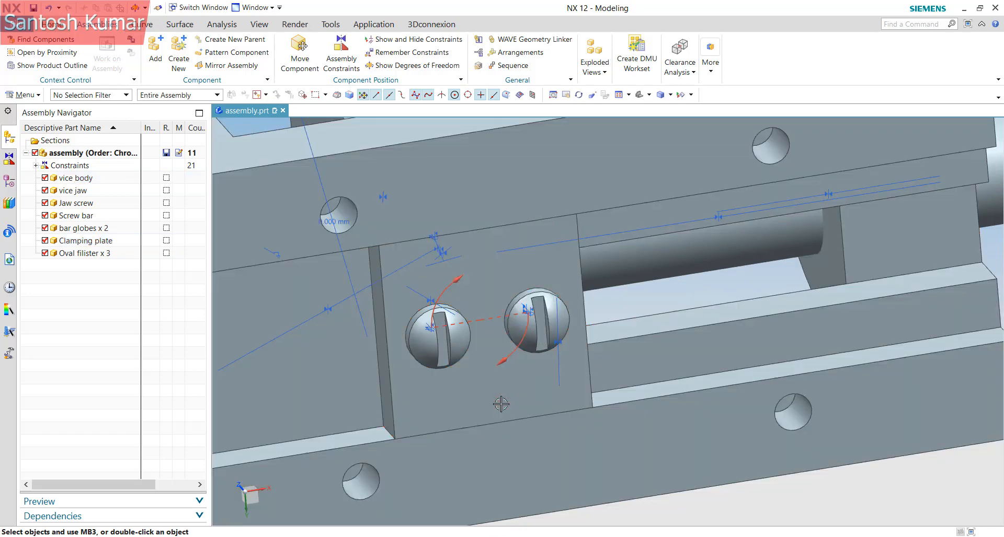
middle_click_drag(501, 404, 528, 370)
scroll(564, 365, "down", 3)
scroll(553, 283, "up", 1)
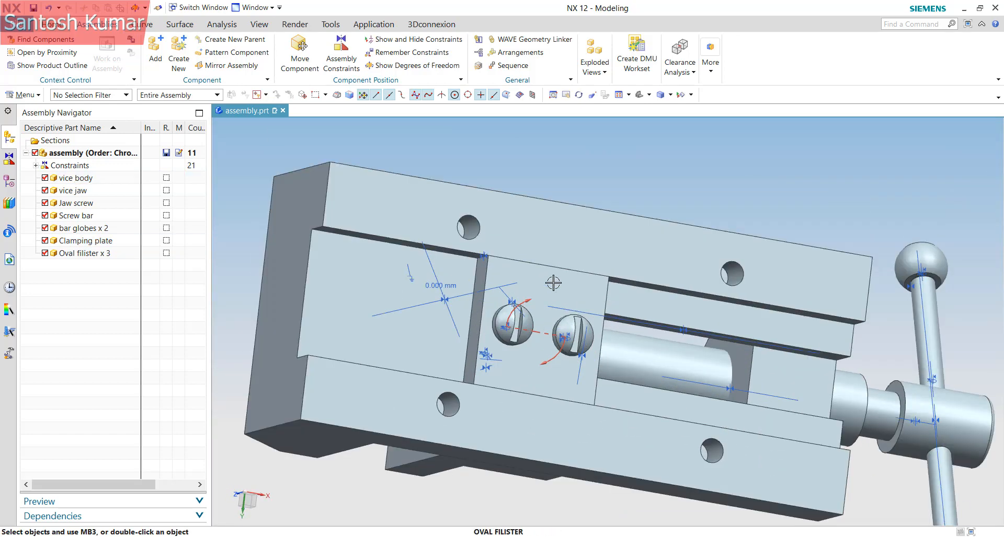
scroll(553, 282, "up", 2)
mouse_move(545, 284)
middle_mouse_down()
mouse_move(519, 294)
mouse_move(544, 300)
mouse_move(555, 277)
mouse_move(546, 280)
middle_mouse_up()
left_click(425, 214)
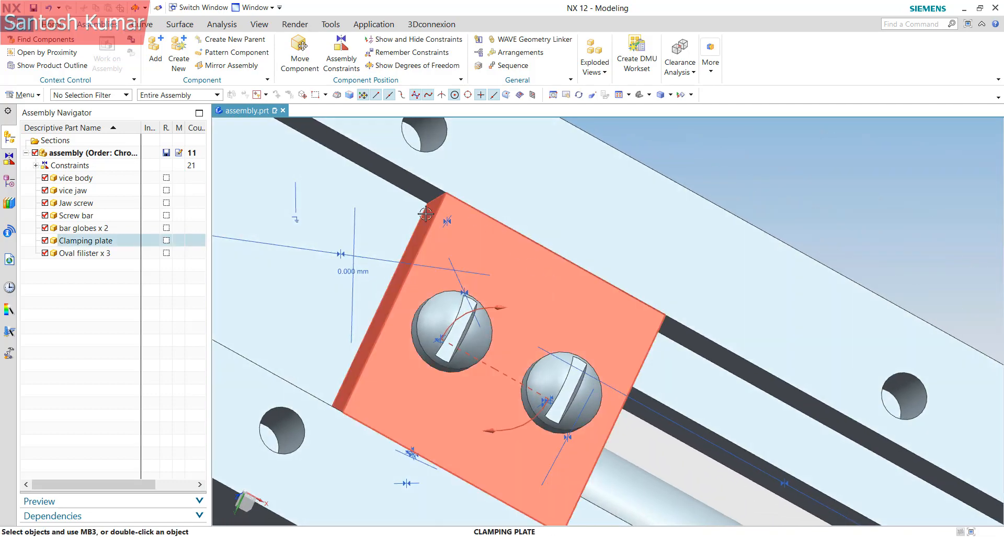
right_click(467, 230)
key("Escape")
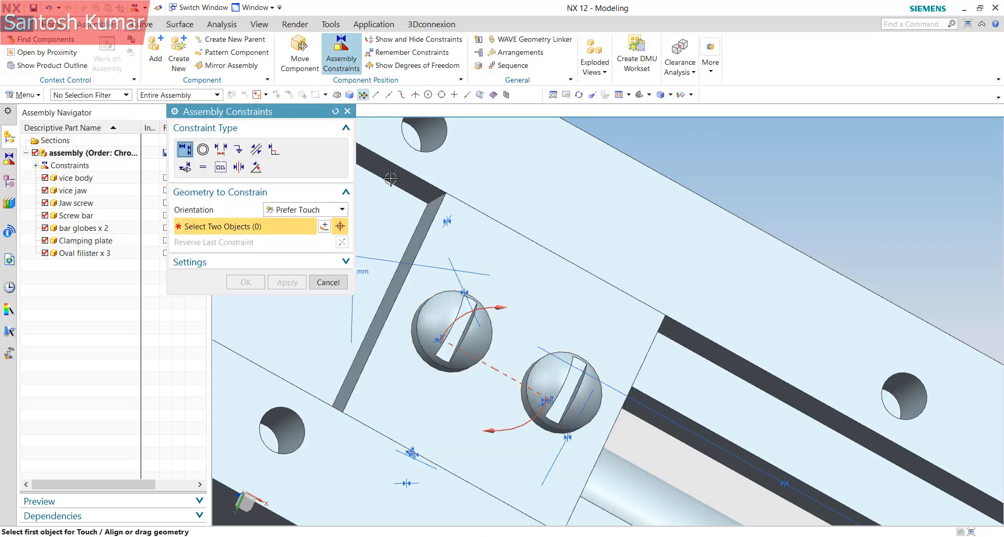
Add a strict Touch constraint between the clamping plate face and the vice body face
left_click(303, 210)
left_click(286, 235)
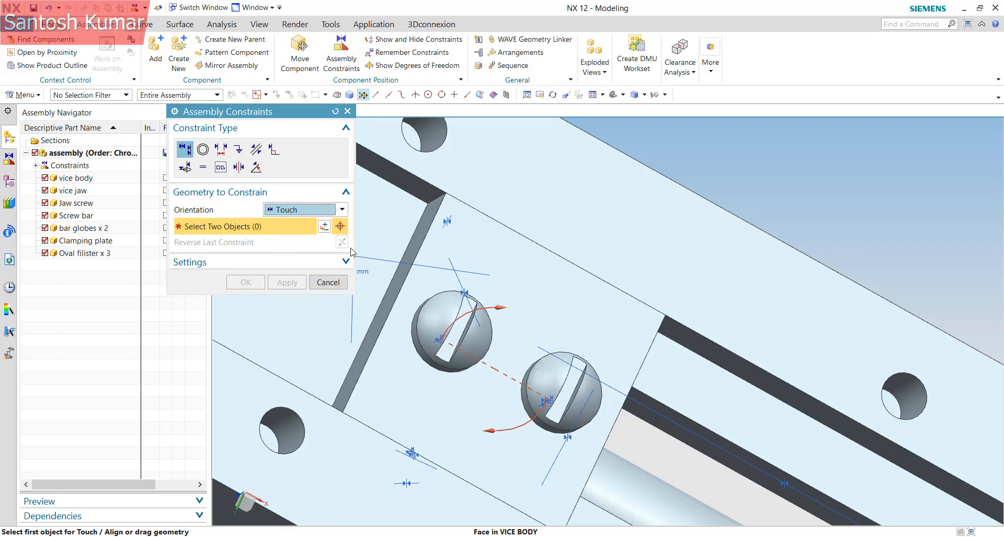
middle_click_drag(535, 273, 390, 376)
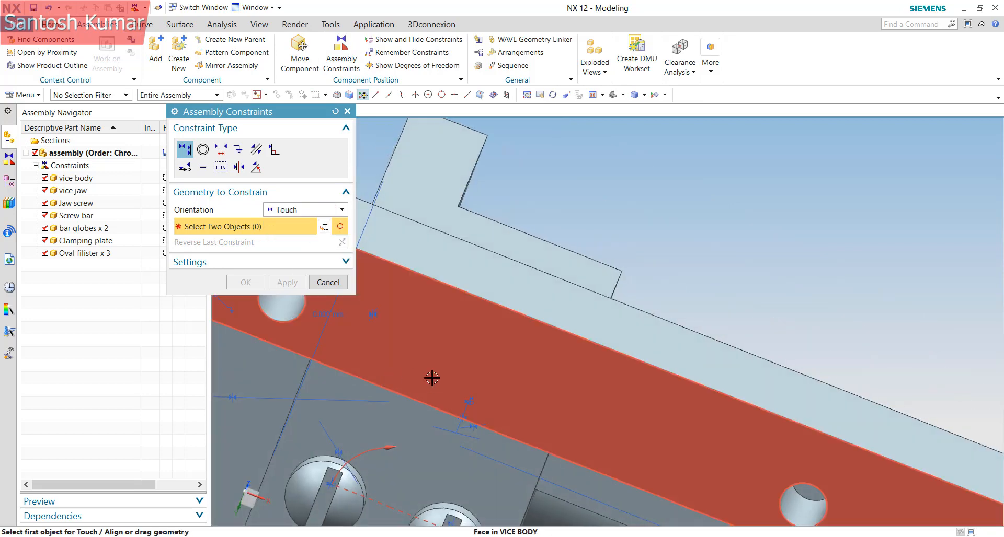
right_click(432, 377)
left_click(448, 133)
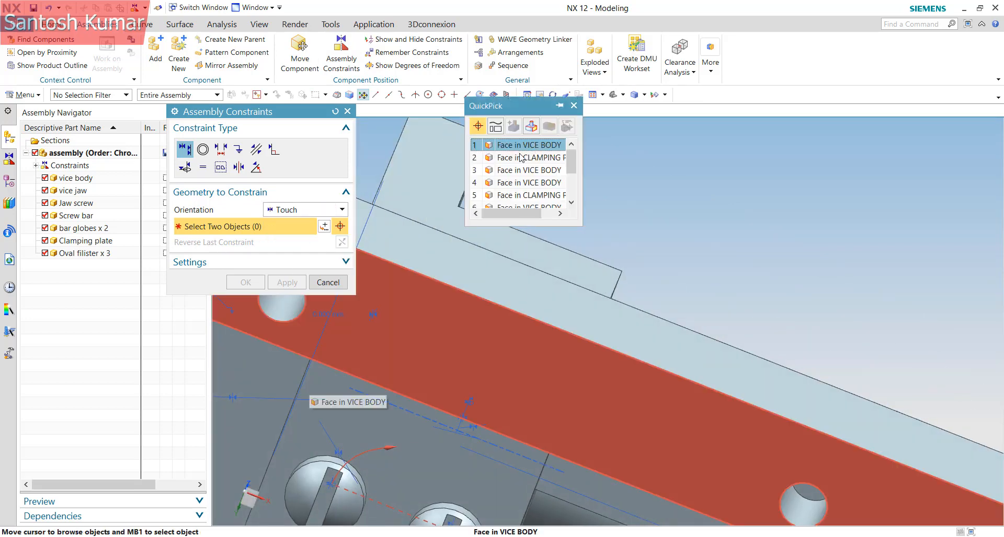
left_click(520, 158)
middle_click_drag(563, 344, 639, 305)
left_click(650, 264)
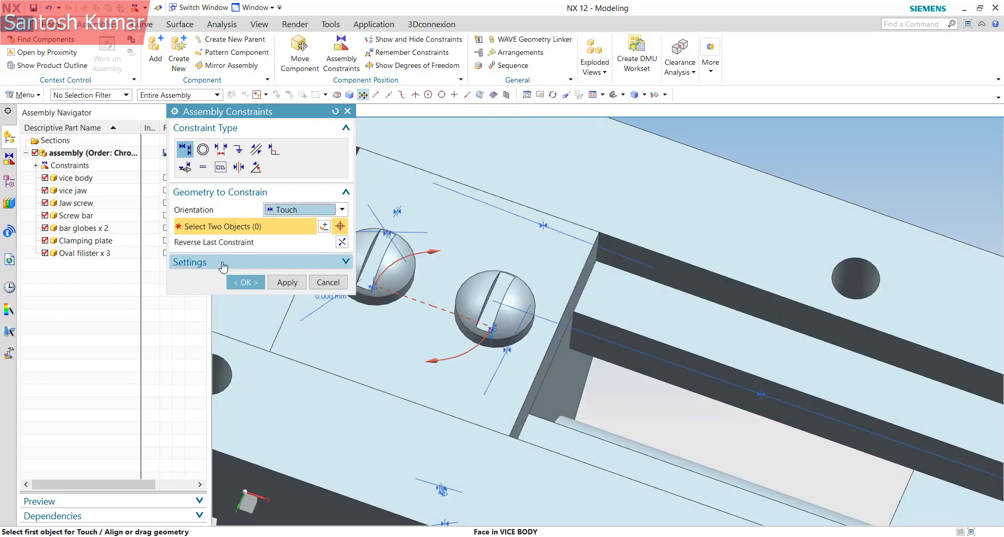
left_click(245, 283)
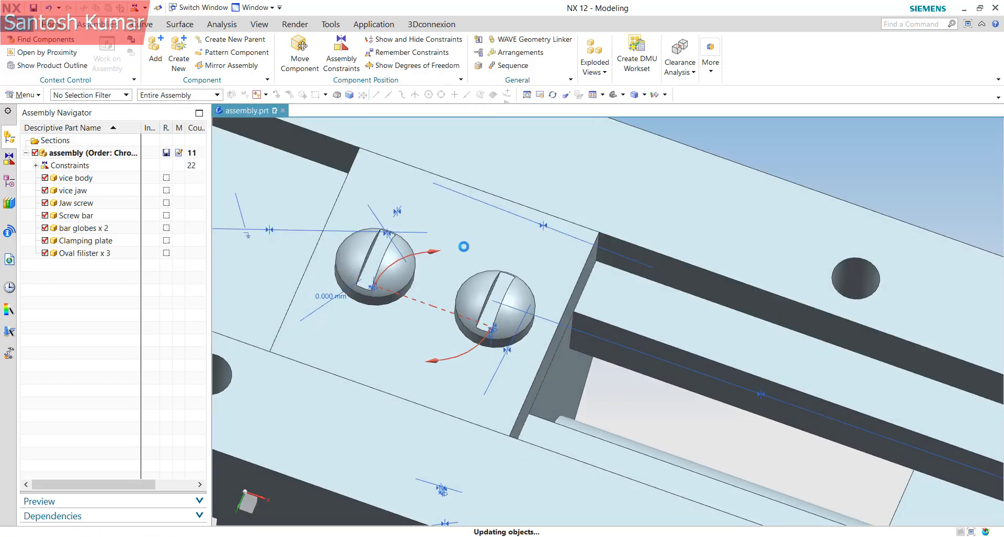
Refresh the display and confirm the clamping plate has no remaining degrees of freedom
right_click(786, 146)
left_click(787, 227)
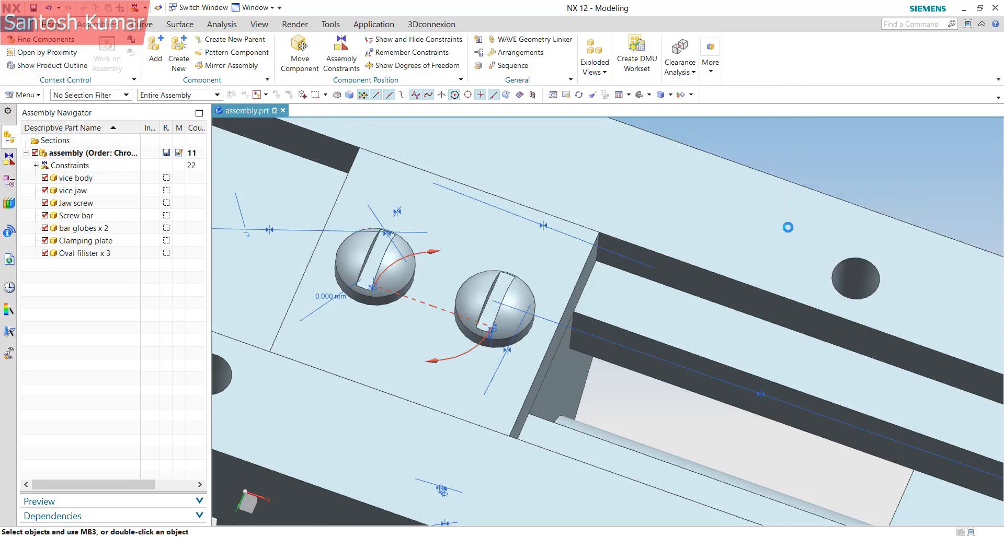
right_click(450, 226)
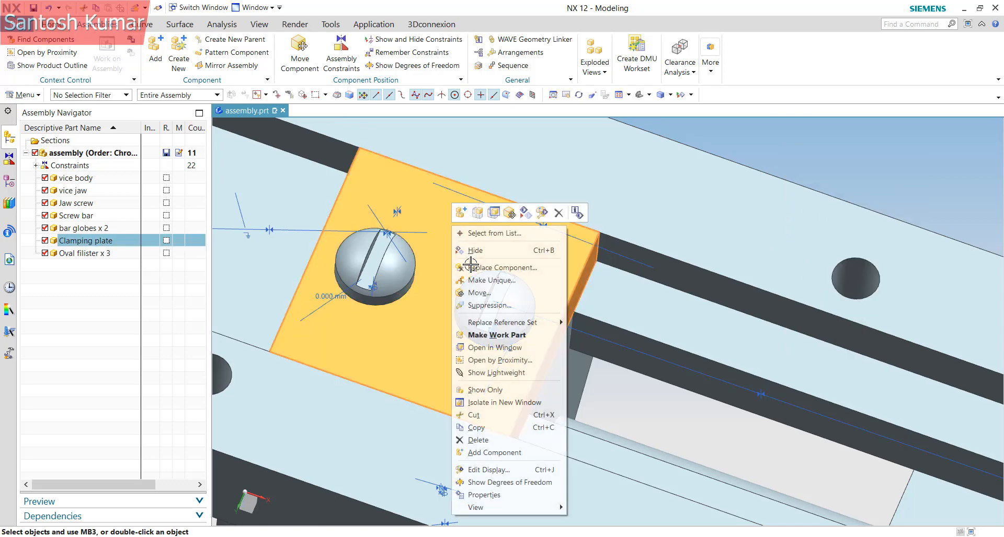
left_click(489, 477)
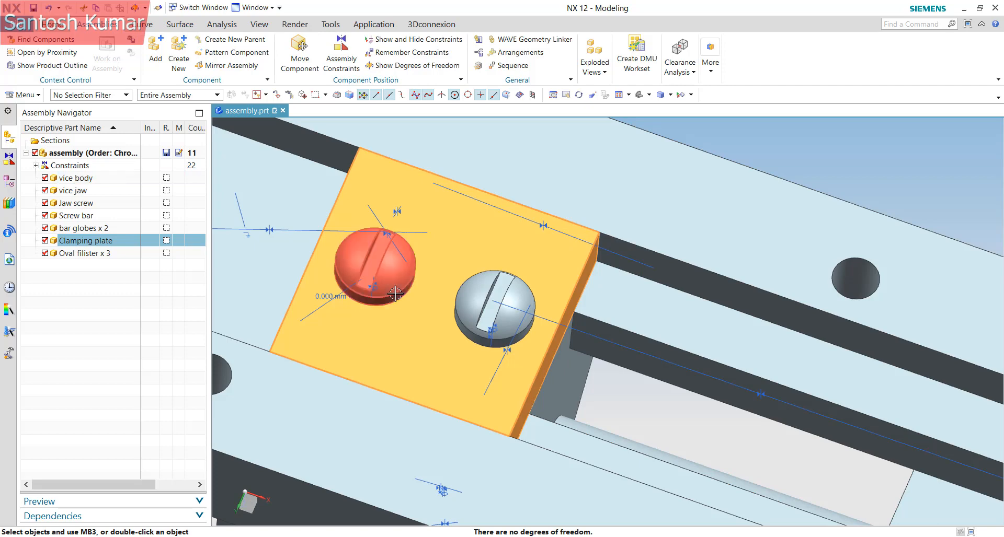
scroll(440, 274, "down", 7)
middle_click_drag(459, 309, 441, 376)
scroll(462, 289, "down", 4)
scroll(440, 334, "up", 2)
middle_click_drag(473, 349, 365, 325)
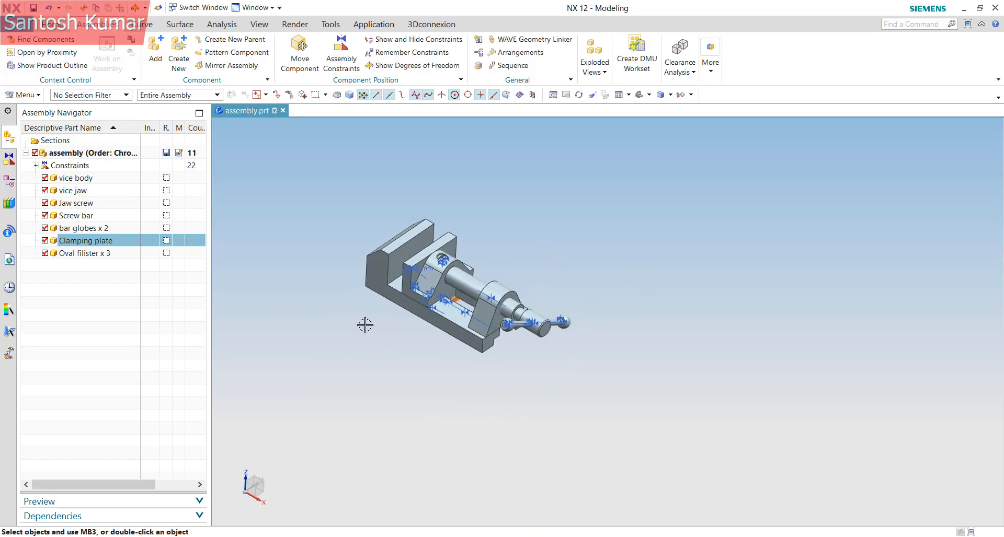
Widen the Assembly Navigator panel to reveal more columns
left_click_drag(212, 213, 370, 234)
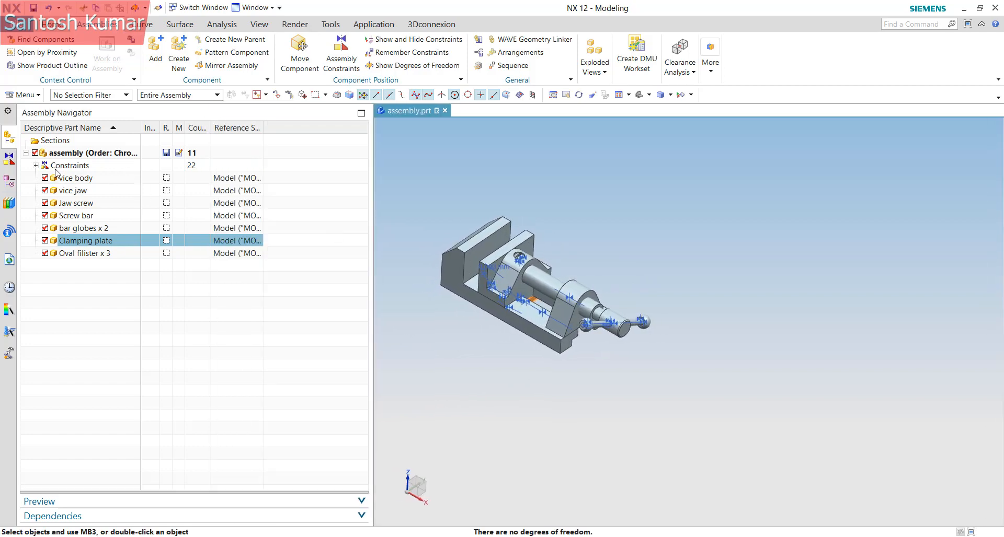
scroll(480, 270, "up", 3)
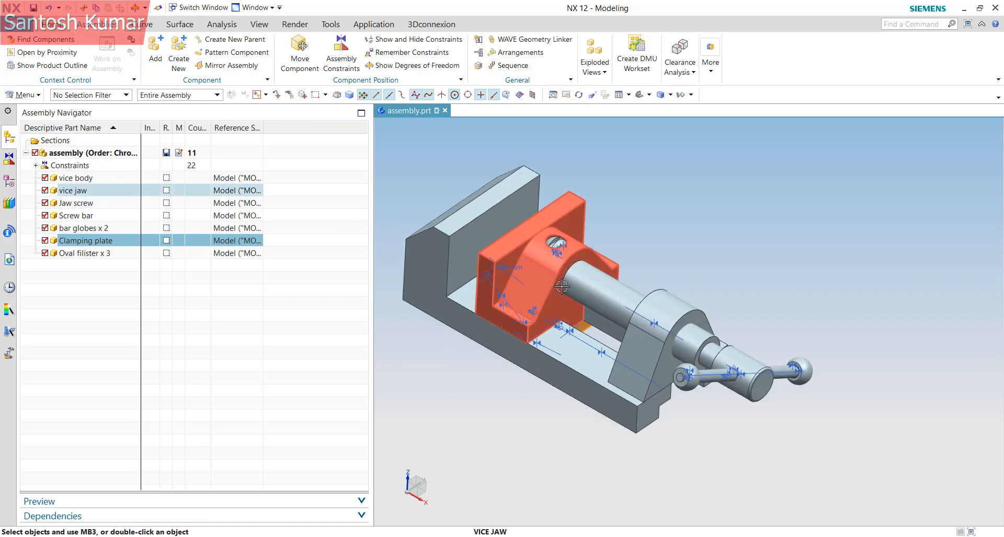
scroll(503, 282, "down", 3)
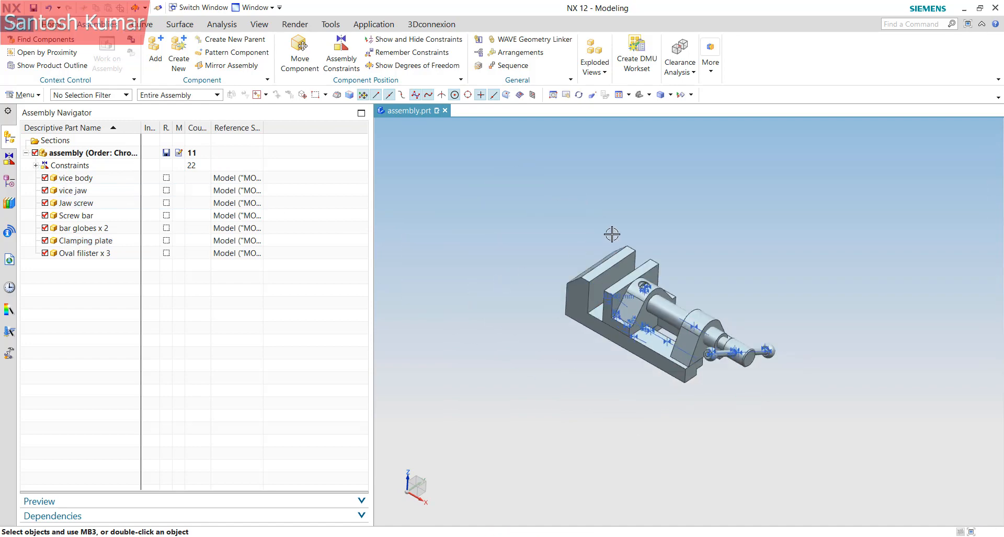
scroll(633, 236, "up", 5)
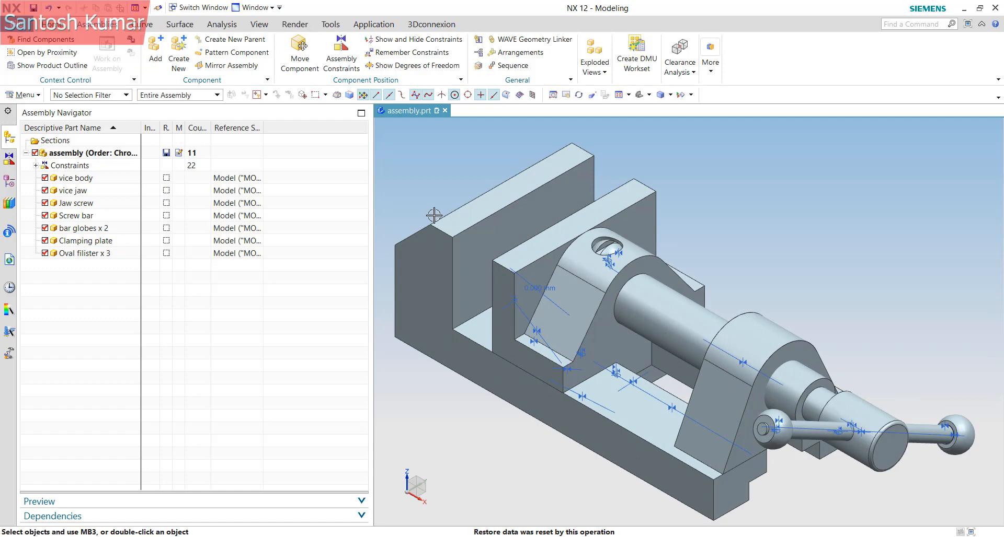
Turn on the Position column in the navigator's column configuration and widen it until its header reads
right_click(290, 129)
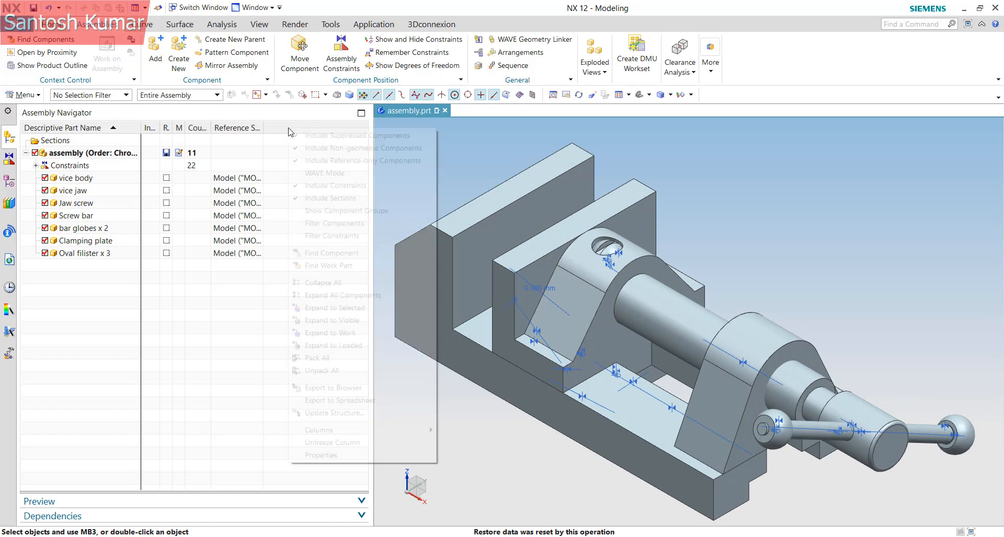
mouse_move(392, 431)
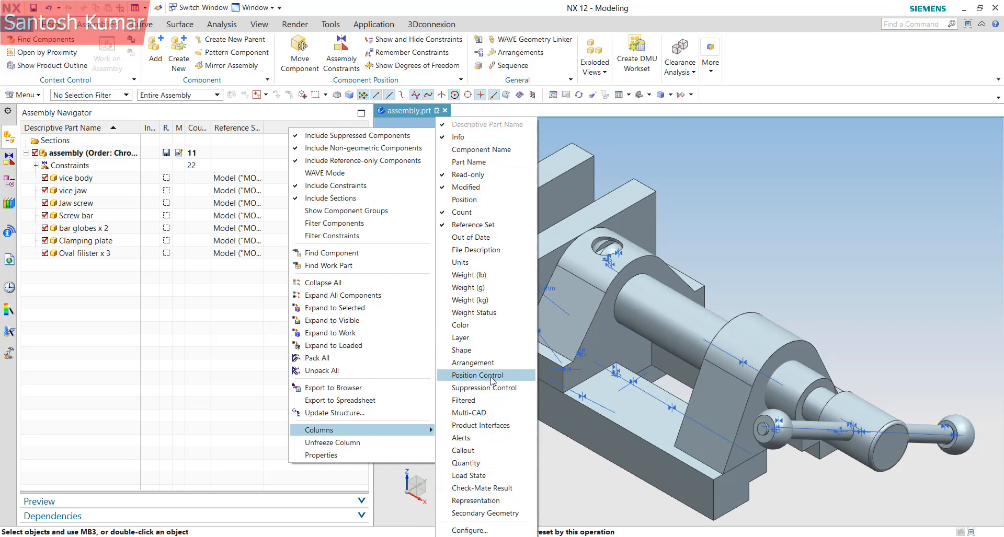
left_click(475, 531)
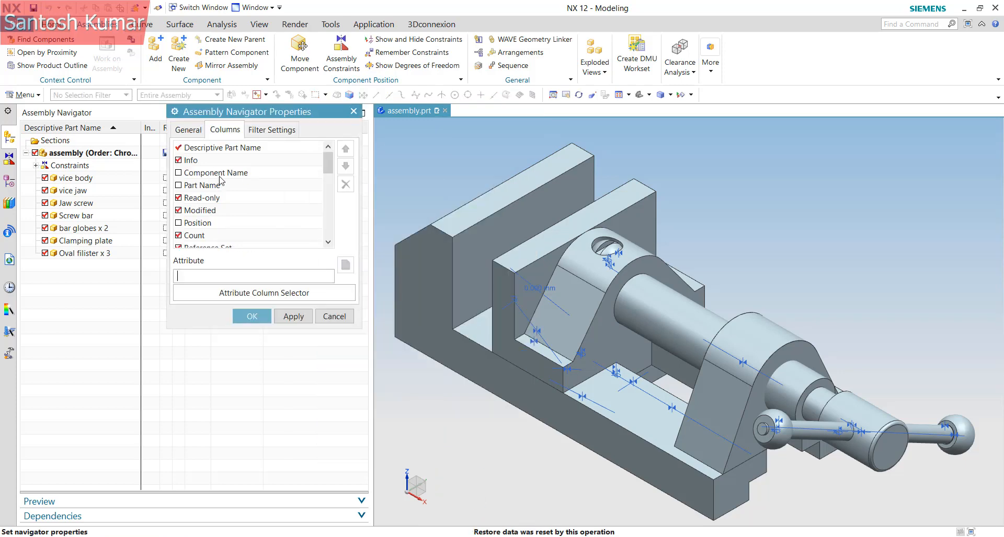
scroll(214, 234, "down", 2)
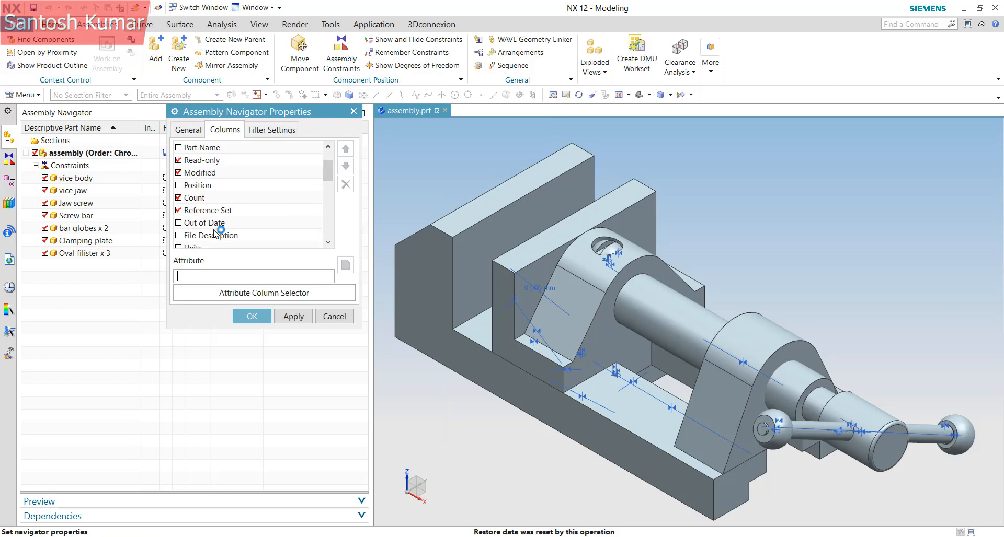
left_click(204, 186)
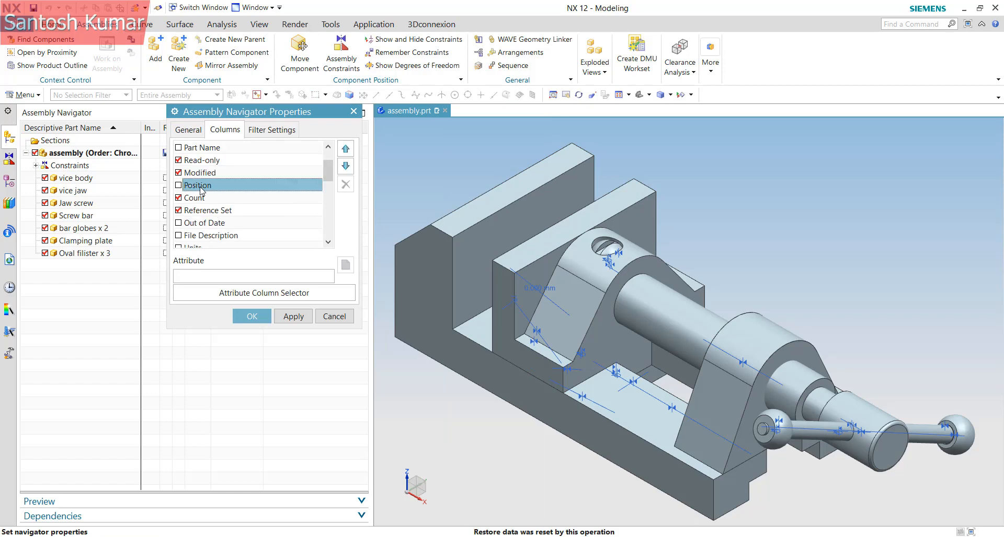
left_click(252, 317)
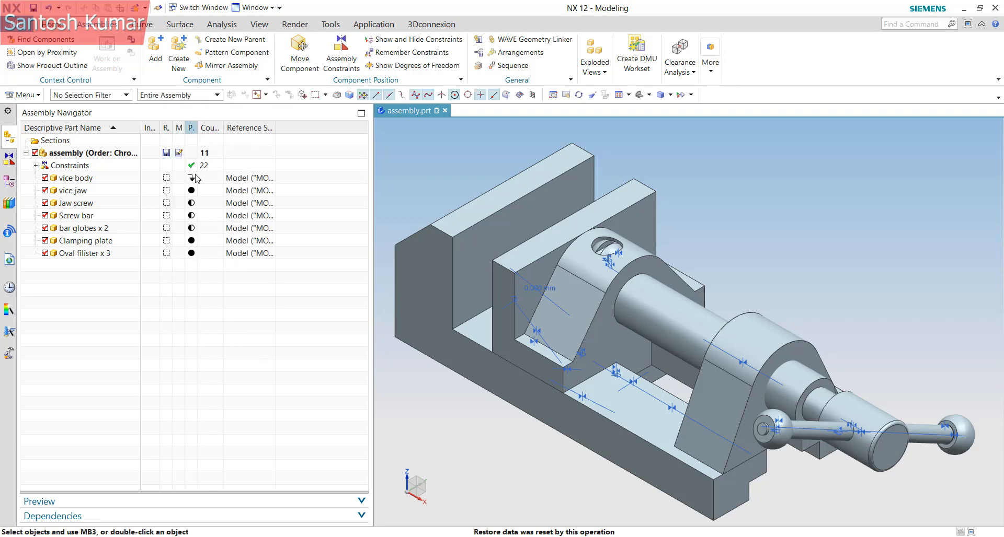
left_click_drag(198, 128, 215, 128)
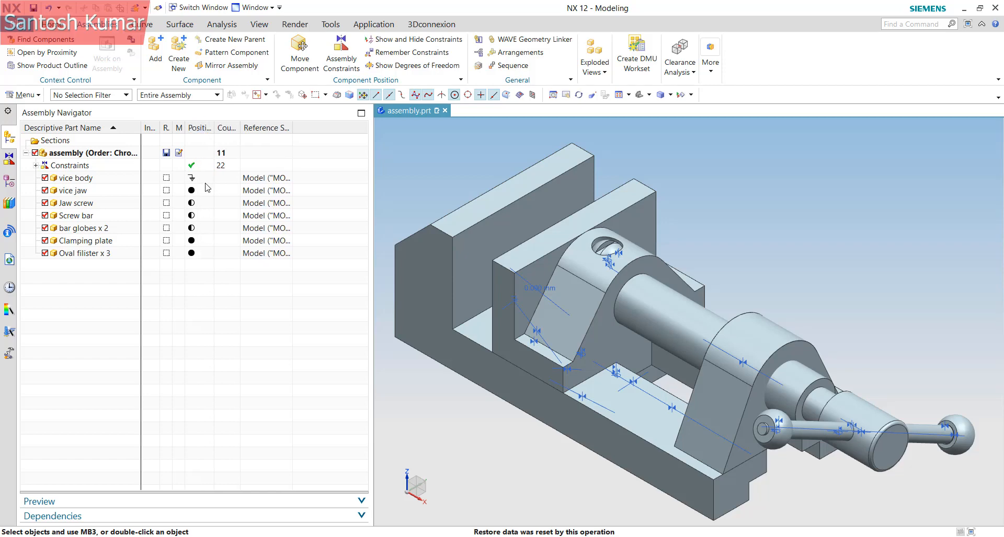
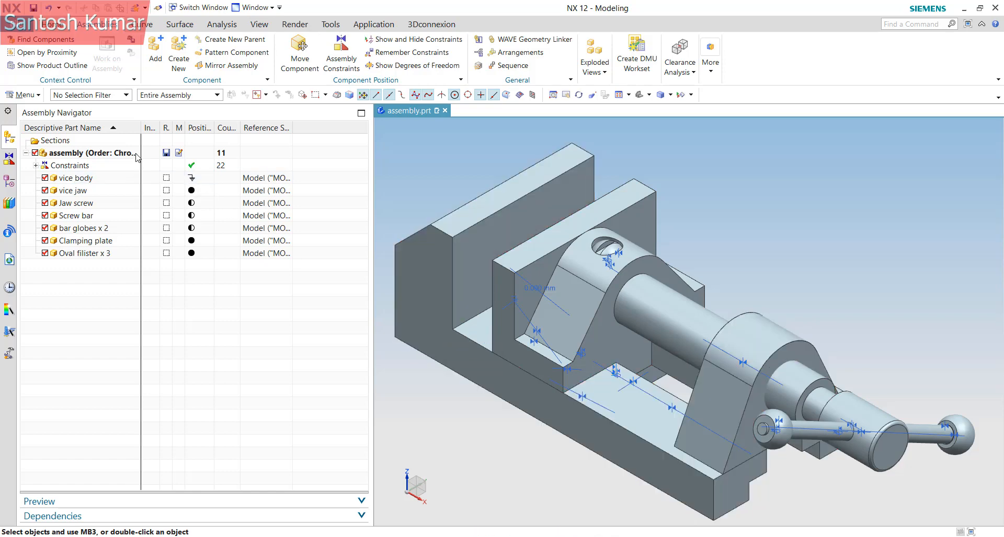
Show the jaw screw's remaining degrees of freedom, then clear the display
mouse_move(189, 196)
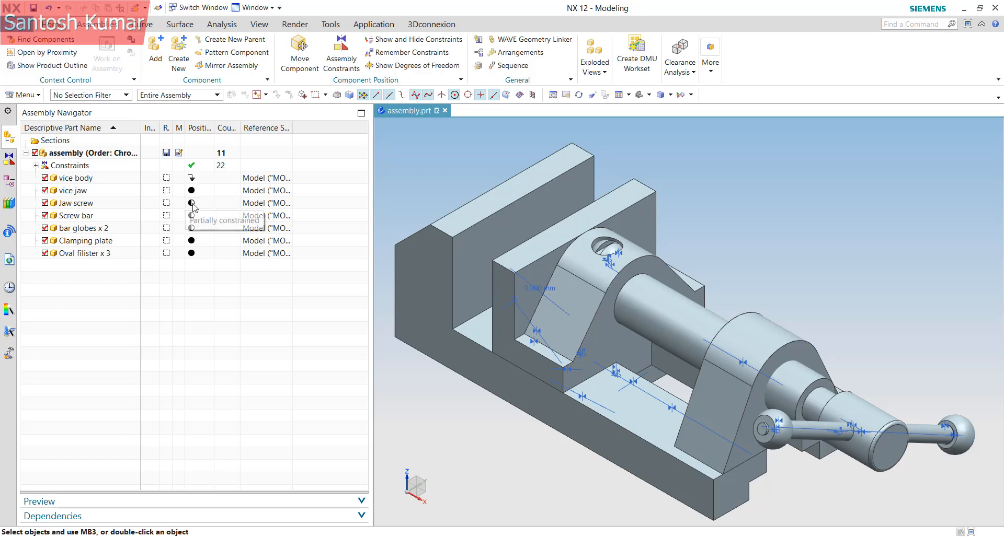
mouse_move(192, 218)
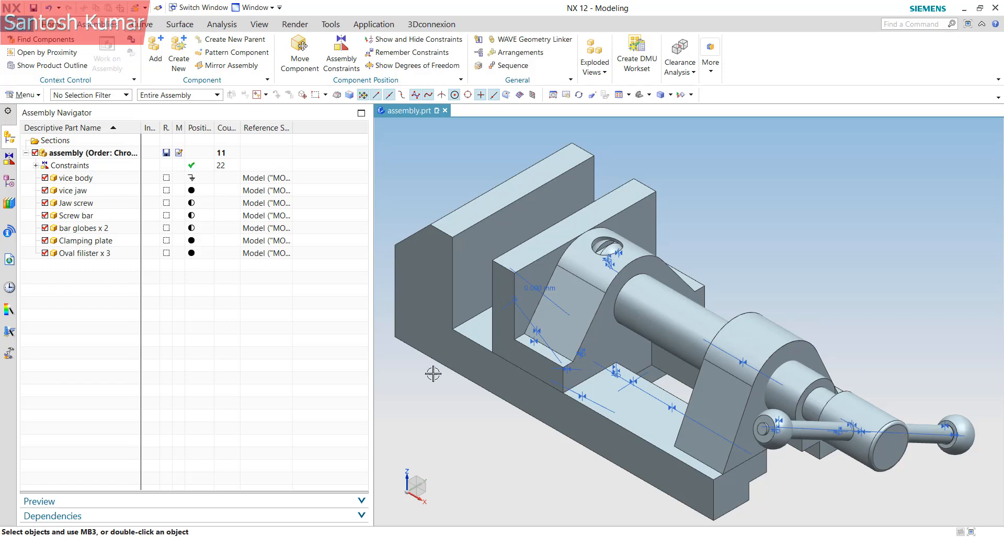
left_click(78, 203)
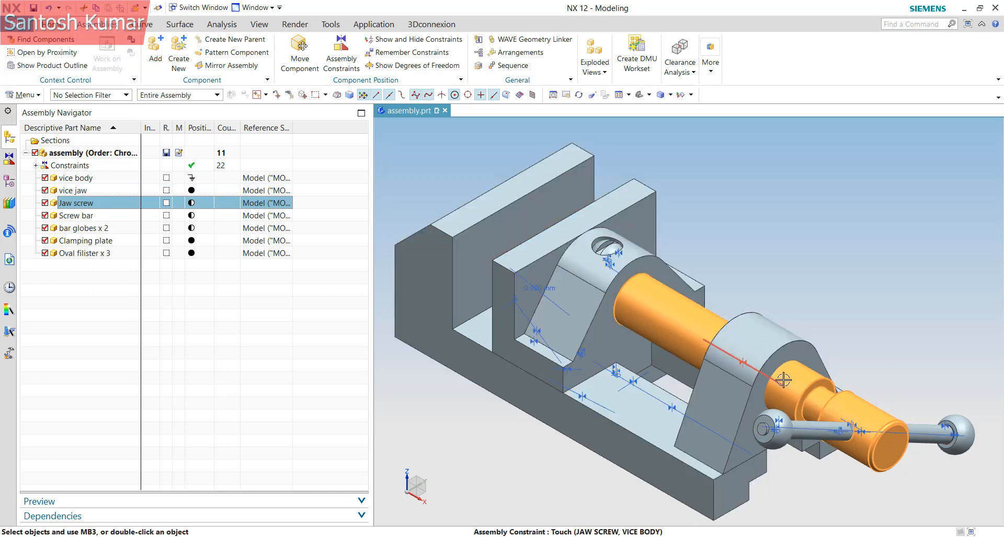
right_click(841, 385)
left_click(889, 353)
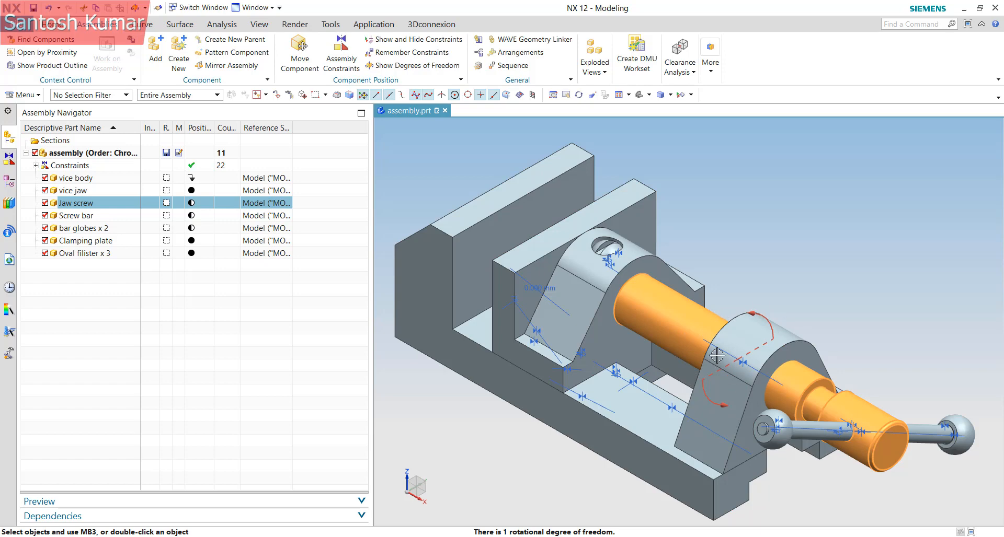
key("Escape")
Start rotating the jaw screw about its axis, then discard the unapplied move
left_click(178, 204)
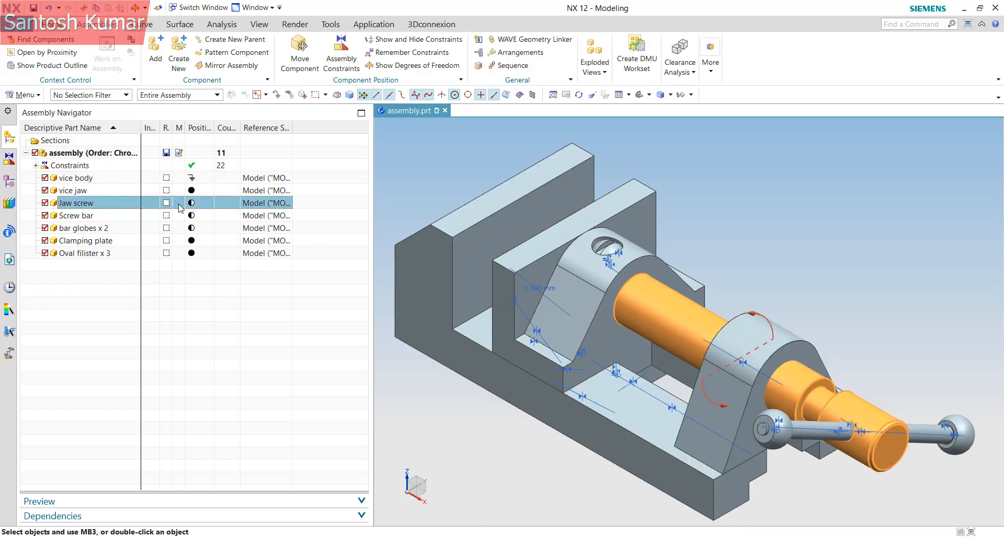
right_click(672, 322)
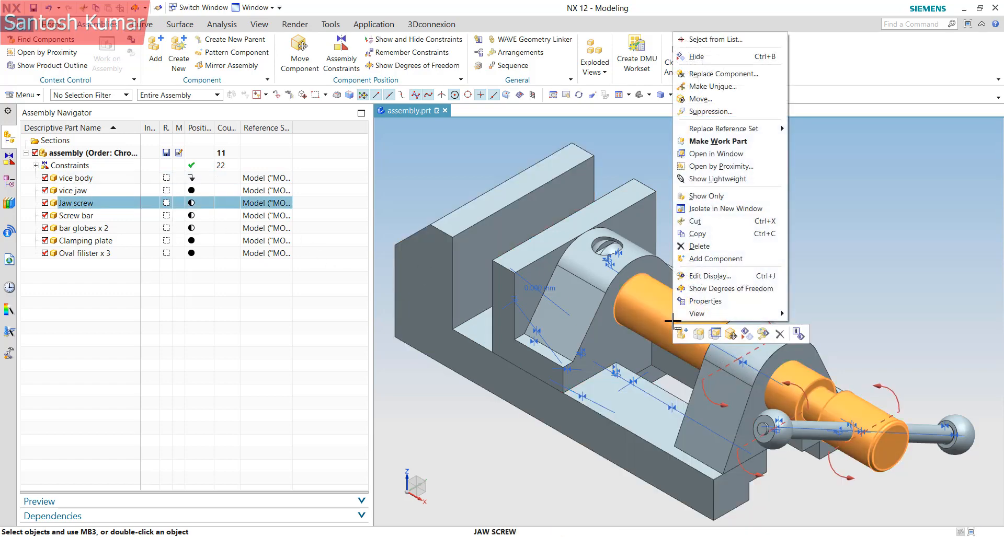
left_click(700, 99)
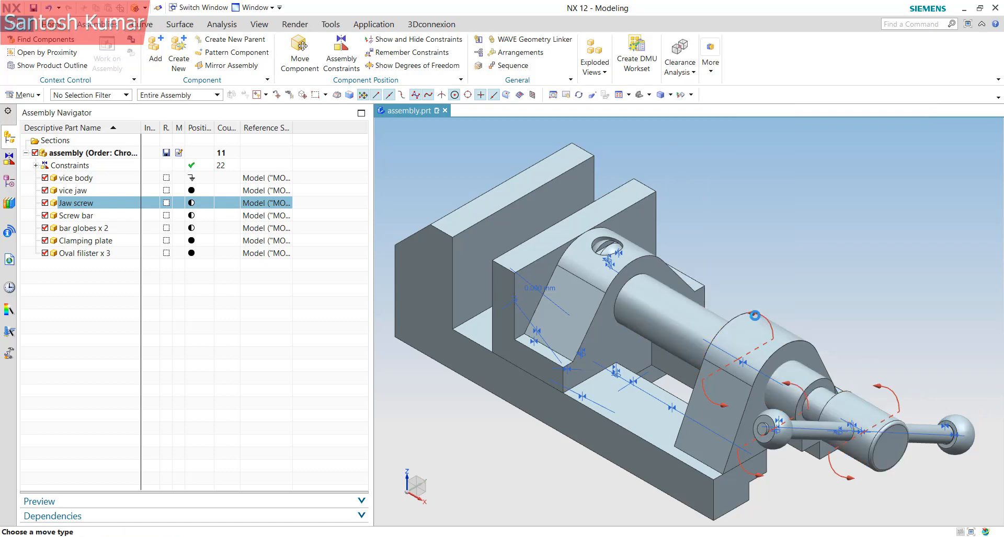
scroll(601, 241, "down", 3)
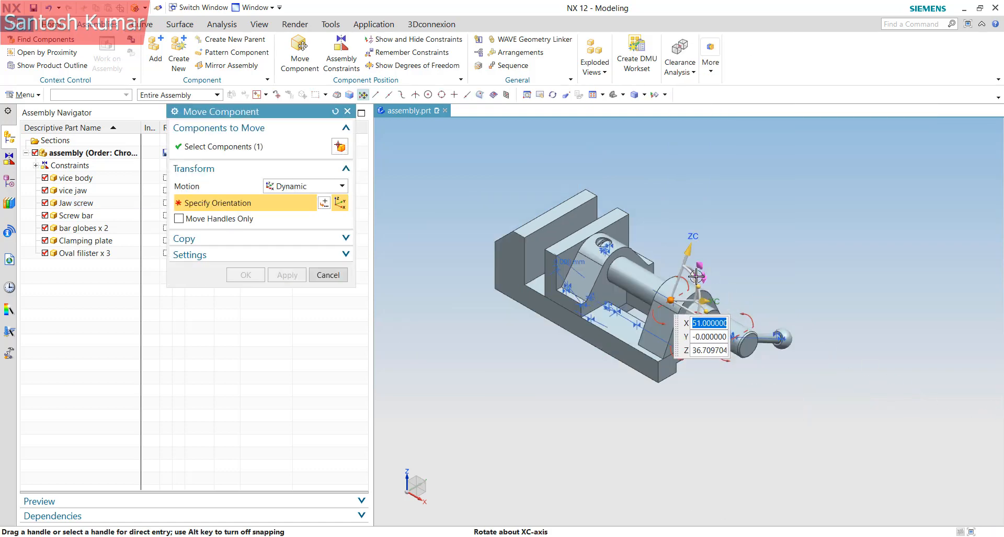
mouse_move(696, 276)
left_mouse_down()
mouse_move(941, 220)
mouse_move(826, 303)
mouse_move(753, 335)
mouse_move(657, 309)
mouse_move(693, 309)
mouse_move(679, 303)
mouse_move(706, 280)
mouse_move(712, 399)
mouse_move(667, 385)
mouse_move(678, 294)
mouse_move(659, 309)
mouse_move(667, 335)
mouse_move(703, 283)
mouse_move(737, 319)
mouse_move(656, 334)
mouse_move(686, 267)
left_mouse_up()
left_click(330, 278)
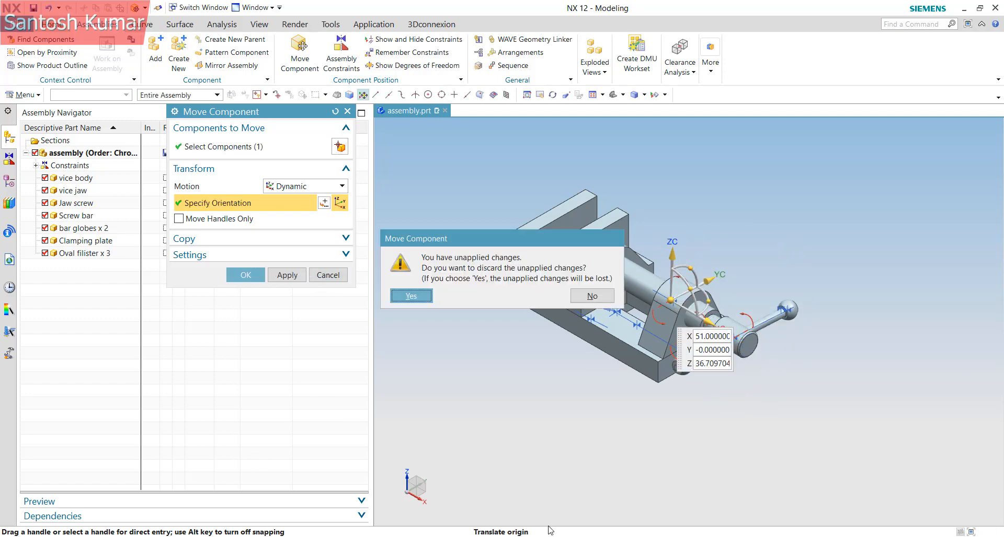
left_click(411, 296)
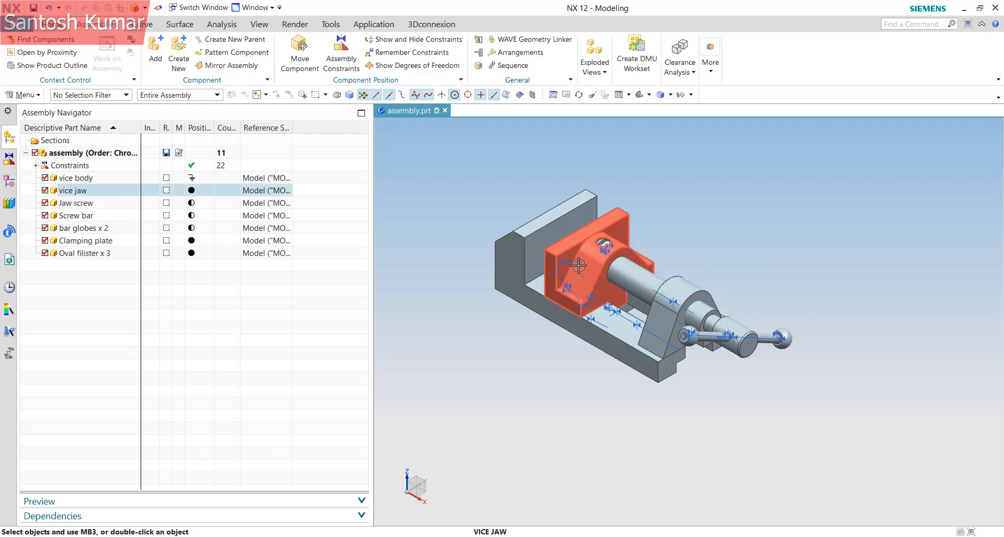
Edit the VICE JAW distance constraint, trying 50, 40 and 30 mm
middle_click_drag(572, 259, 627, 291)
scroll(554, 299, "up", 1)
left_click(35, 166)
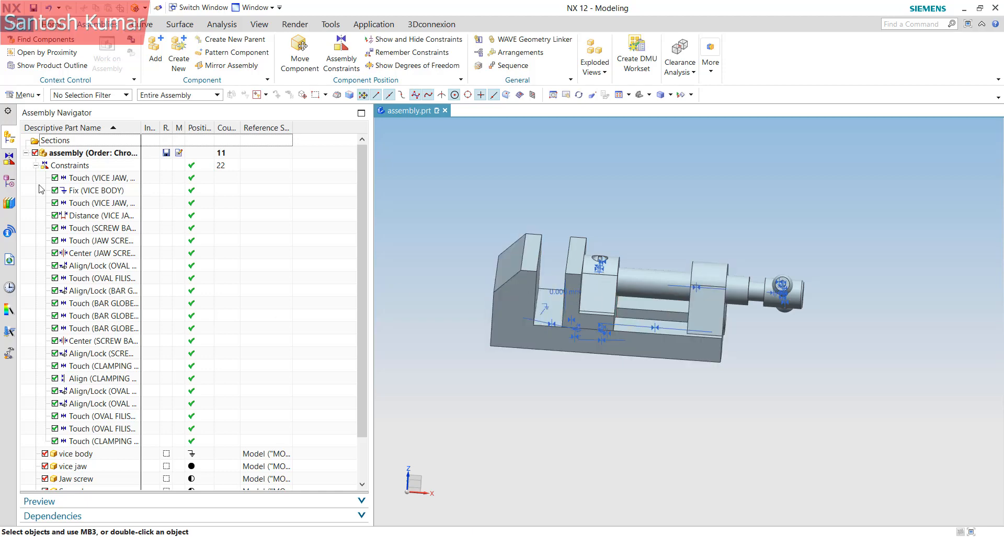
left_click(82, 220)
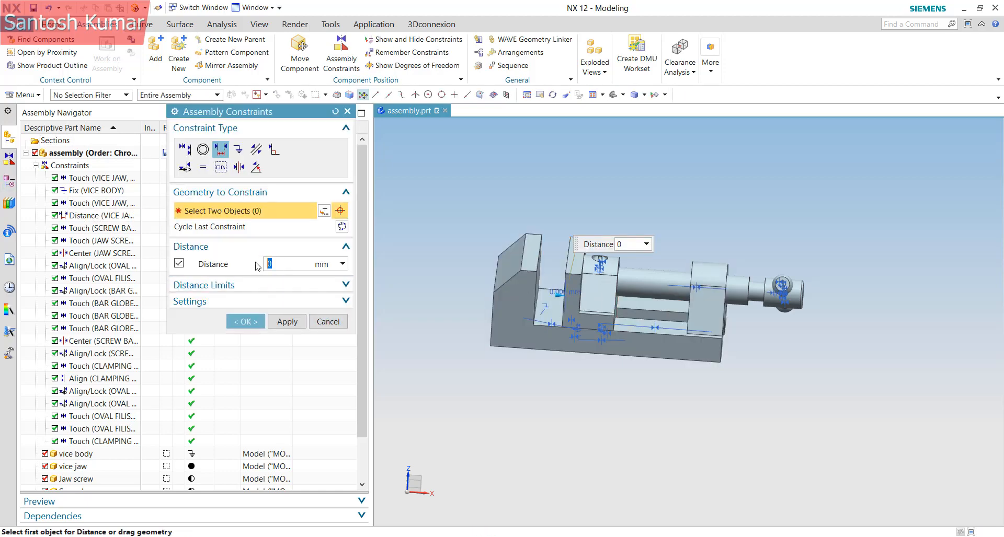
key("Return")
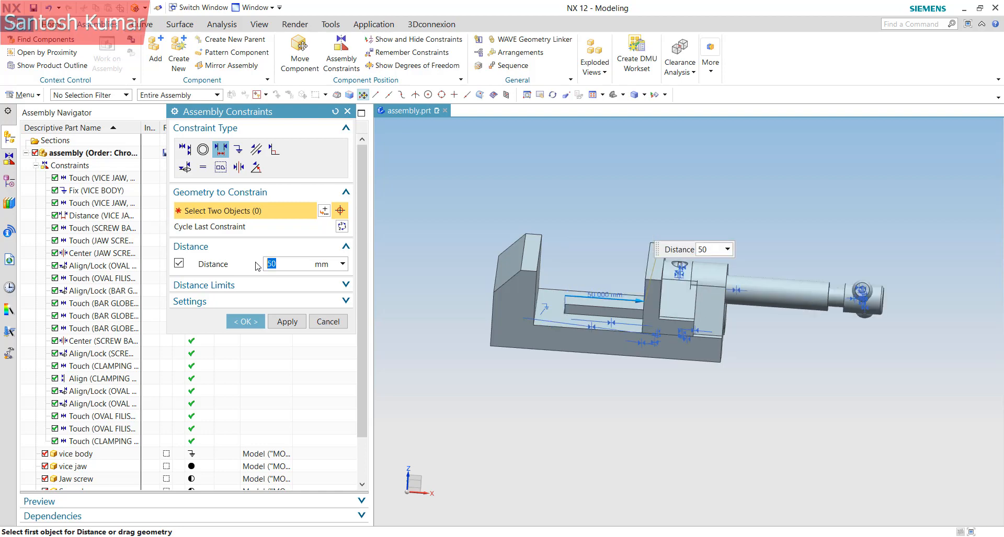
key("Return")
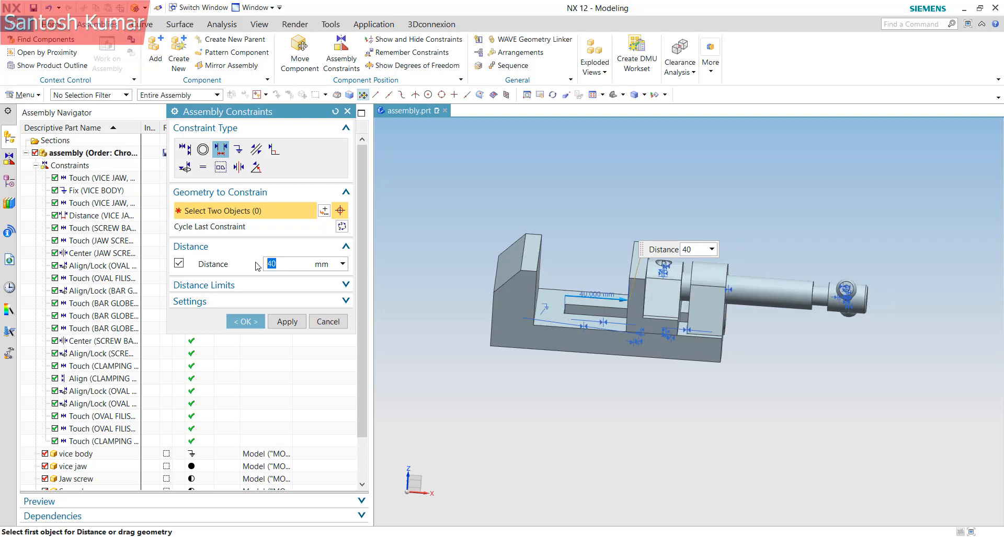
key("Return")
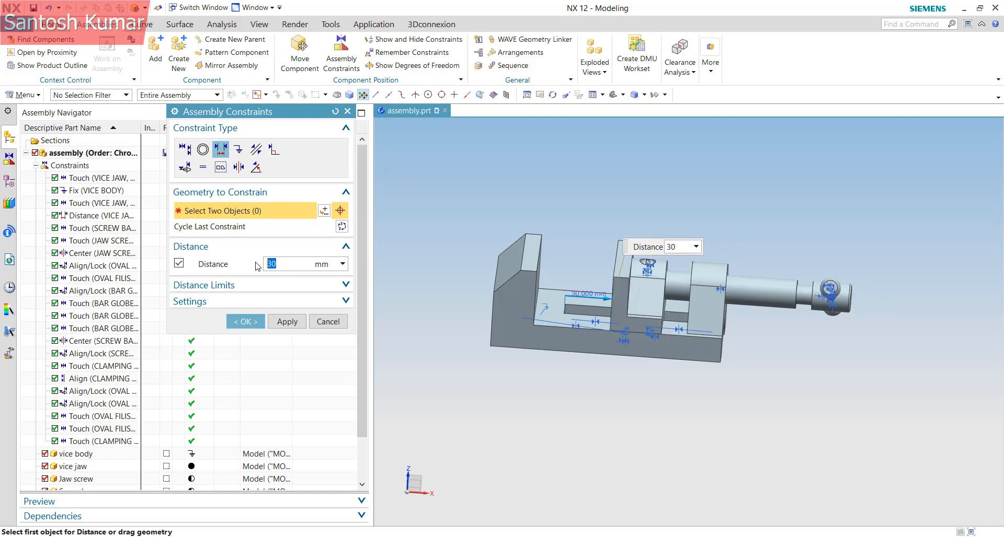
Try a 20 mm jaw distance, then set it back to 0 and confirm
middle_click_drag(725, 308, 488, 333)
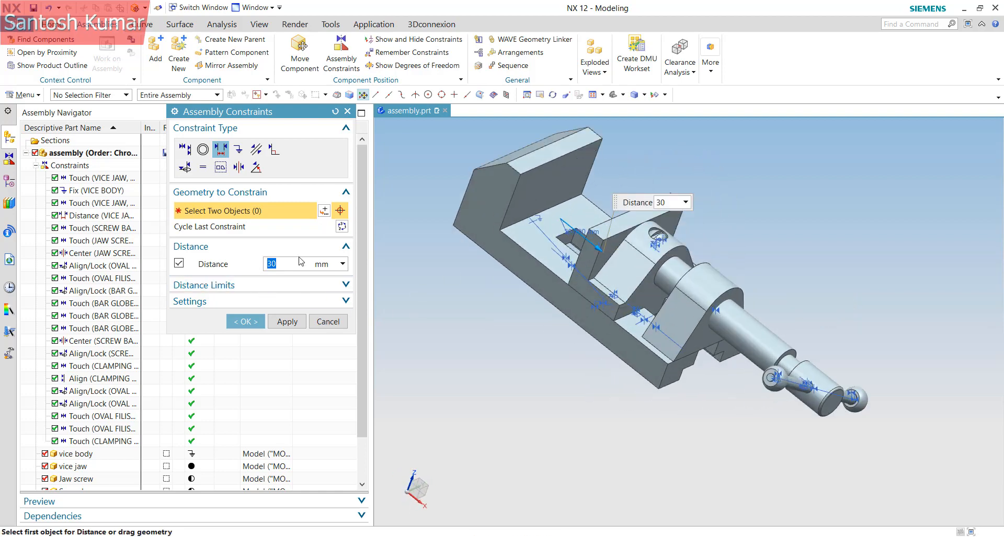
type("20")
key("Return")
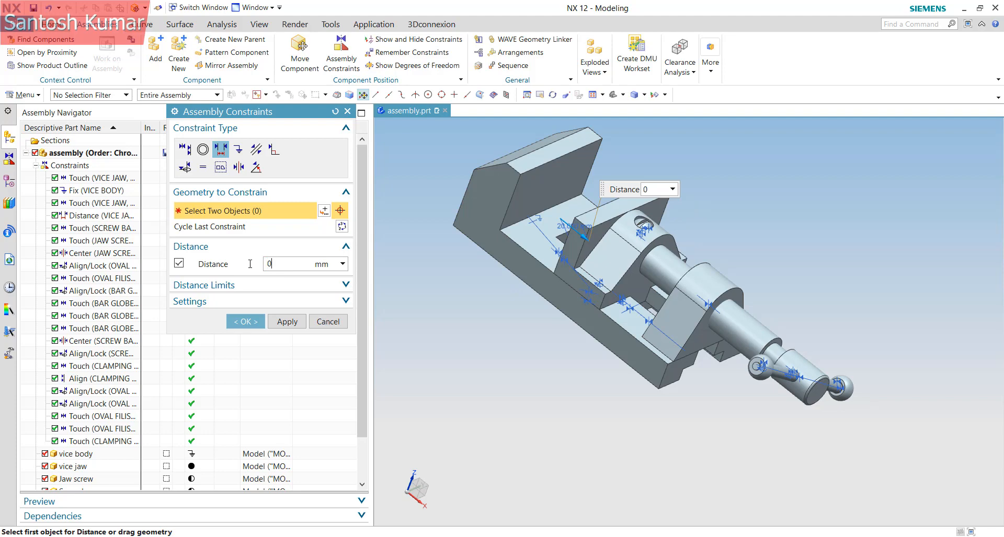
key("Return")
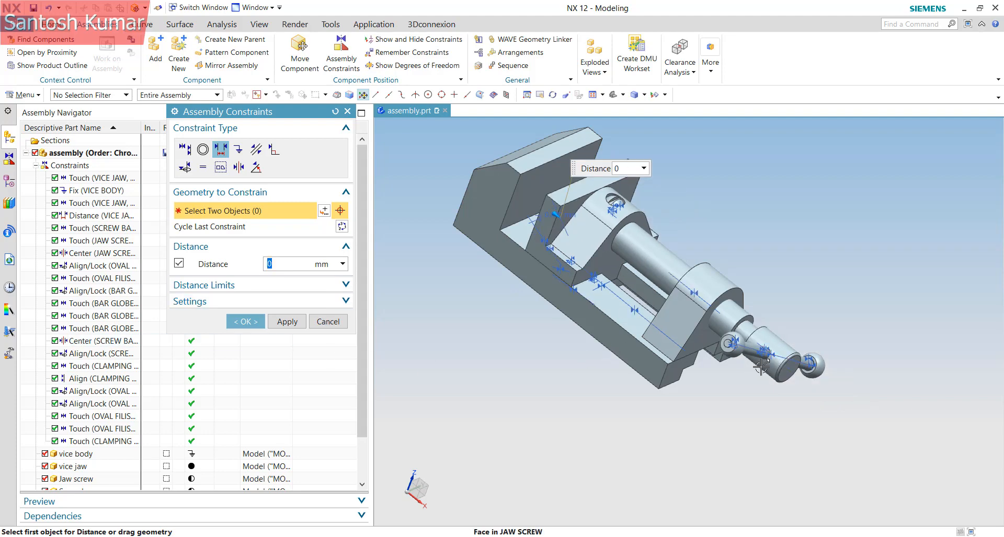
middle_click_drag(624, 333, 669, 350)
left_click(248, 324)
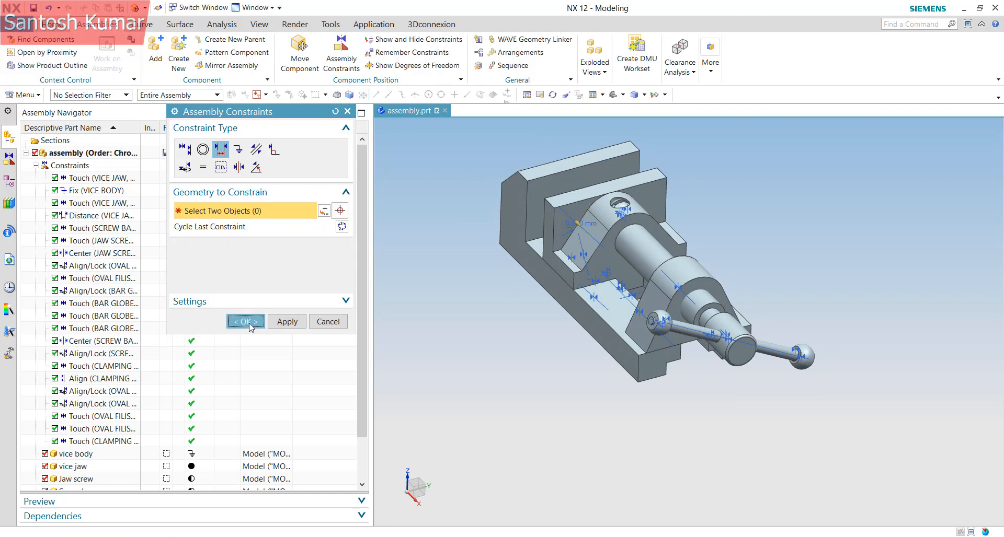
right_click(736, 332)
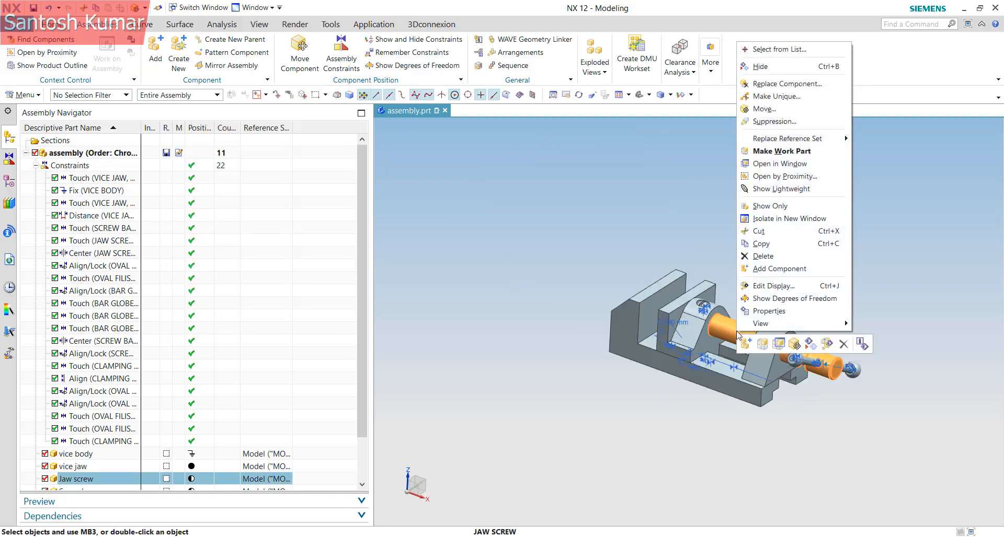
Move the jaw screw by rotating it 20° about its axis
left_click(776, 110)
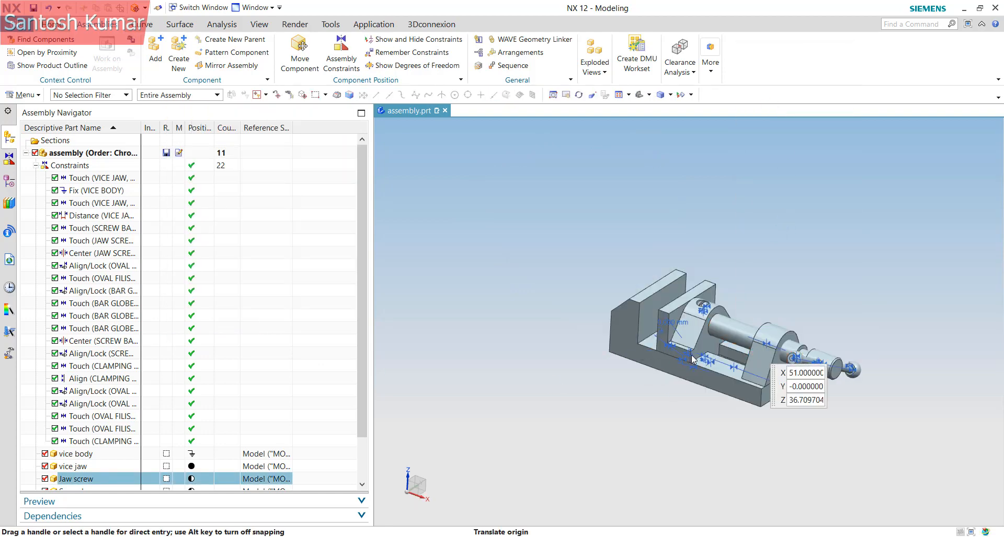
left_click_drag(784, 322, 836, 296)
left_click(245, 275)
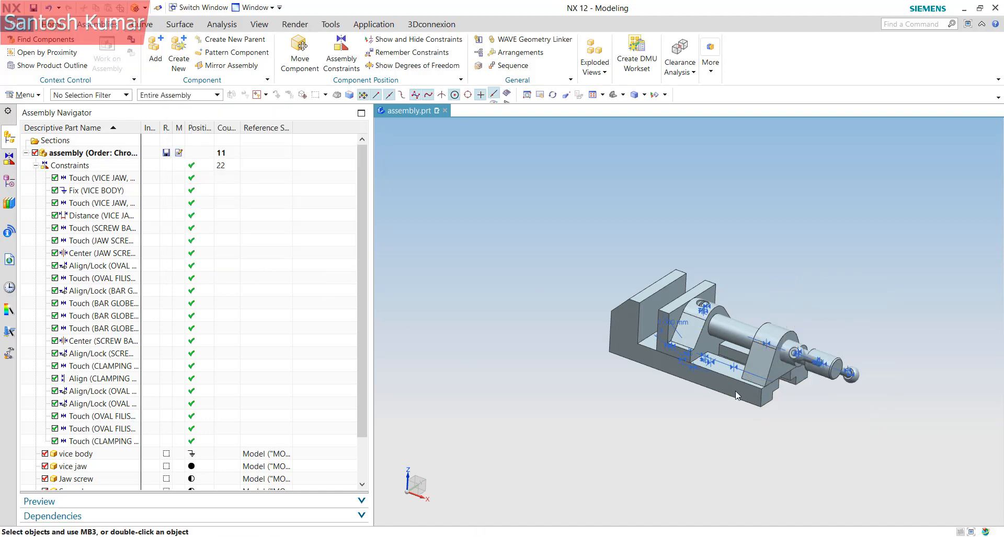
key("ctrl+f")
Collapse the constraint list and hide constraint symbols in the graphics window
left_click(36, 165)
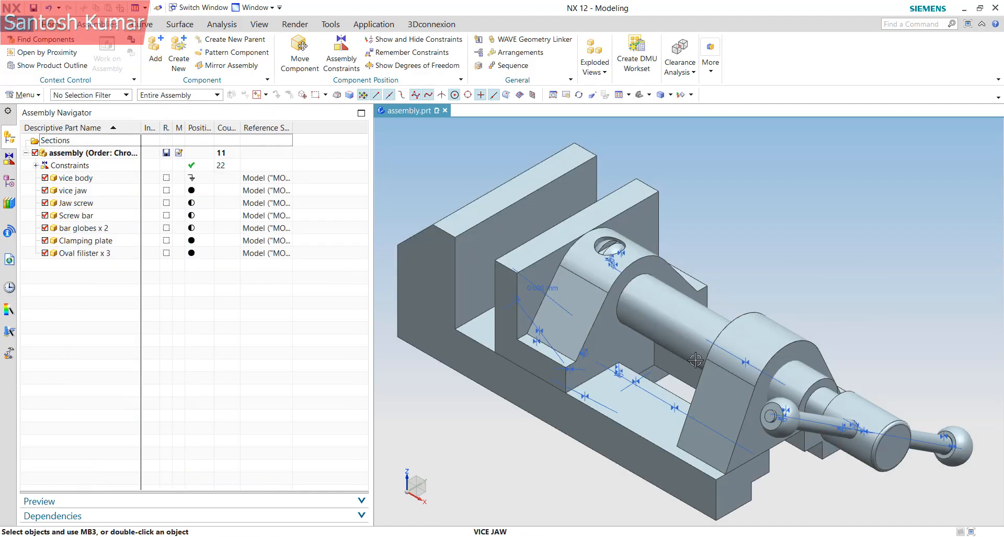
right_click(65, 168)
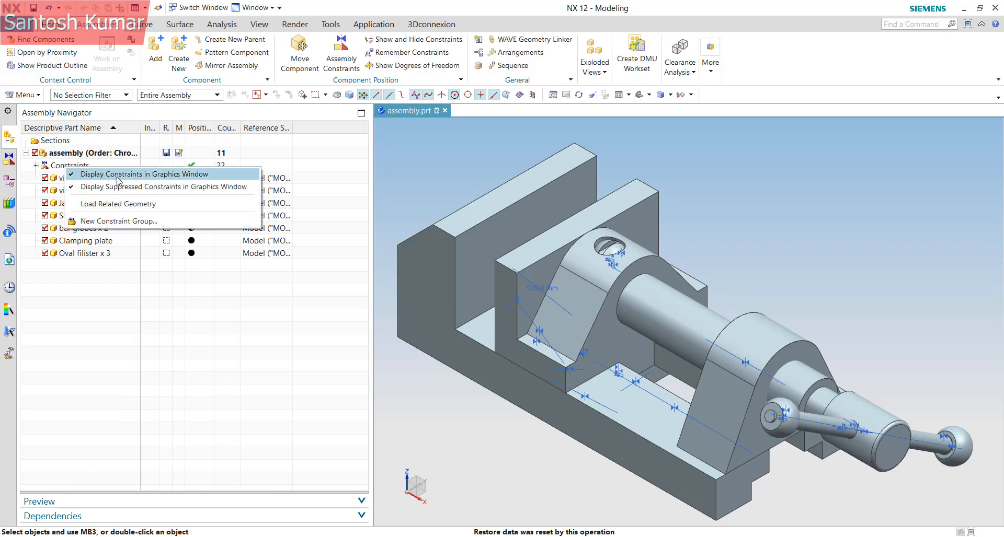
left_click(87, 175)
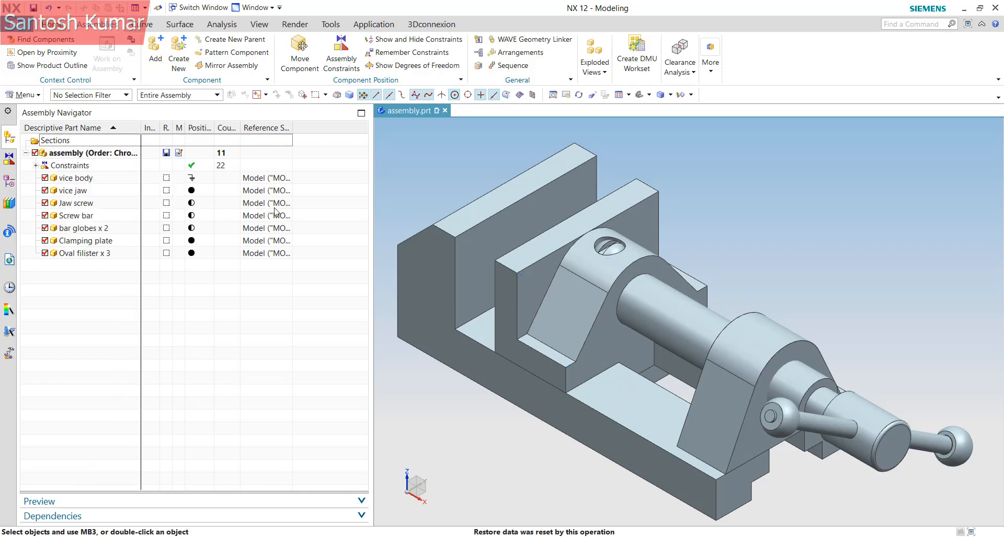
right_click(58, 164)
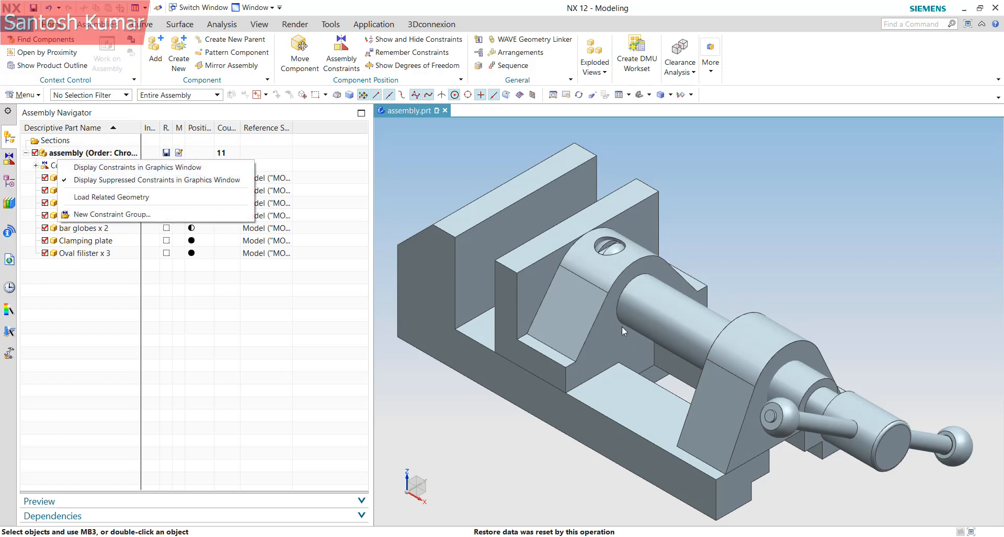
left_click(79, 180)
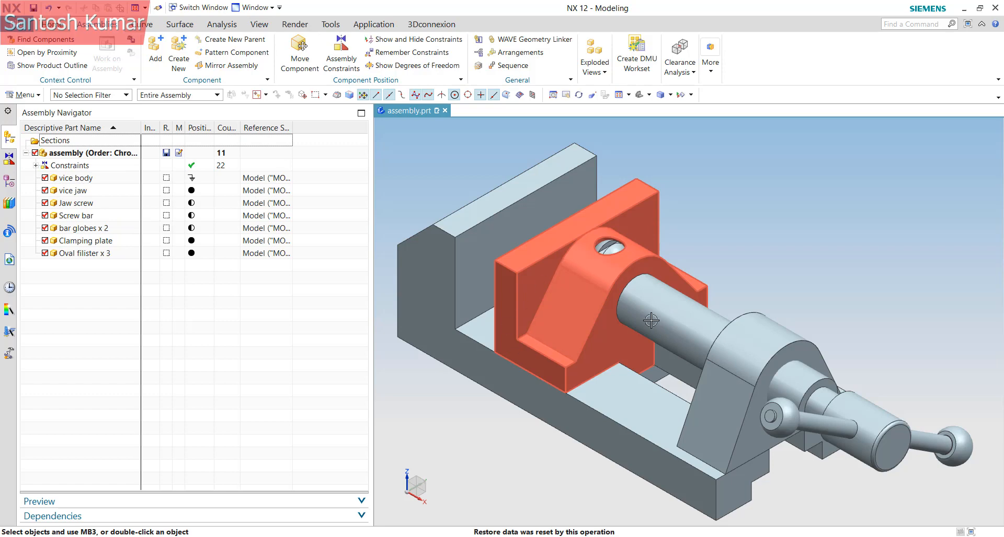
left_click(71, 167)
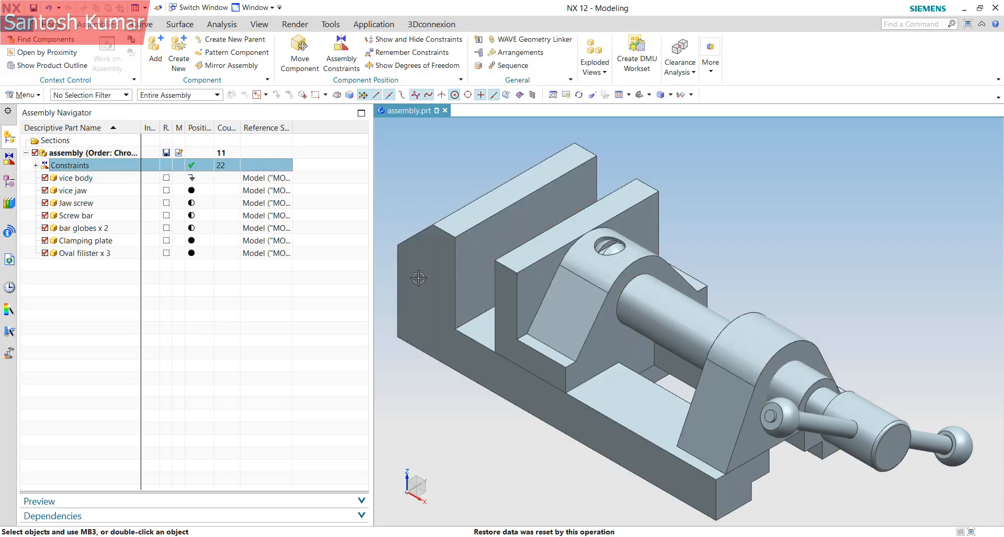
Cancel Assembly Constraints, expand the constraint list and select all 22 entries first to last
left_click(340, 76)
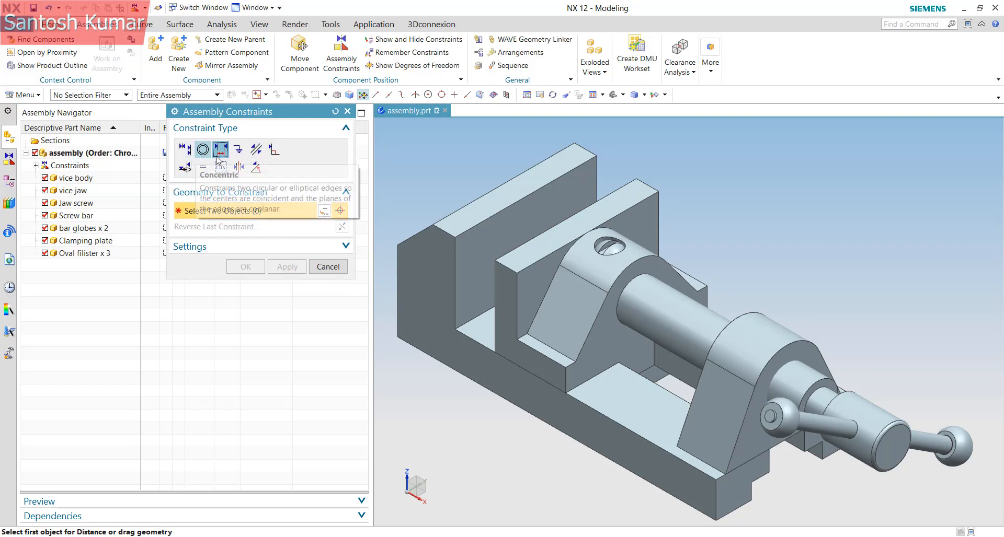
left_click(328, 268)
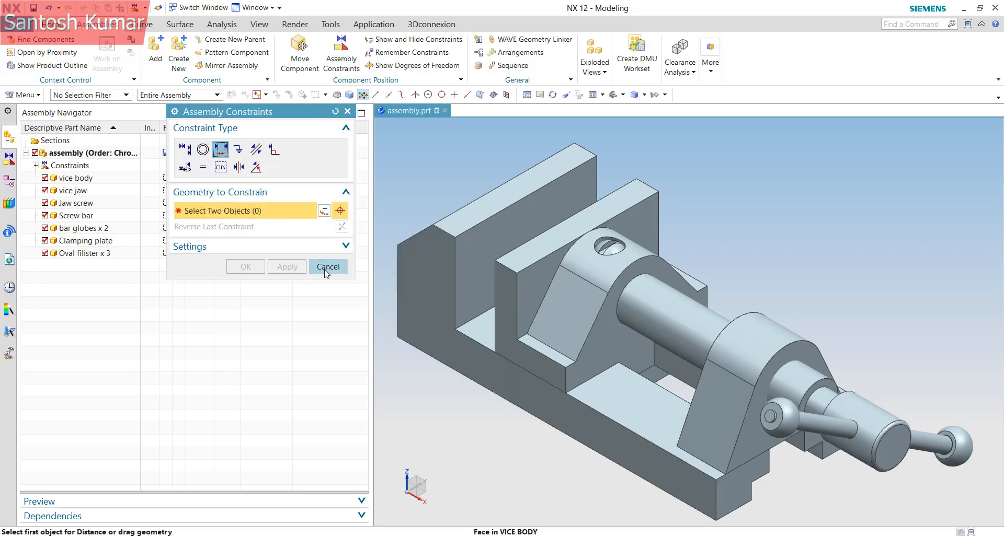
left_click(35, 166)
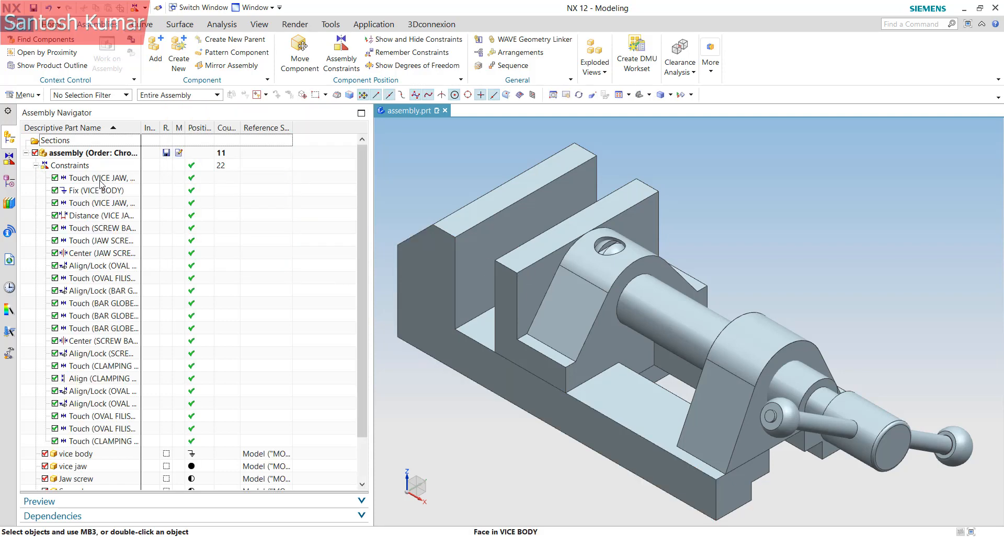
left_click(101, 180)
left_click(99, 441, "shift")
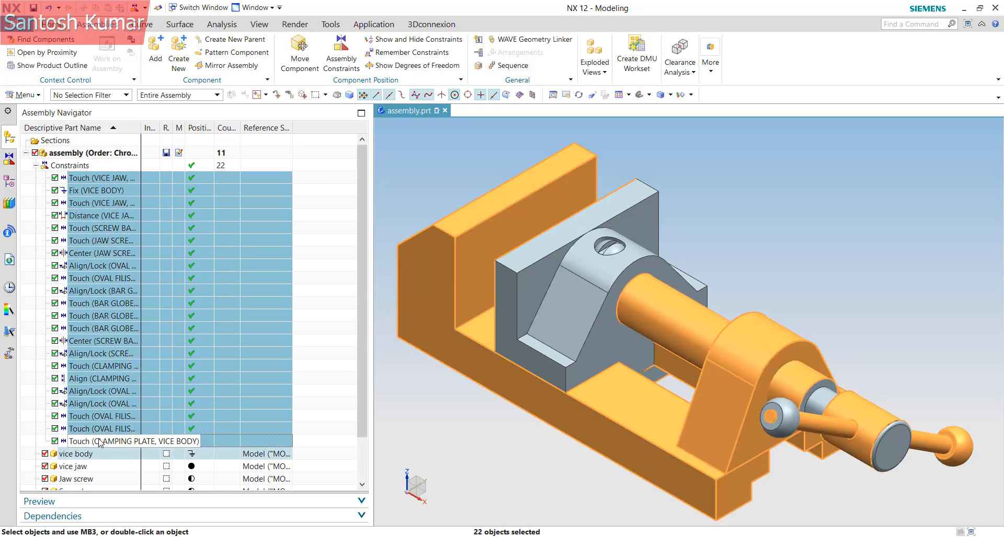
Delete all 22 constraints and reopen Assembly Constraints with Concentric chosen
key("Delete")
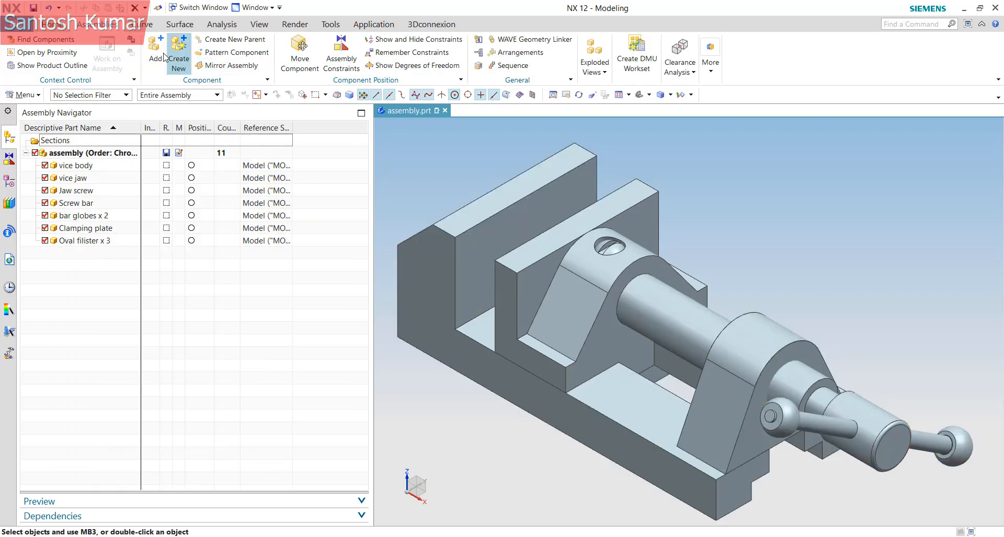
left_click(339, 65)
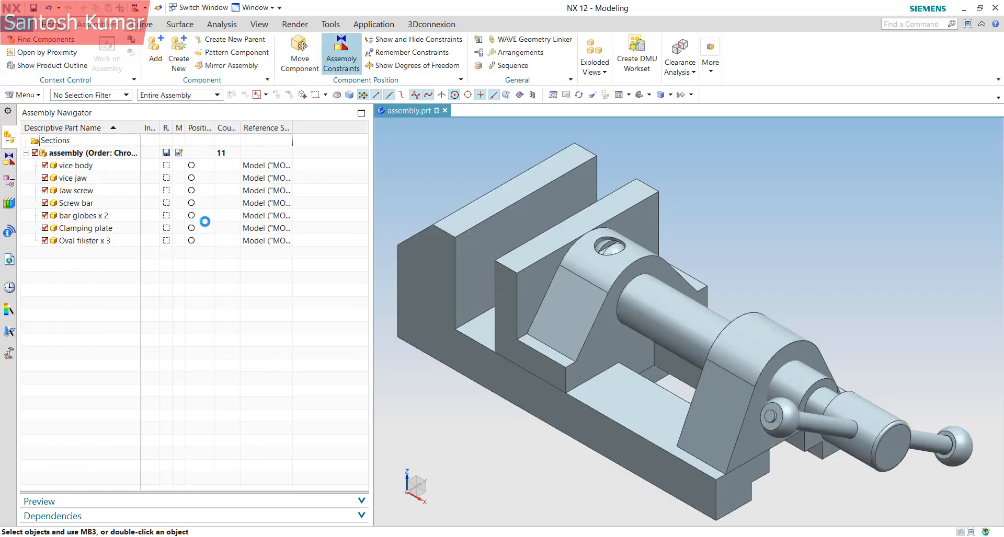
left_click(303, 210)
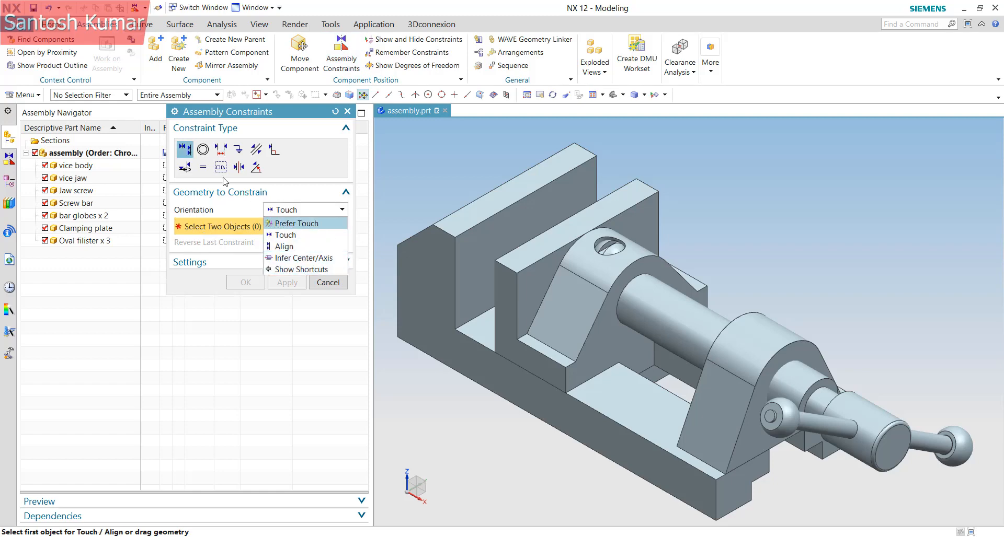
left_click(203, 152)
left_click(203, 152)
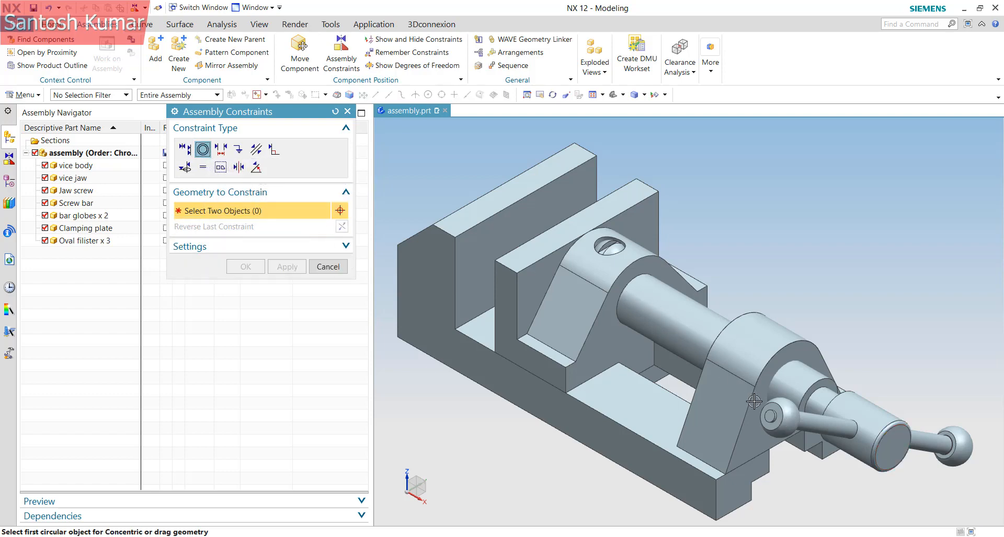
Cancel the constraint dialog and drag the left bar globe off the screw bar
middle_click_drag(798, 430, 601, 339)
left_click(329, 267)
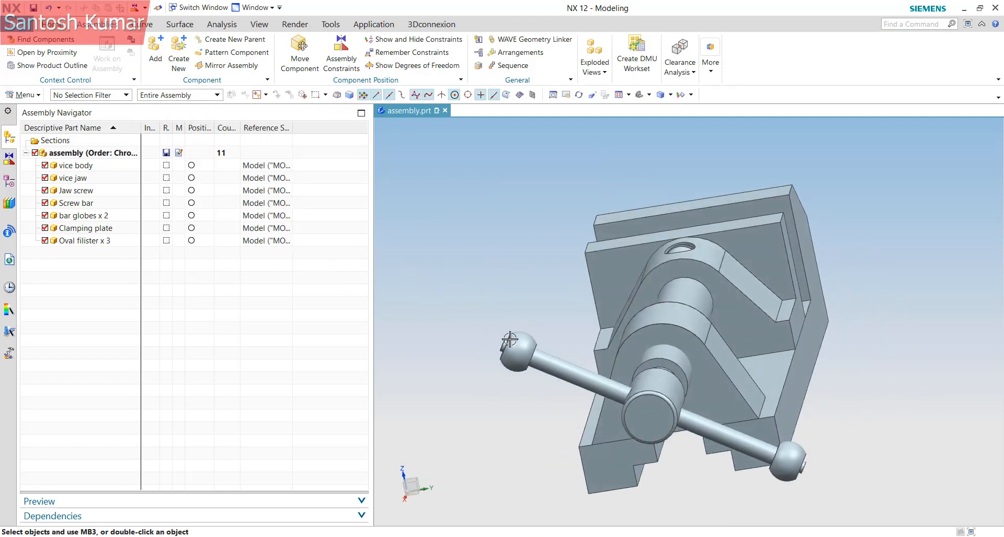
left_click_drag(509, 342, 419, 308)
middle_click_drag(454, 329, 665, 320)
Apply a Concentric constraint between the bar globe's hole edge and the screw bar's step edge
scroll(598, 330, "down", 3)
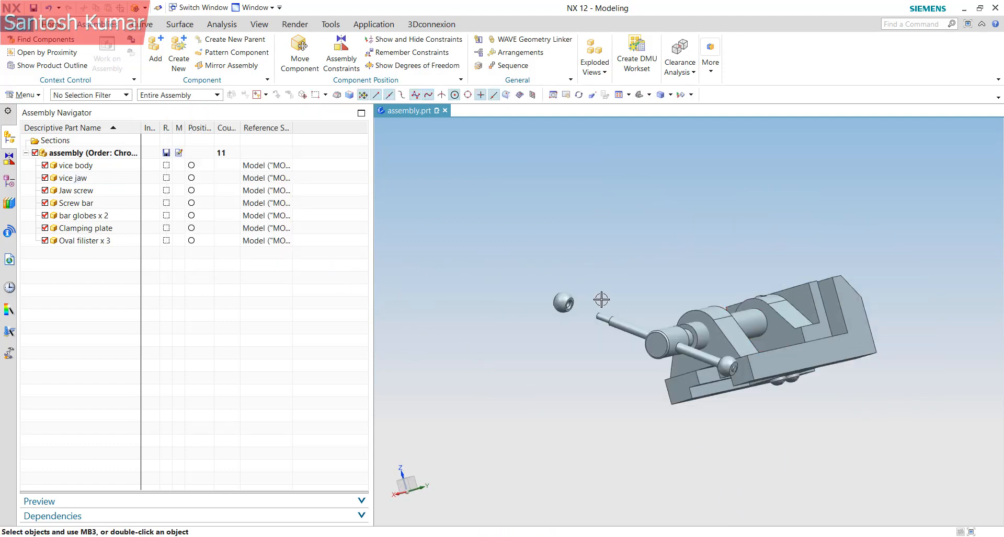
scroll(587, 301, "up", 4)
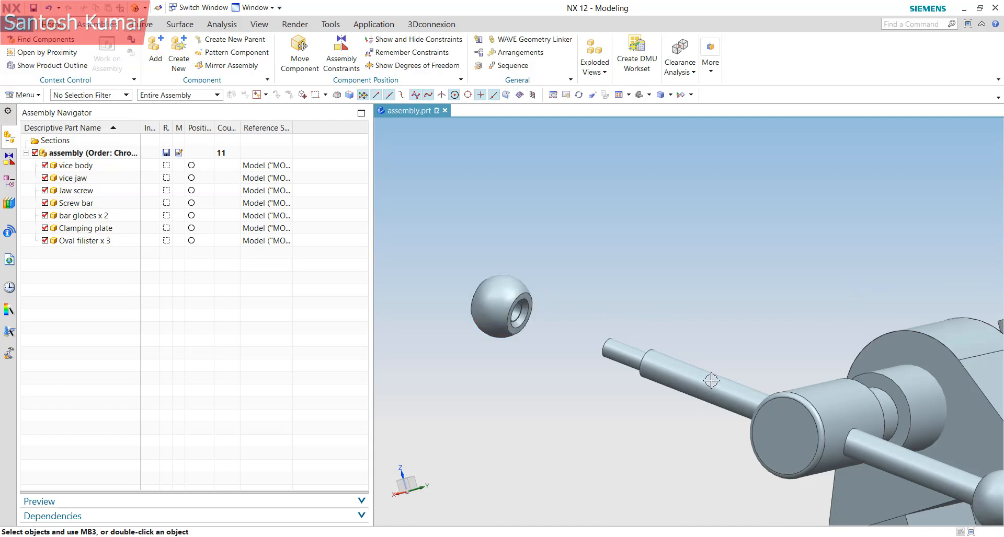
left_click(342, 50)
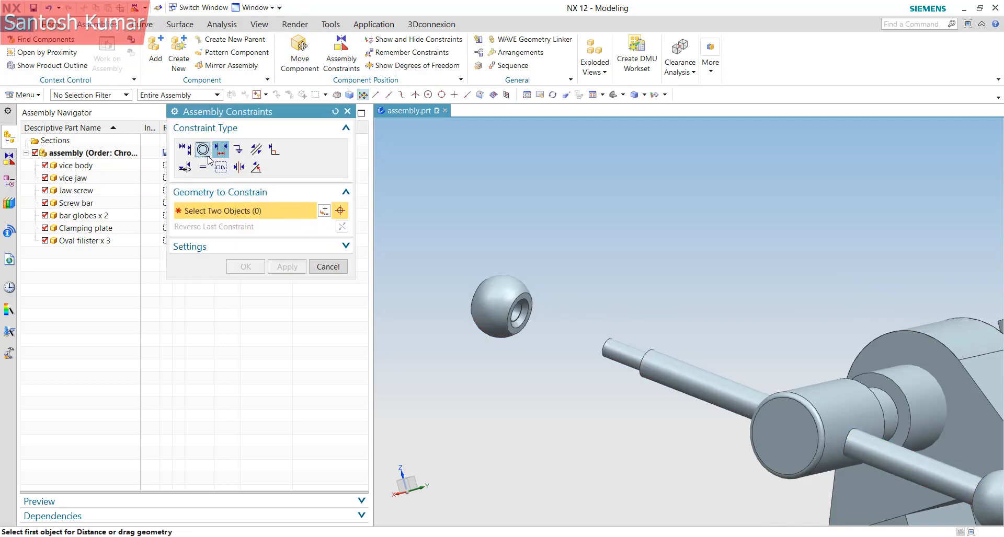
left_click(203, 150)
left_click(512, 302)
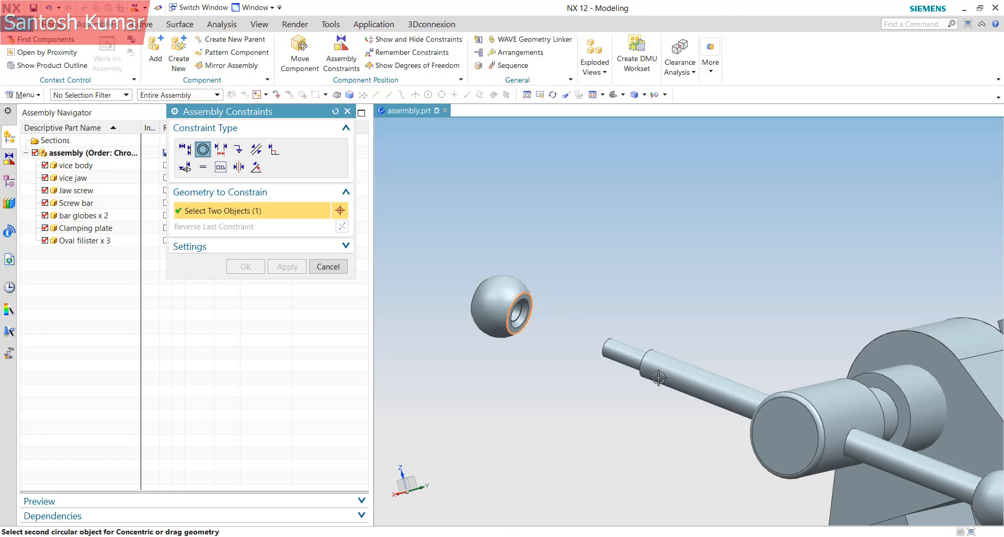
middle_click_drag(658, 378, 715, 391)
scroll(952, 434, "up", 6)
left_click(887, 393)
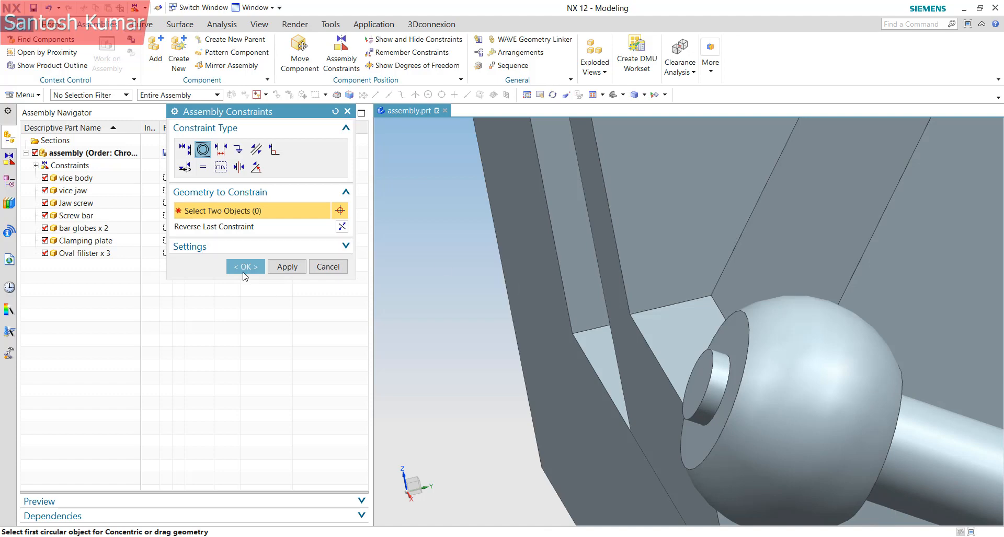
left_click(274, 265)
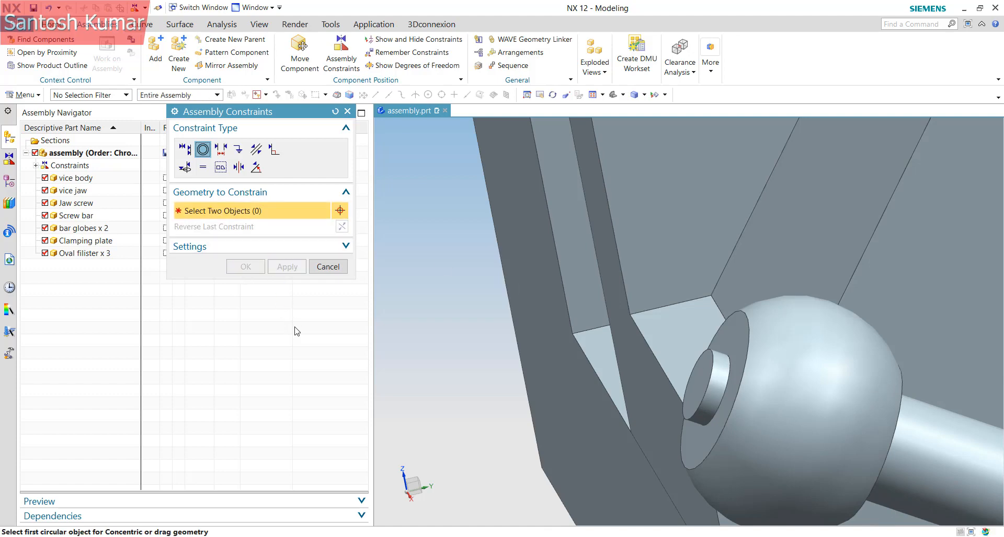
scroll(623, 295, "down", 5)
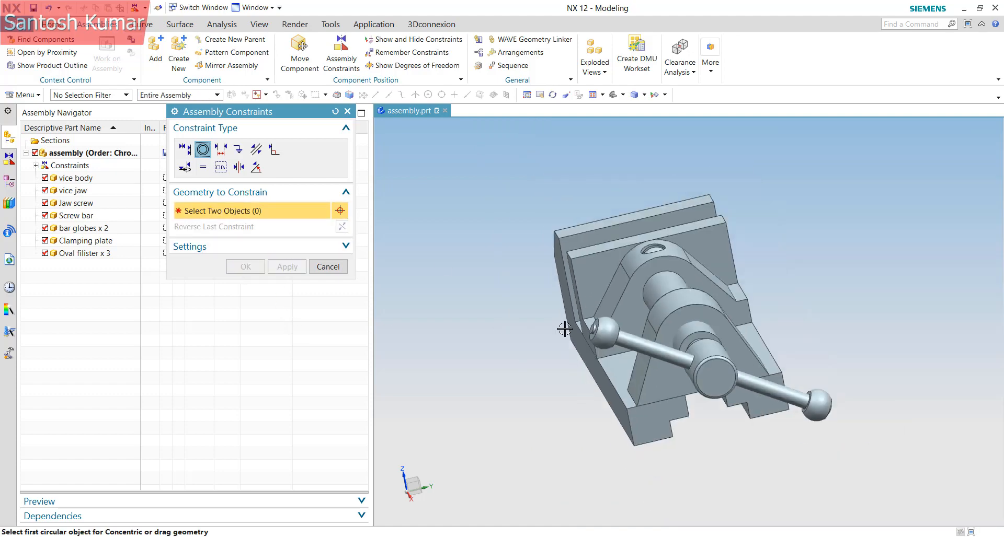
Add an 18 mm Distance constraint between the vice body face and the jaw face
left_click(220, 149)
middle_click_drag(771, 397, 580, 321)
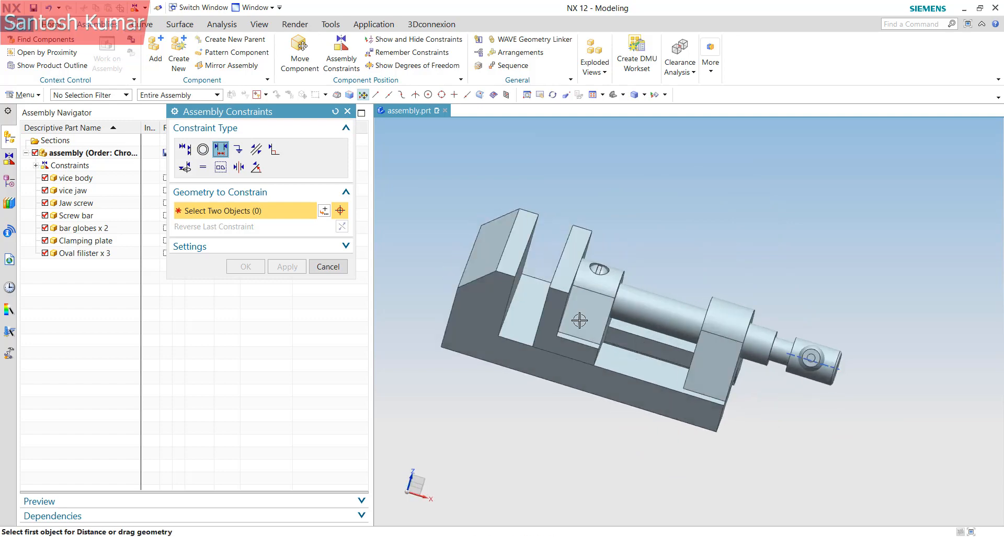
scroll(524, 272, "up", 5)
middle_click_drag(525, 271, 651, 293)
left_click(531, 267)
left_click(651, 293)
middle_click_drag(650, 332, 690, 318)
left_click(244, 321)
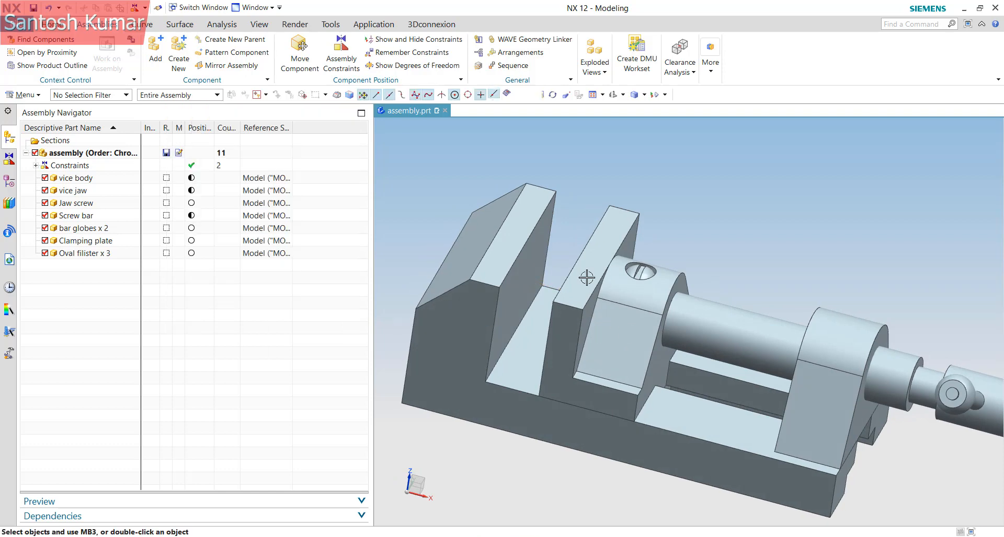
Turn on Display Constraints in Graphics Window and Display Suppressed Constraints
right_click(70, 170)
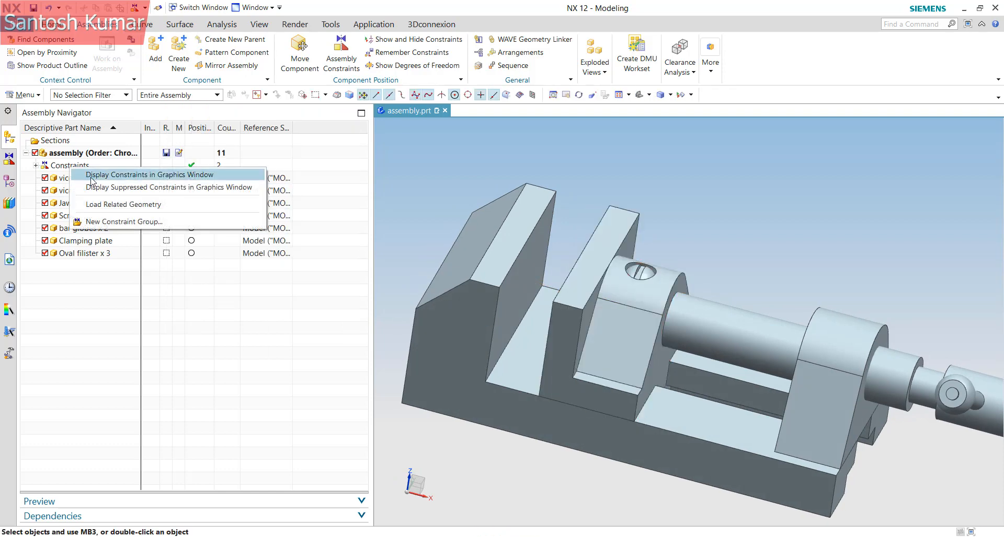
left_click(94, 178)
right_click(77, 166)
left_click(96, 185)
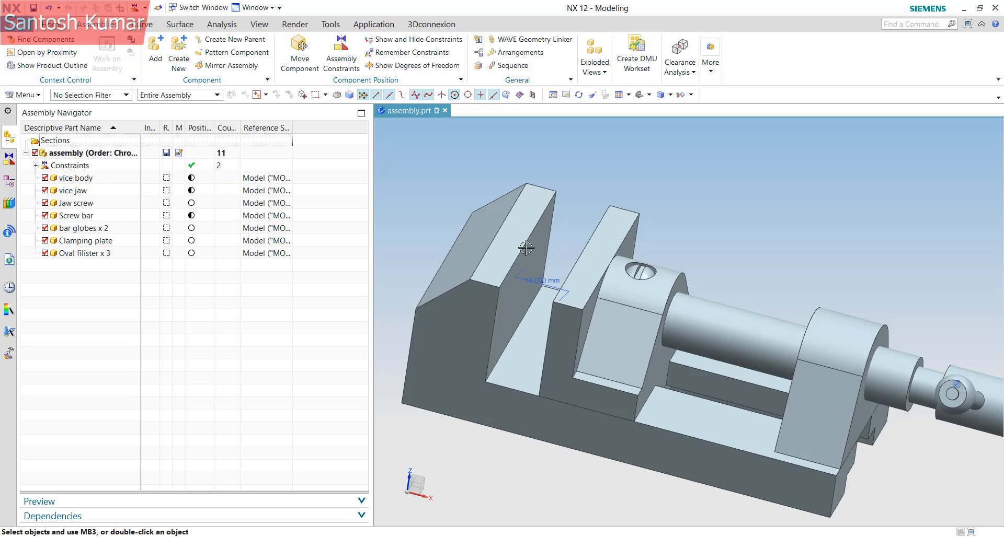
Edit the 18 mm distance constraint symbol to 20 mm and confirm
double_click(578, 334)
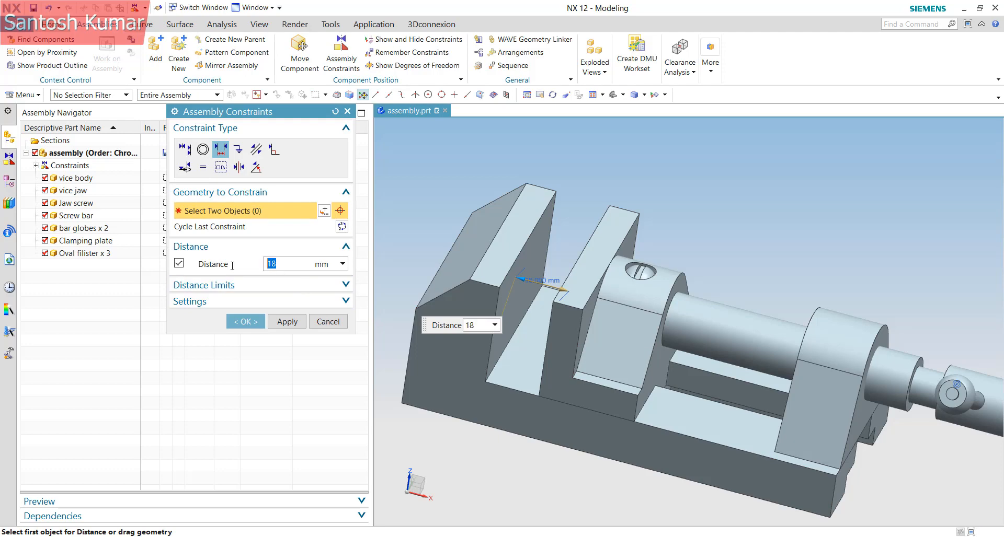
key("Return")
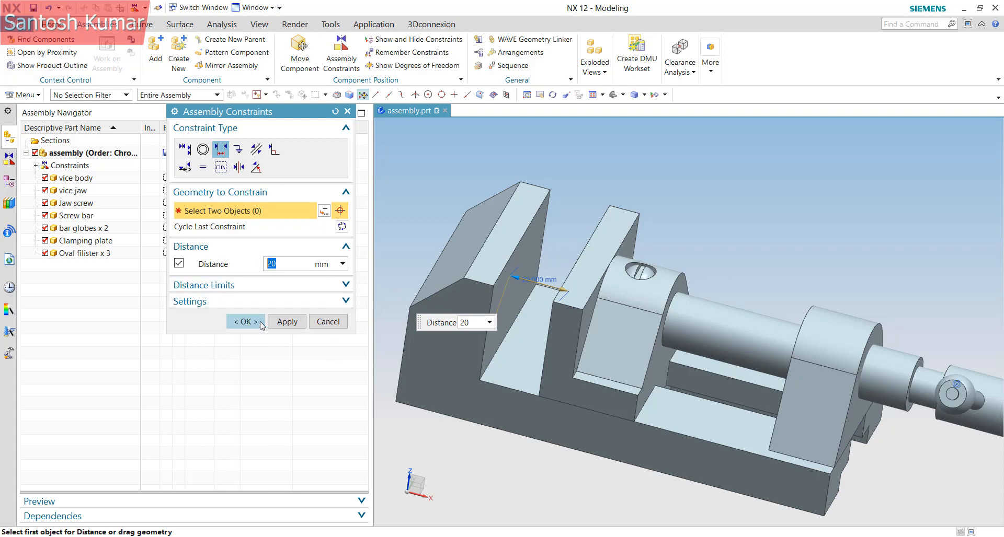
left_click(245, 322)
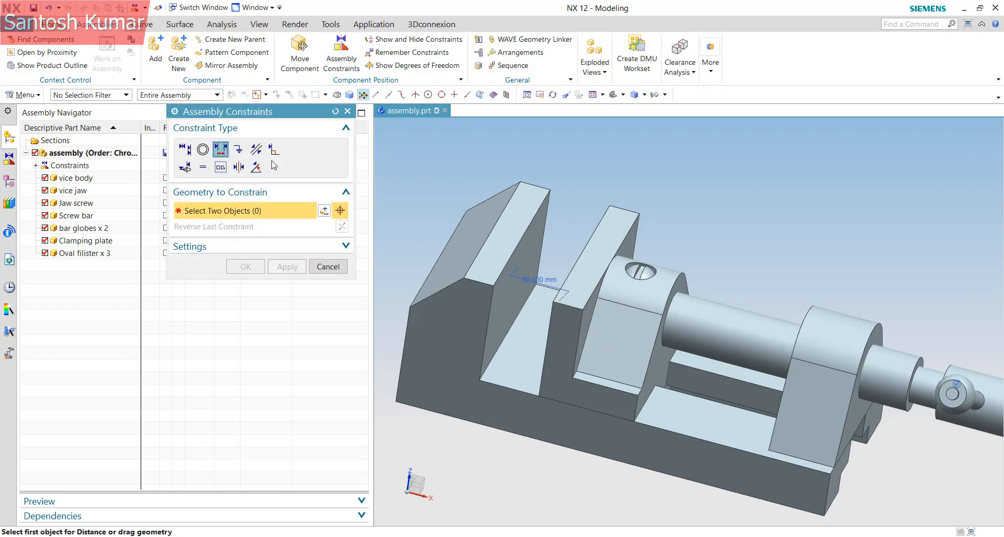
Preview a Parallel constraint between the jaw and body faces, then discard it
left_click(256, 151)
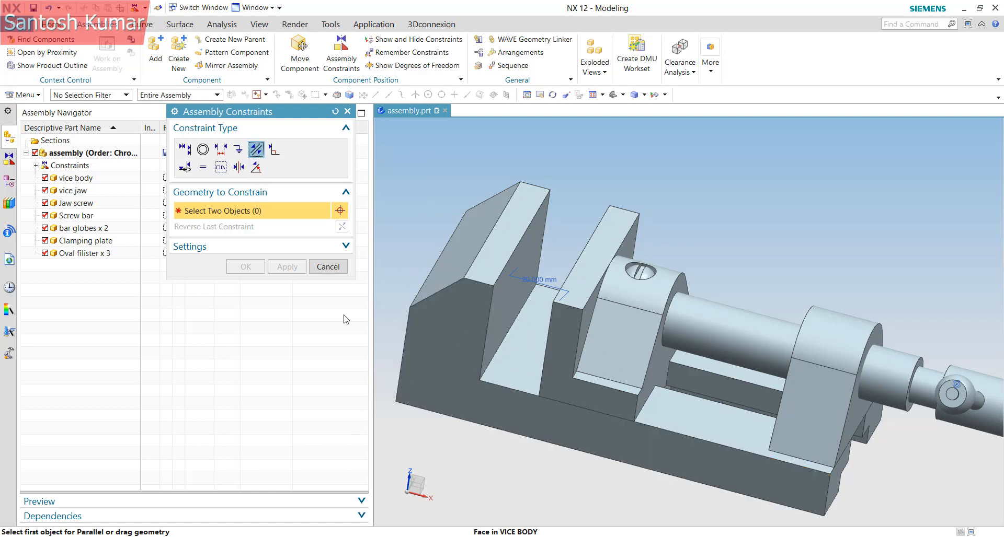
left_click(328, 267)
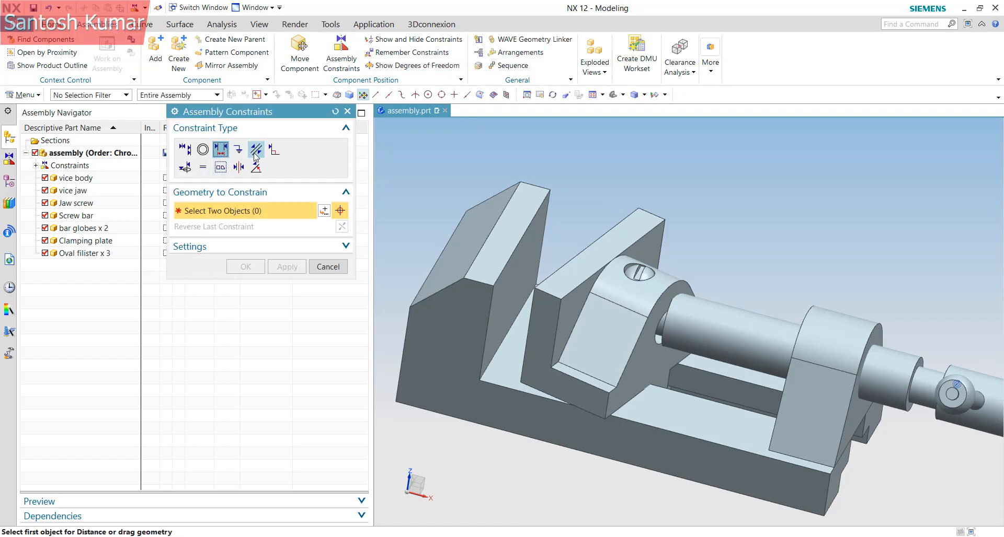
left_click(257, 150)
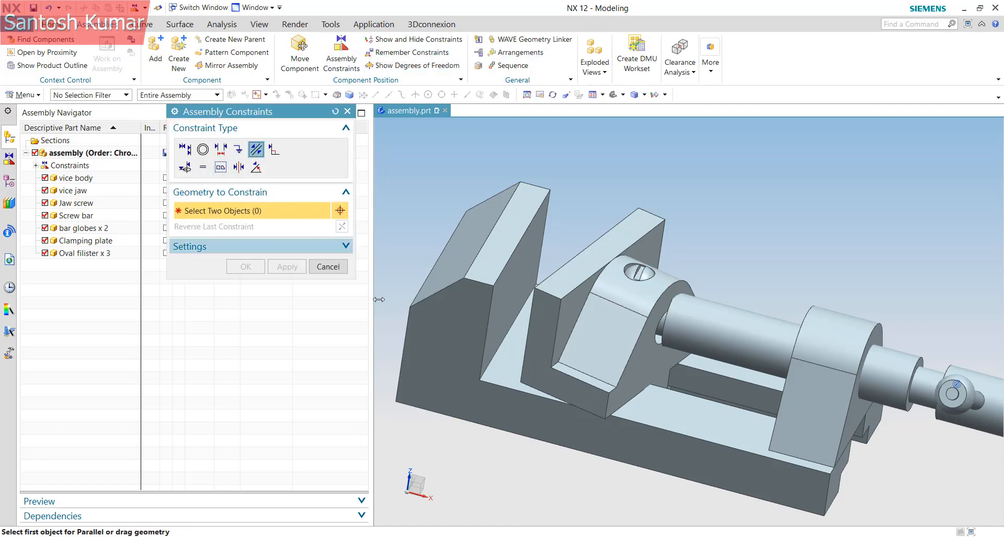
left_click(539, 345)
left_click(445, 350)
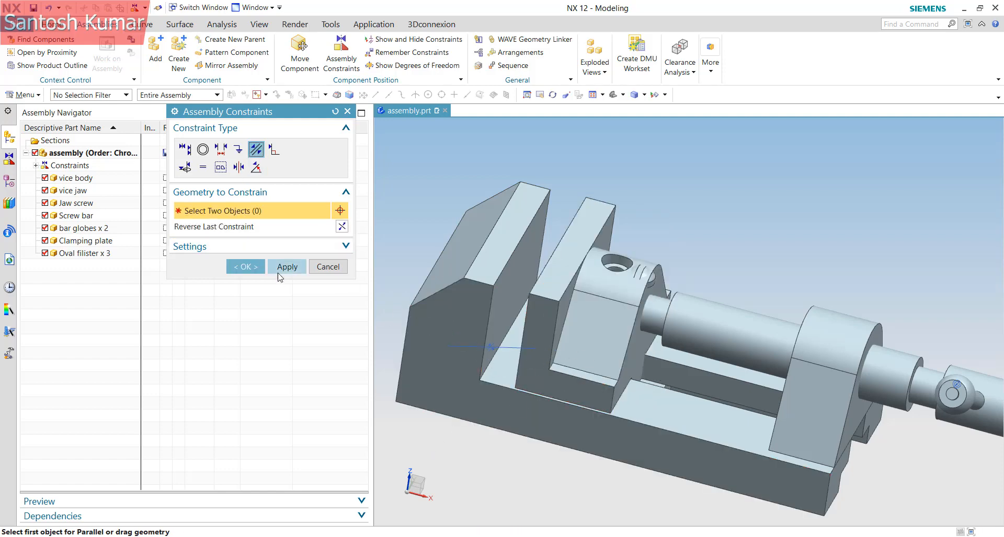
left_click(328, 267)
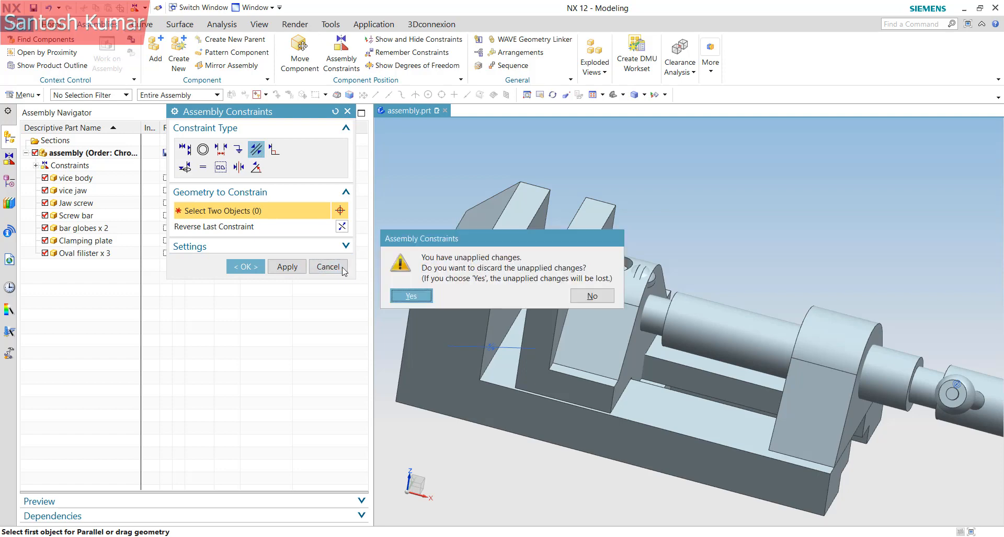
key("Return")
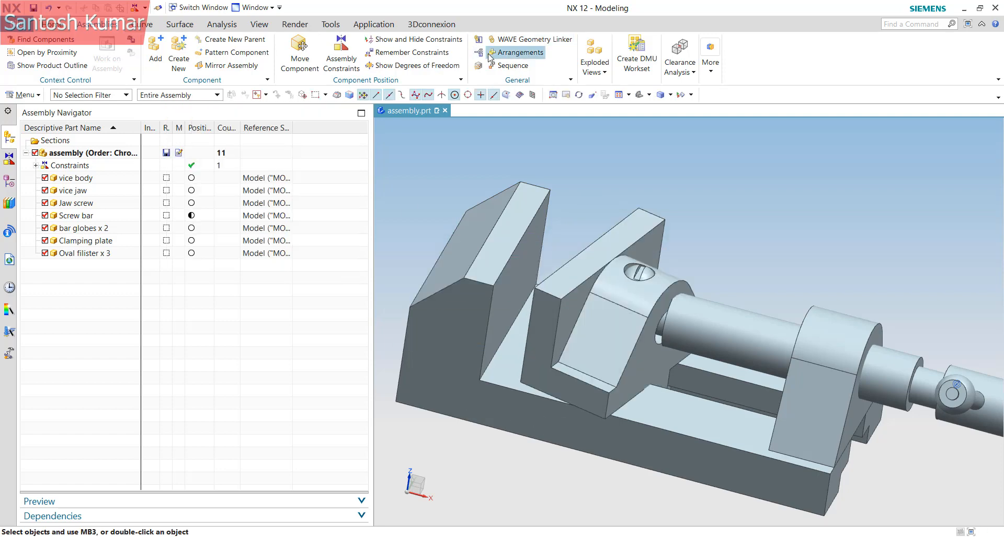
Preview a Perpendicular constraint between the body's inner face and a jaw face, then discard it
left_click(344, 48)
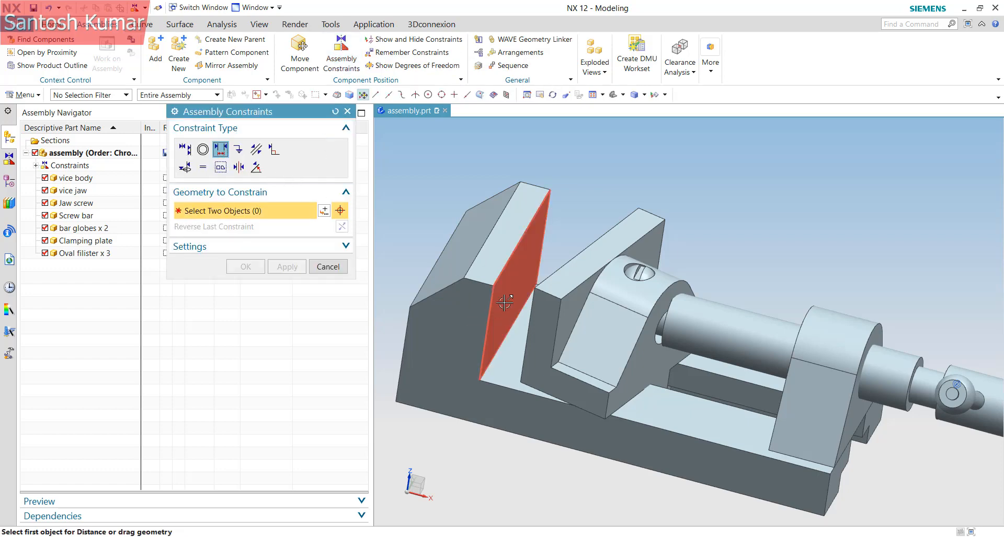
left_click(273, 149)
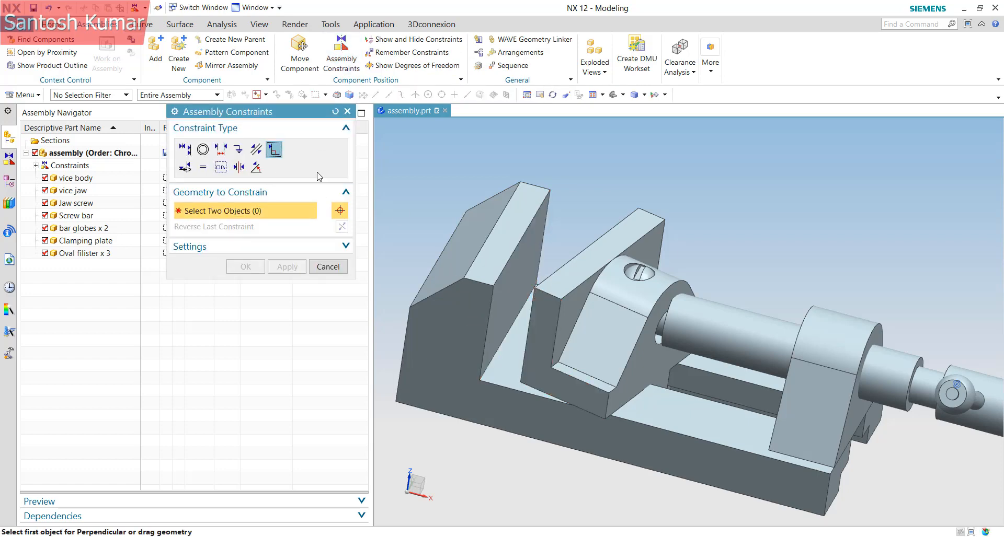
left_click(511, 302)
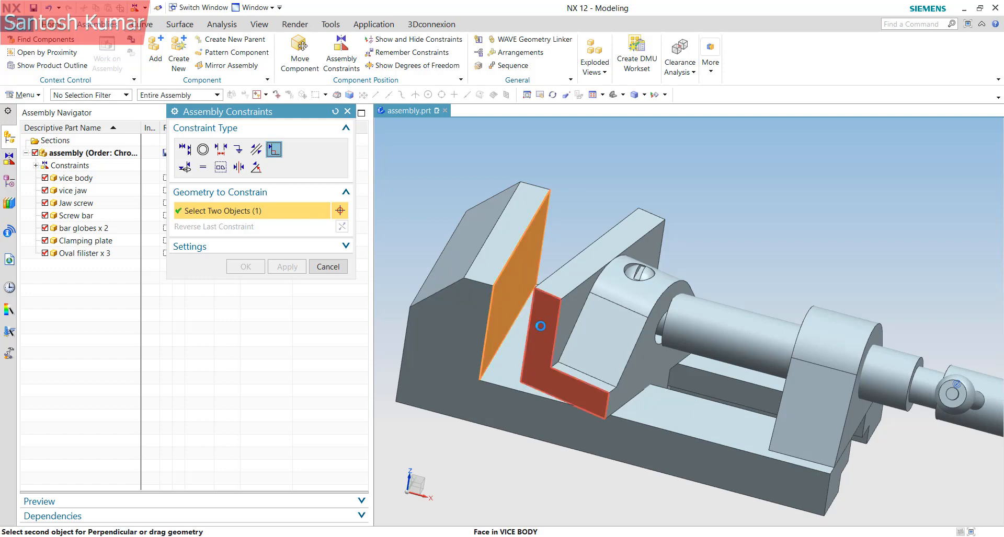
left_click(544, 329)
left_click(328, 266)
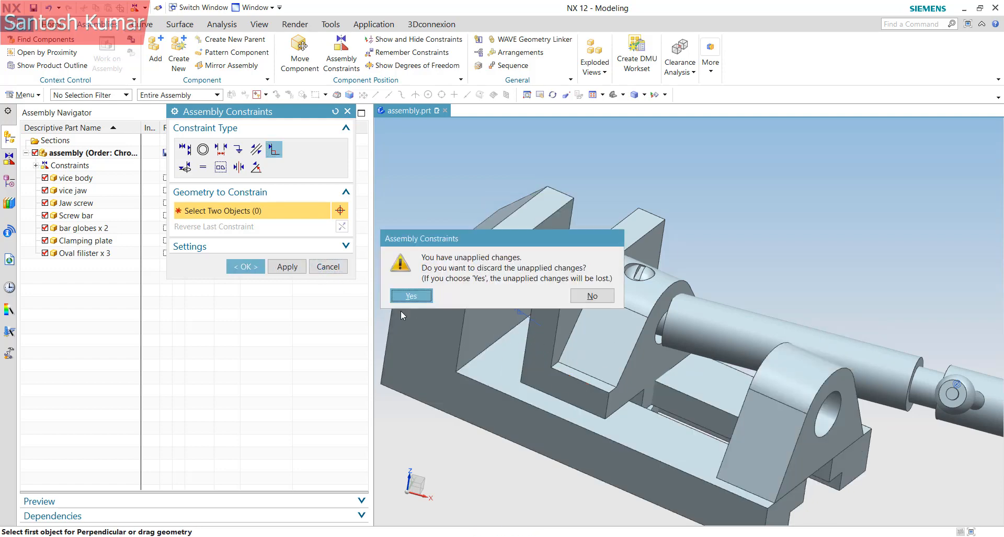
left_click(411, 295)
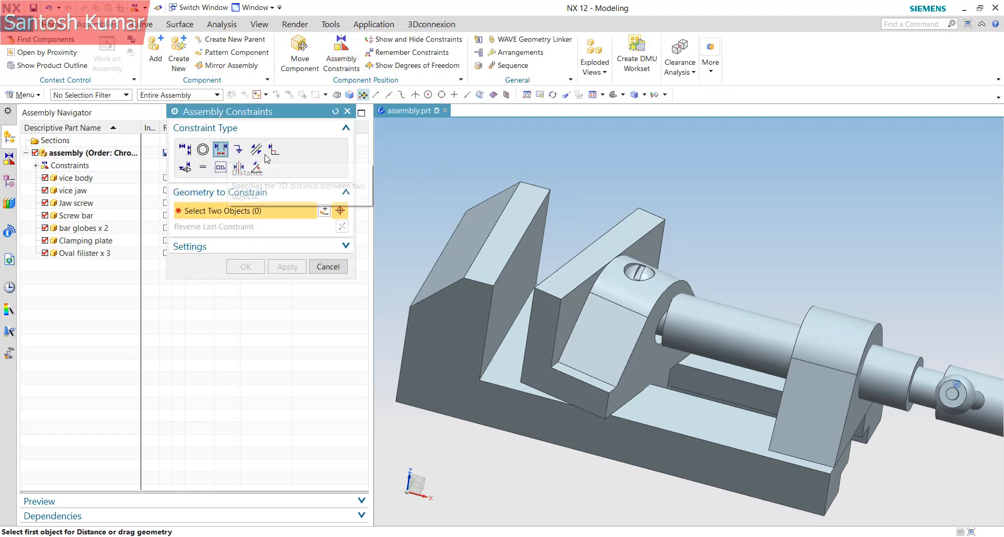
Retry Perpendicular with the jaw face and a vice body face, then cancel
left_click(272, 151)
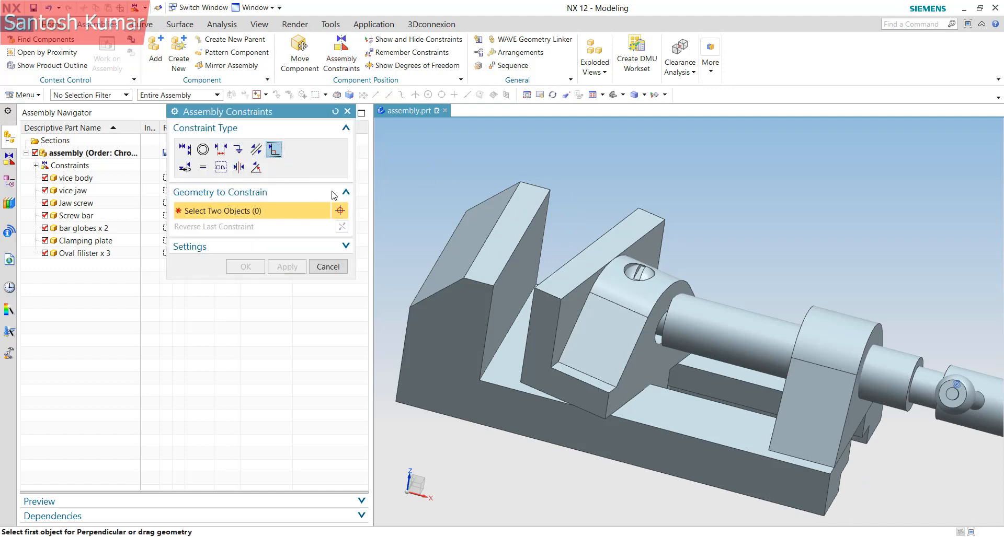
left_click(539, 335)
left_click(502, 359)
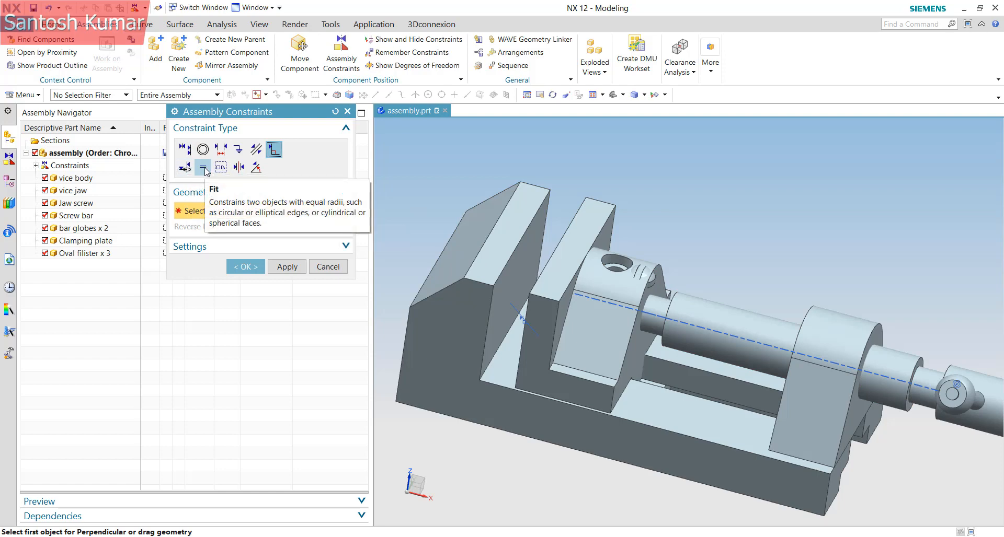
left_click(329, 266)
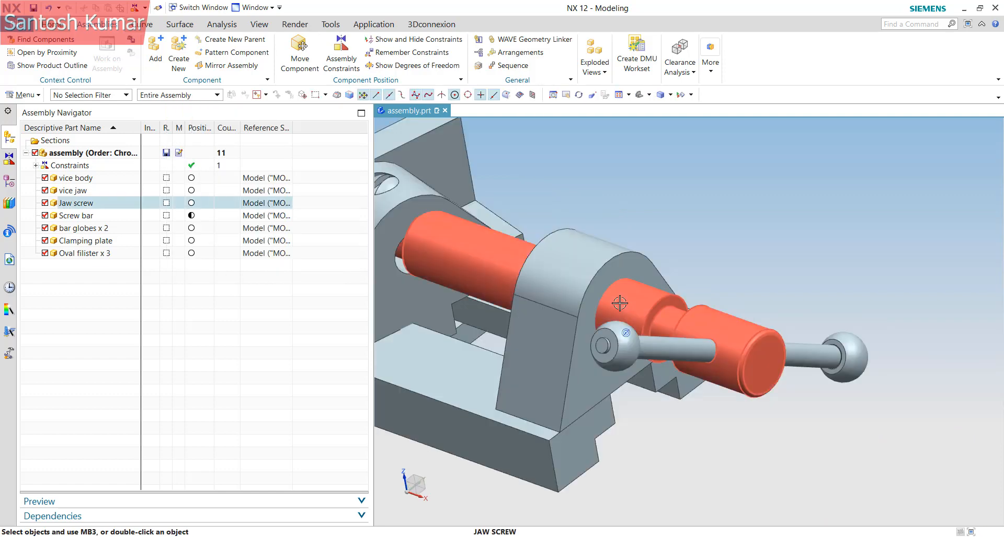
Drag the jaw screw along XC and up ZC until it sits clear of the vice
right_click(616, 299)
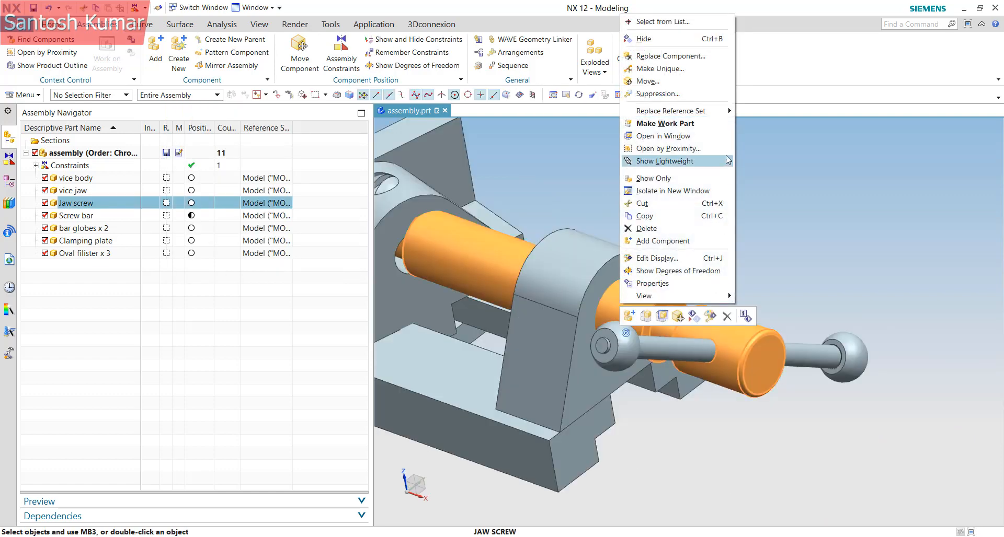
left_click(672, 93)
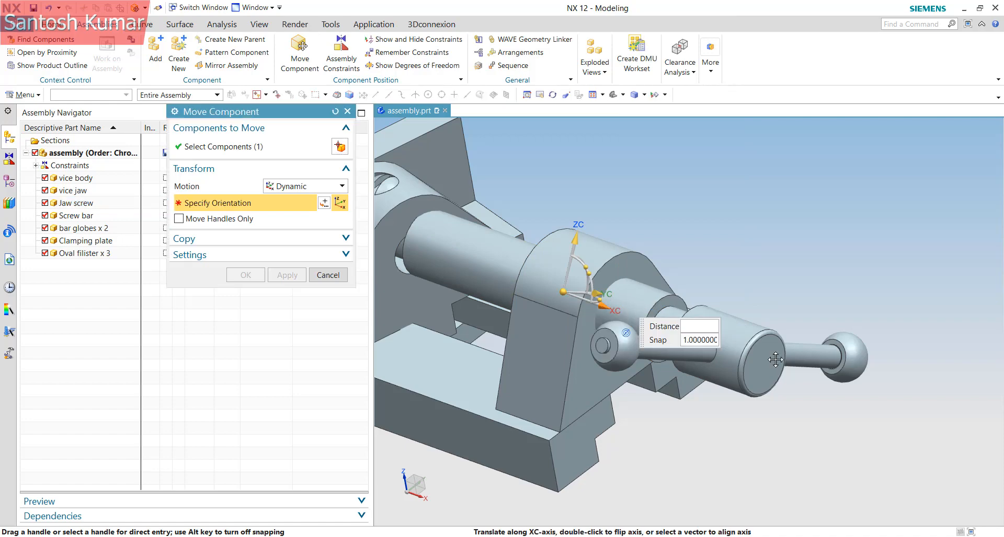
left_click_drag(775, 360, 944, 424)
left_click_drag(928, 378, 960, 242)
left_click(246, 275)
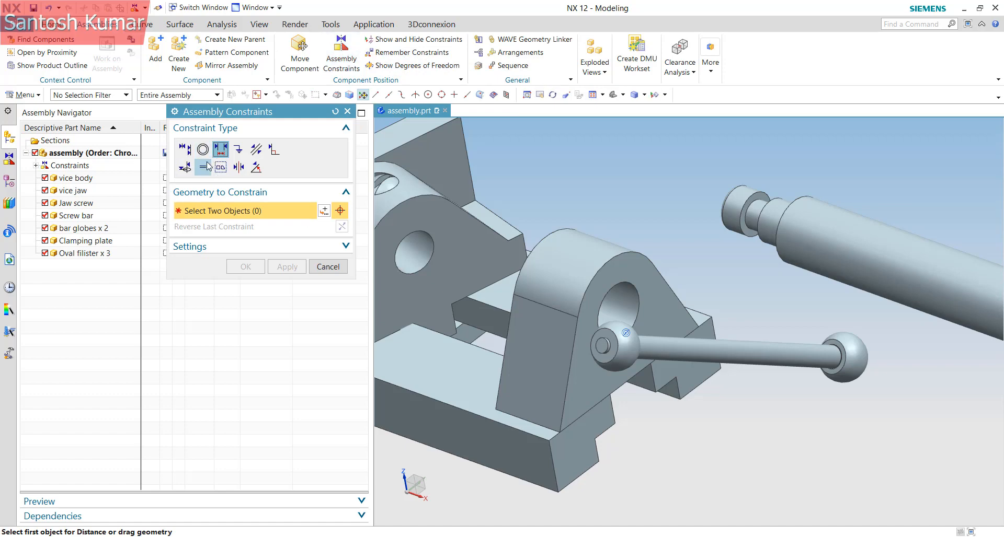
Try a Fit constraint between the hole's inner face and the screw bar, then discard it unapplied
left_click(203, 167)
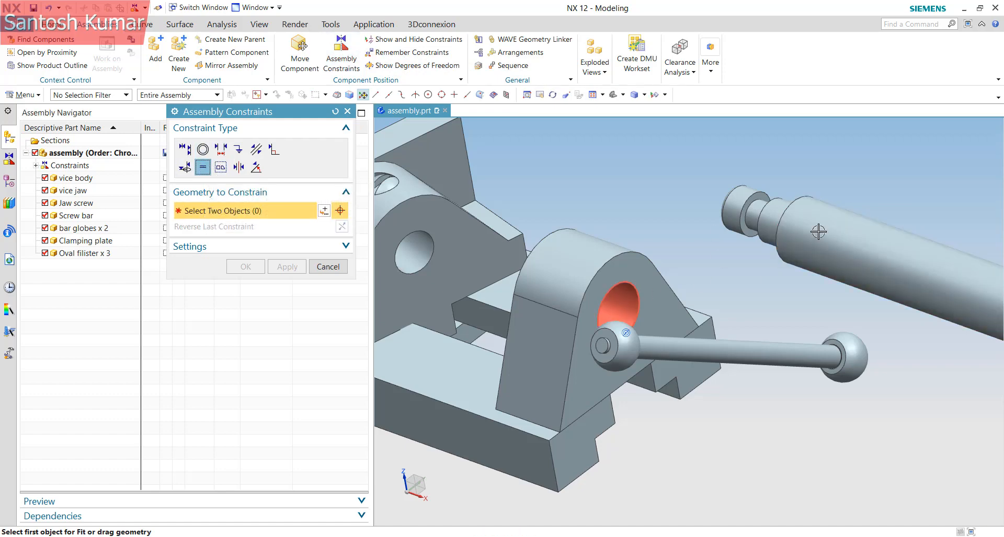
left_click(619, 310)
left_click(784, 266)
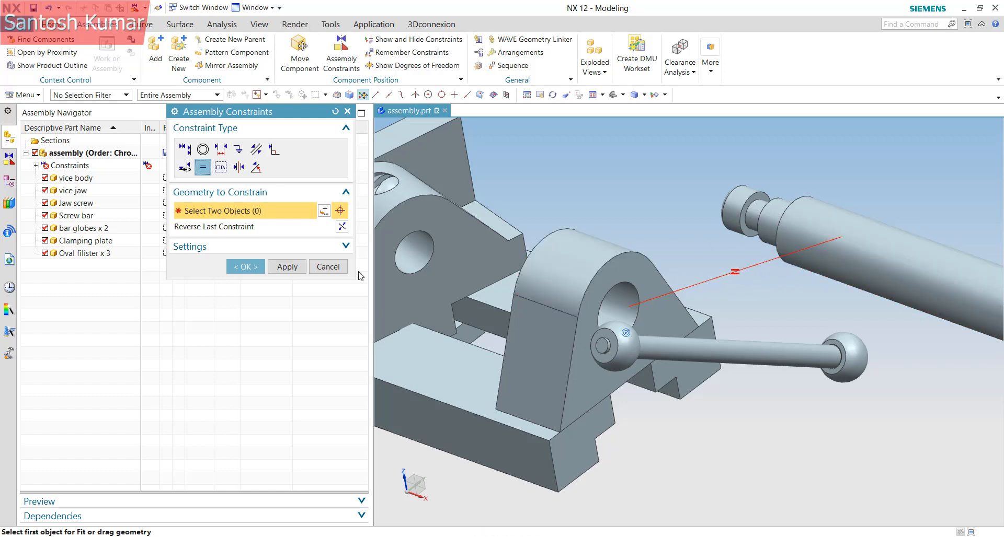
left_click(328, 267)
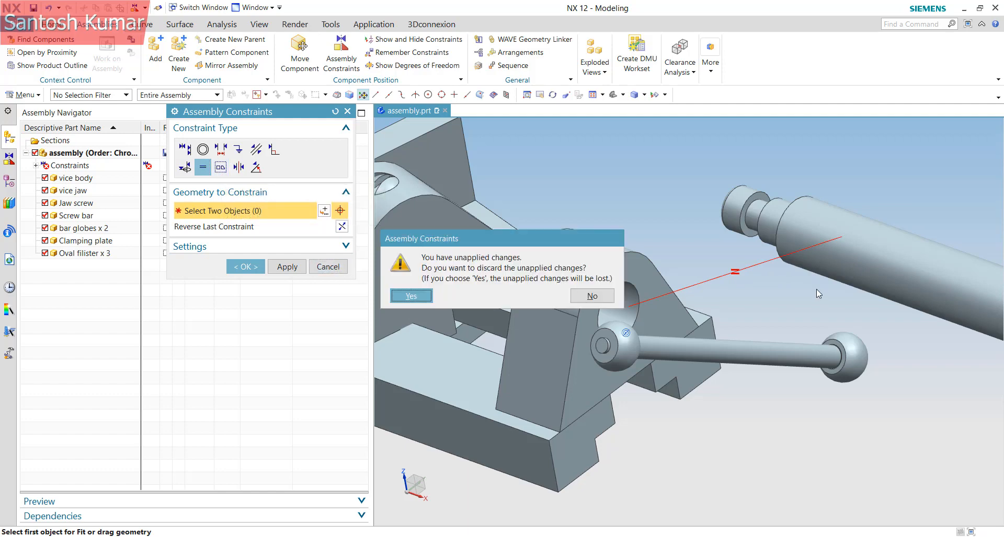
left_click(427, 296)
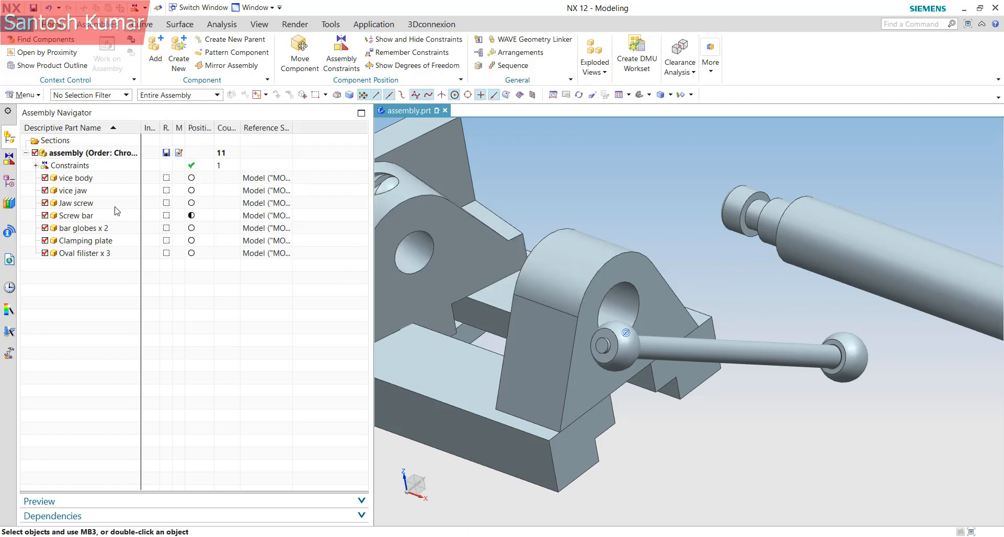
Delete the Concentric constraint between the bar globes and the screw bar
left_click(35, 166)
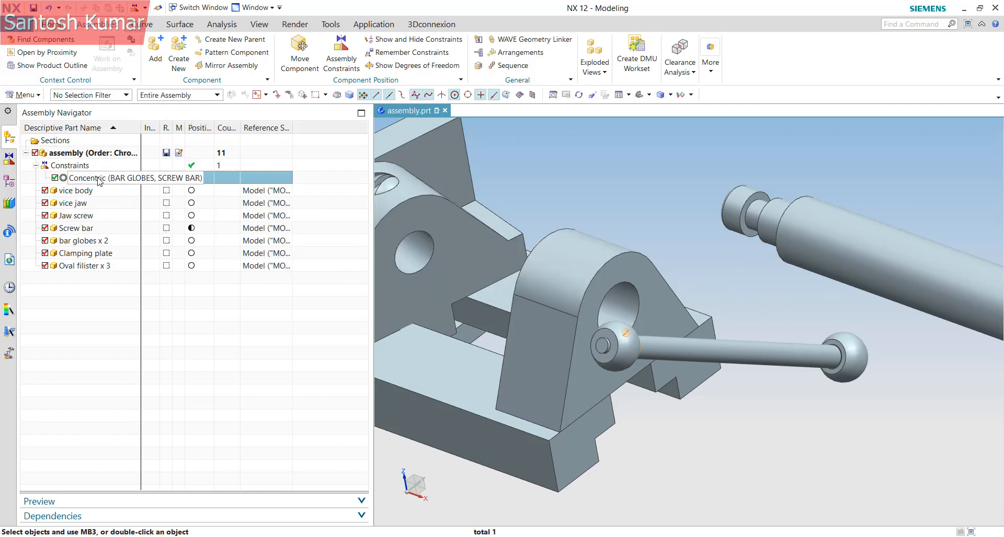
key("Delete")
scroll(692, 344, "down", 5)
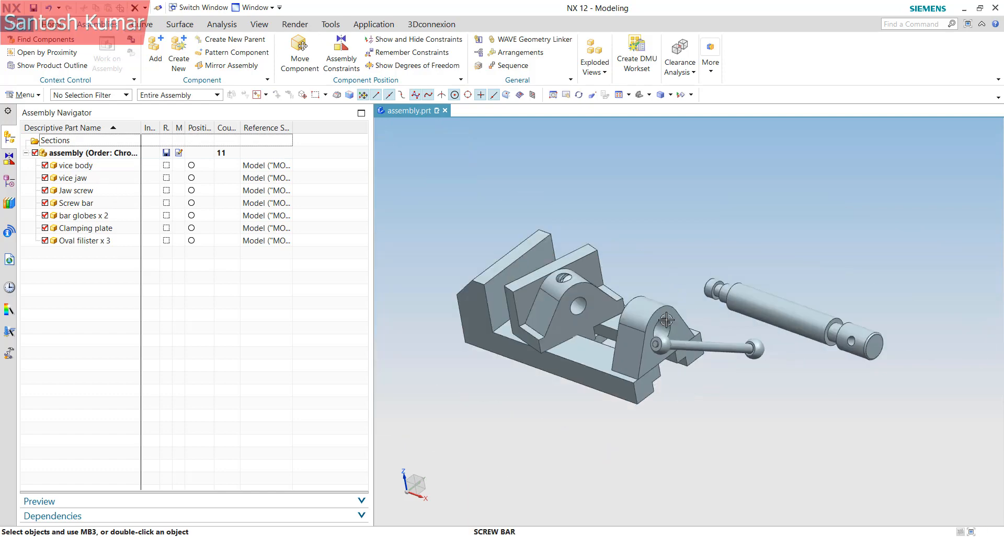
Trial-move the Jaw screw upward, then discard the unapplied move
right_click(740, 306)
left_click(776, 89)
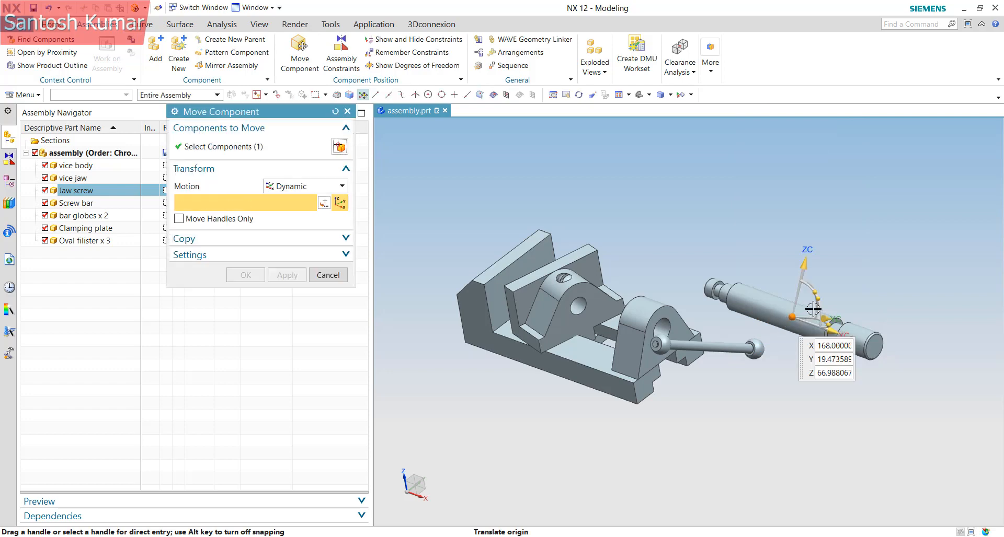
left_click_drag(806, 269, 813, 225)
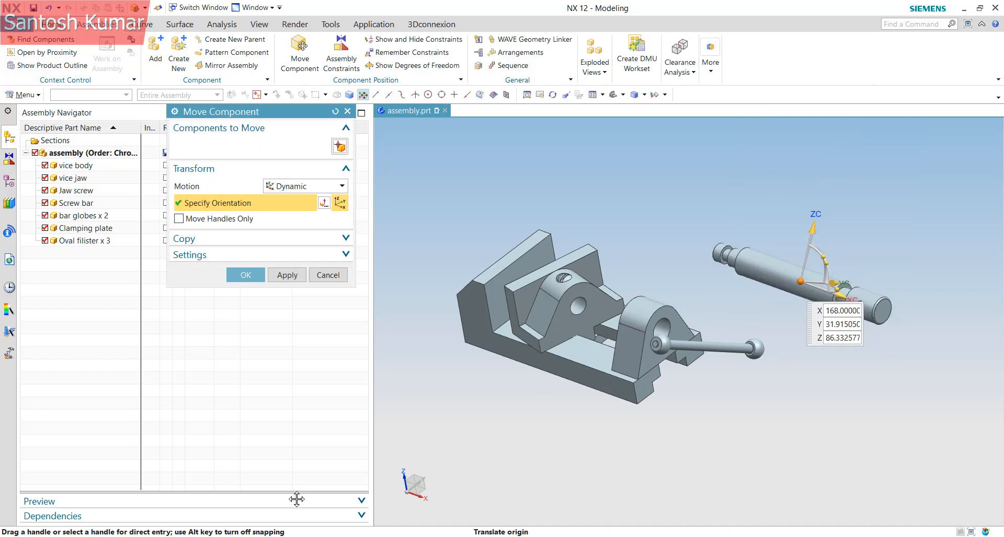
left_click(328, 275)
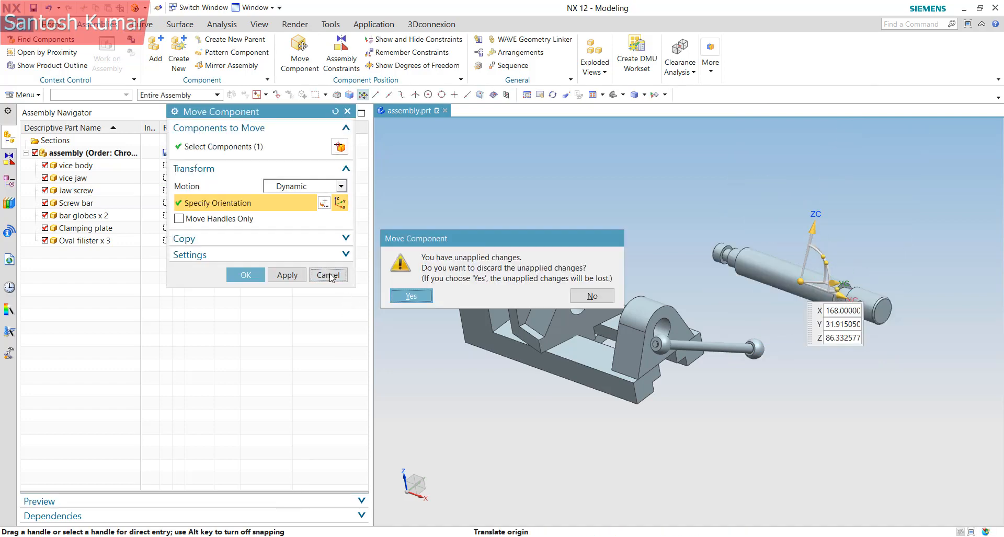
left_click(410, 296)
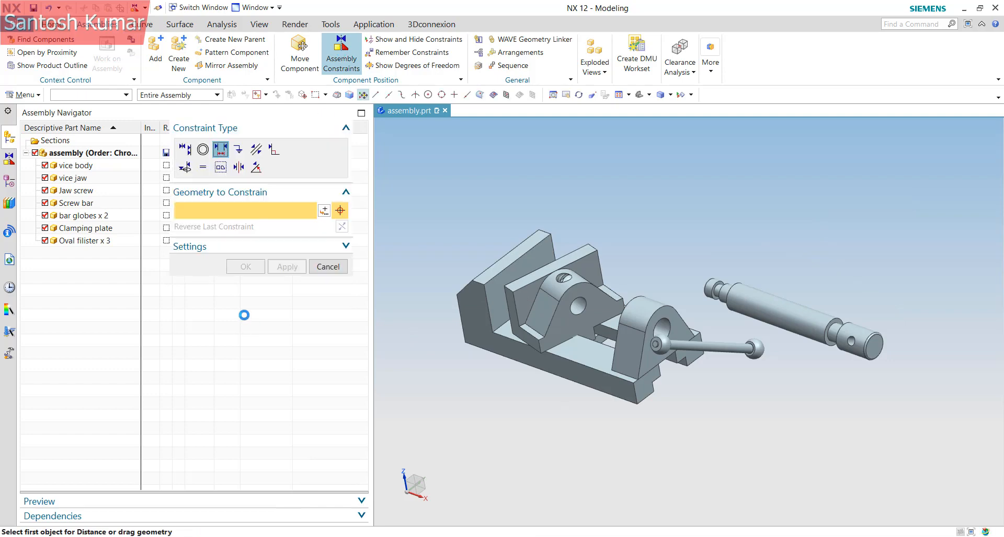
Bond the Jaw screw rigidly to the vice body
left_click(220, 167)
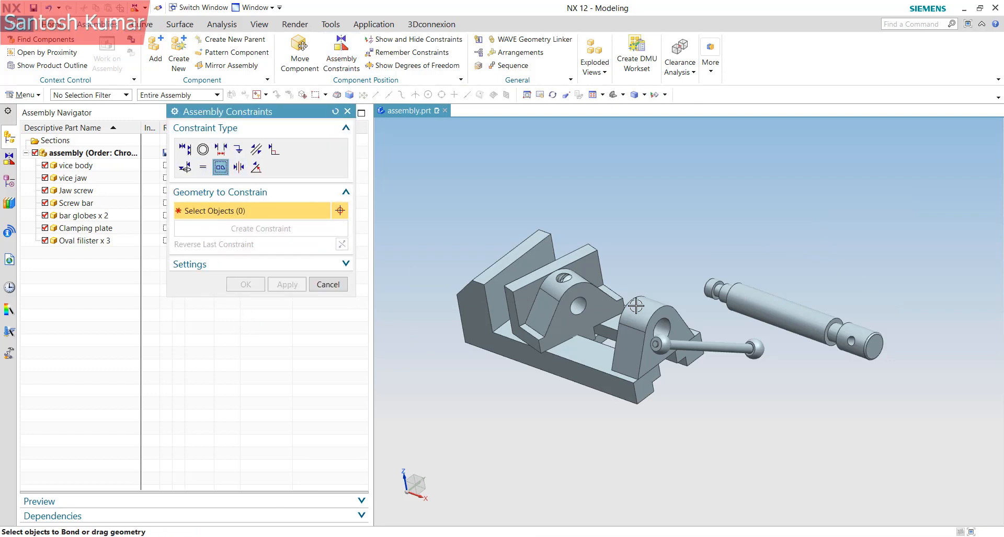
left_click(714, 295)
left_click(658, 319)
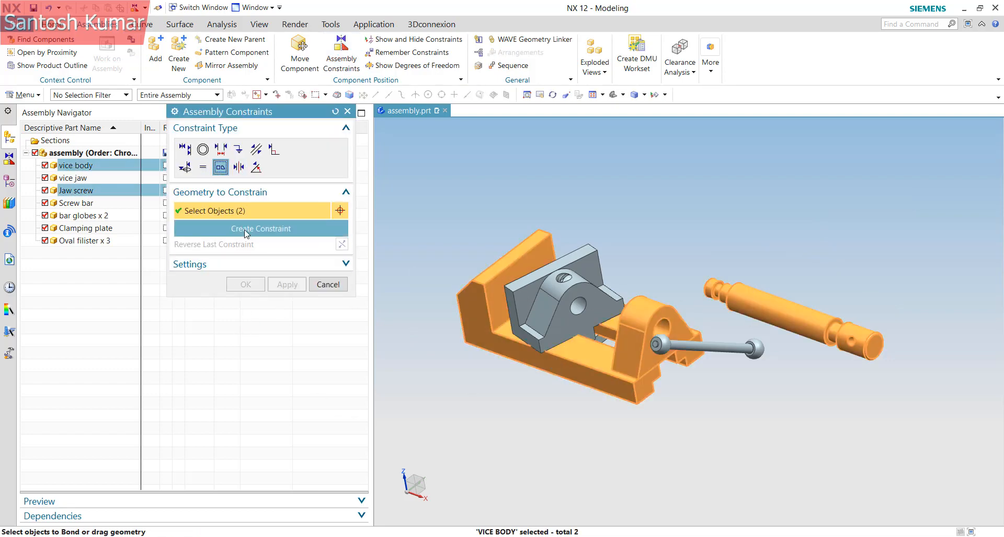
left_click(264, 231)
left_click(246, 284)
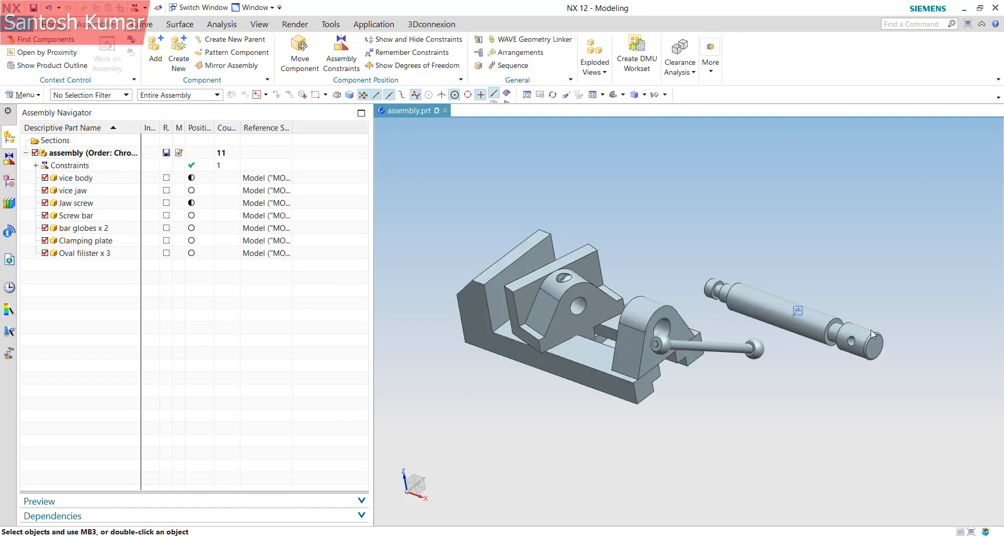
Test-move the bonded Jaw screw and vice body upward together, then discard the move
left_click(771, 310)
right_click(769, 310)
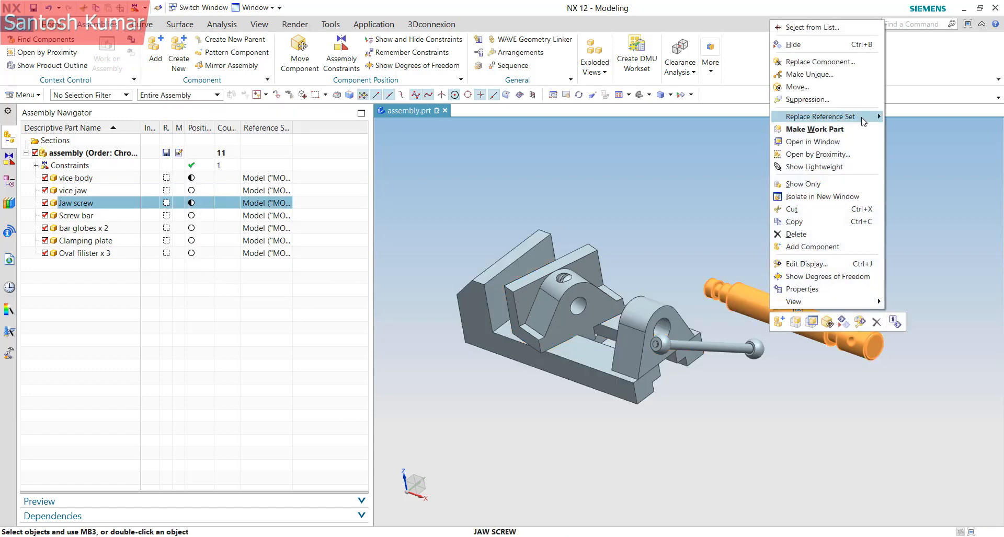
left_click(819, 90)
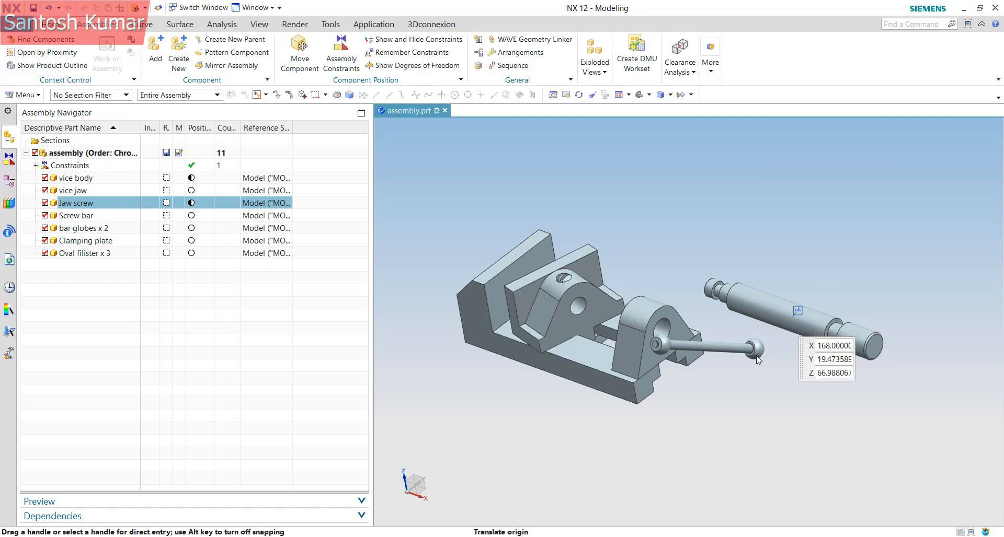
left_click_drag(805, 260, 827, 216)
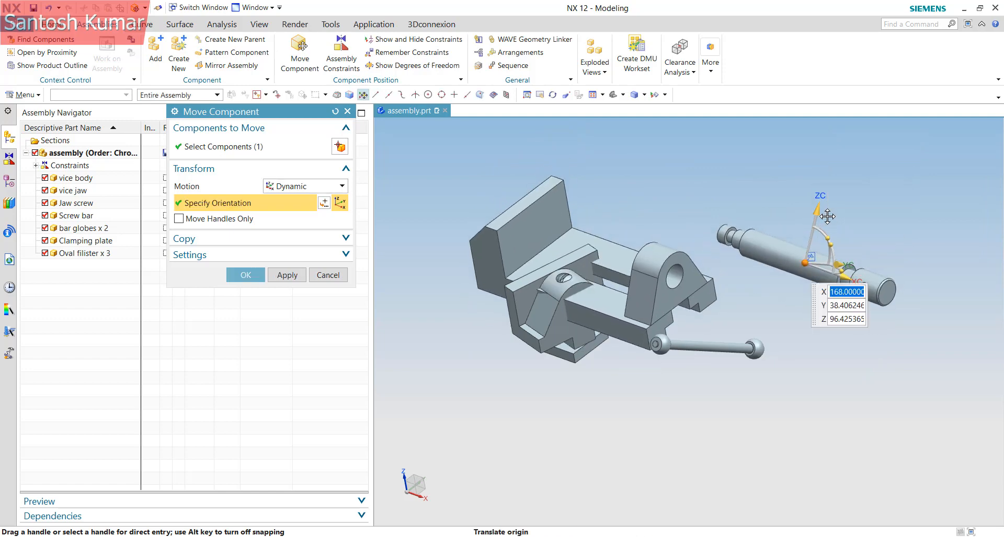
left_click(329, 275)
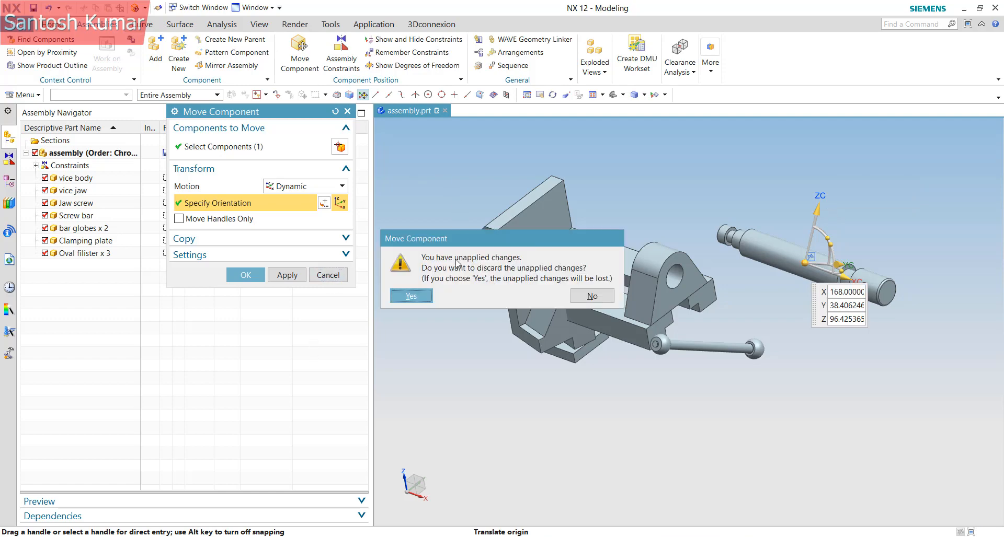
left_click(411, 296)
left_click(342, 52)
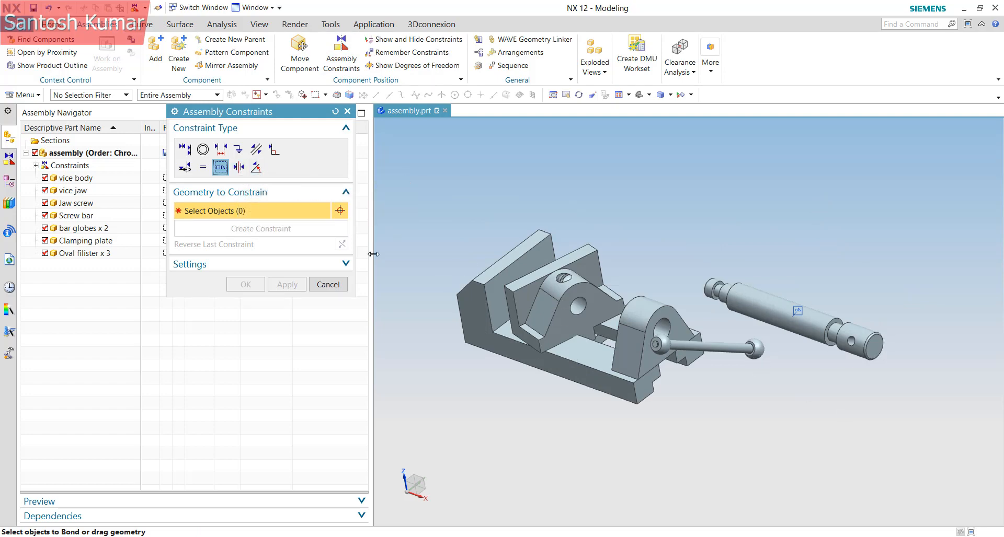
Try a 30° angle between a vice jaw face and a vice body face, then close Assembly Constraints
left_click(255, 168)
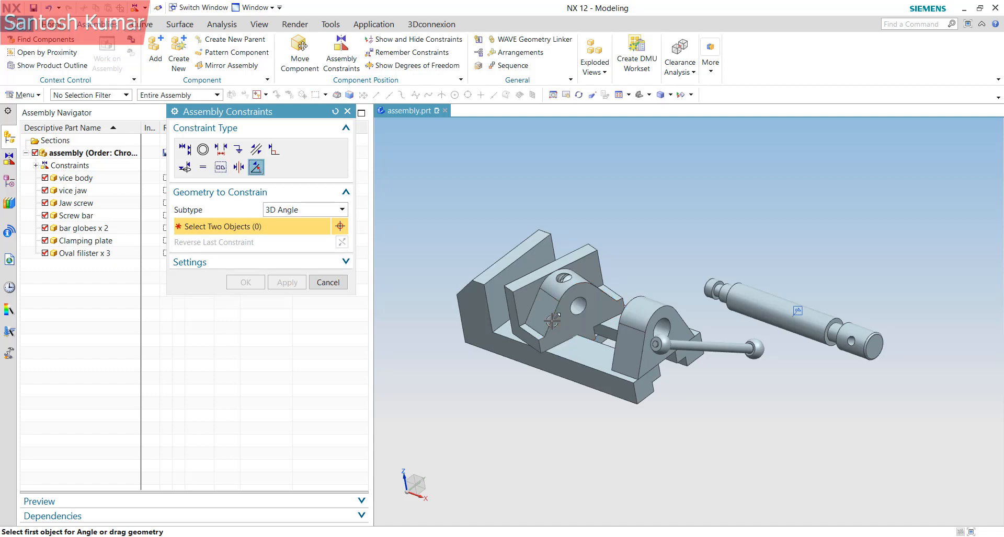
middle_click_drag(582, 339, 494, 293)
left_click(533, 270)
left_click(521, 332)
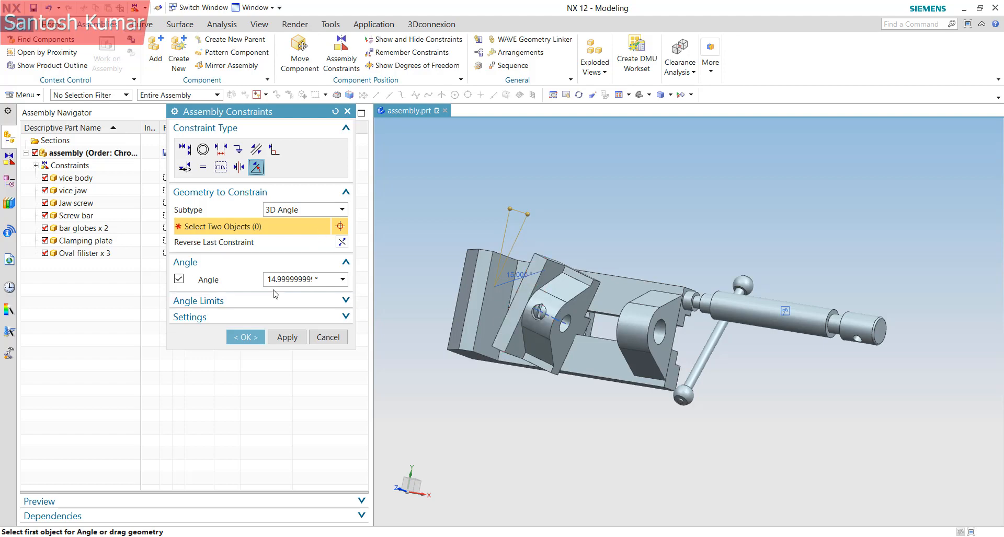
left_click_drag(281, 280, 428, 295)
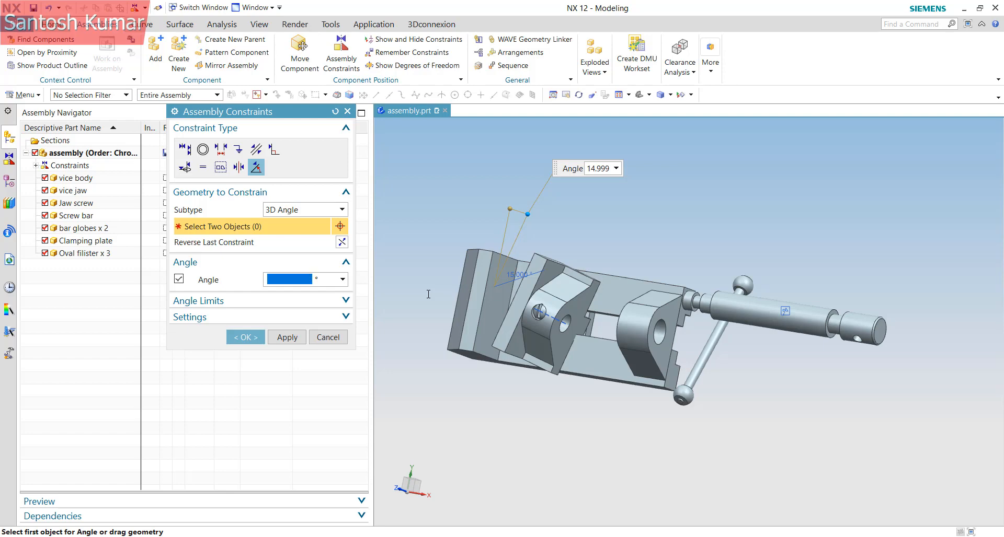
type("30")
key("Return")
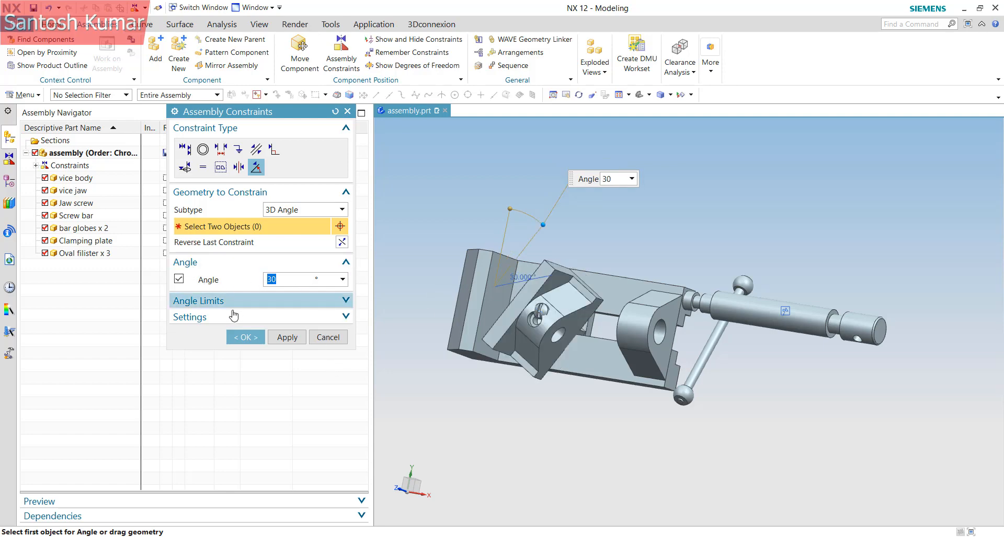
left_click(245, 337)
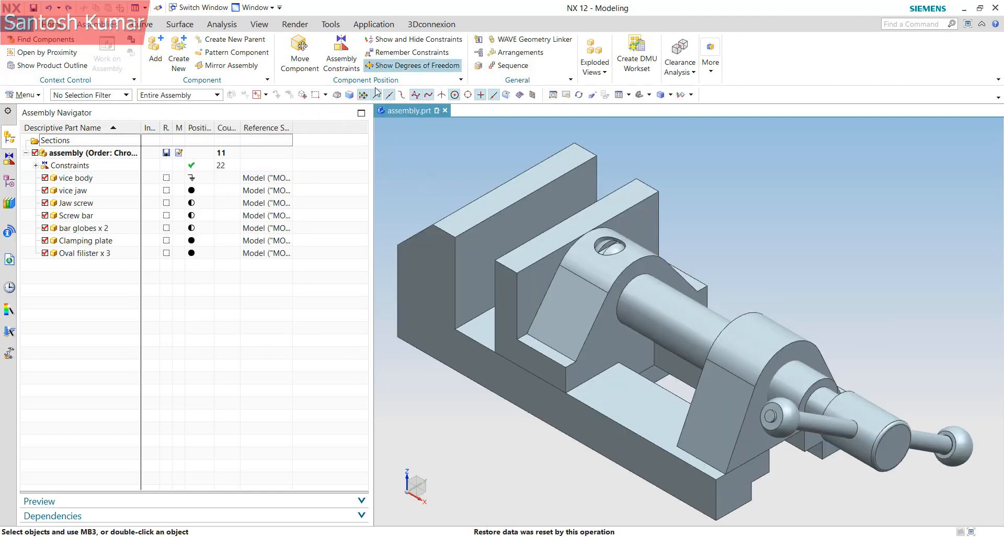
Show only the constraints between the vice jaw and the vice body
left_click(406, 41)
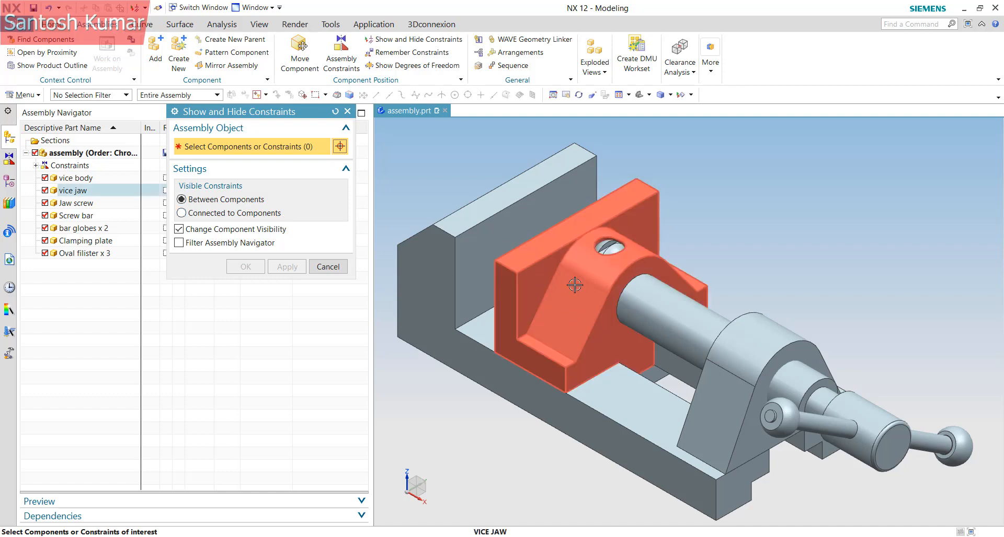
left_click(548, 267)
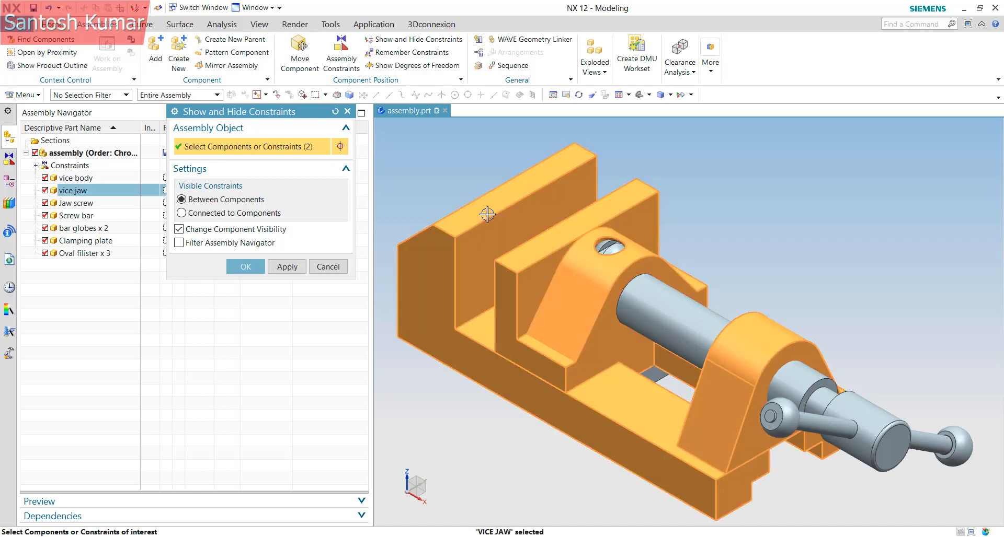
left_click(487, 215)
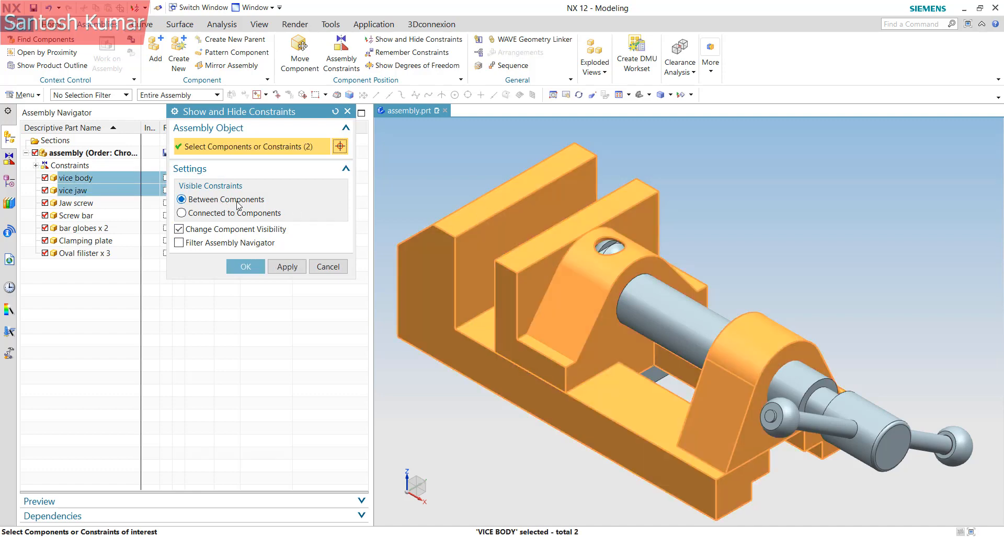
left_click(289, 273)
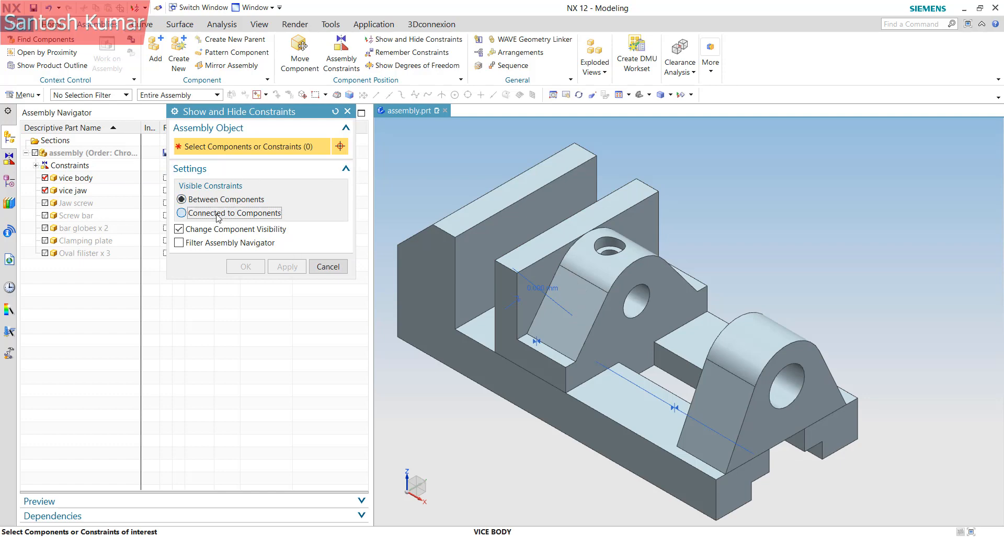
Show the vice jaw with all its connected components, then close the visibility tool
left_click(589, 262)
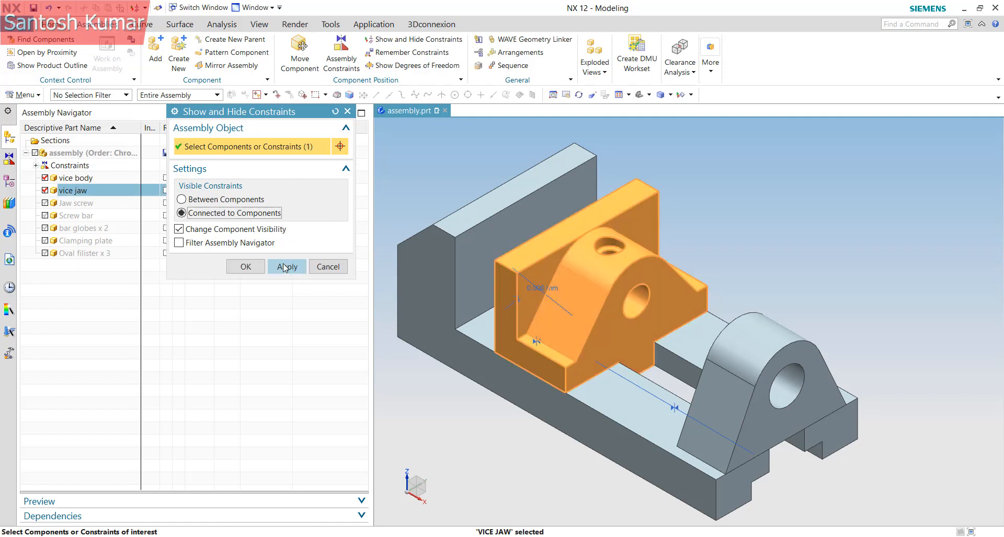
left_click(283, 266)
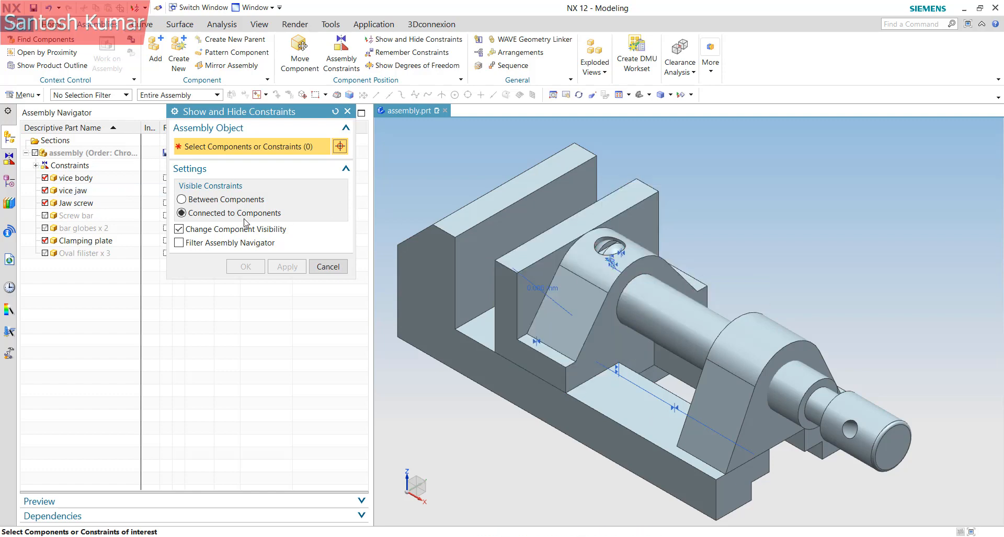
left_click(210, 201)
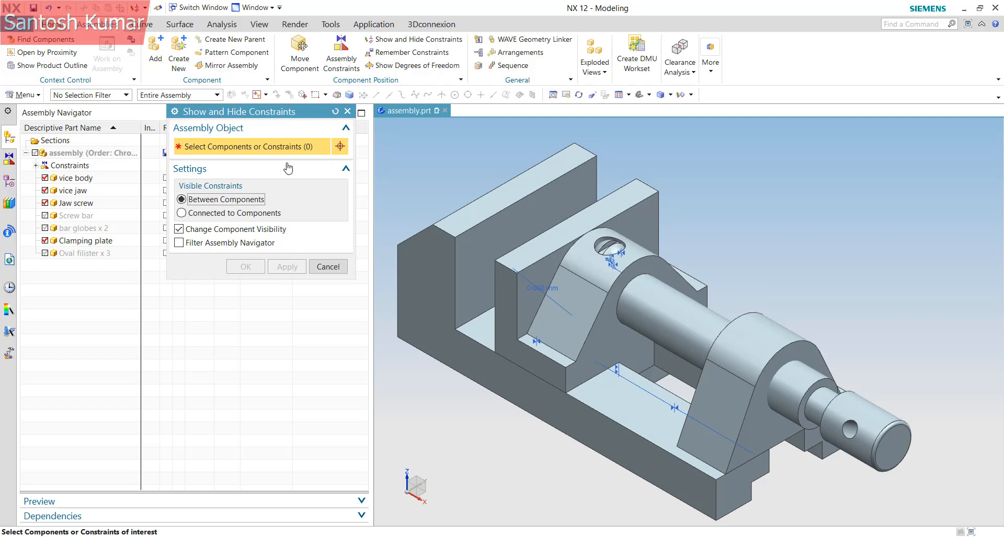
left_click(328, 266)
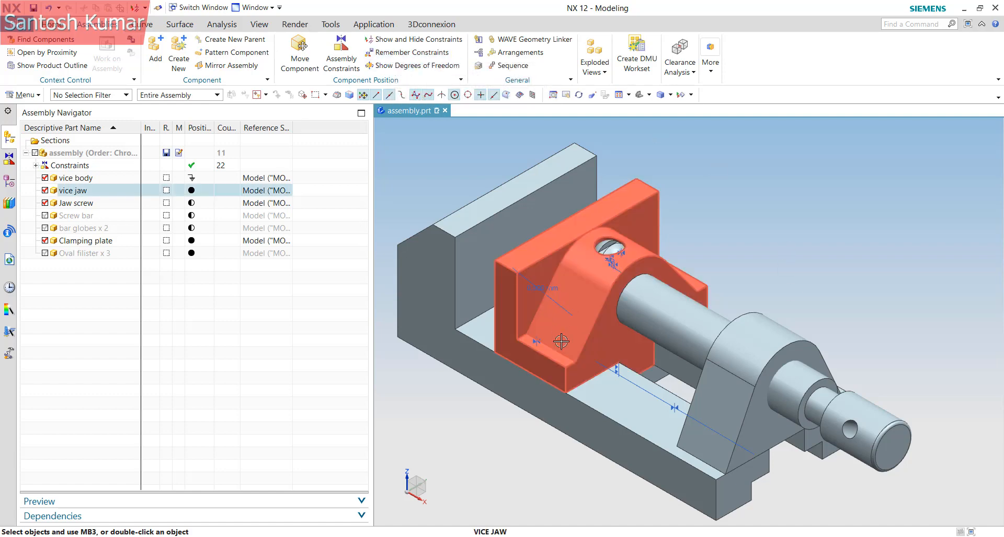
Unhide all vise components with Ctrl+Shift+U and zoom onto the two oval filisters in the clamping plate
middle_click_drag(566, 328, 579, 346)
key("ctrl+shift+u")
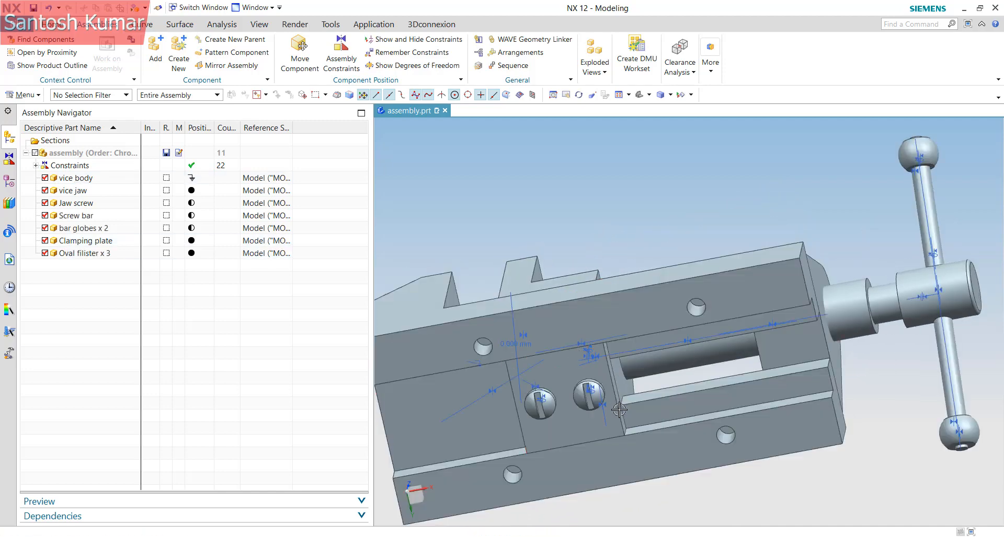
scroll(544, 397, "up", 5)
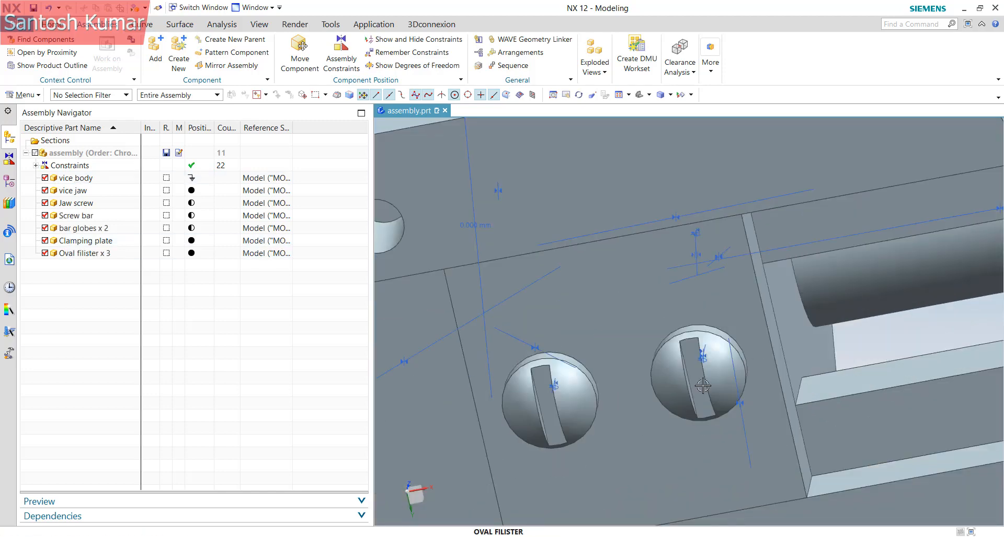
middle_click_drag(703, 385, 647, 404)
scroll(647, 404, "down", 3)
scroll(648, 404, "up", 2)
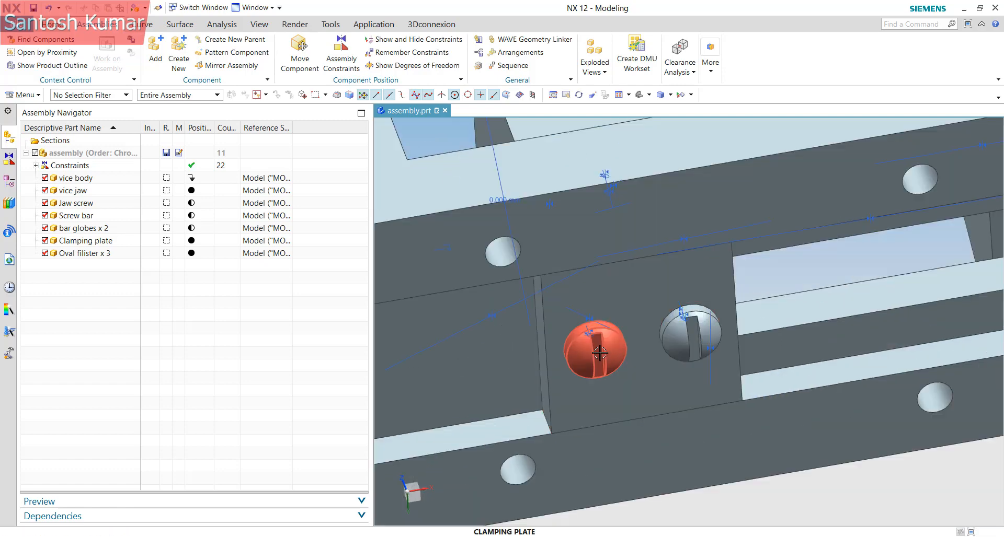
scroll(592, 355, "up", 3)
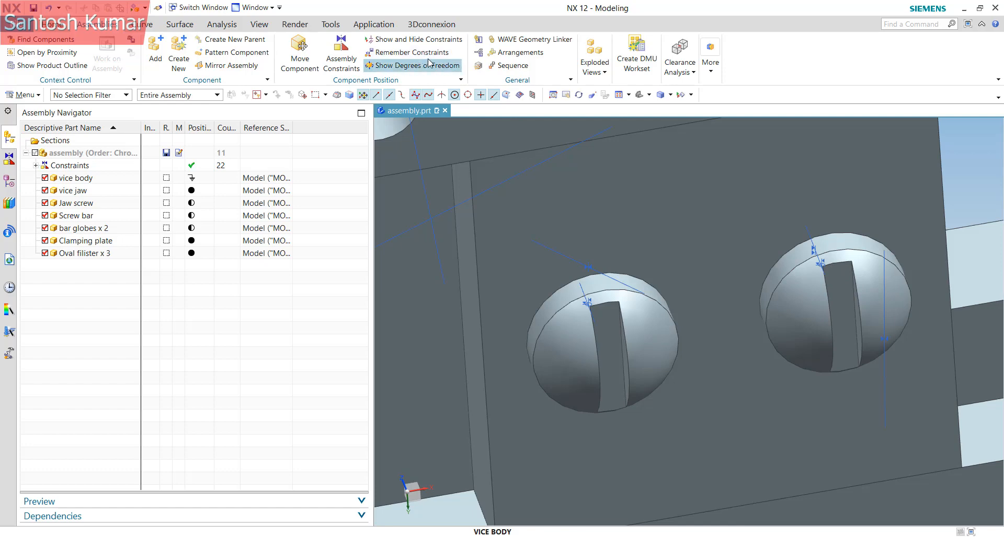
scroll(825, 355, "down", 4)
middle_click_drag(825, 355, 840, 348)
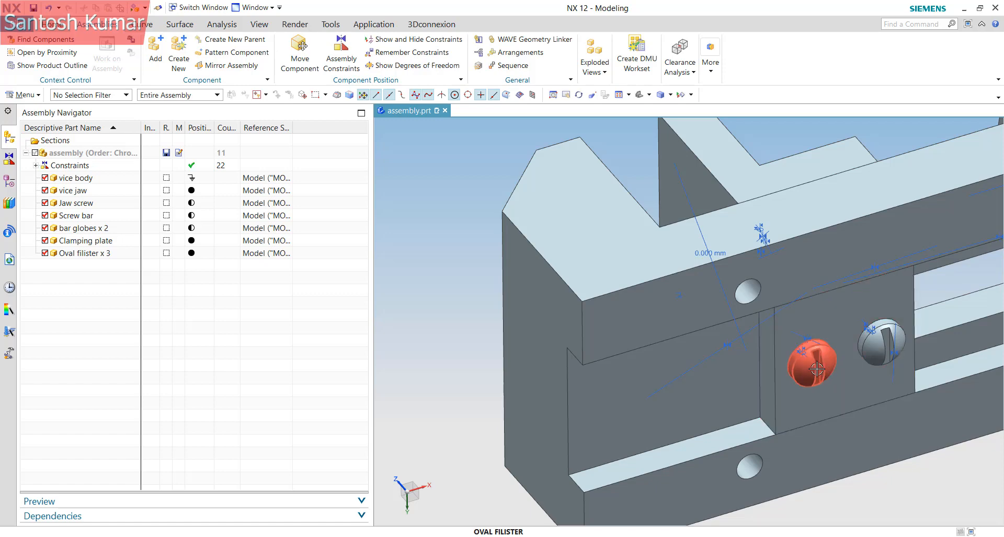
scroll(817, 369, "up", 5)
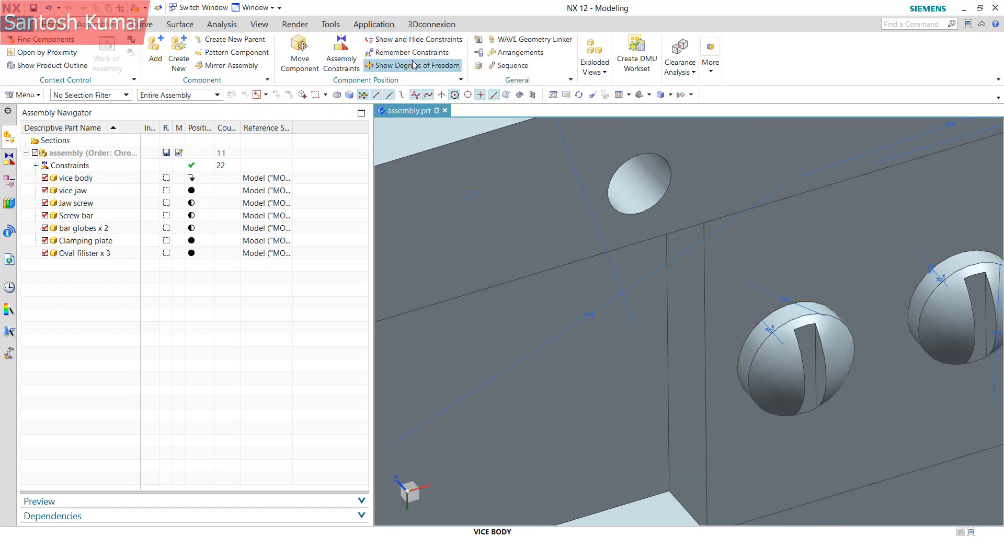
scroll(705, 295, "down", 3)
scroll(706, 295, "up", 3)
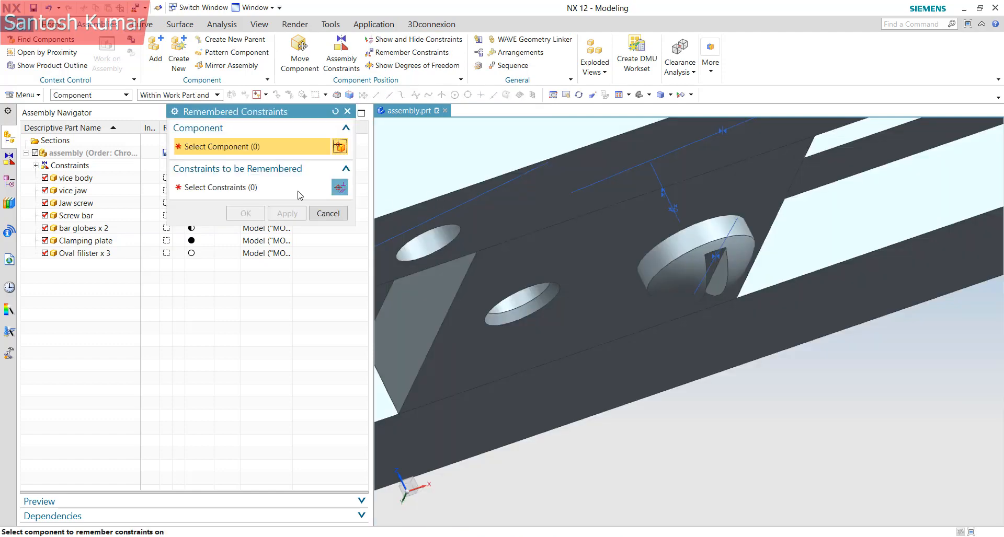
Remember one oval filister's Align/Lock and Touch constraints, then delete that filister
left_click(709, 259)
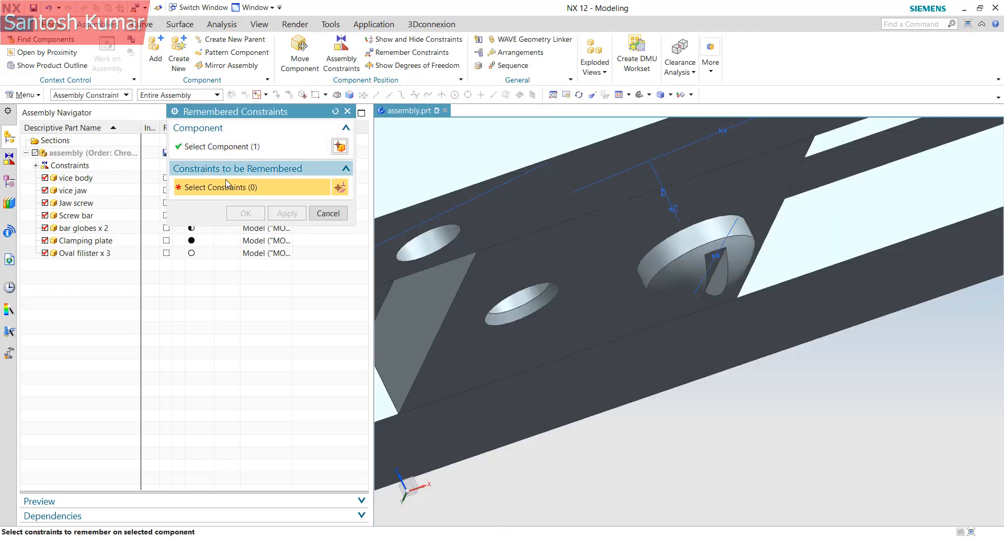
scroll(675, 205, "up", 2)
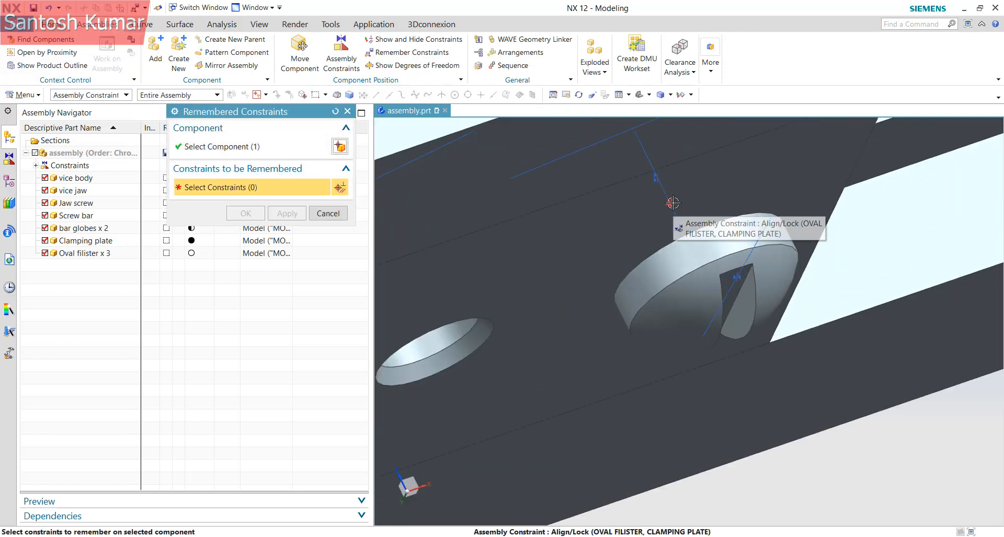
left_click(669, 203)
left_click(847, 291)
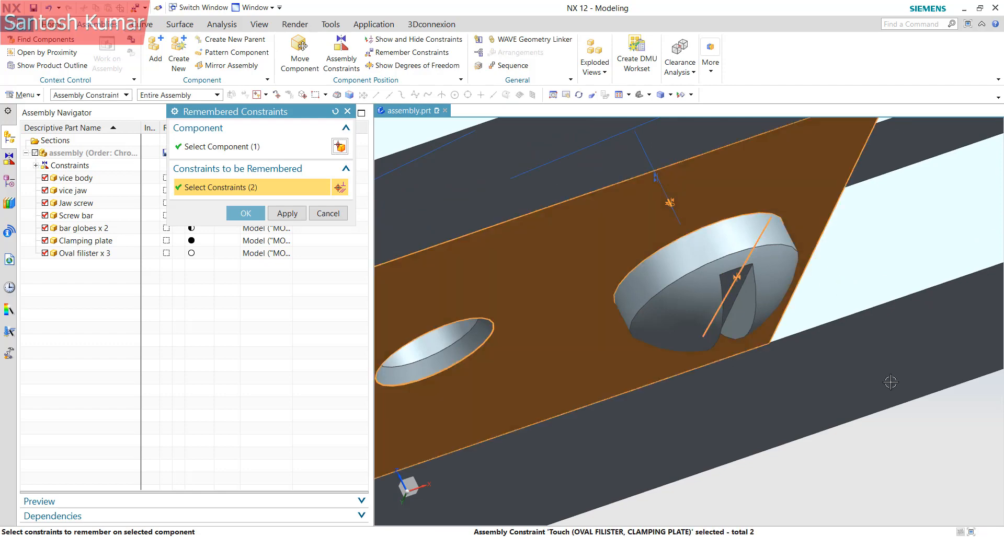
scroll(792, 253, "down", 2)
left_click(251, 213)
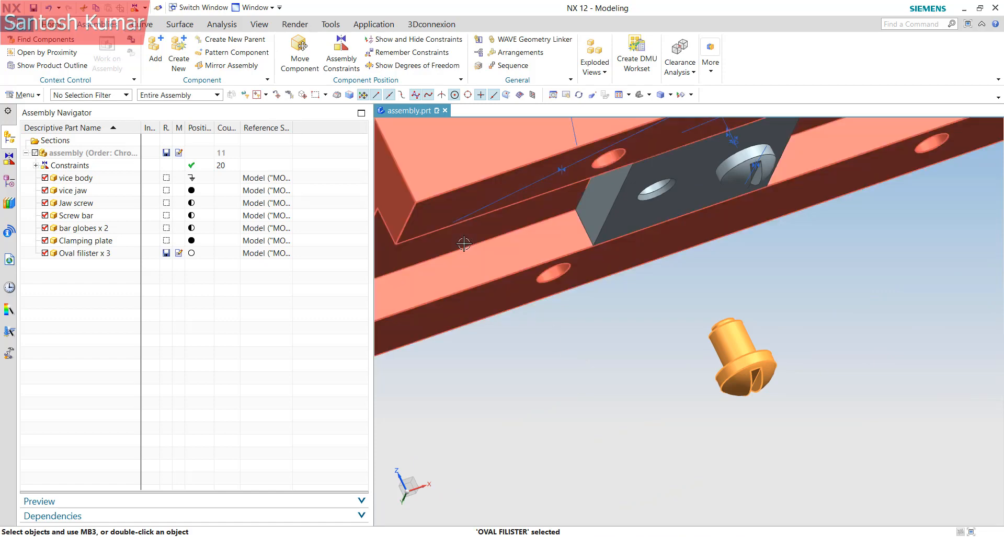
key("Delete")
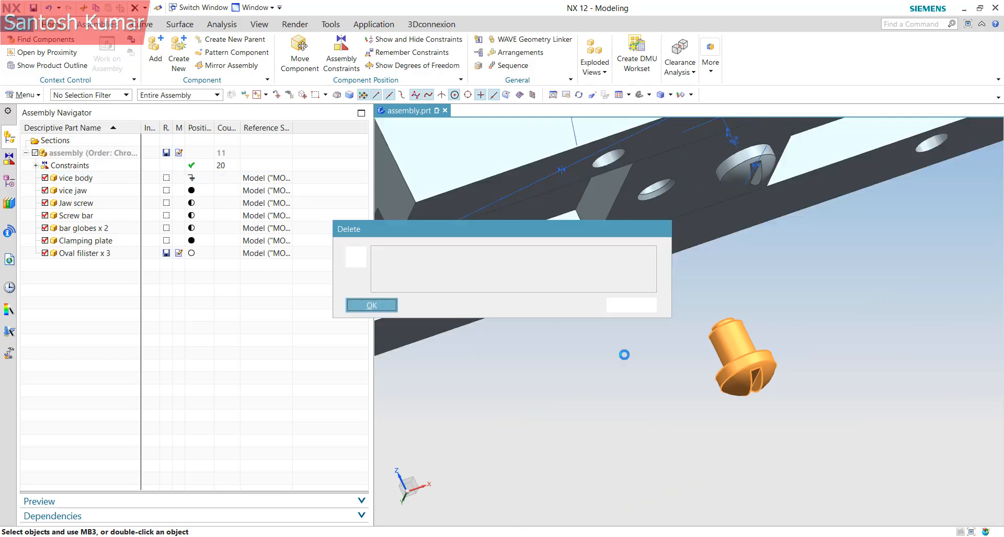
left_click(396, 307)
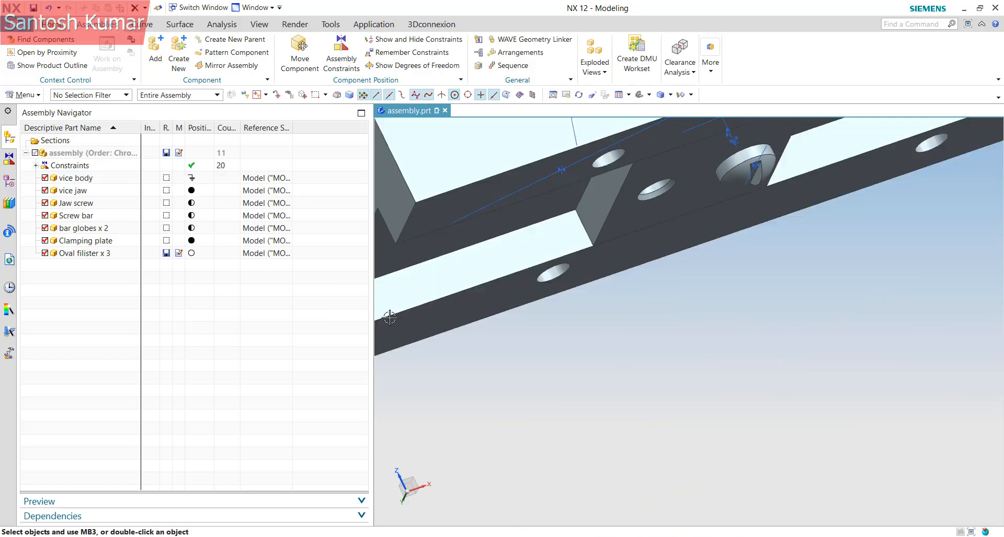
Re-add the Oval filister part with Constrain placement to redefine its remembered constraints
left_click(161, 62)
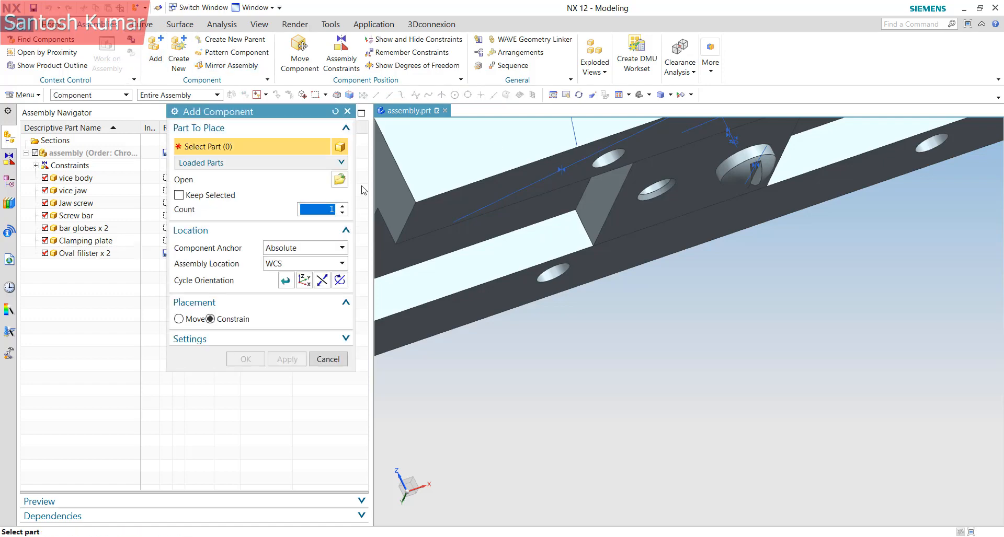
left_click(340, 180)
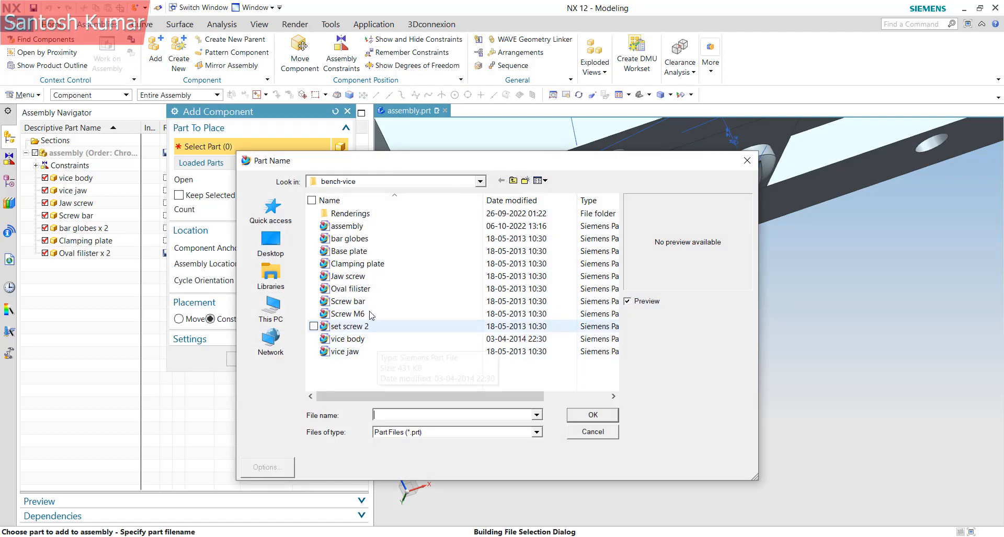
left_click(359, 289)
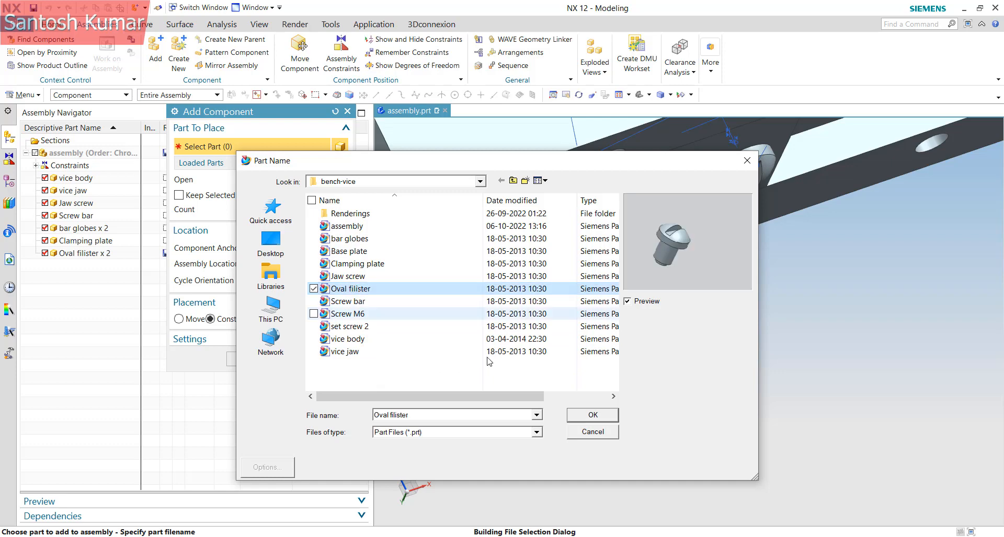
left_click(600, 415)
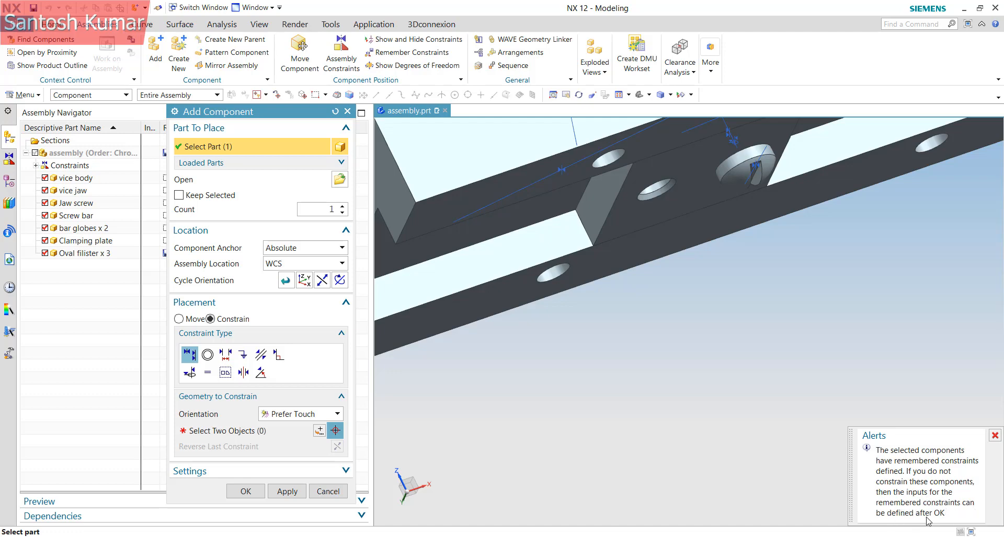
left_click(179, 319)
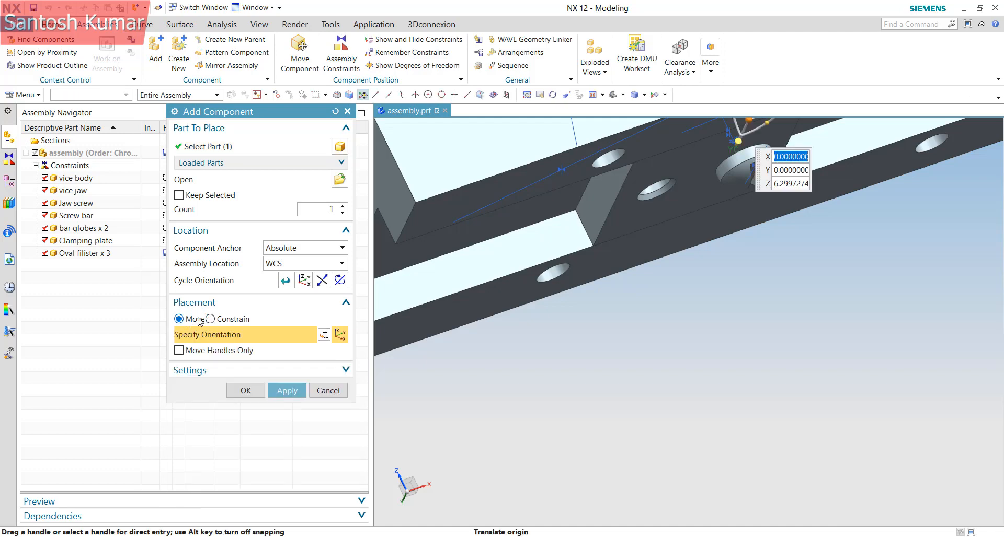
left_click(211, 319)
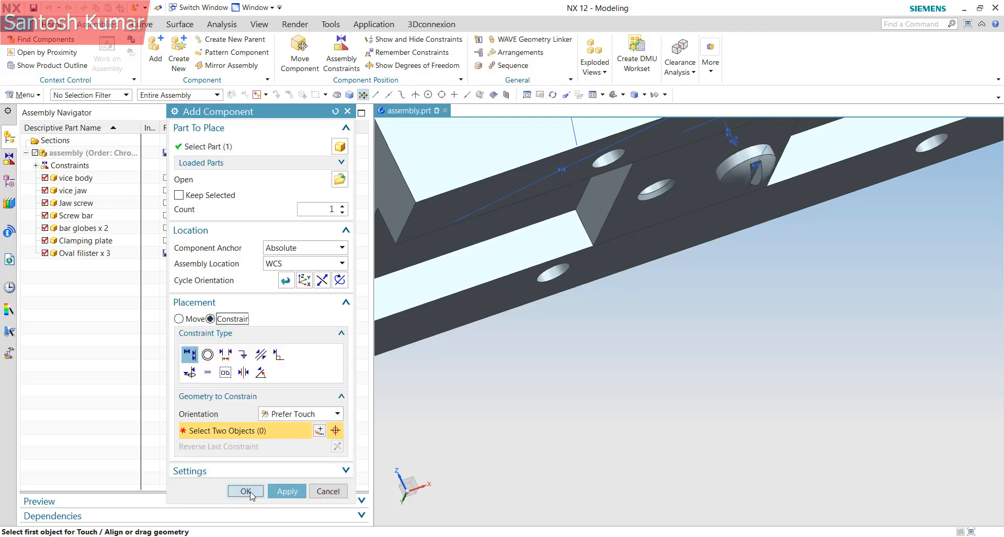
left_click(246, 491)
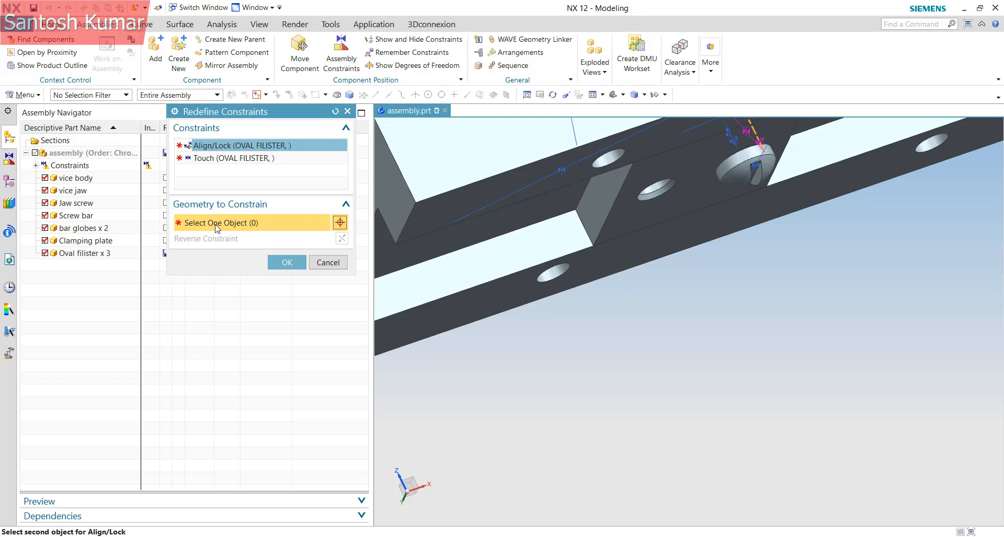
Align the new filister with the clamping plate hole and make it touch the plate face
scroll(592, 464, "down", 6)
scroll(609, 374, "up", 3)
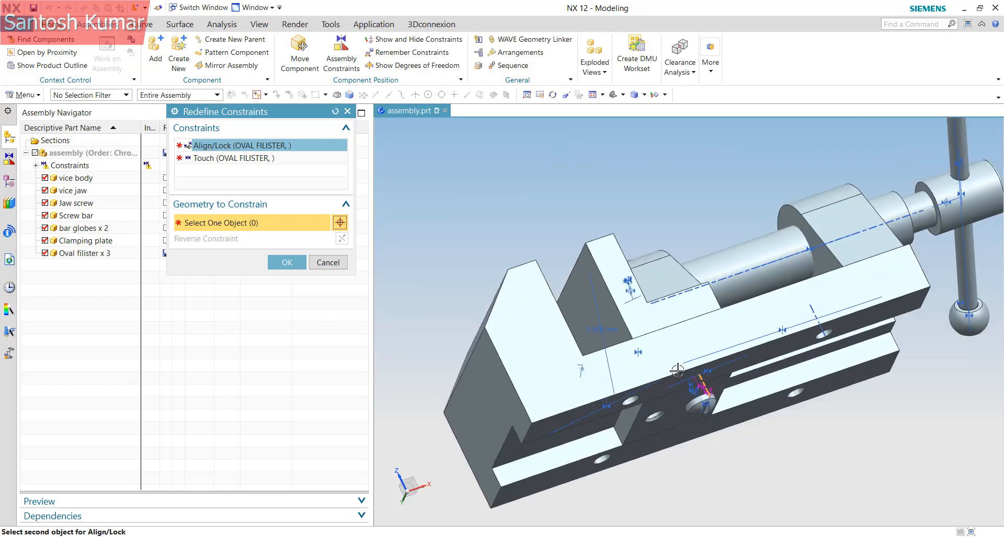
mouse_move(673, 378)
middle_mouse_down()
mouse_move(614, 407)
mouse_move(637, 416)
mouse_move(650, 349)
mouse_move(688, 386)
middle_mouse_up()
scroll(687, 386, "up", 5)
left_click(684, 389)
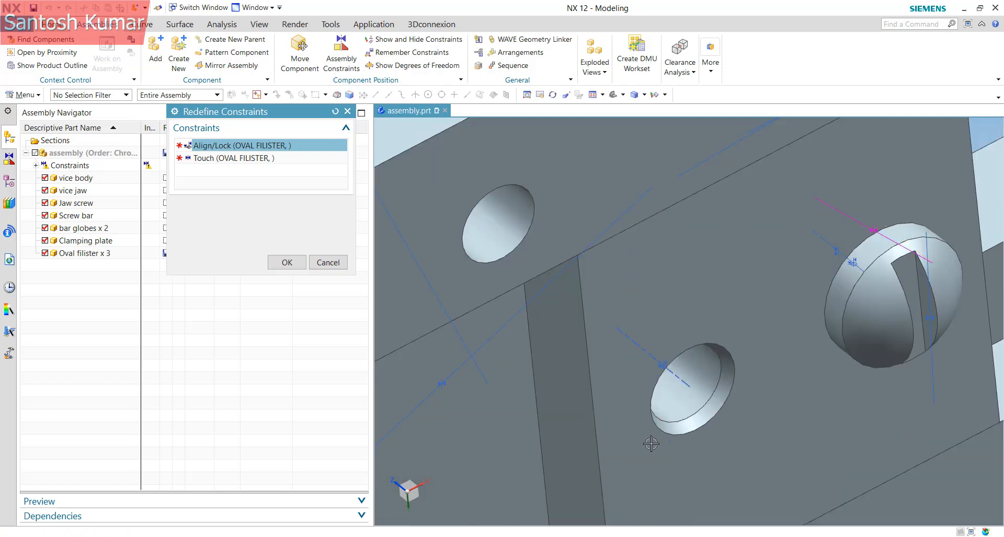
scroll(628, 308, "down", 2)
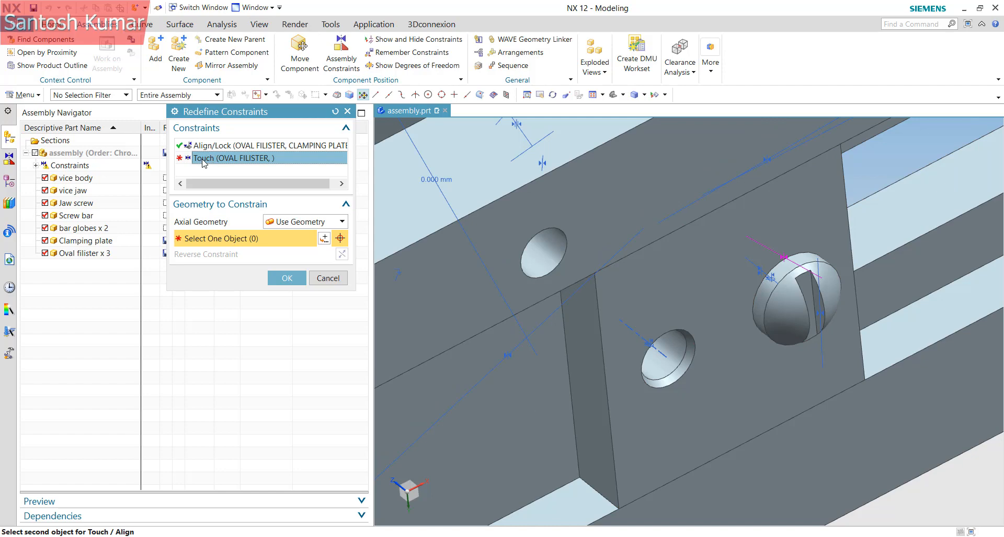
left_click(710, 325)
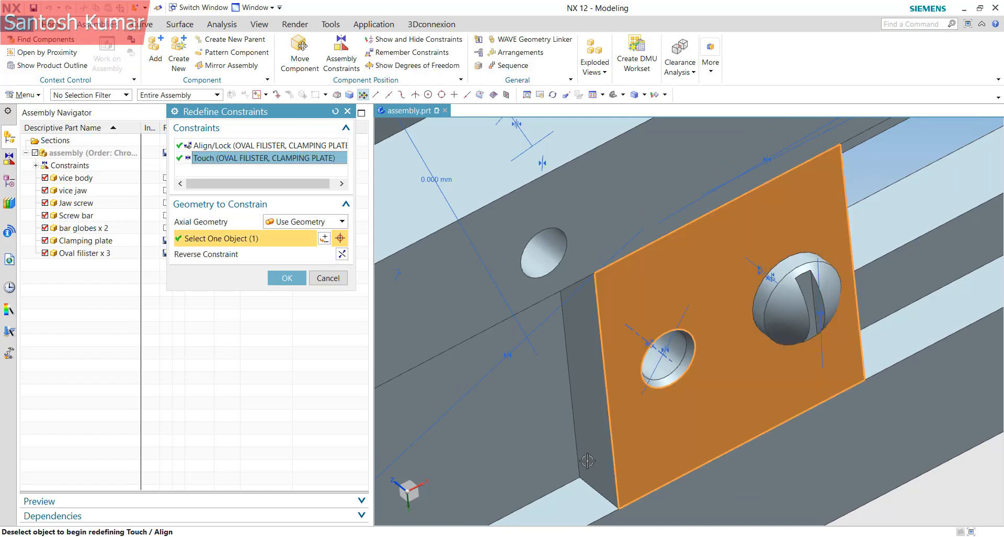
left_click(282, 277)
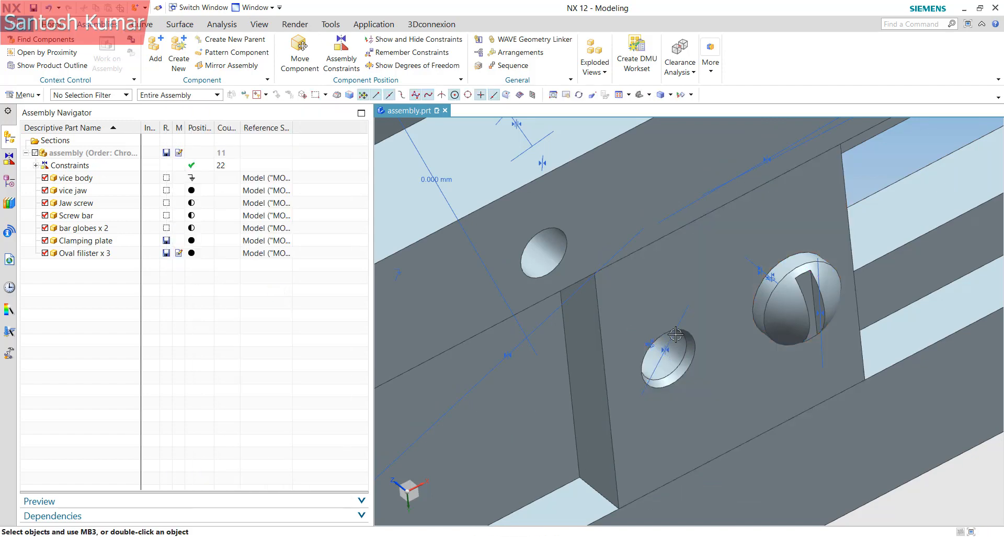
scroll(699, 327, "down", 3)
scroll(726, 280, "up", 2)
middle_click_drag(699, 328, 763, 314)
scroll(726, 280, "down", 4)
Unpack 'Oval filister x 3' in the Assembly Navigator into three separate entries
right_click(86, 257)
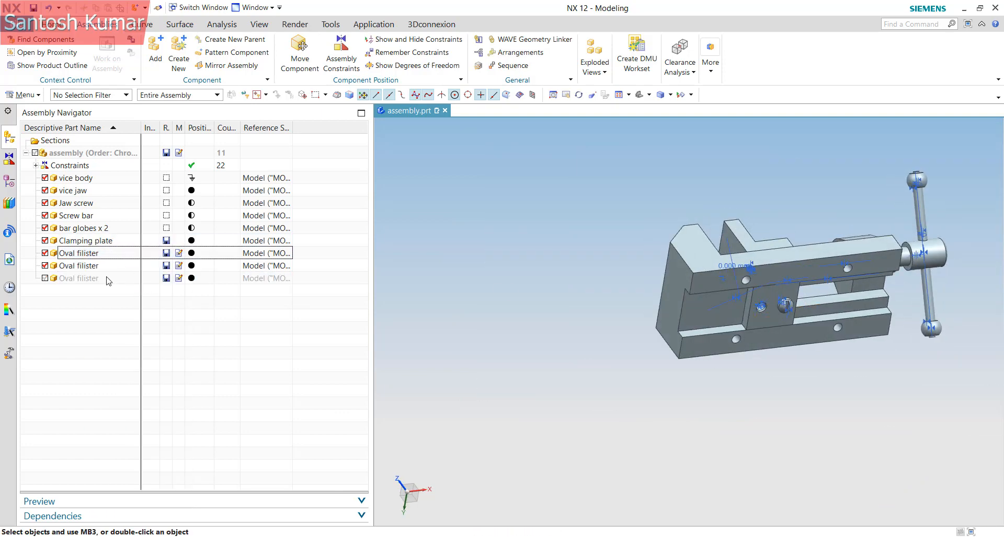
left_click(82, 280)
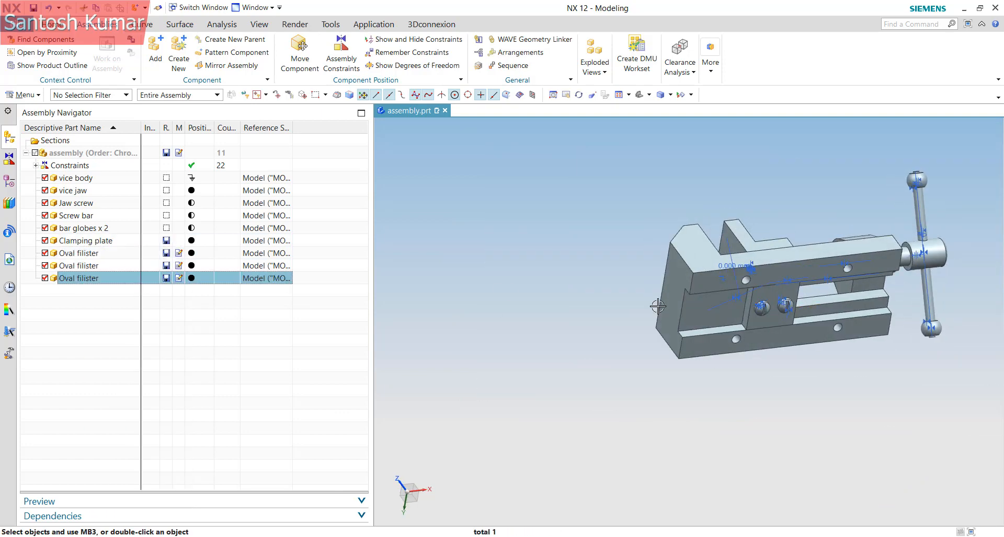
scroll(658, 306, "up", 10)
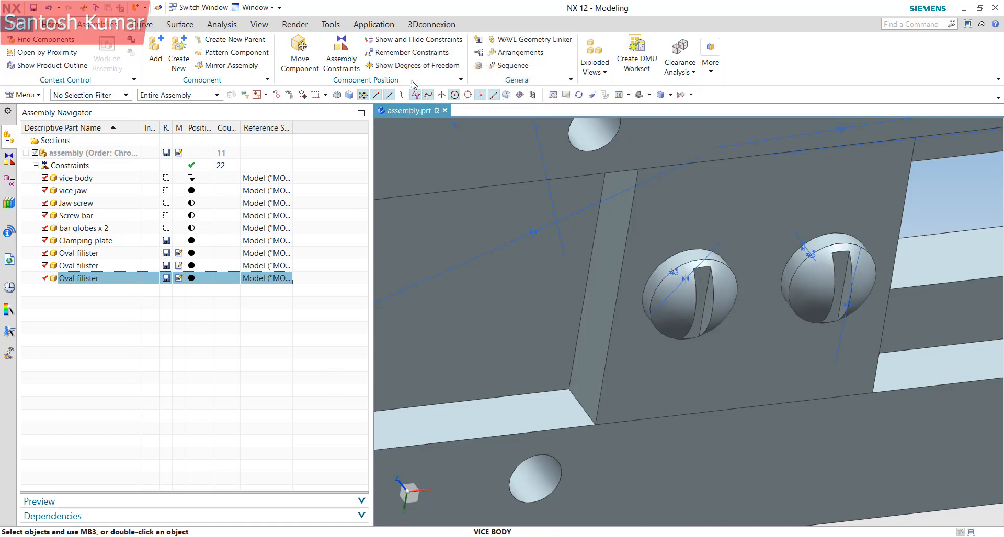
scroll(629, 308, "down", 3)
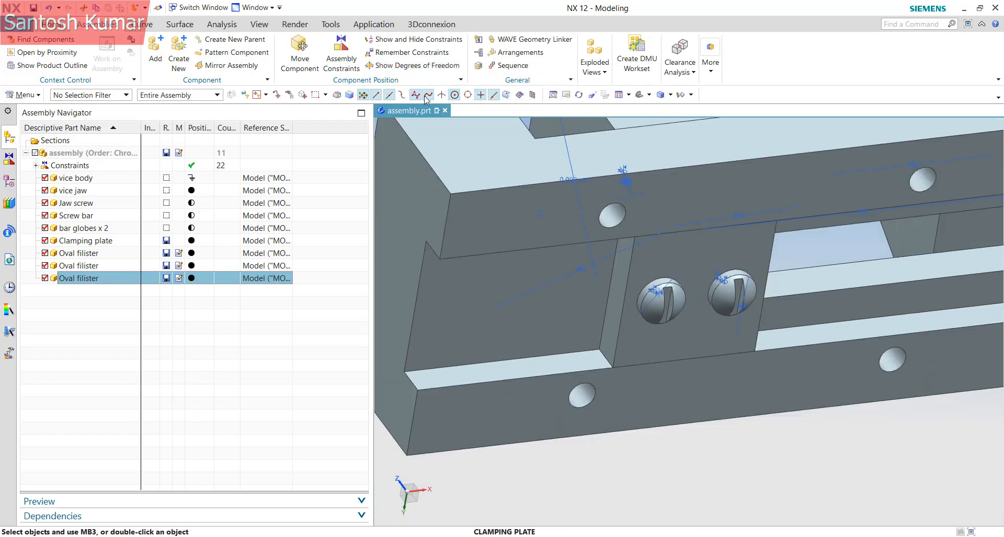
right_click(581, 325)
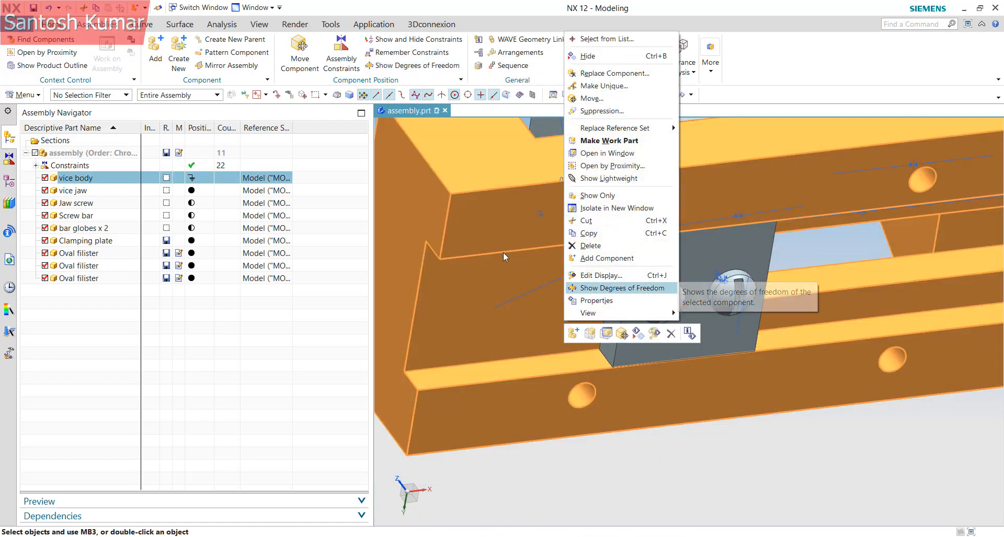
Display the vice body's degrees of freedom and confirm the fixed body has none
left_click(619, 288)
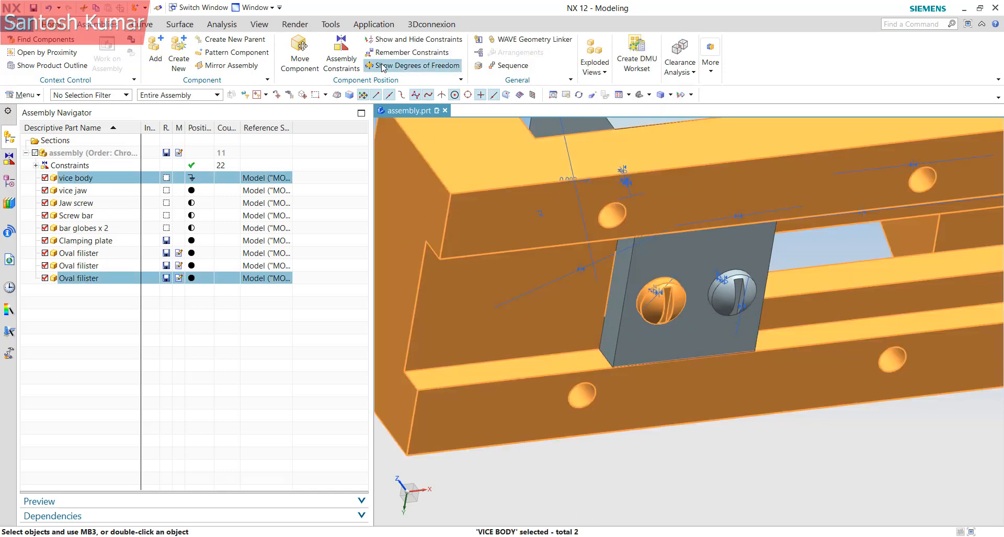
scroll(672, 339, "down", 8)
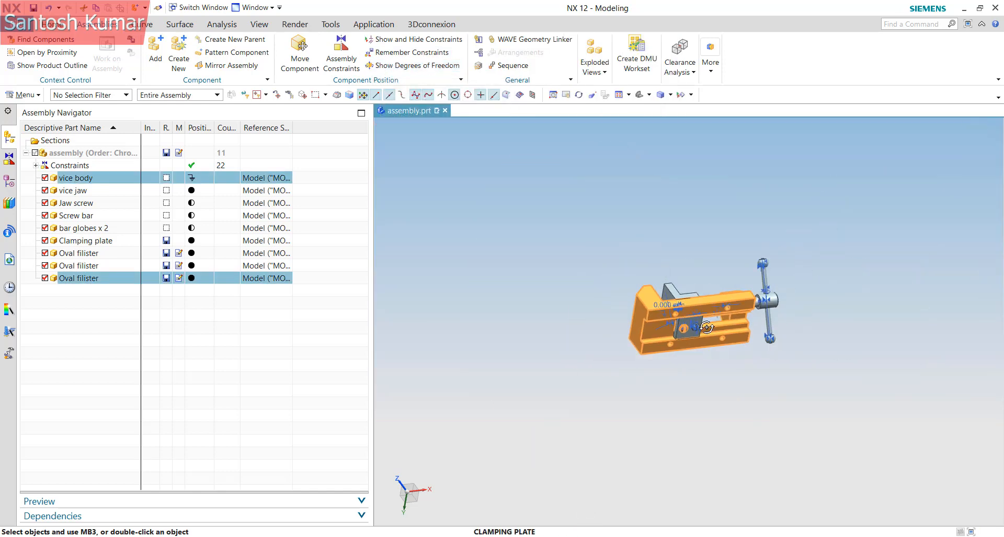
middle_click_drag(681, 320, 671, 352)
key("Escape")
scroll(664, 291, "up", 7)
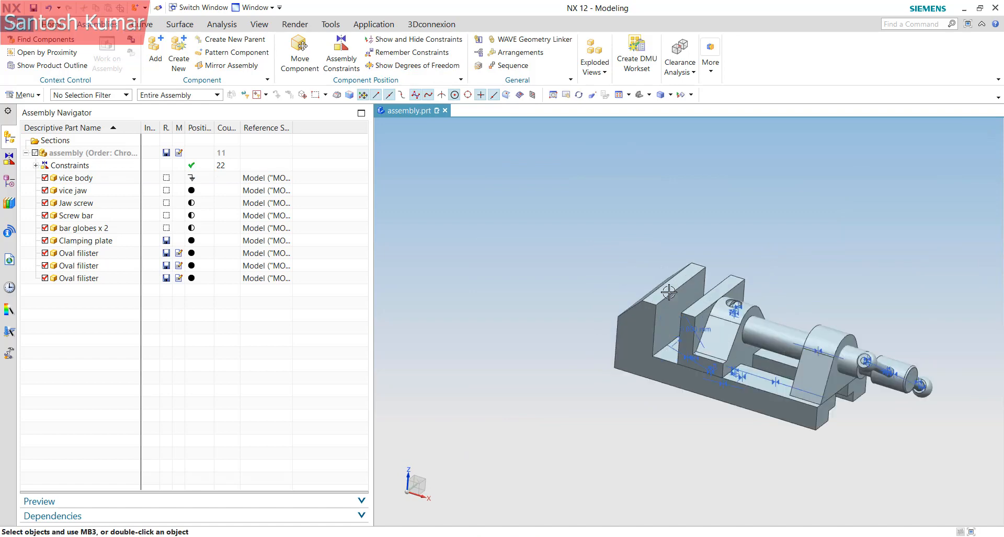
scroll(562, 261, "down", 3)
scroll(586, 305, "up", 4)
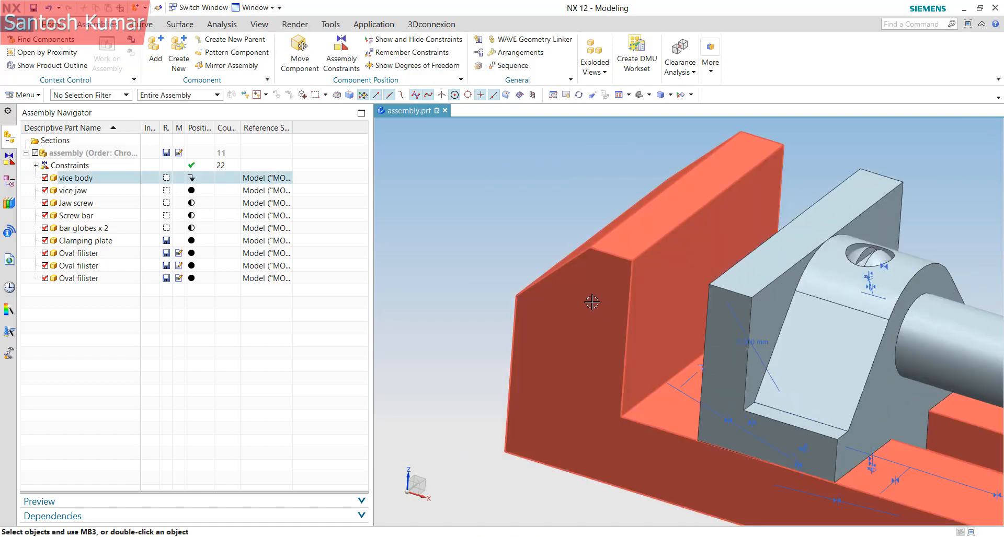
left_click(403, 67)
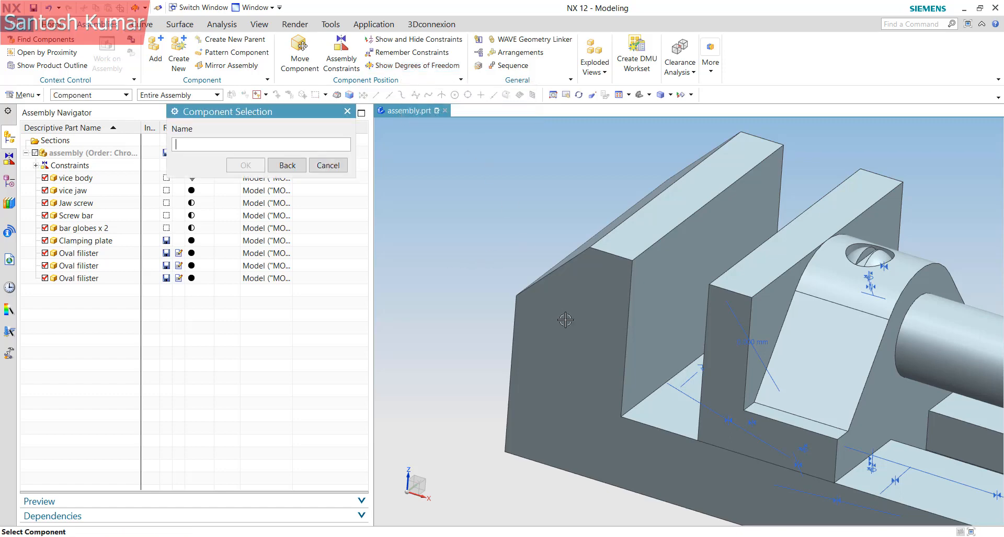
left_click(515, 429)
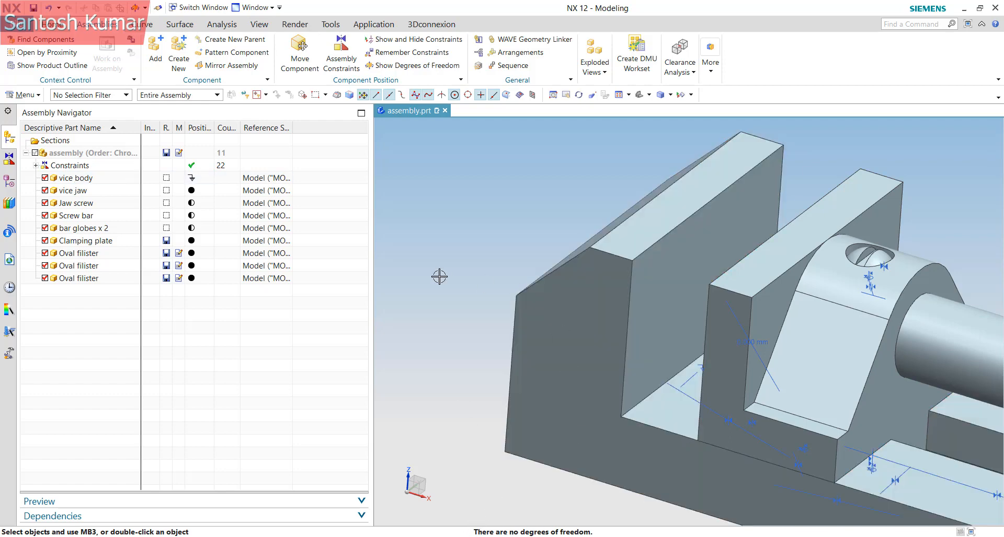
scroll(439, 277, "down", 3)
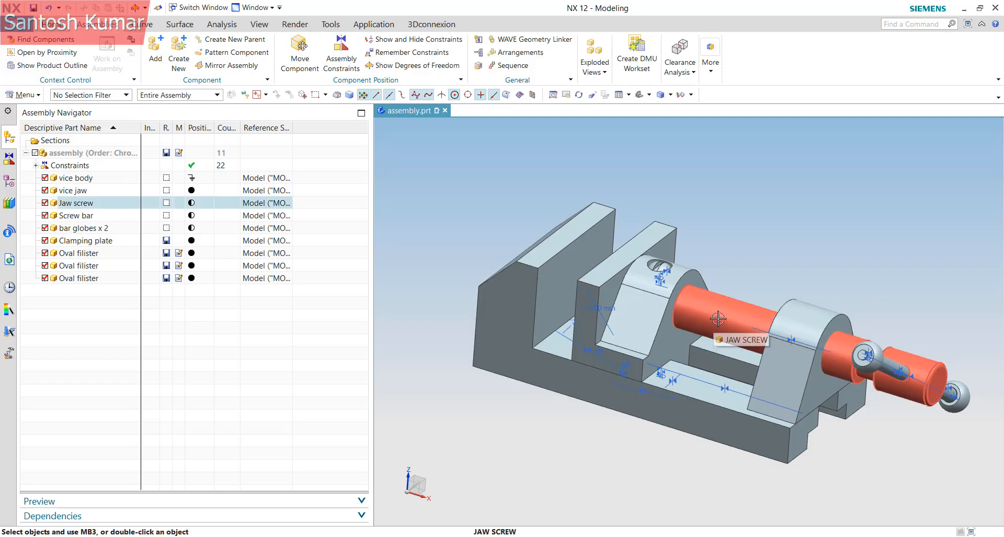
Display the Jaw screw's degrees of freedom, showing one rotation about its axis
middle_click_drag(865, 374, 782, 355)
scroll(716, 324, "up", 2)
scroll(705, 311, "down", 2)
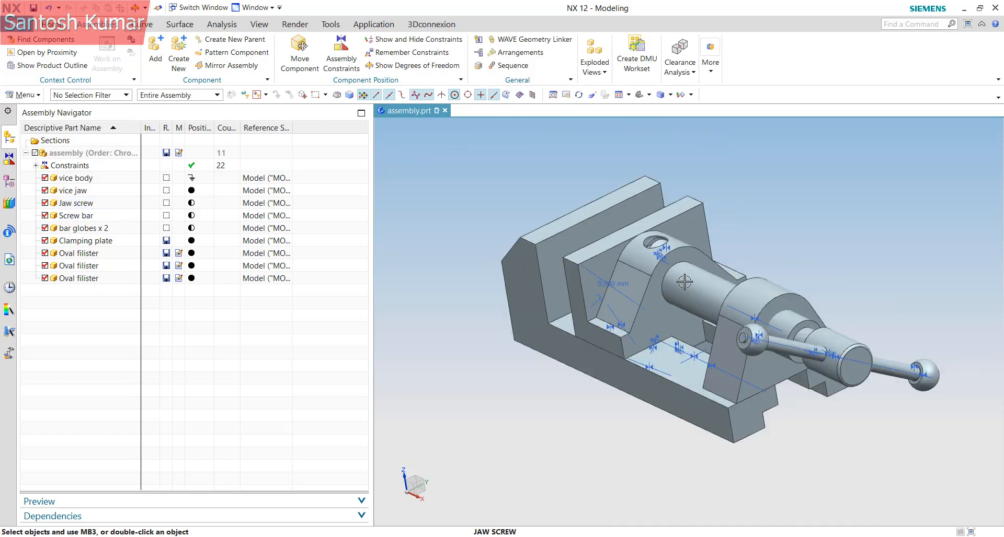
left_click(193, 204)
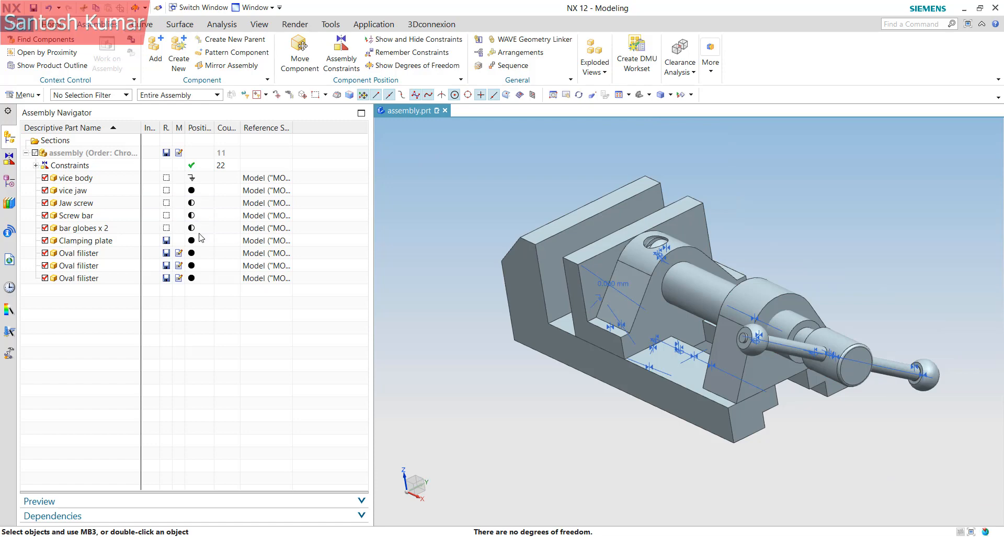
left_click(416, 67)
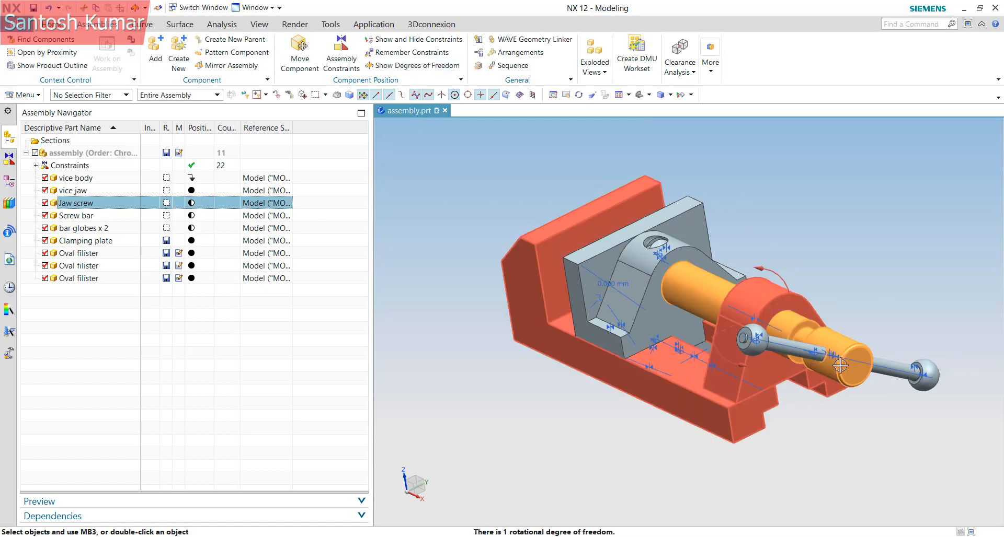
Re-check the jaw screw's freedom from a top-down view, then select the Screw bar
middle_click_drag(770, 379, 769, 349)
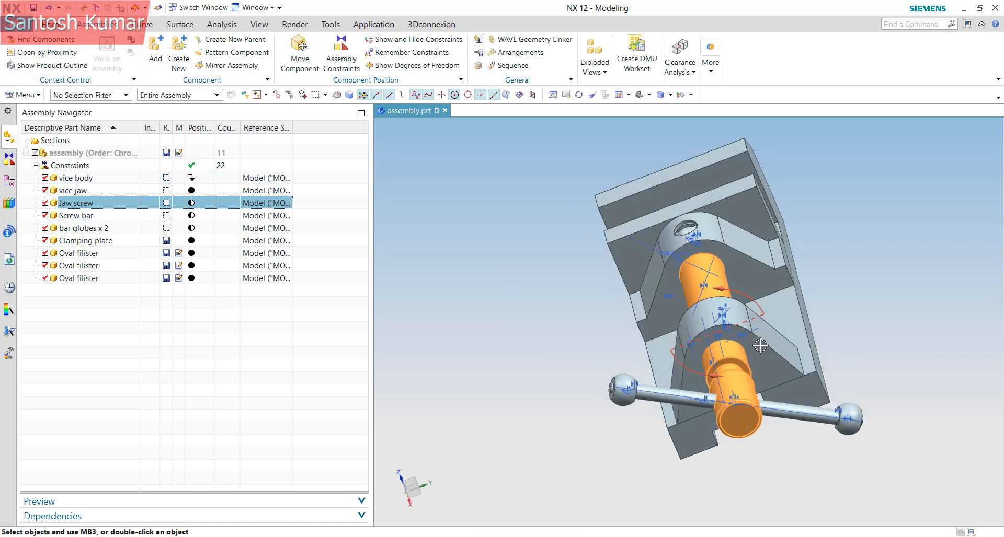
left_click(412, 66)
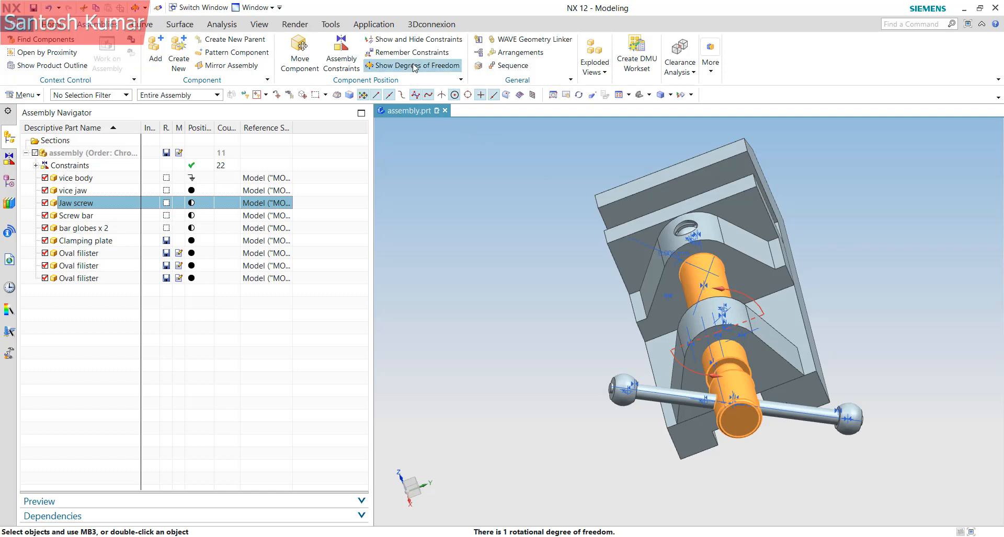
left_click(202, 217)
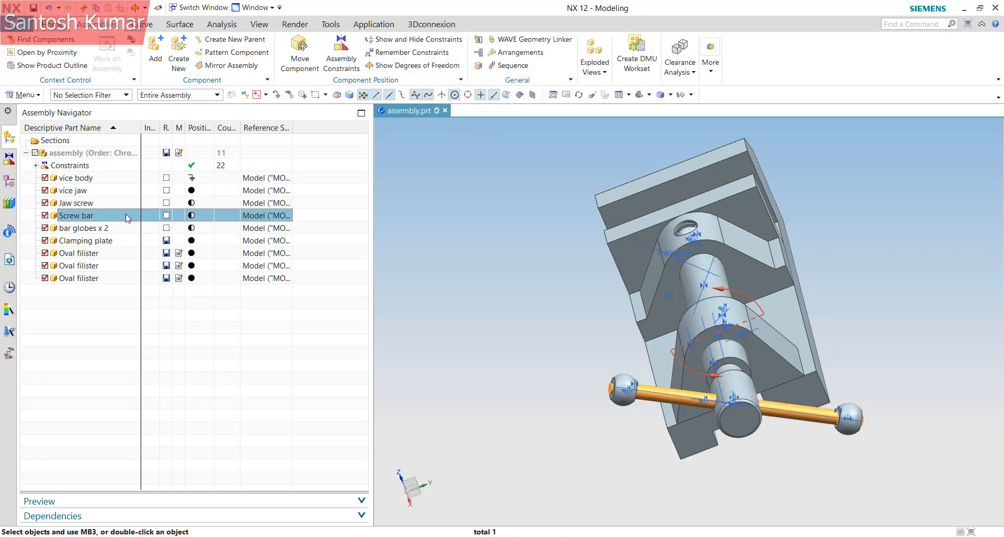
Show the Screw bar's degrees of freedom and rotate the view around it
left_click(400, 67)
scroll(772, 424, "up", 2)
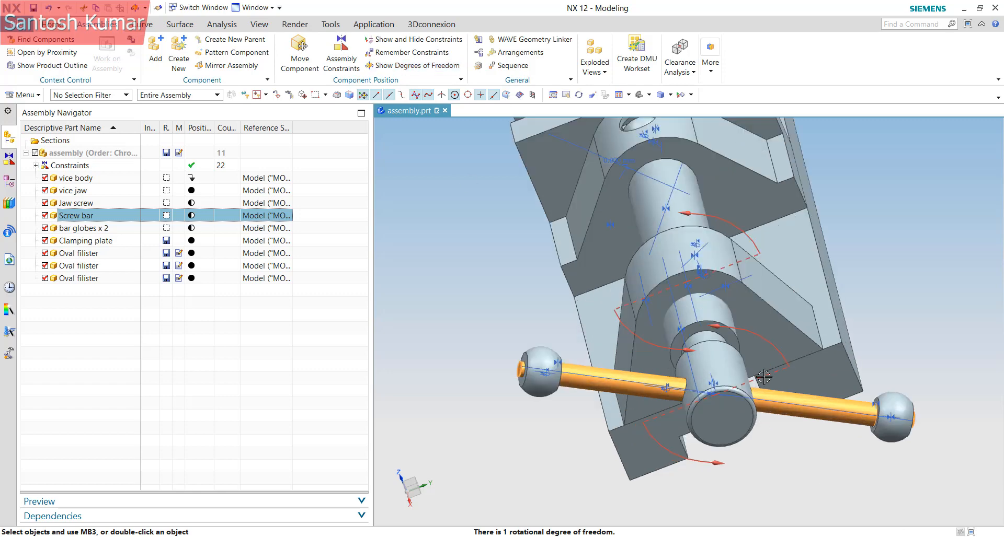
middle_click_drag(698, 416, 857, 445)
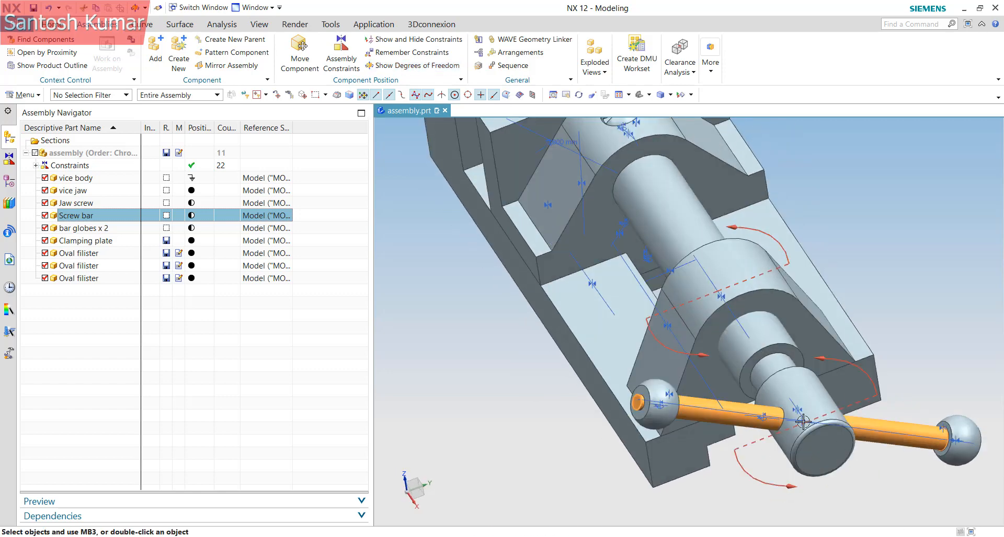
Display a bar globe's degrees of freedom, confirming its single rotational freedom
left_click(105, 230)
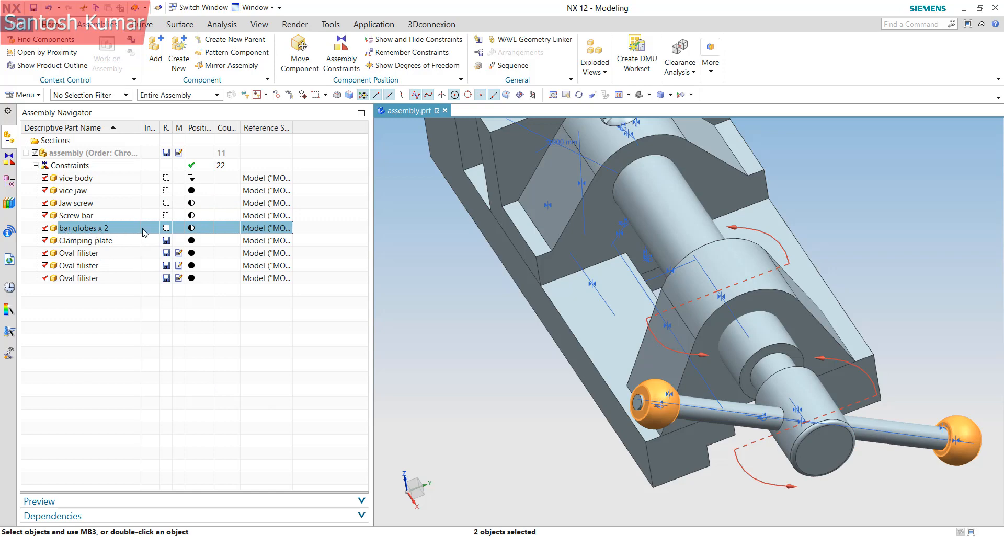
left_click(396, 67)
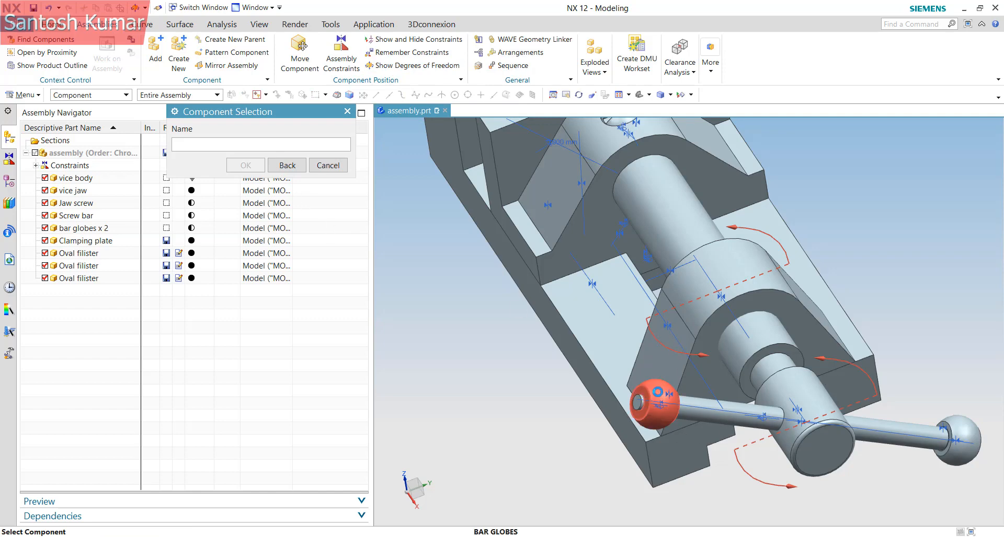
left_click(658, 390)
scroll(605, 367, "down", 1)
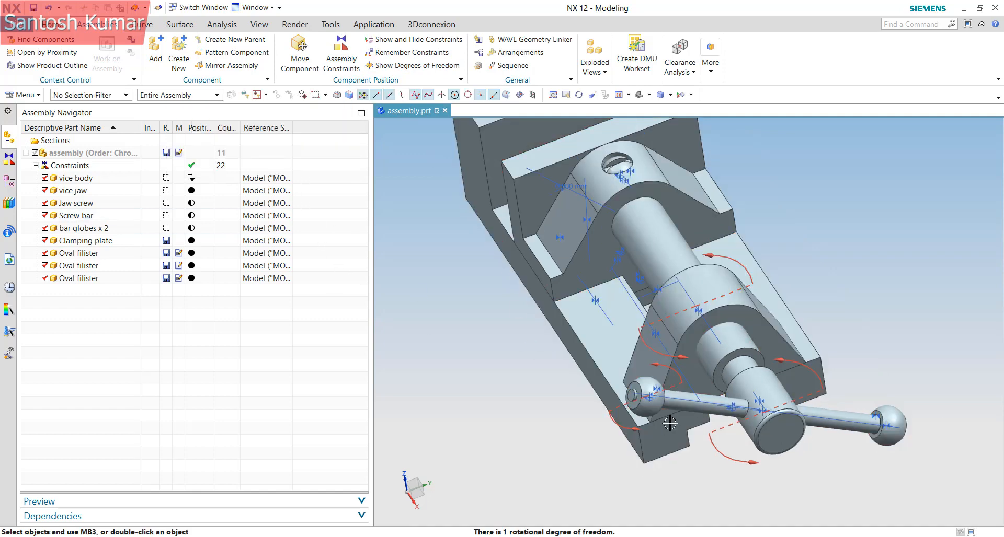
mouse_move(670, 423)
middle_mouse_down()
mouse_move(652, 425)
mouse_move(679, 412)
middle_mouse_up()
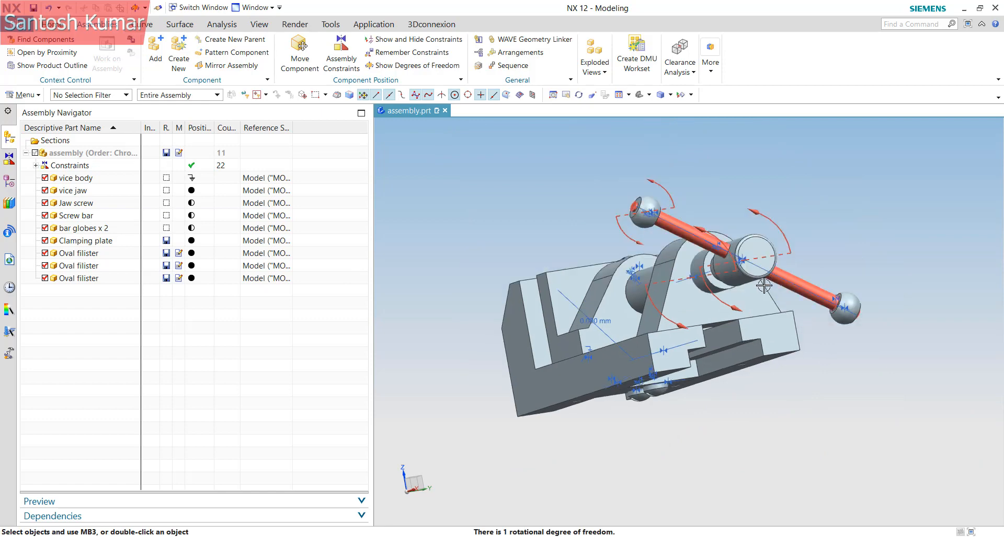
scroll(764, 286, "up", 2)
middle_click_drag(764, 286, 750, 202)
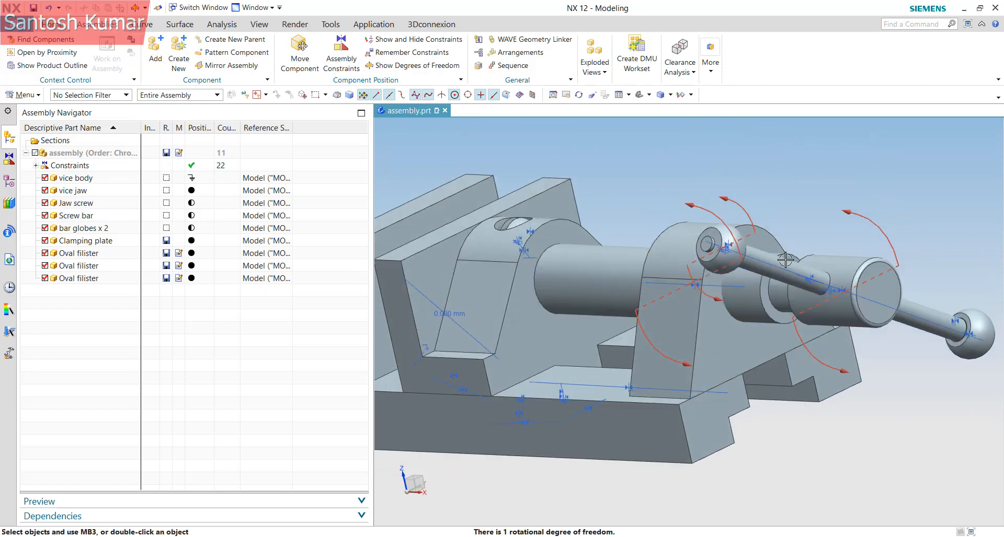